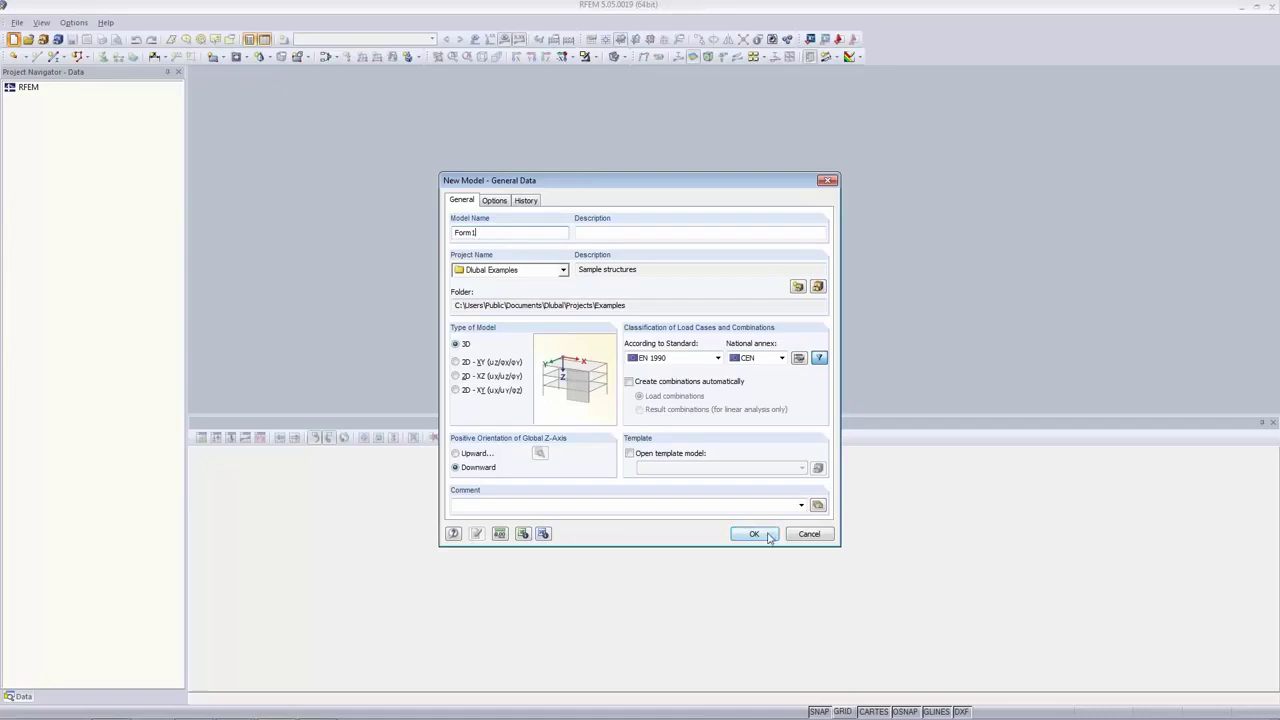
Create the 3D model Form1 with the RF-FORM-FINDING option active, overwriting the existing model of that name.
{"action": "left_click", "coordinate": [496, 202]}
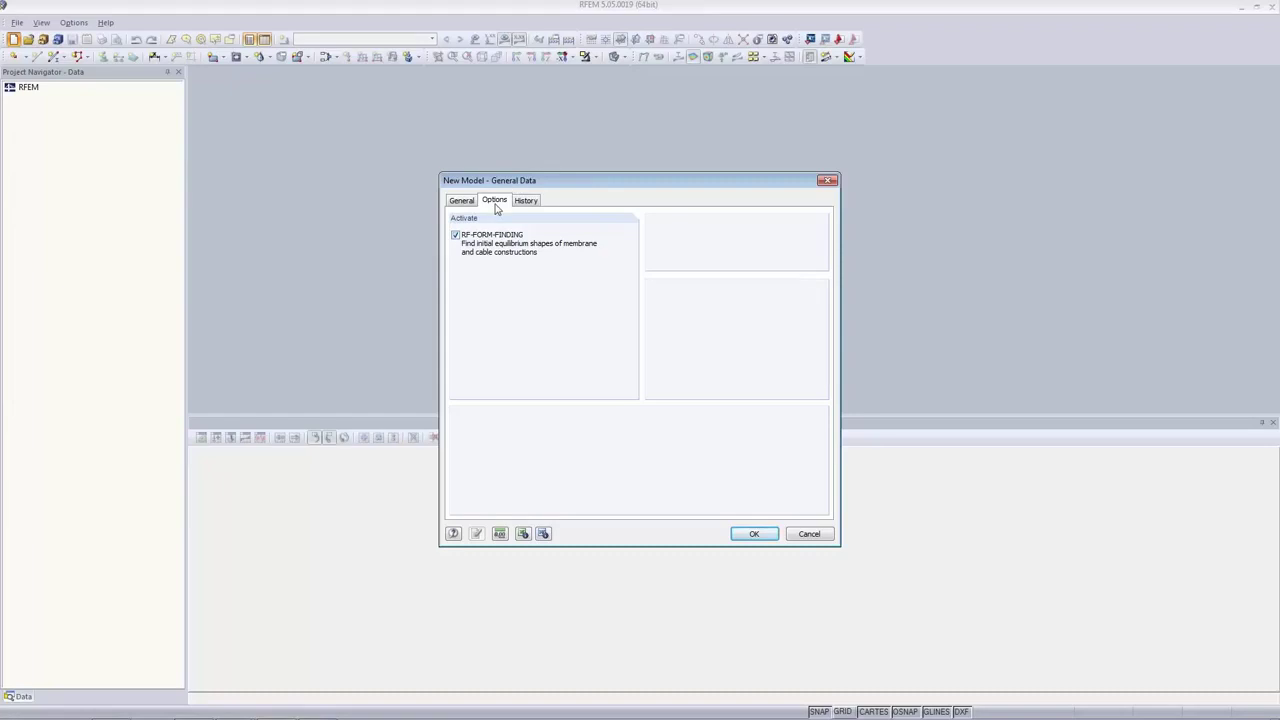
{"action": "left_click", "coordinate": [754, 534]}
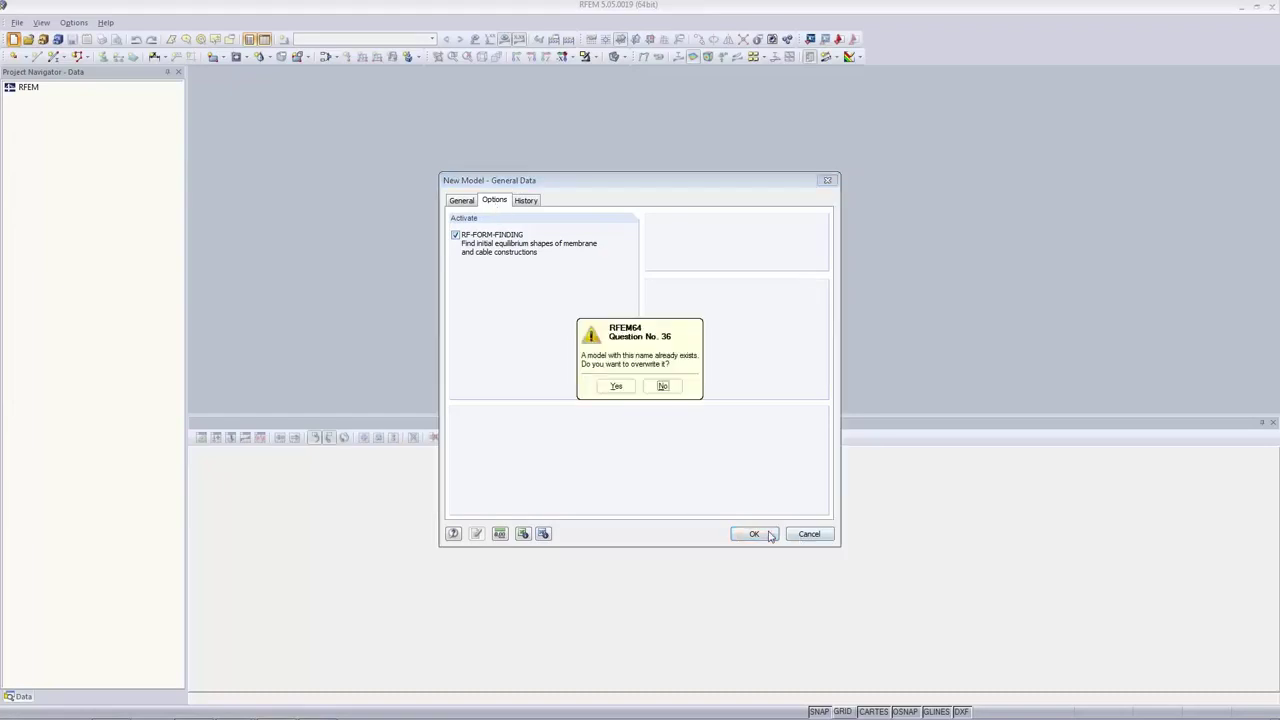
{"action": "left_click", "coordinate": [616, 387]}
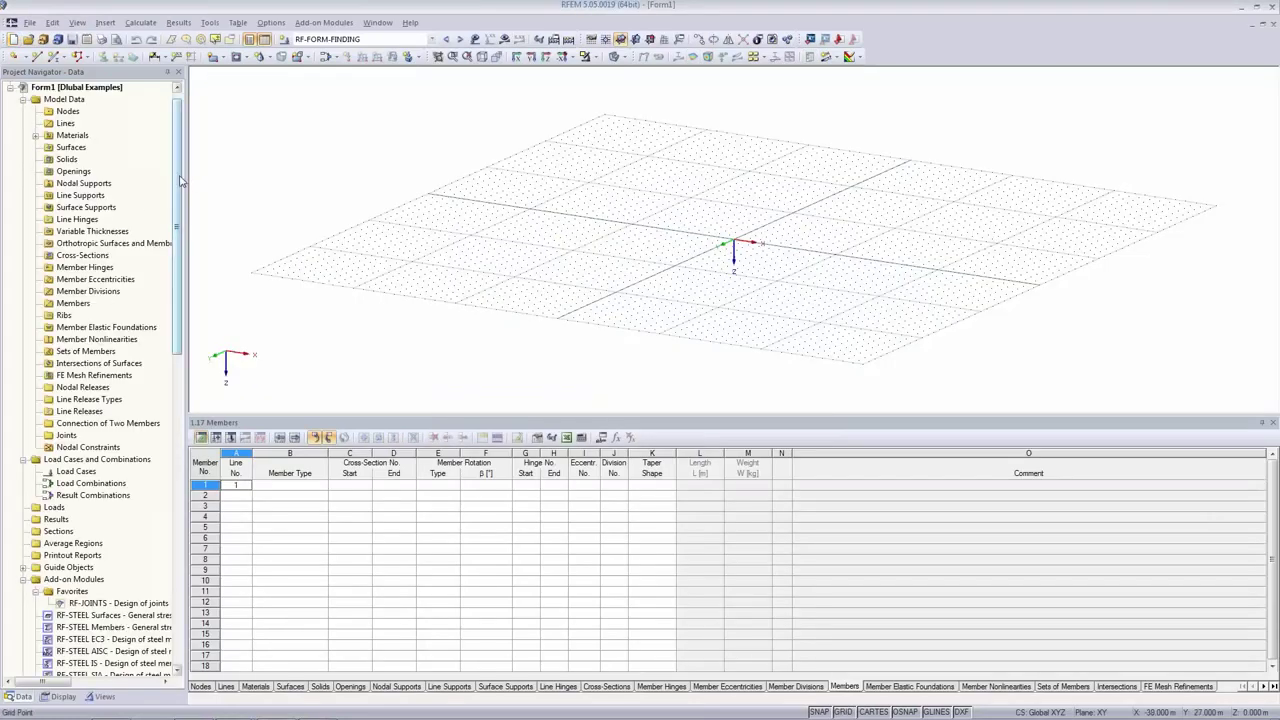
{"action": "left_click_drag", "start_coordinate": [181, 180], "coordinate": [178, 360]}
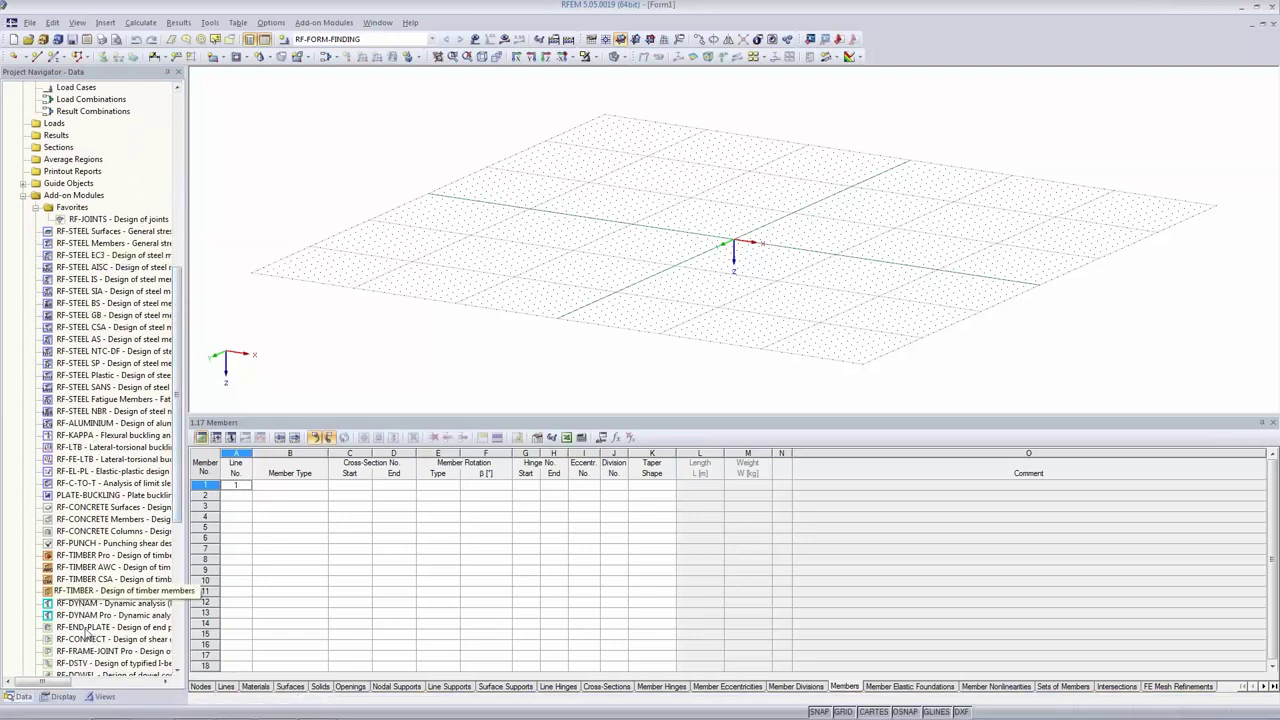
{"action": "left_click_drag", "start_coordinate": [178, 328], "coordinate": [188, 150]}
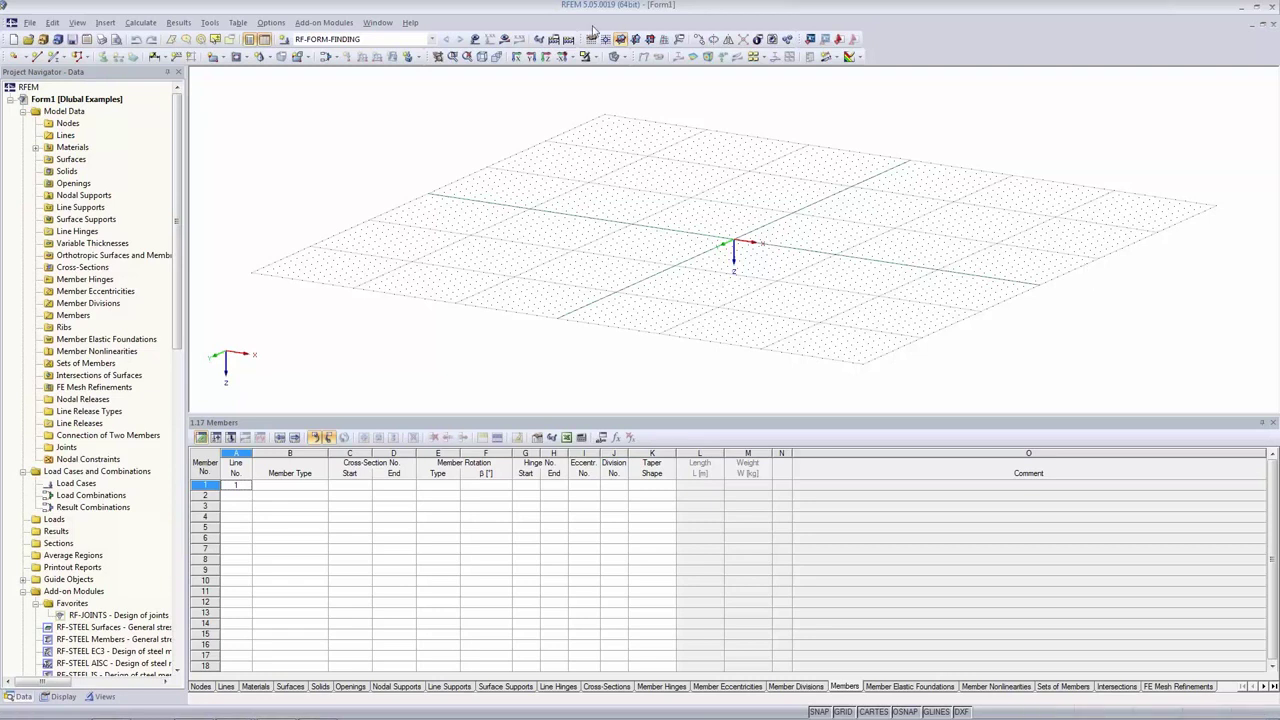
Draw three connected lines in the XZ work plane from the origin through (0, 0, -10) and (10, 0, -10) to (10, 0, 0) m.
{"action": "left_click", "coordinate": [650, 40]}
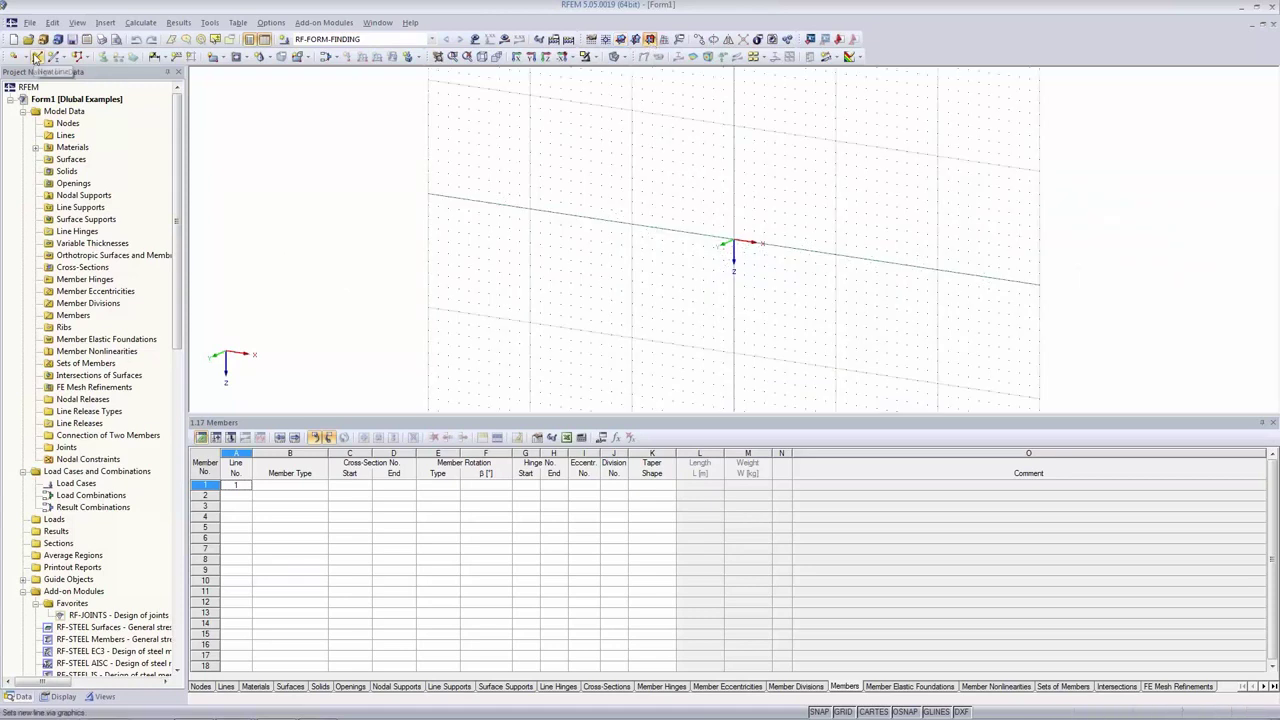
{"action": "left_click", "coordinate": [35, 57]}
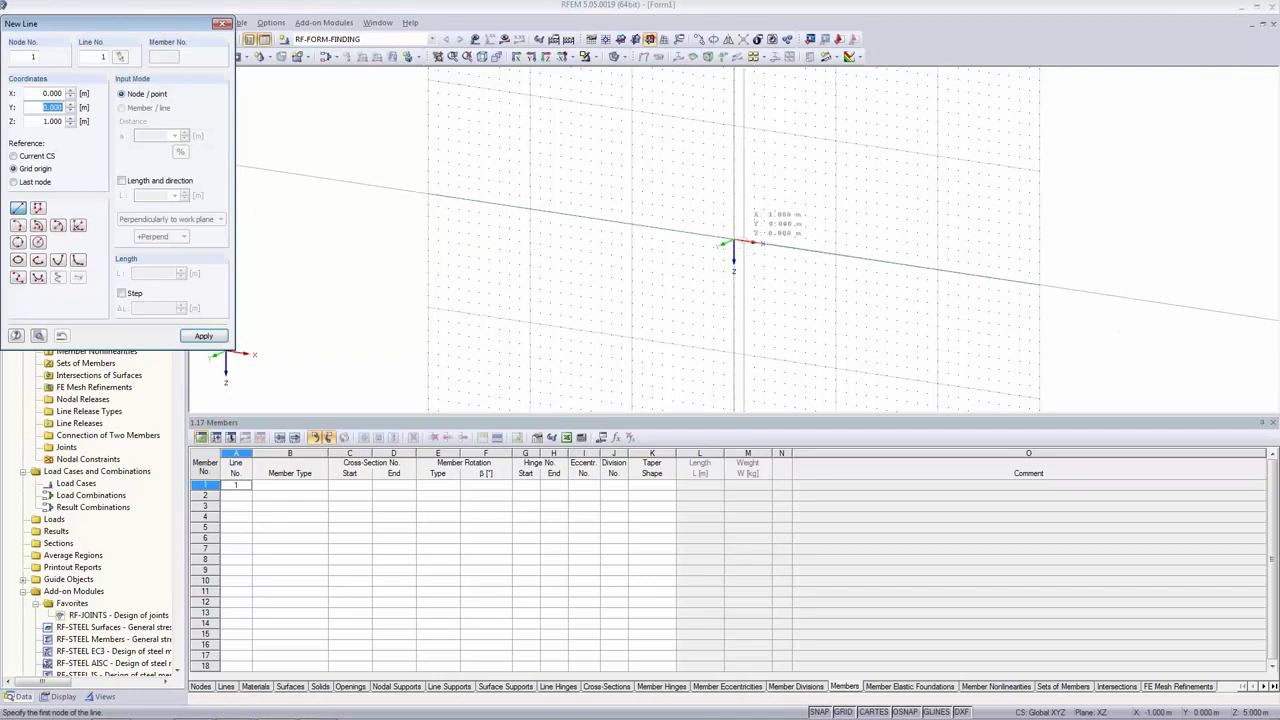
{"action": "scroll", "coordinate": [725, 245], "scroll_direction": "up", "scroll_amount": 1}
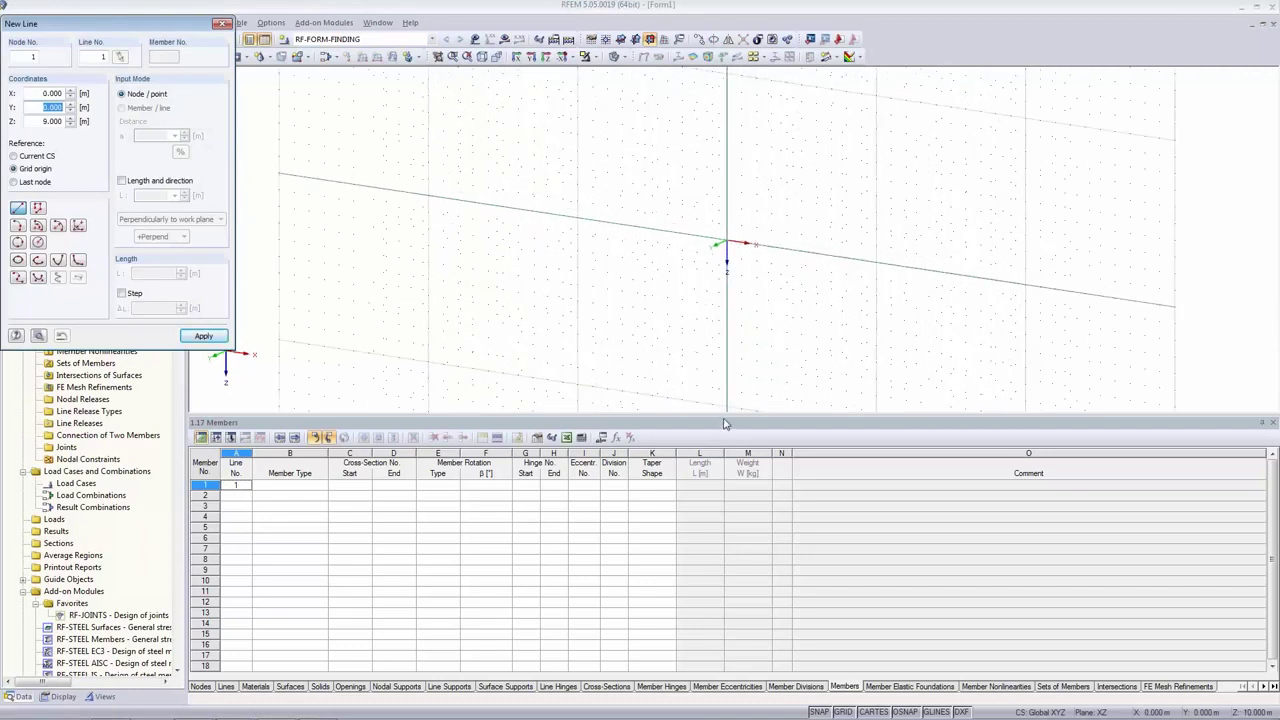
{"action": "left_click_drag", "start_coordinate": [726, 421], "coordinate": [728, 700]}
{"action": "scroll", "coordinate": [757, 221], "scroll_direction": "up", "scroll_amount": 3}
{"action": "middle_click_drag", "start_coordinate": [735, 241], "coordinate": [562, 510]}
{"action": "scroll", "coordinate": [562, 510], "scroll_direction": "down", "scroll_amount": 1}
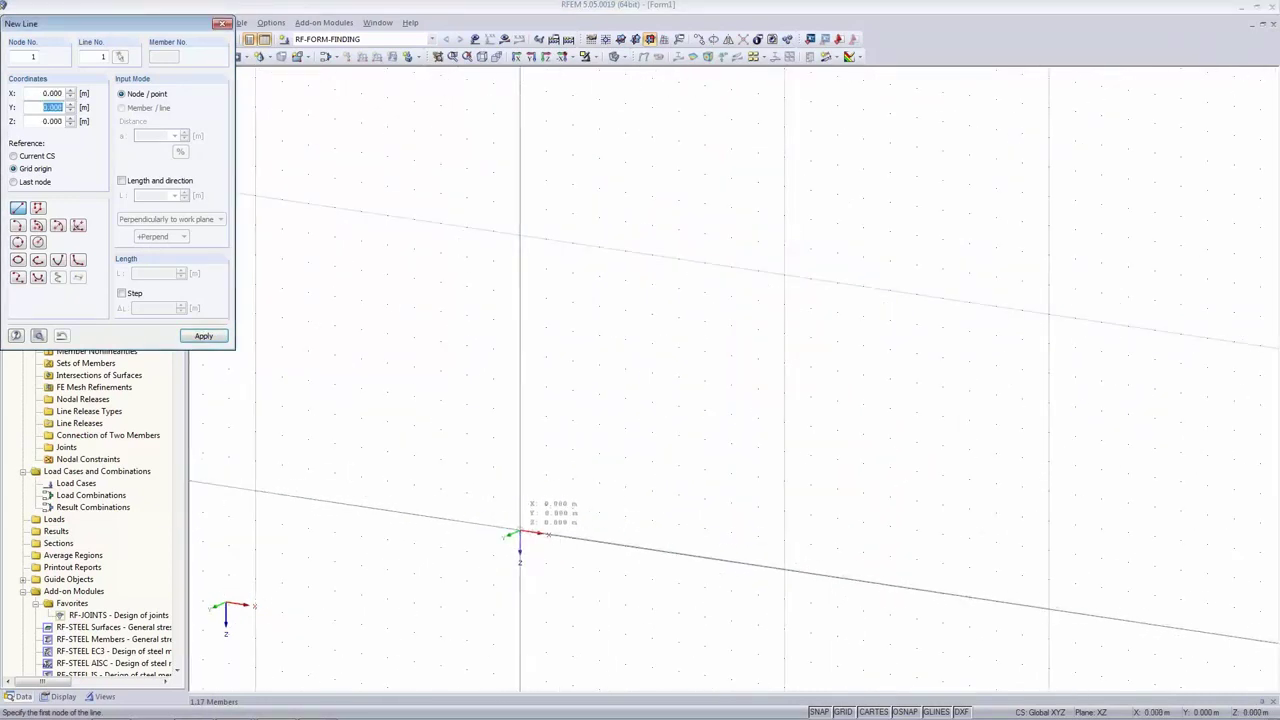
{"action": "left_click", "coordinate": [519, 535]}
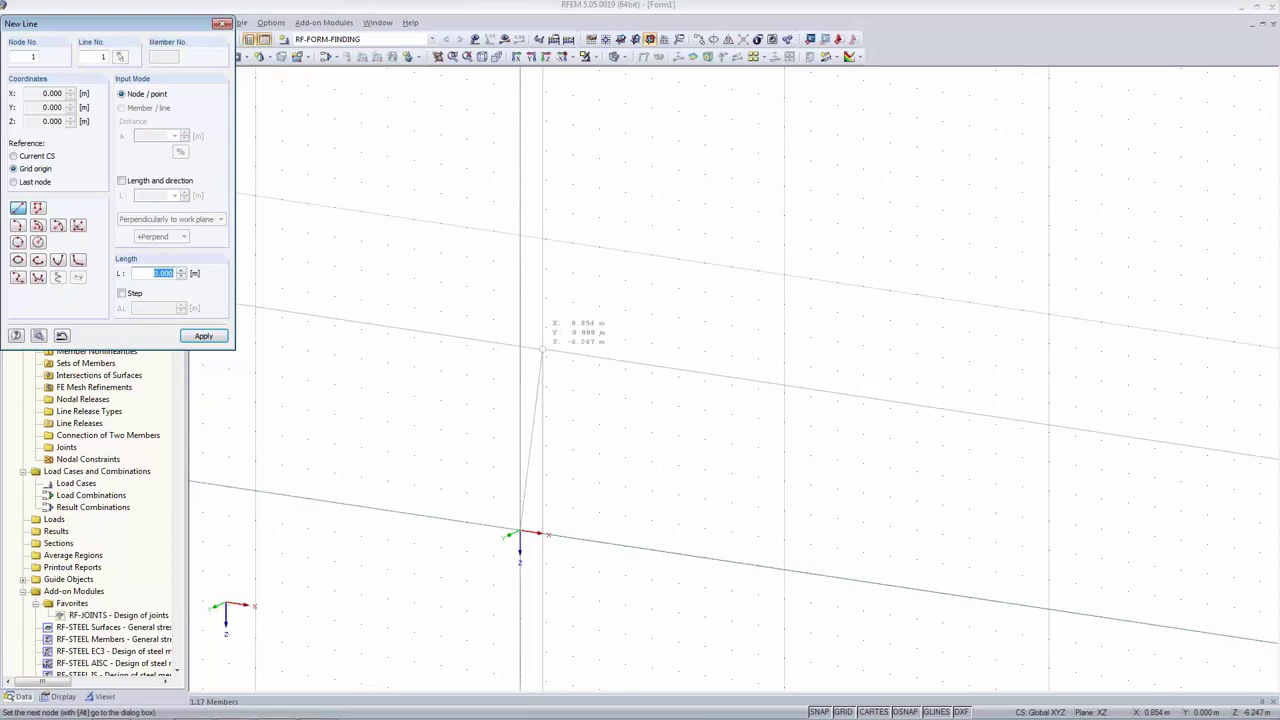
{"action": "left_click", "coordinate": [519, 235]}
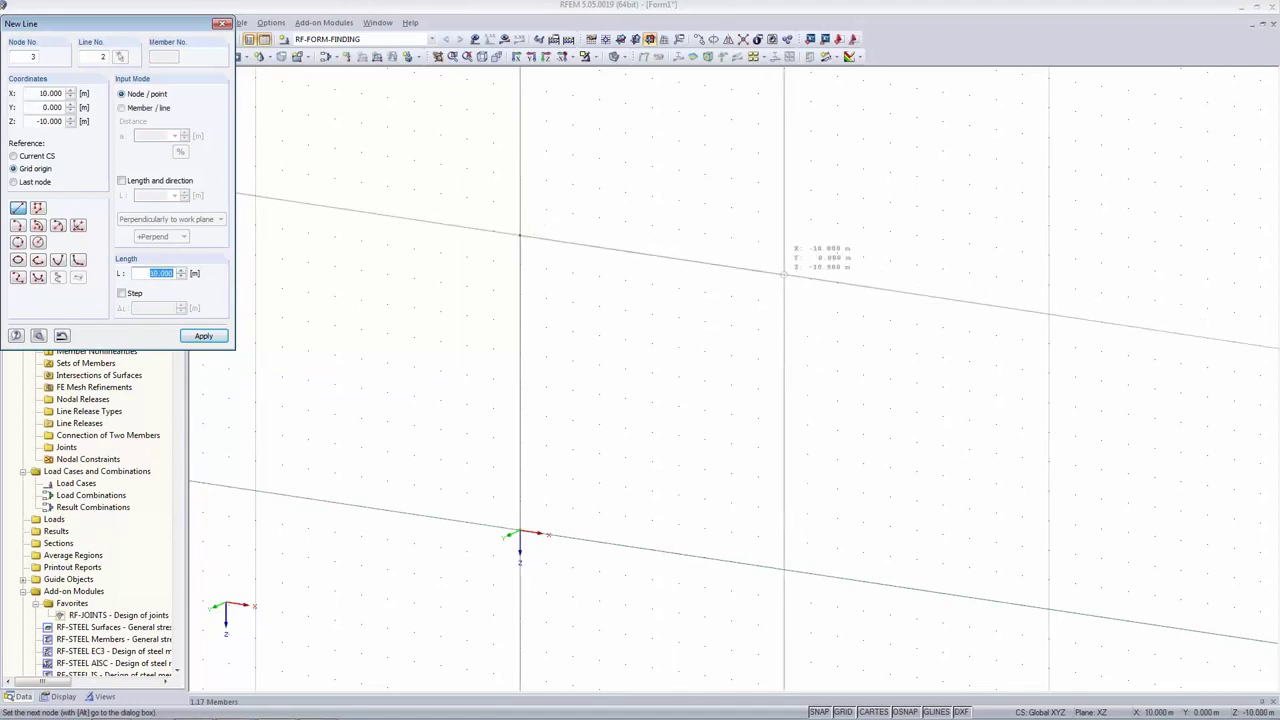
{"action": "left_click", "coordinate": [784, 273]}
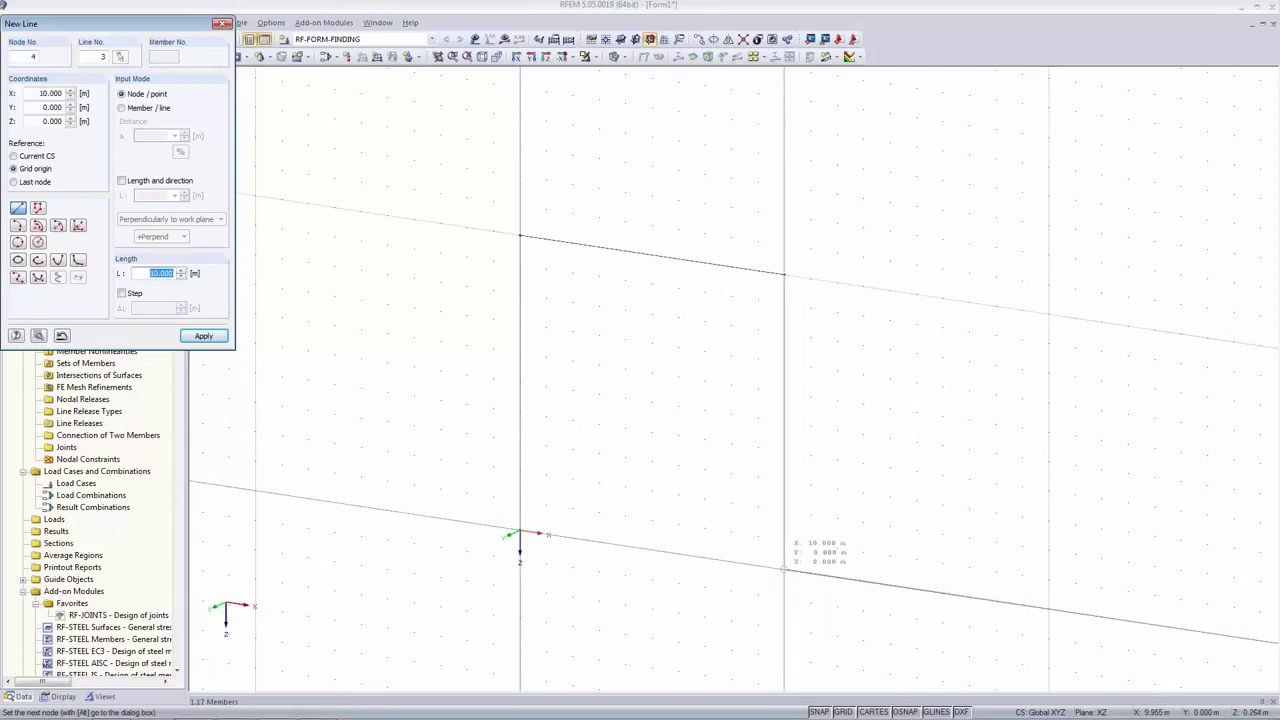
{"action": "left_click", "coordinate": [784, 568]}
{"action": "key", "text": "Escape"}
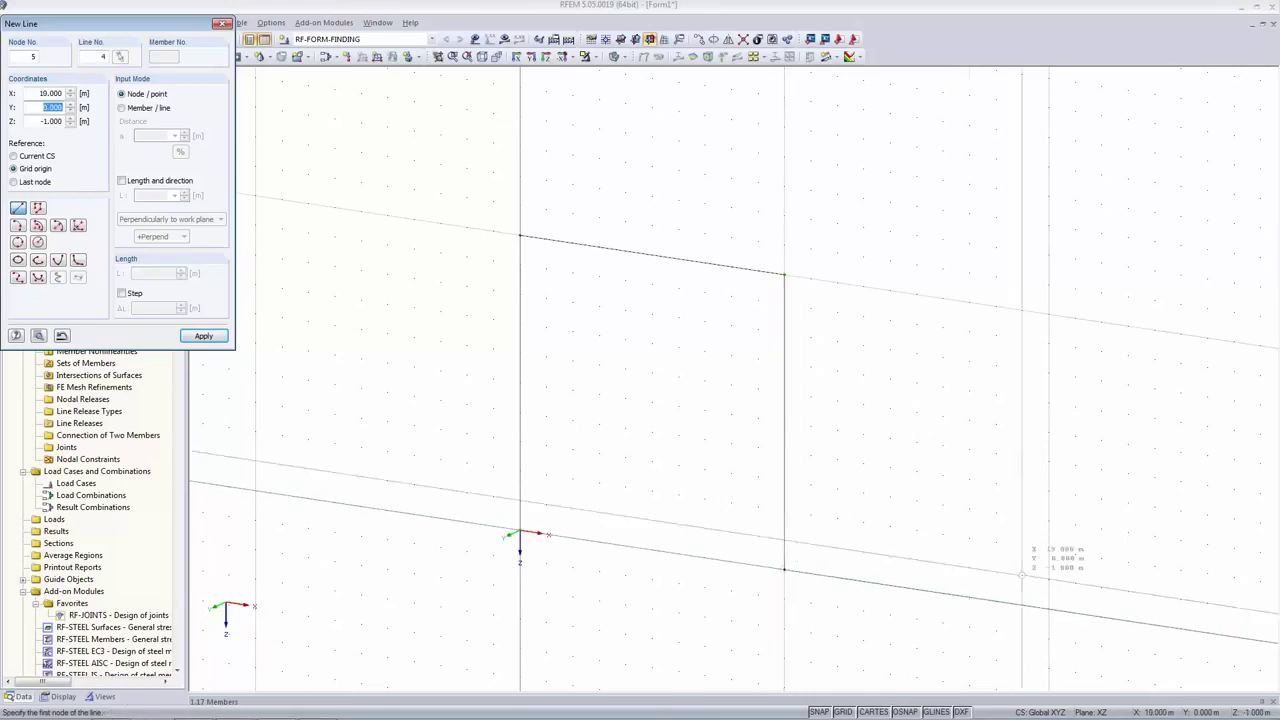
{"action": "left_click", "coordinate": [223, 24]}
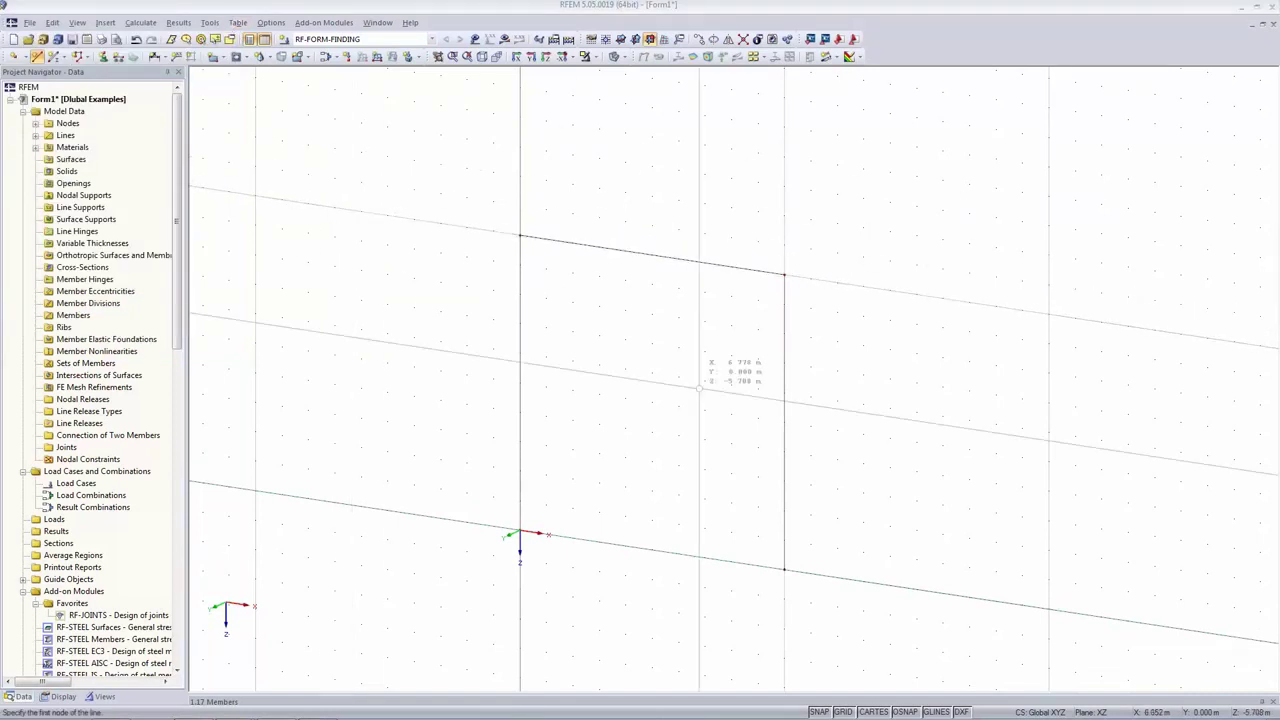
Extrude the three frame lines into surfaces with a depth of 10 m and an offset of 0 mm.
{"action": "left_click_drag", "start_coordinate": [417, 207], "coordinate": [890, 614]}
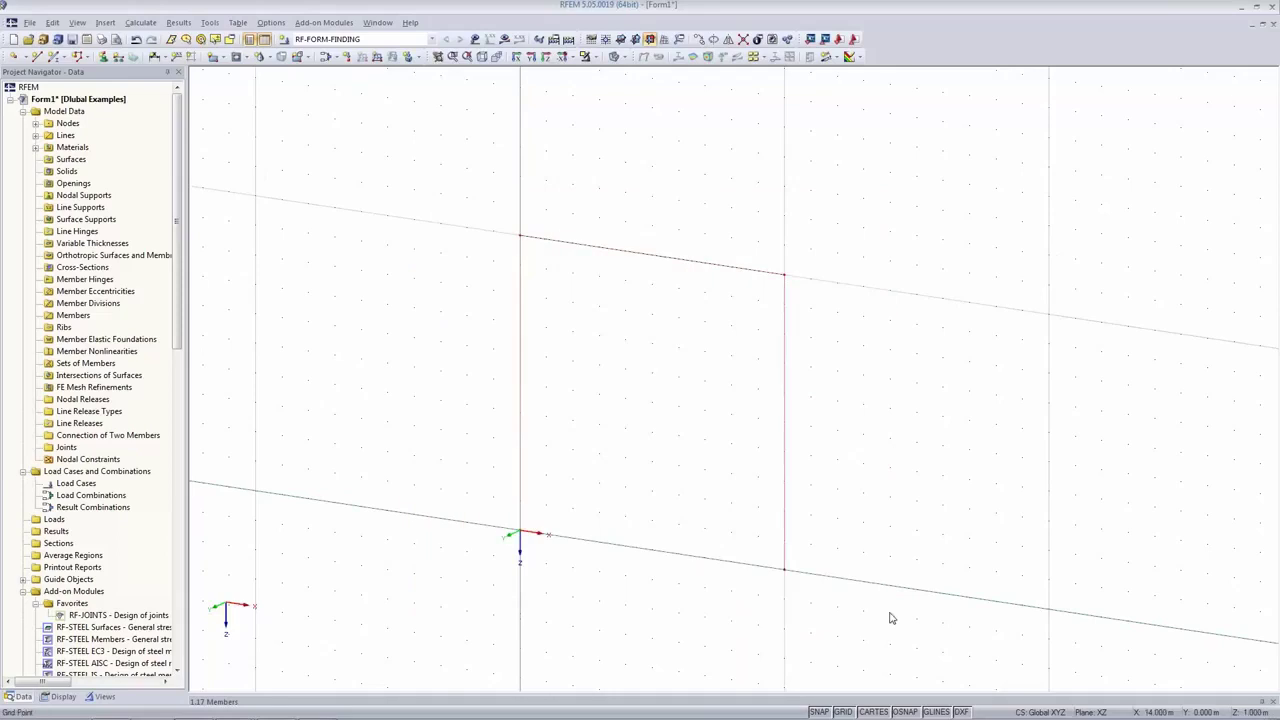
{"action": "right_click", "coordinate": [607, 252]}
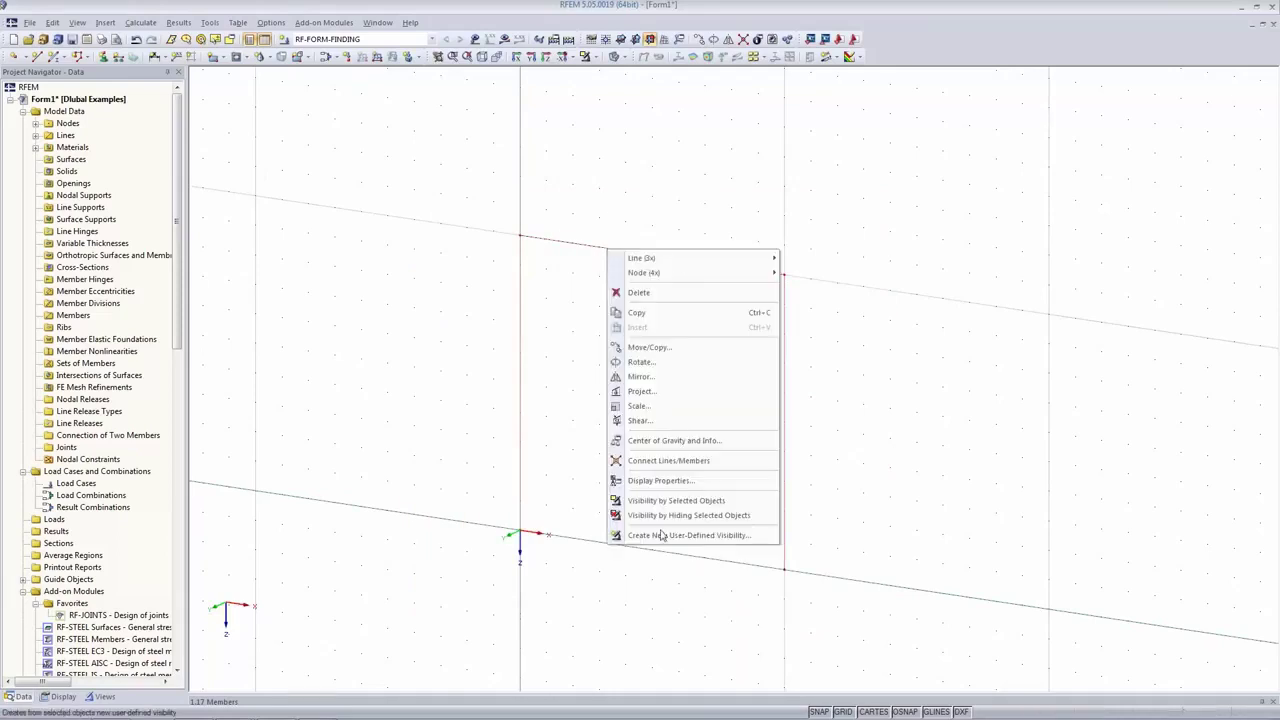
{"action": "mouse_move", "coordinate": [677, 263]}
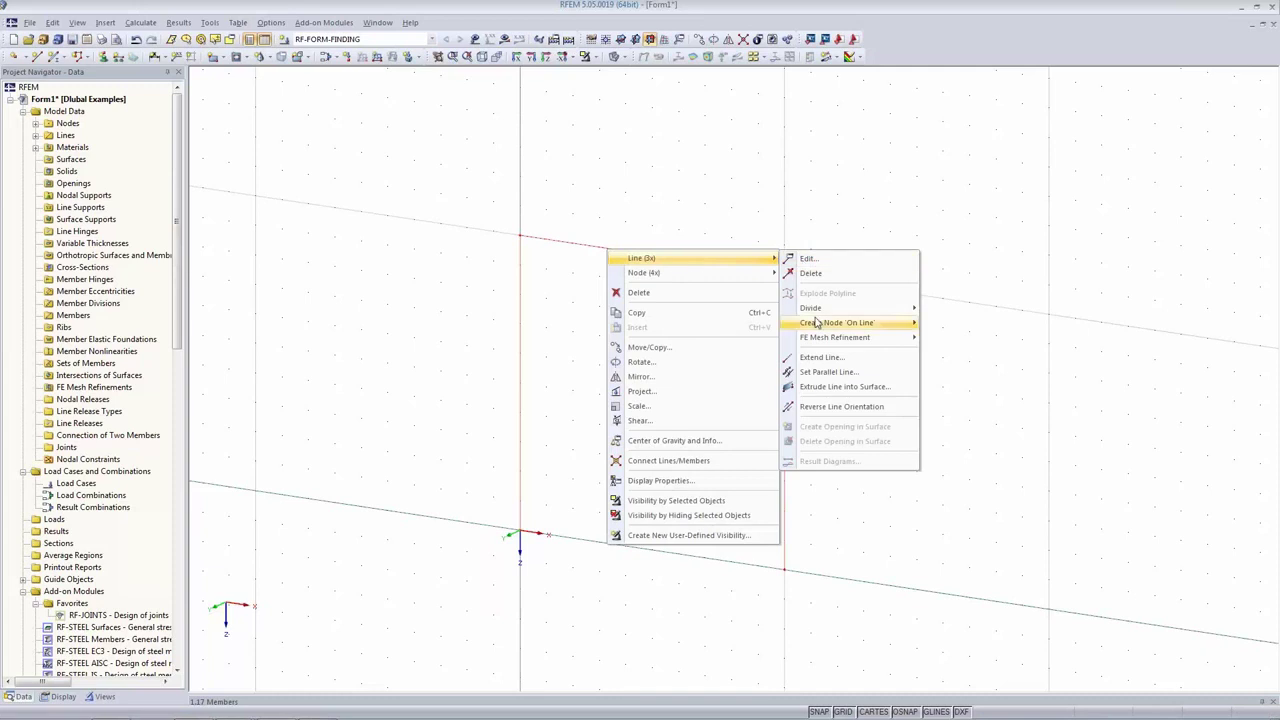
{"action": "left_click", "coordinate": [827, 388]}
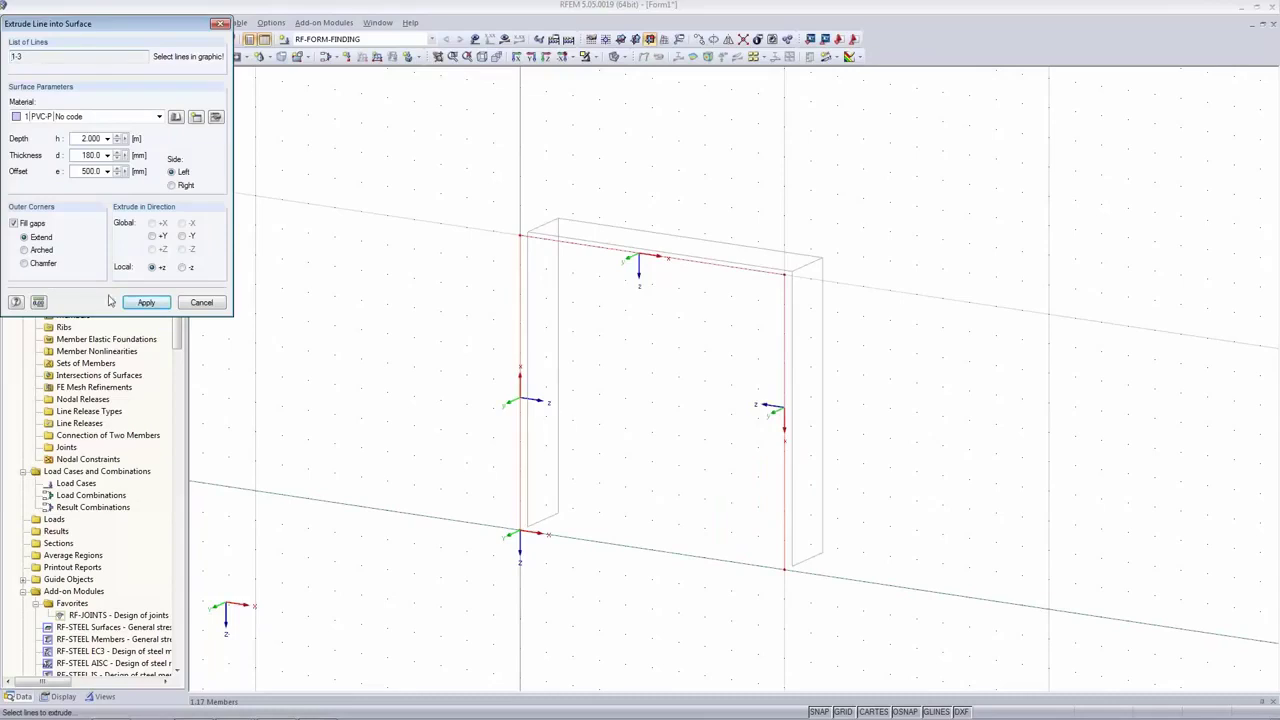
{"action": "double_click", "coordinate": [88, 138]}
{"action": "type", "text": "10"}
{"action": "key", "text": "Tab"}
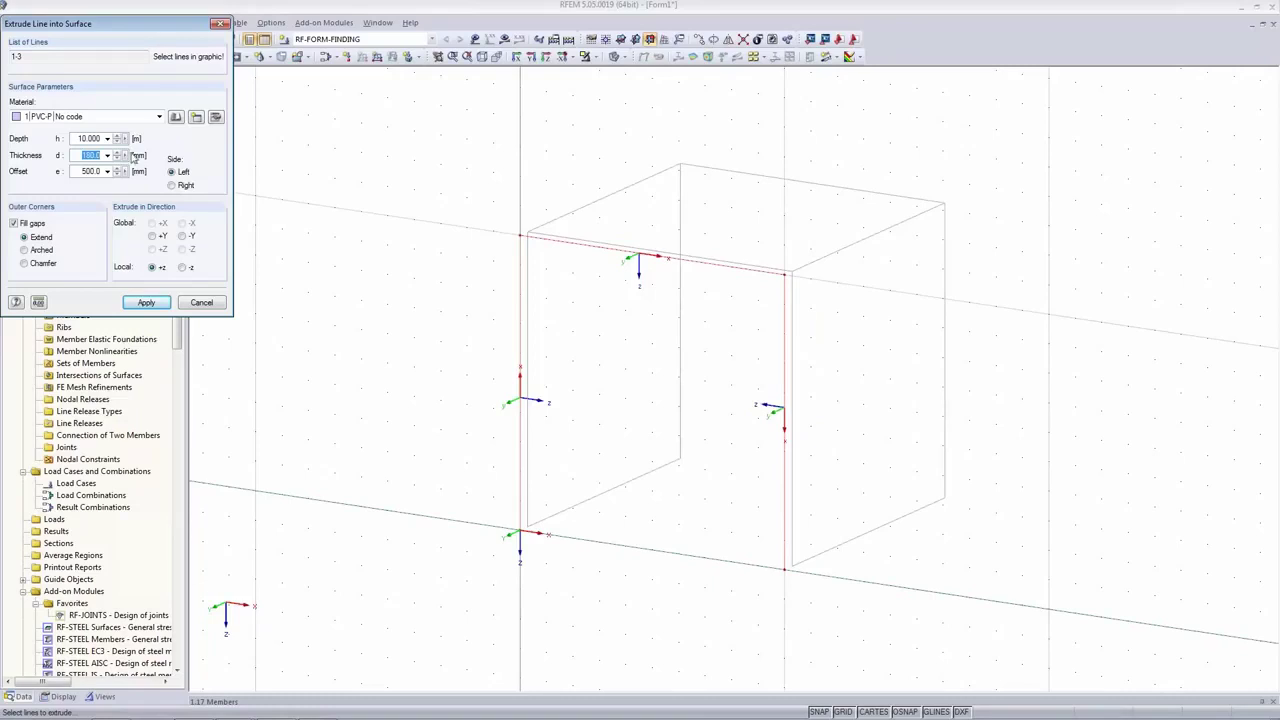
{"action": "left_click", "coordinate": [87, 155]}
{"action": "double_click", "coordinate": [76, 171]}
{"action": "type", "text": "0"}
{"action": "key", "text": "Tab"}
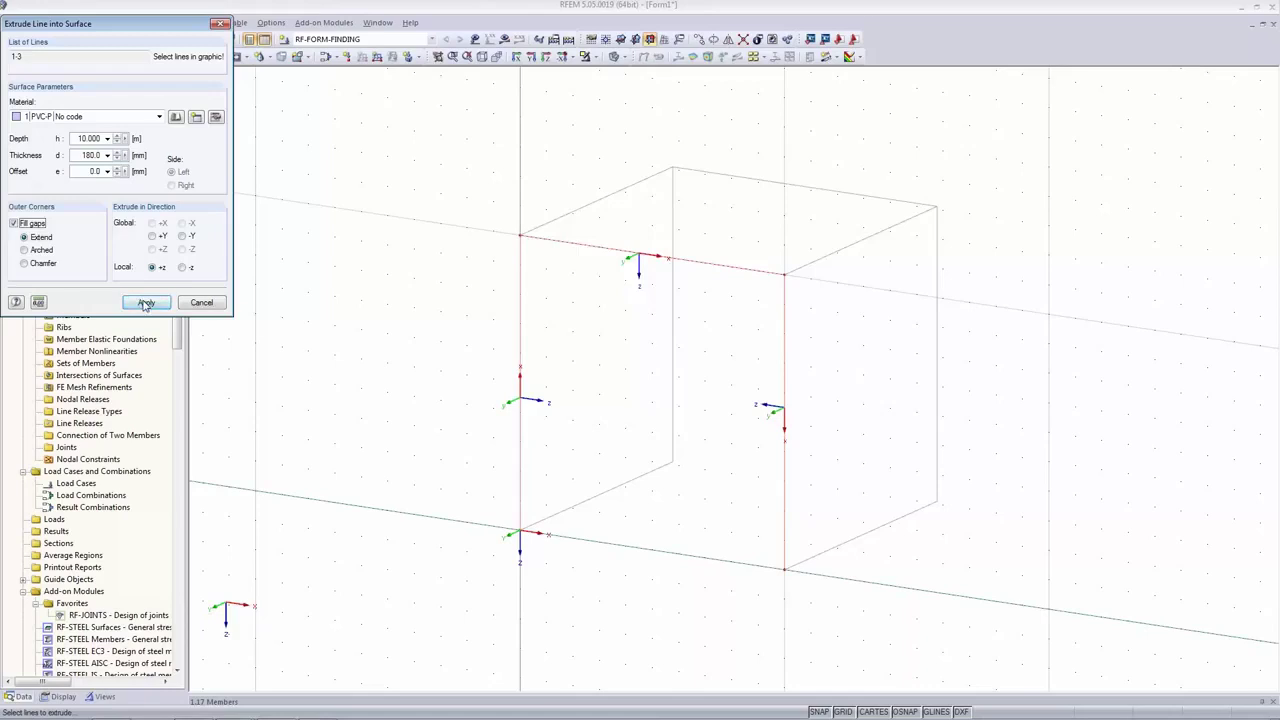
{"action": "left_click", "coordinate": [150, 304]}
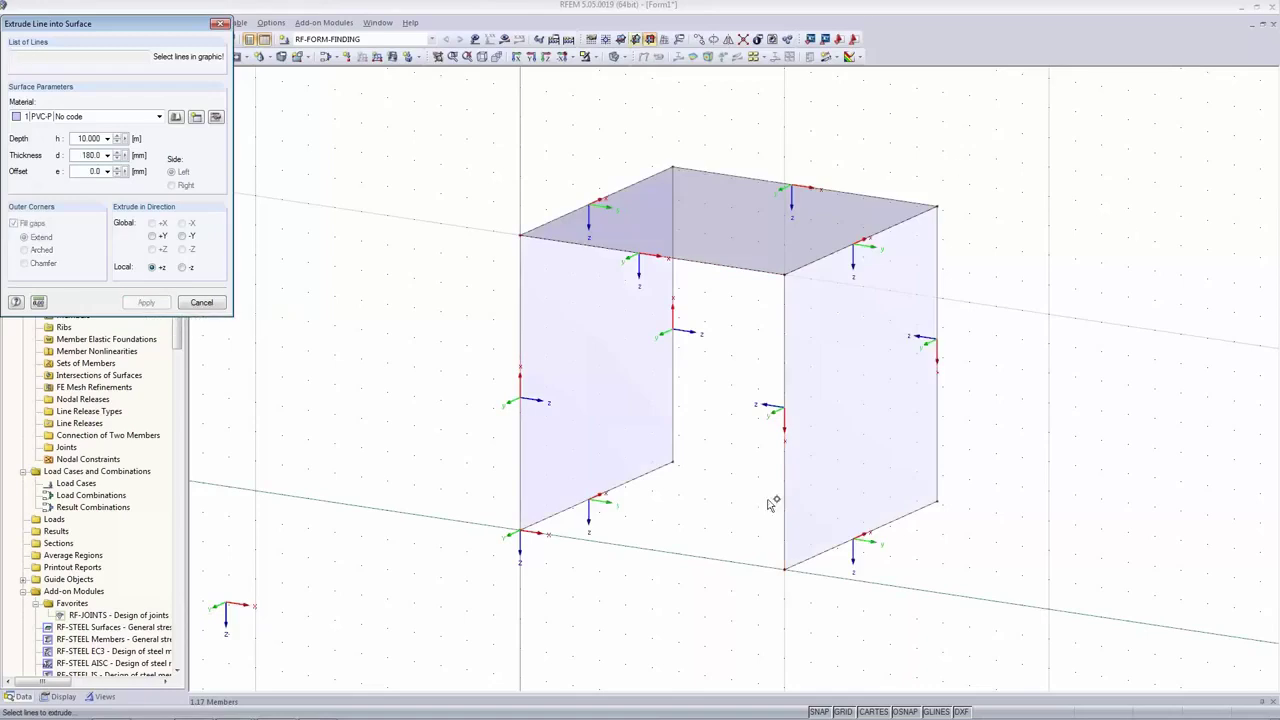
{"action": "left_click", "coordinate": [221, 23]}
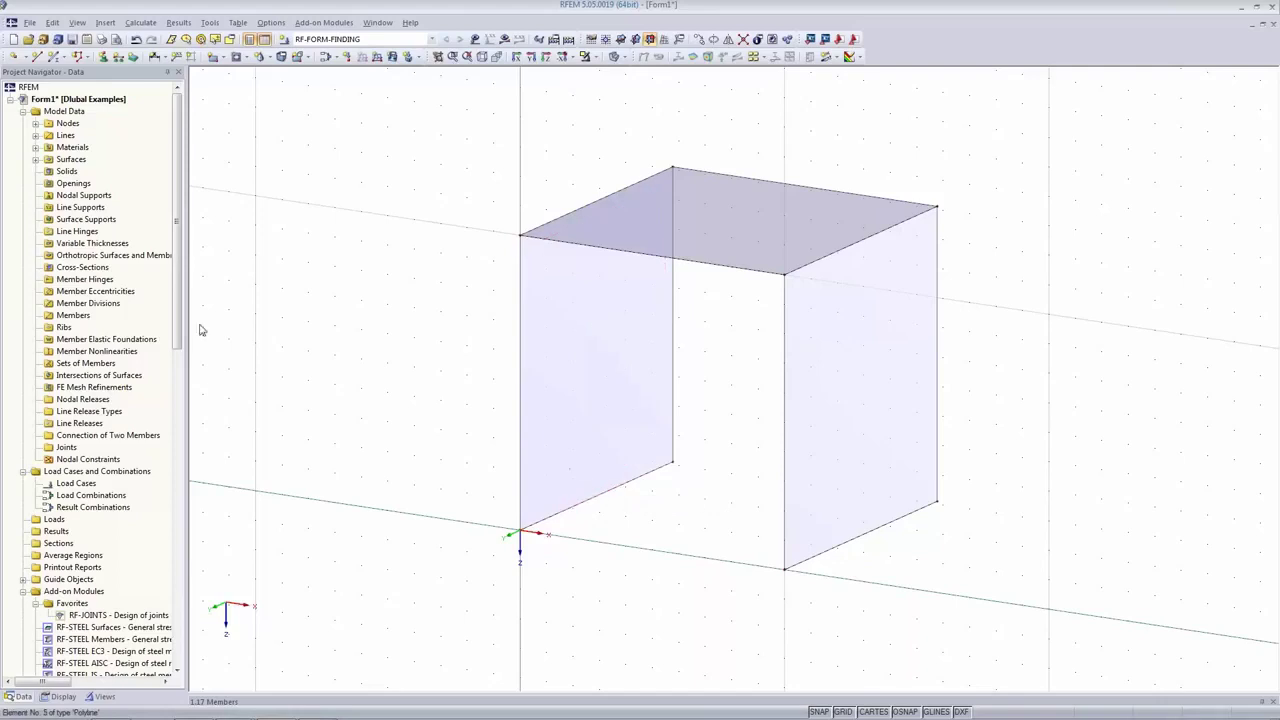
Define a new line support of the global Hinged type, checking the available support types and conditions.
{"action": "left_click", "coordinate": [118, 56]}
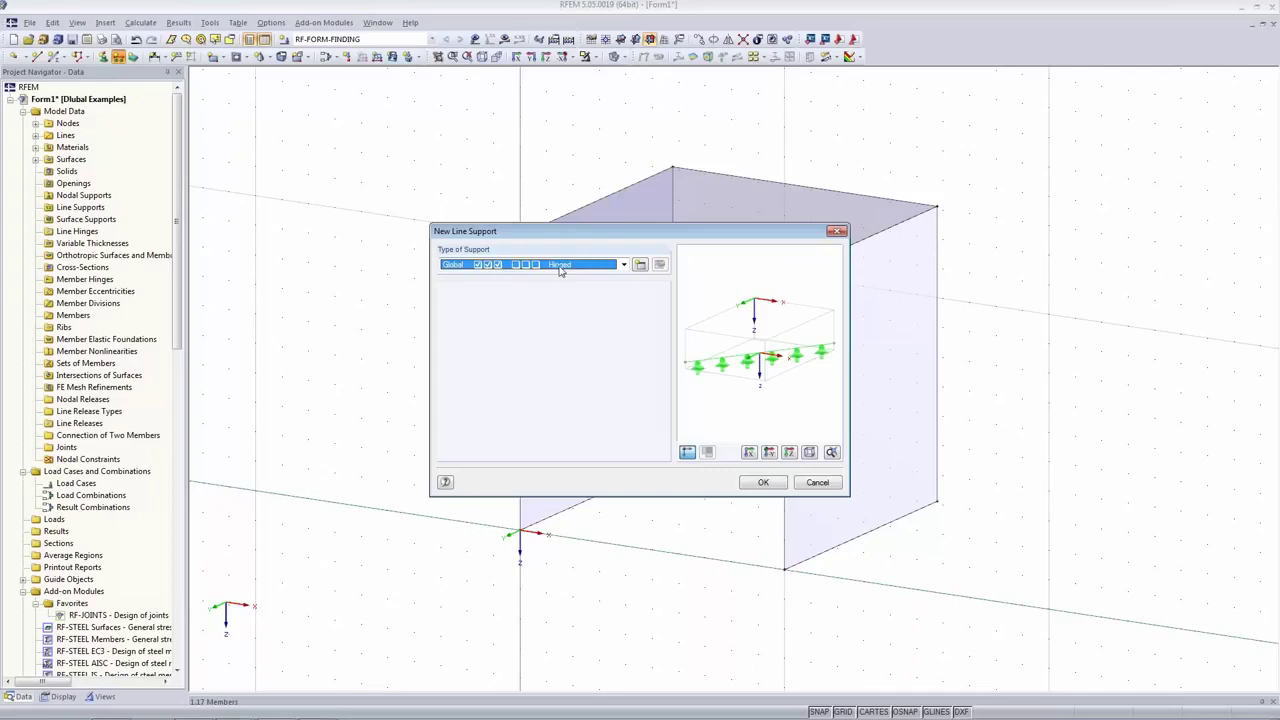
{"action": "left_click", "coordinate": [622, 264]}
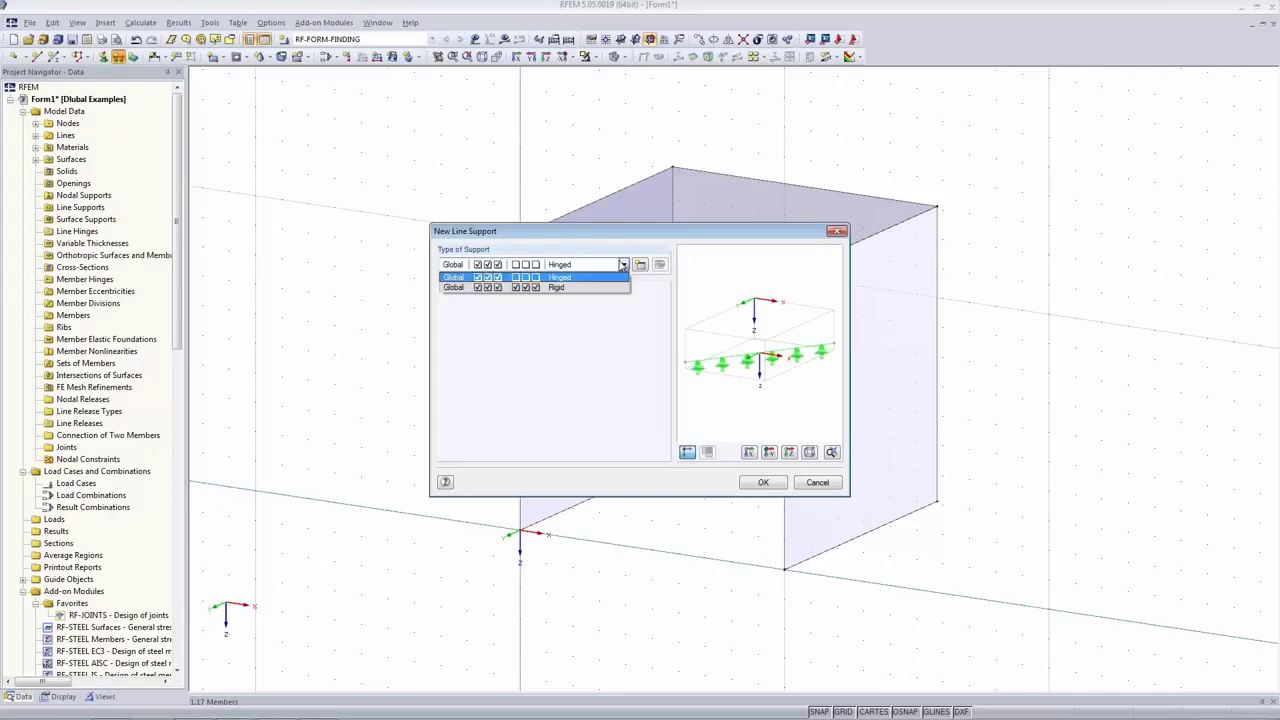
{"action": "left_click", "coordinate": [622, 264]}
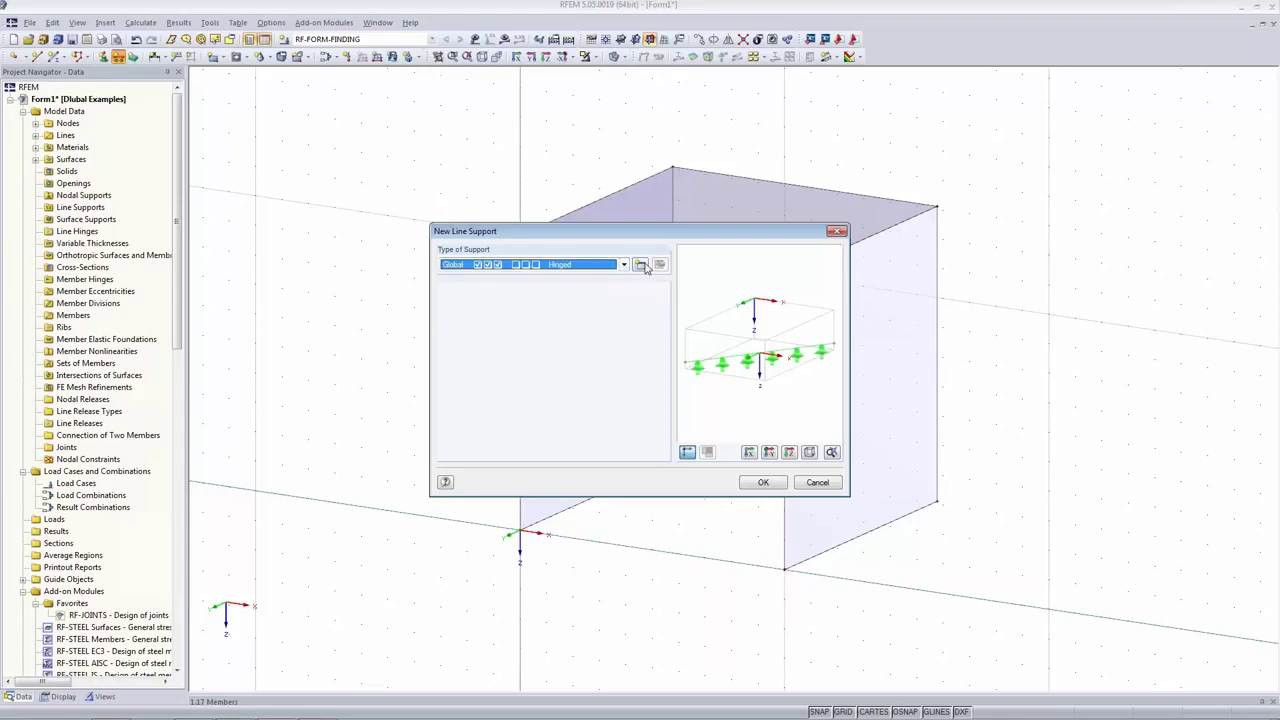
{"action": "left_click", "coordinate": [640, 264]}
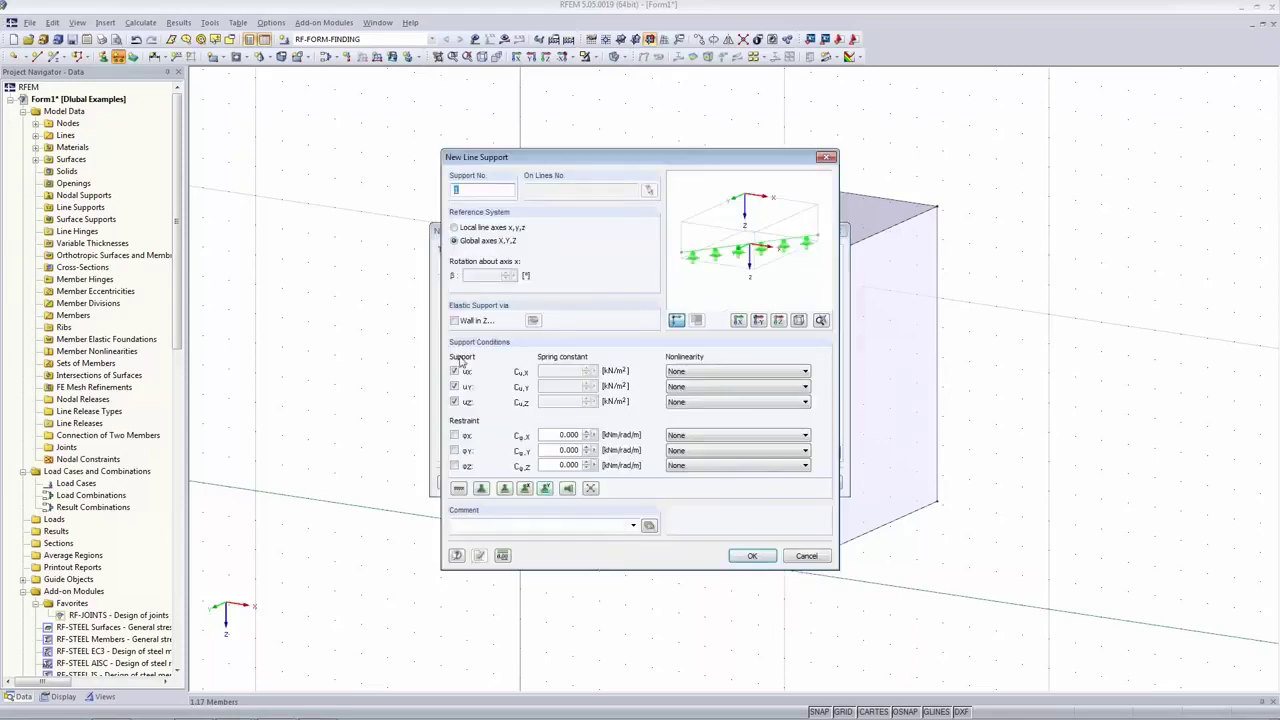
{"action": "left_click", "coordinate": [808, 557]}
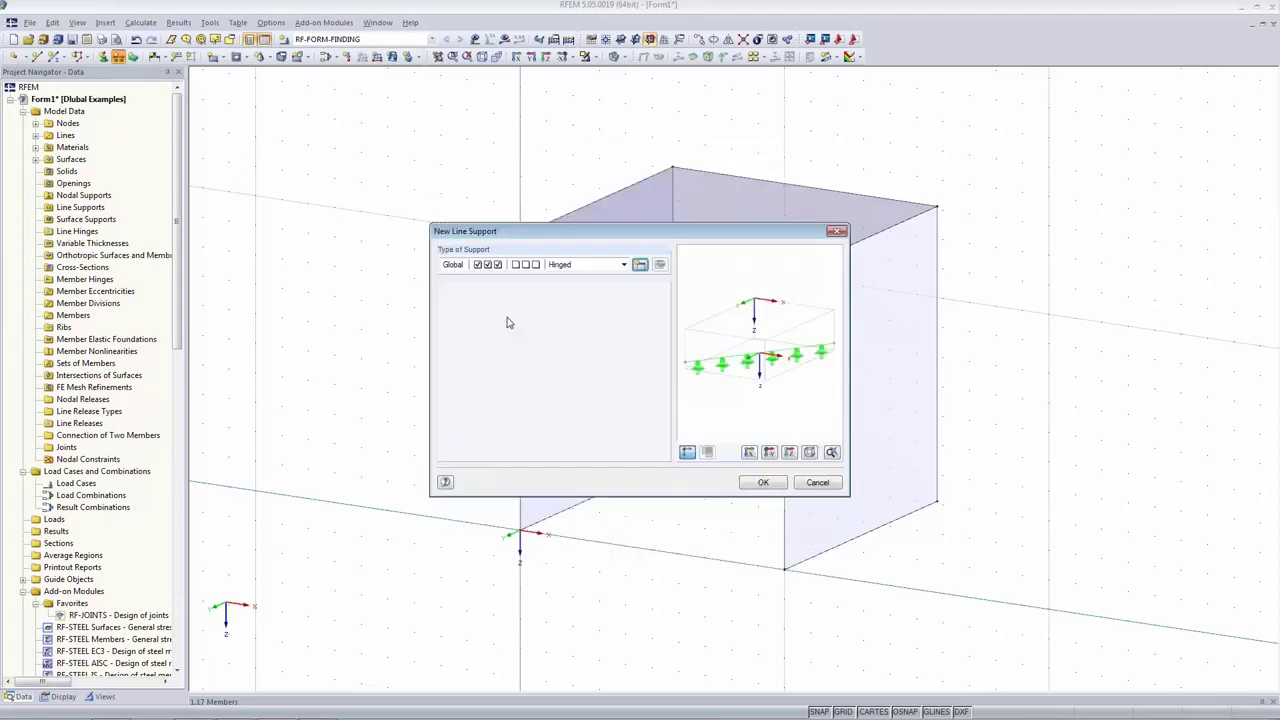
{"action": "left_click", "coordinate": [763, 482]}
Place the hinged line supports on both bottom edges, all four vertical edges, and the front and back edges of the top surface.
{"action": "left_click", "coordinate": [594, 497]}
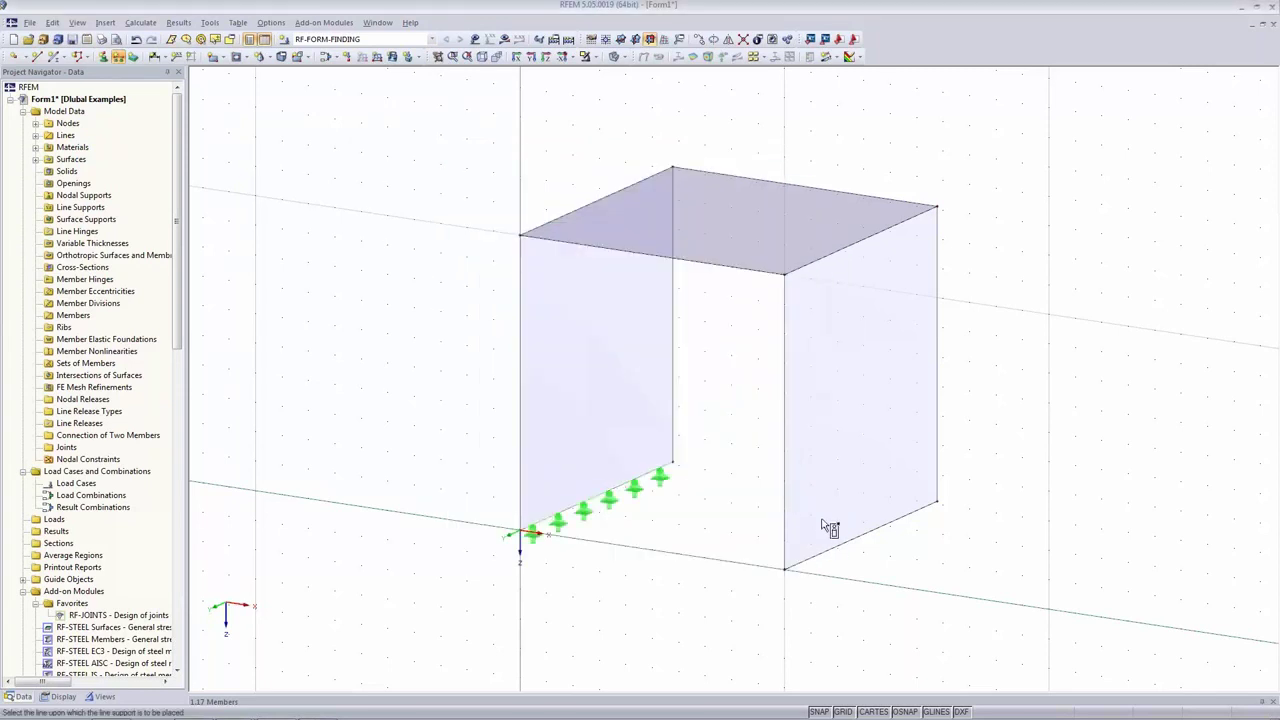
{"action": "left_click", "coordinate": [519, 380]}
{"action": "left_click", "coordinate": [673, 350]}
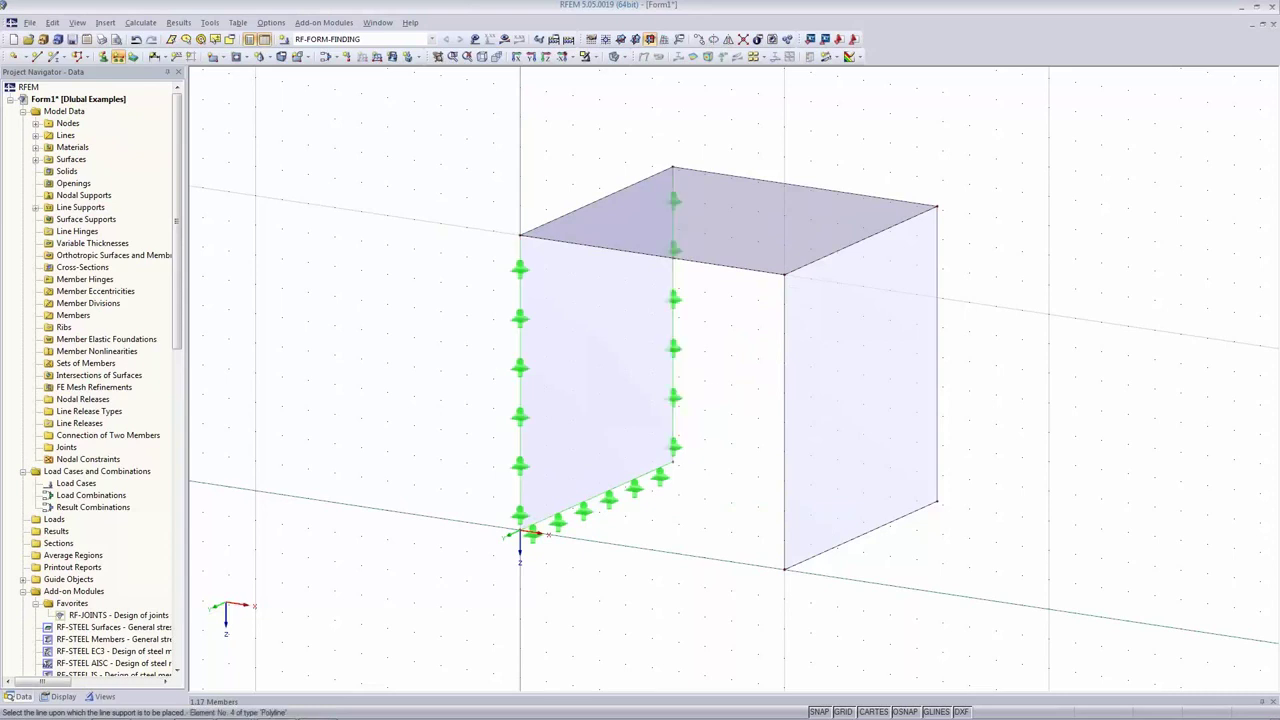
{"action": "left_click", "coordinate": [703, 263]}
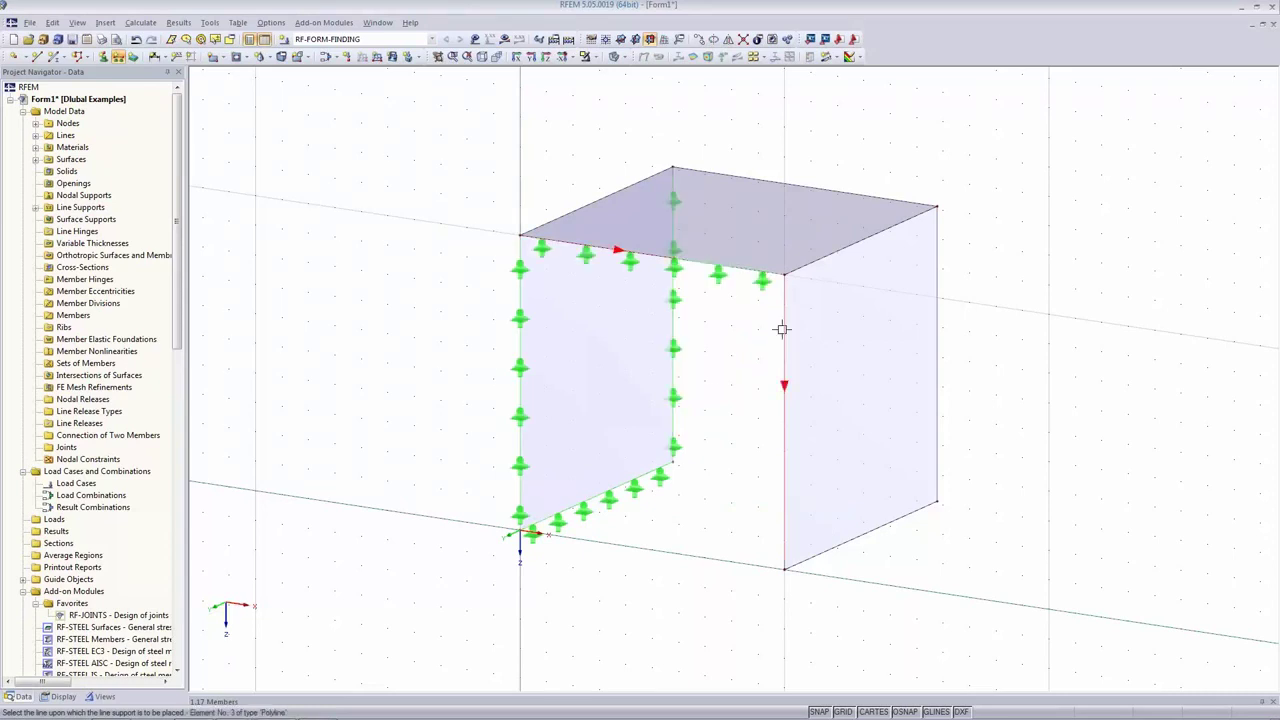
{"action": "left_click", "coordinate": [784, 380]}
{"action": "left_click", "coordinate": [891, 520]}
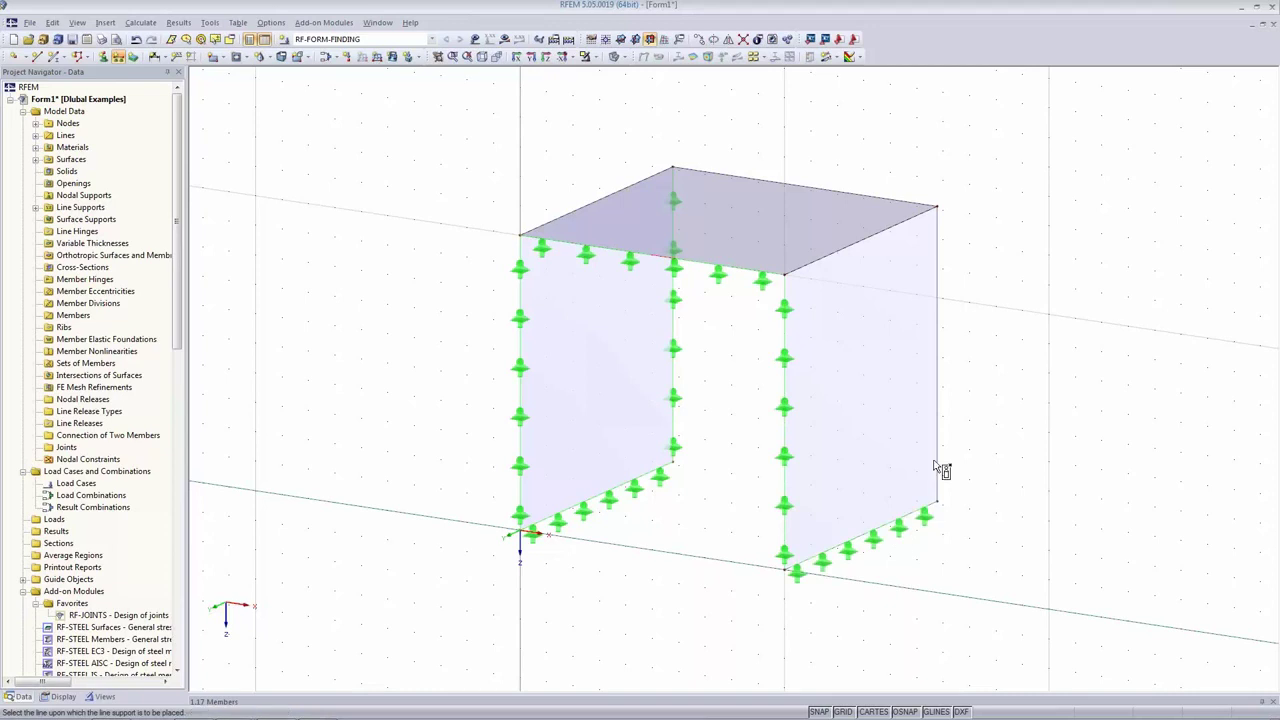
{"action": "left_click", "coordinate": [936, 440]}
{"action": "left_click", "coordinate": [877, 196]}
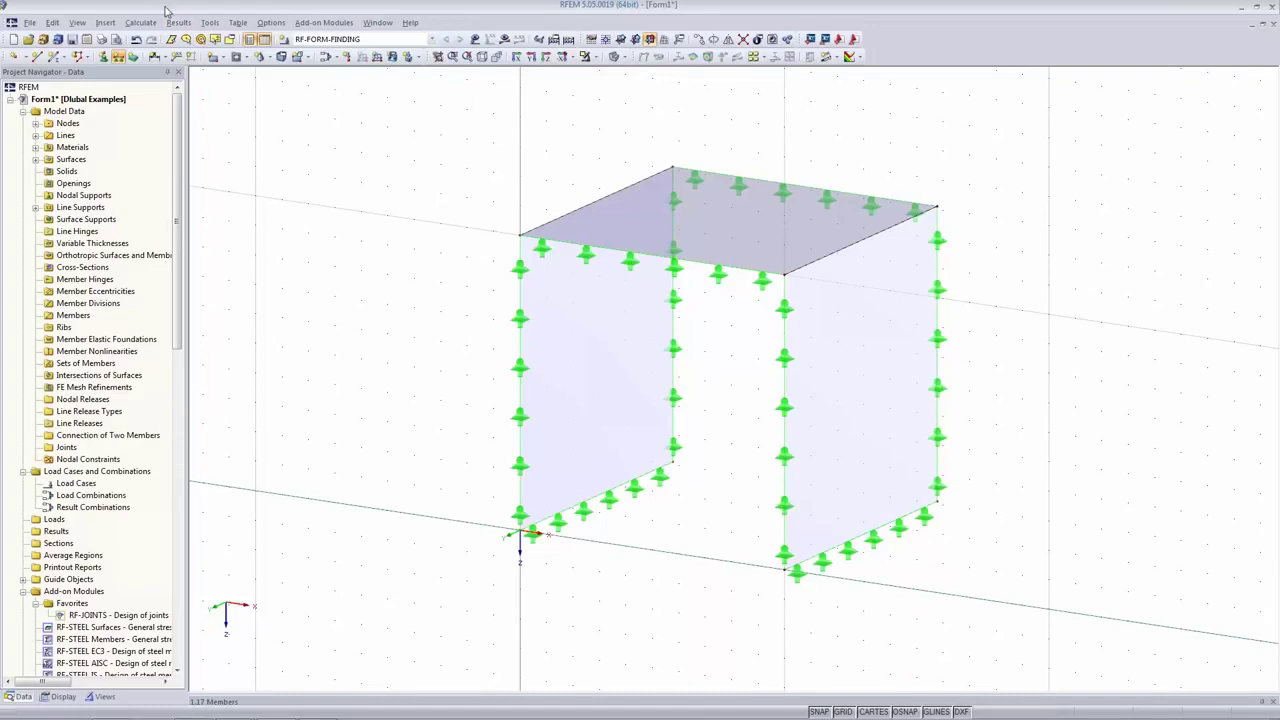
Set the FE mesh to use only triangular finite elements and generate the mesh on the surfaces.
{"action": "left_click", "coordinate": [306, 60]}
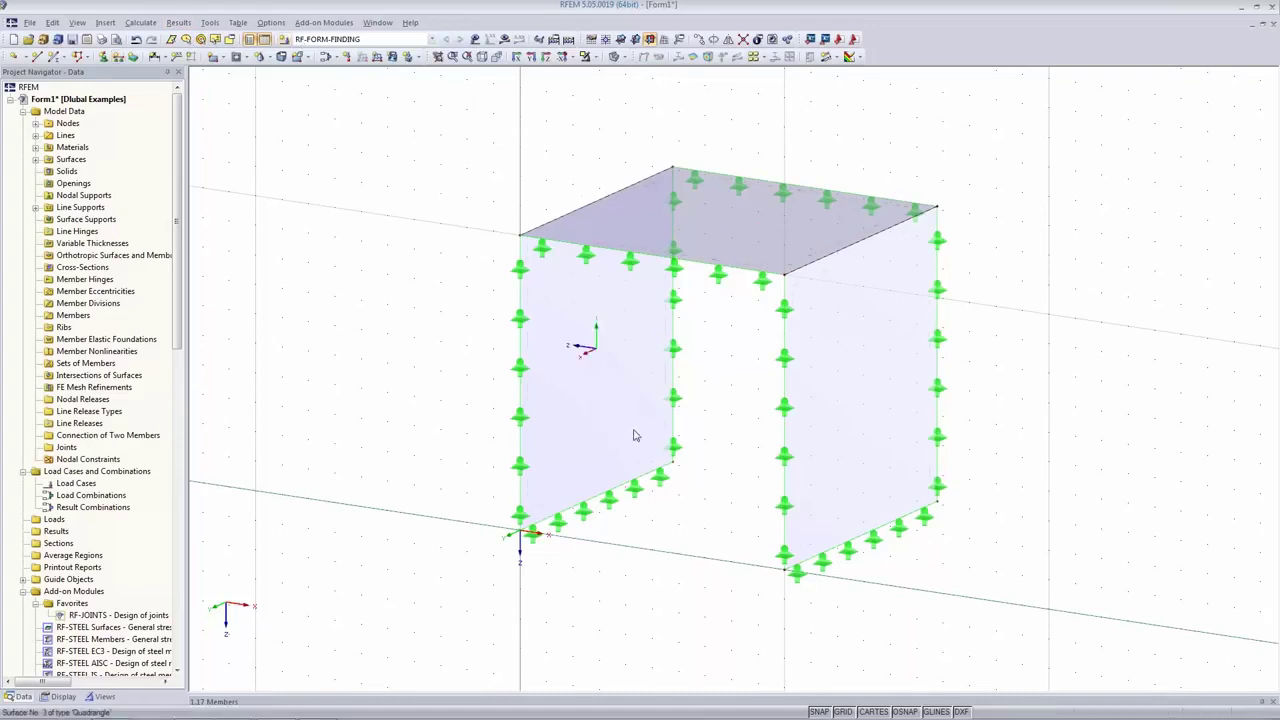
{"action": "left_click", "coordinate": [140, 22]}
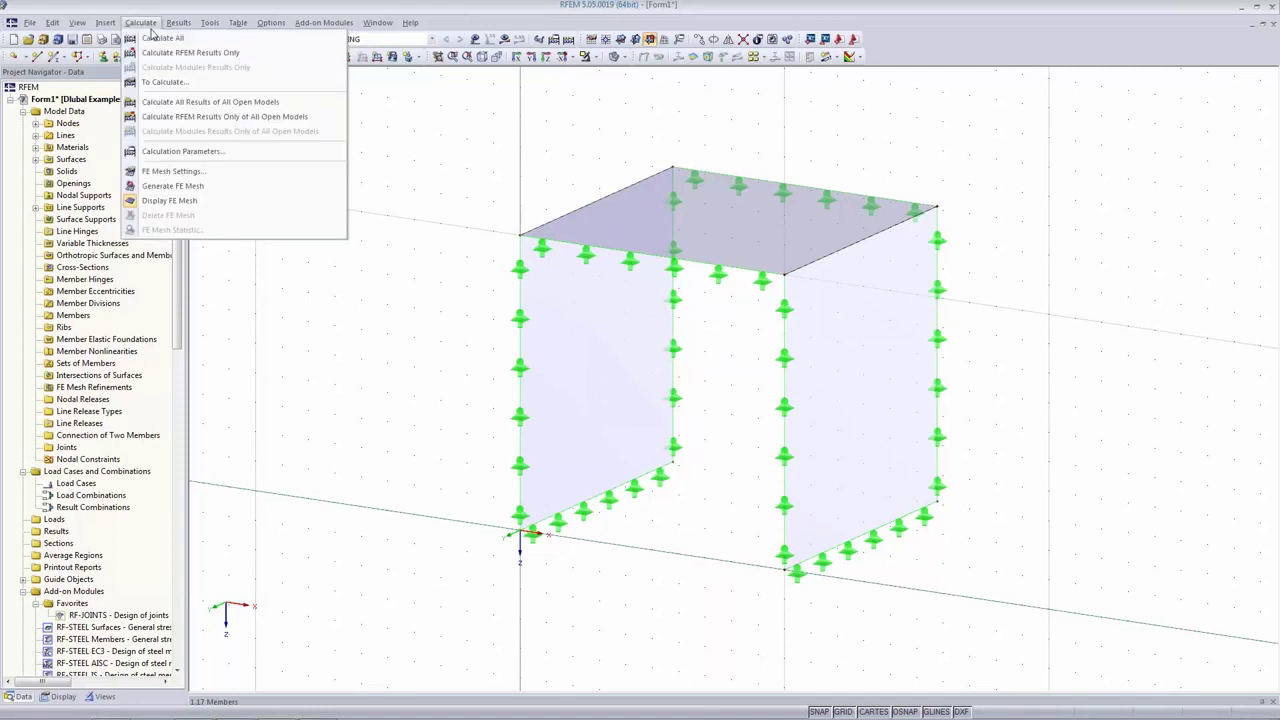
{"action": "left_click", "coordinate": [221, 177]}
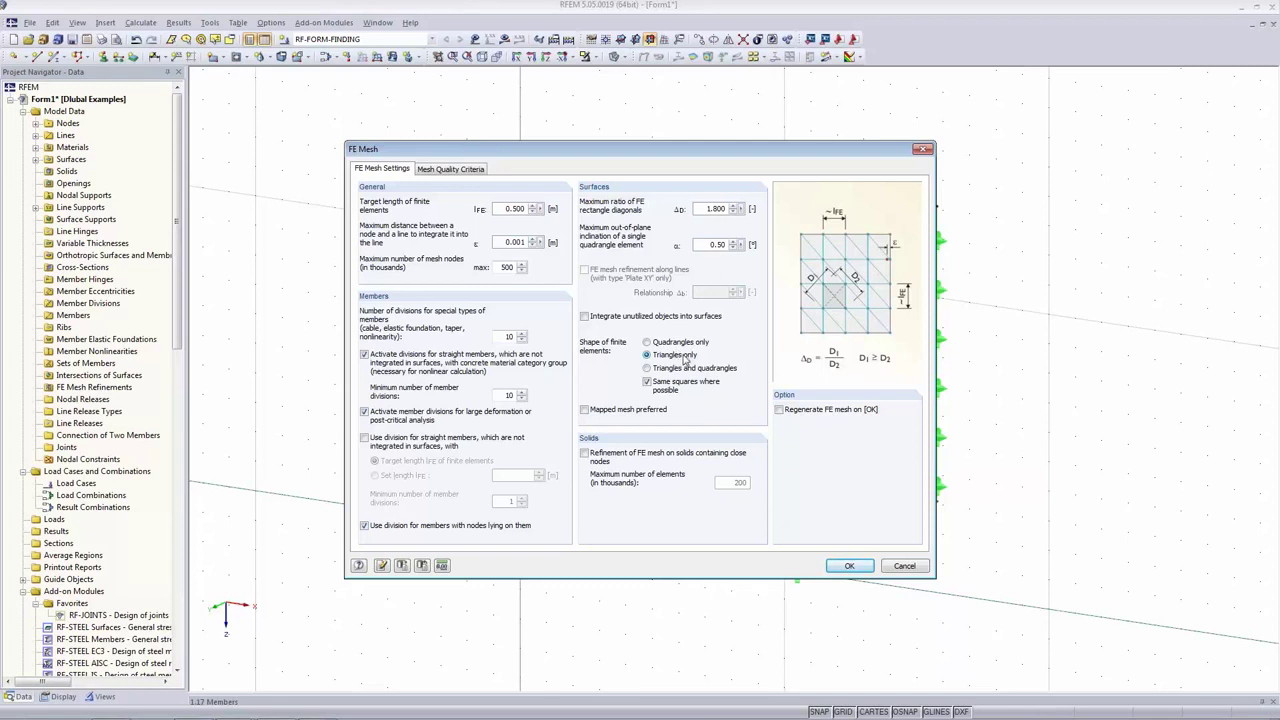
{"action": "left_click", "coordinate": [853, 569]}
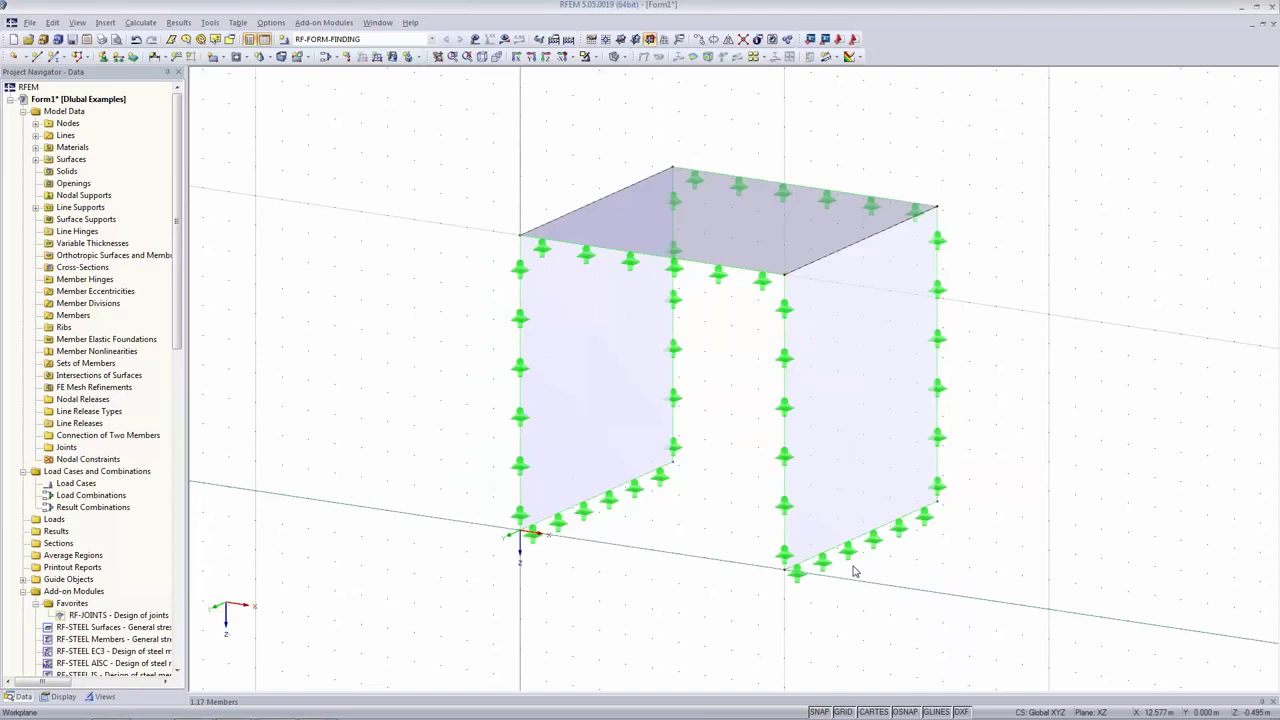
{"action": "left_click", "coordinate": [138, 24]}
{"action": "left_click", "coordinate": [158, 186]}
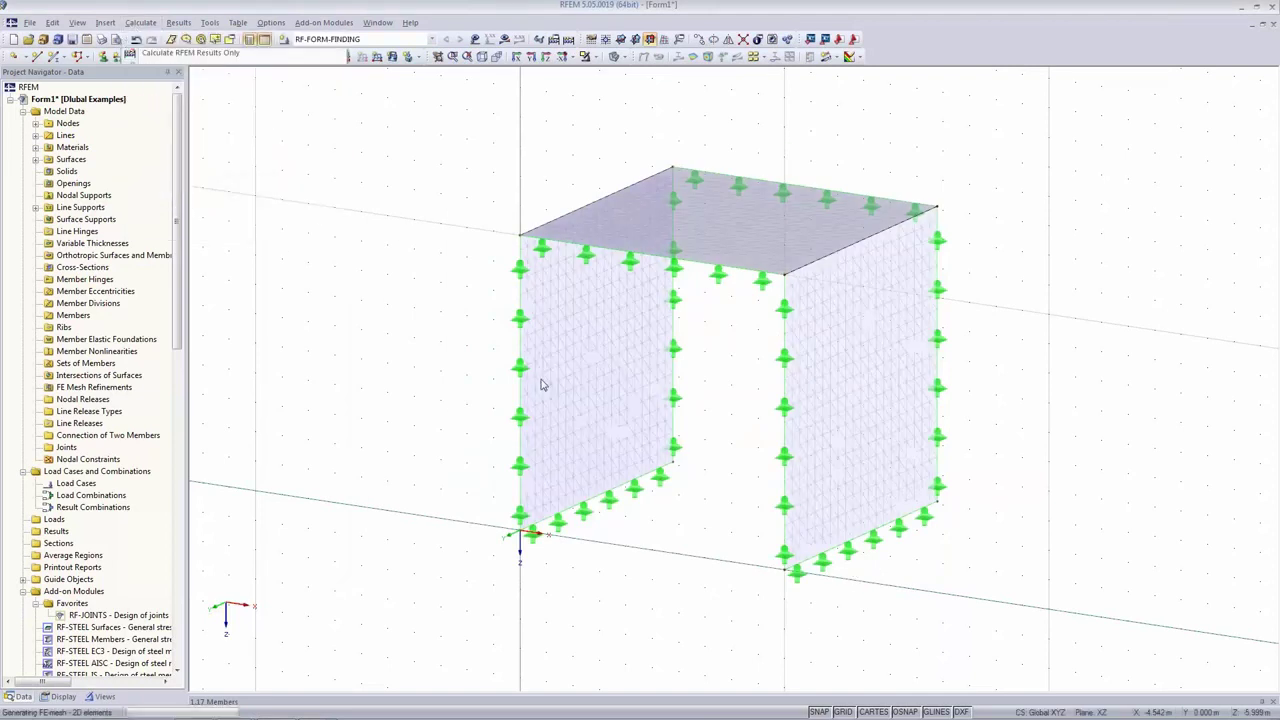
{"action": "scroll", "coordinate": [635, 370], "scroll_direction": "up", "scroll_amount": 3}
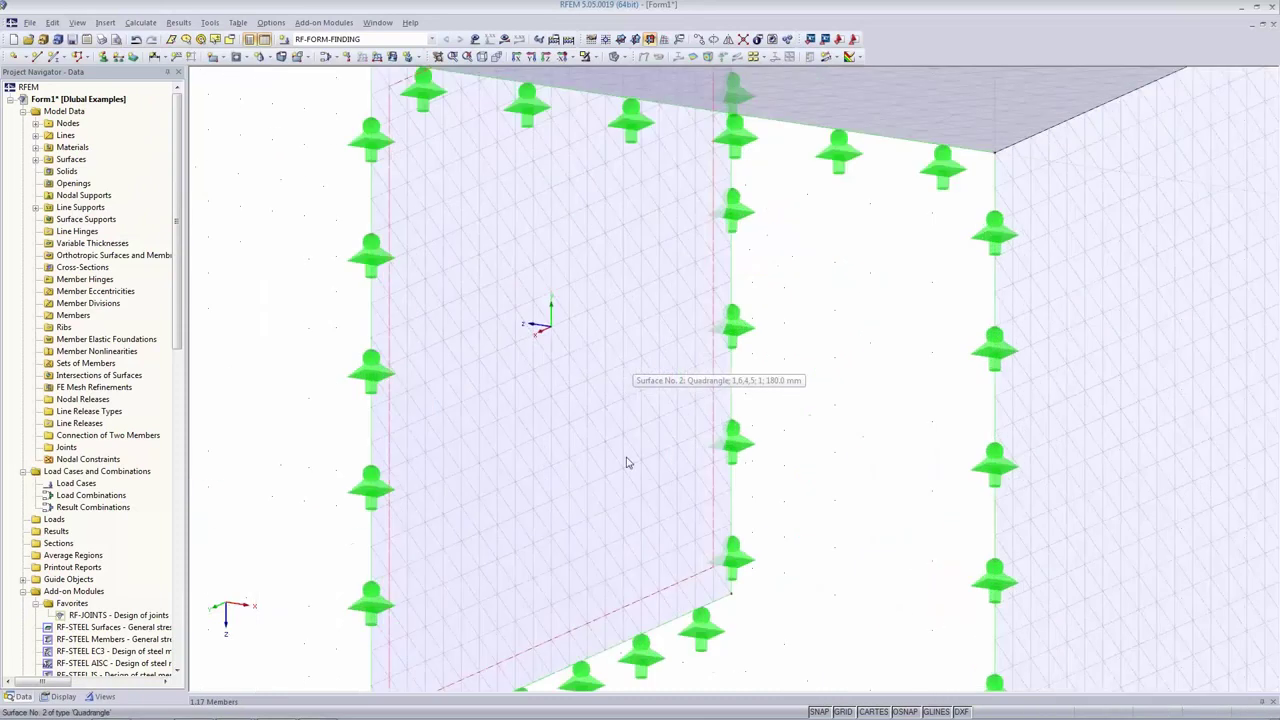
{"action": "scroll", "coordinate": [628, 462], "scroll_direction": "down", "scroll_amount": 4}
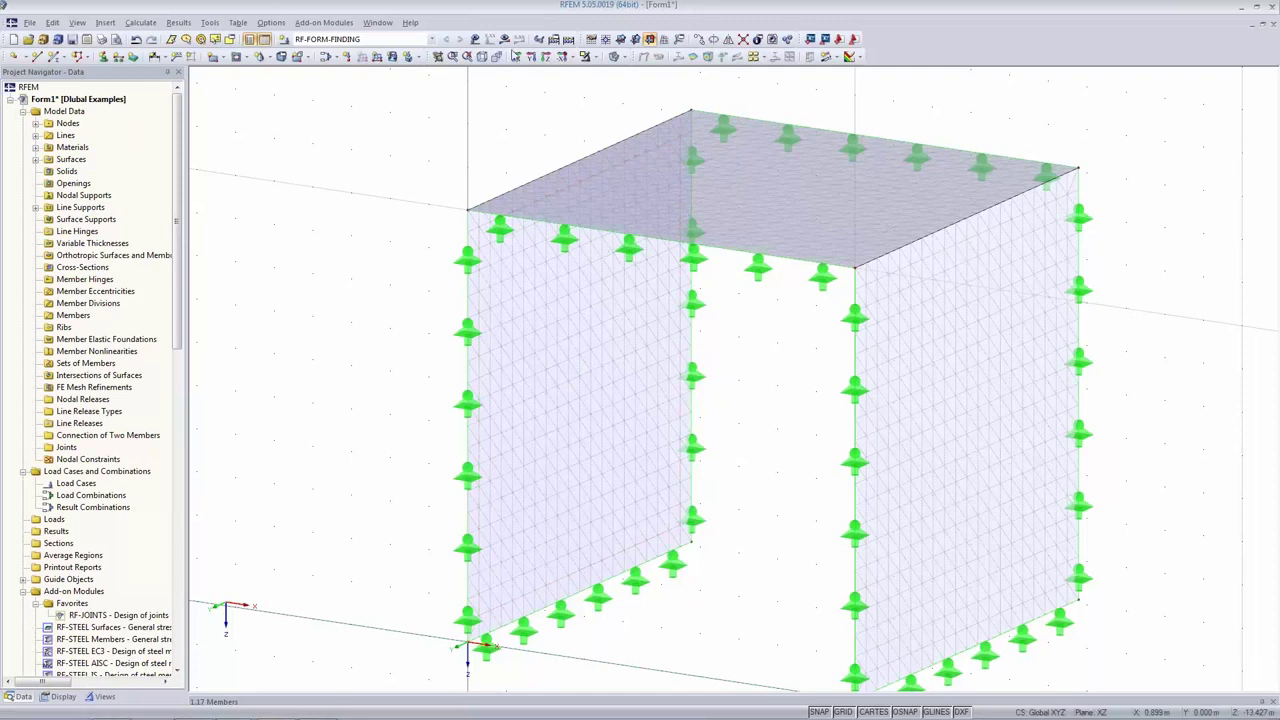
Review the iteration limits and calculation method in the form-finding calculation parameters, keeping the Tension method.
{"action": "left_click", "coordinate": [553, 39]}
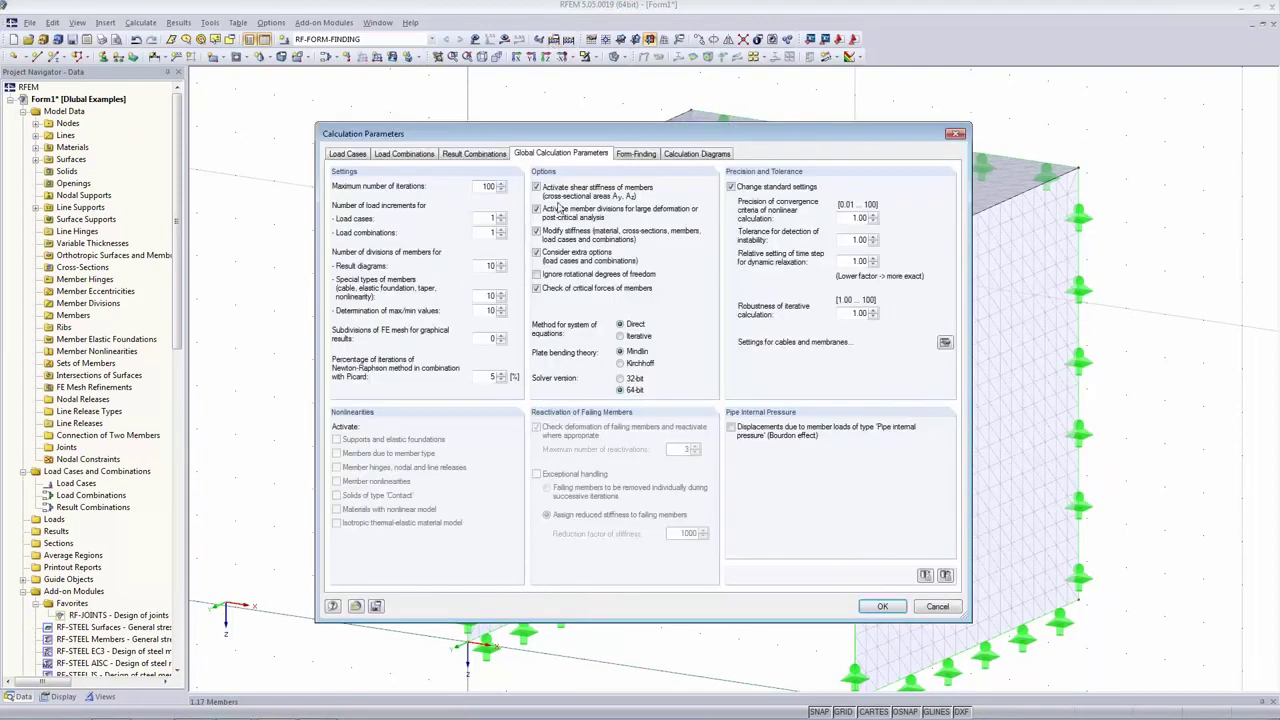
{"action": "left_click", "coordinate": [638, 154]}
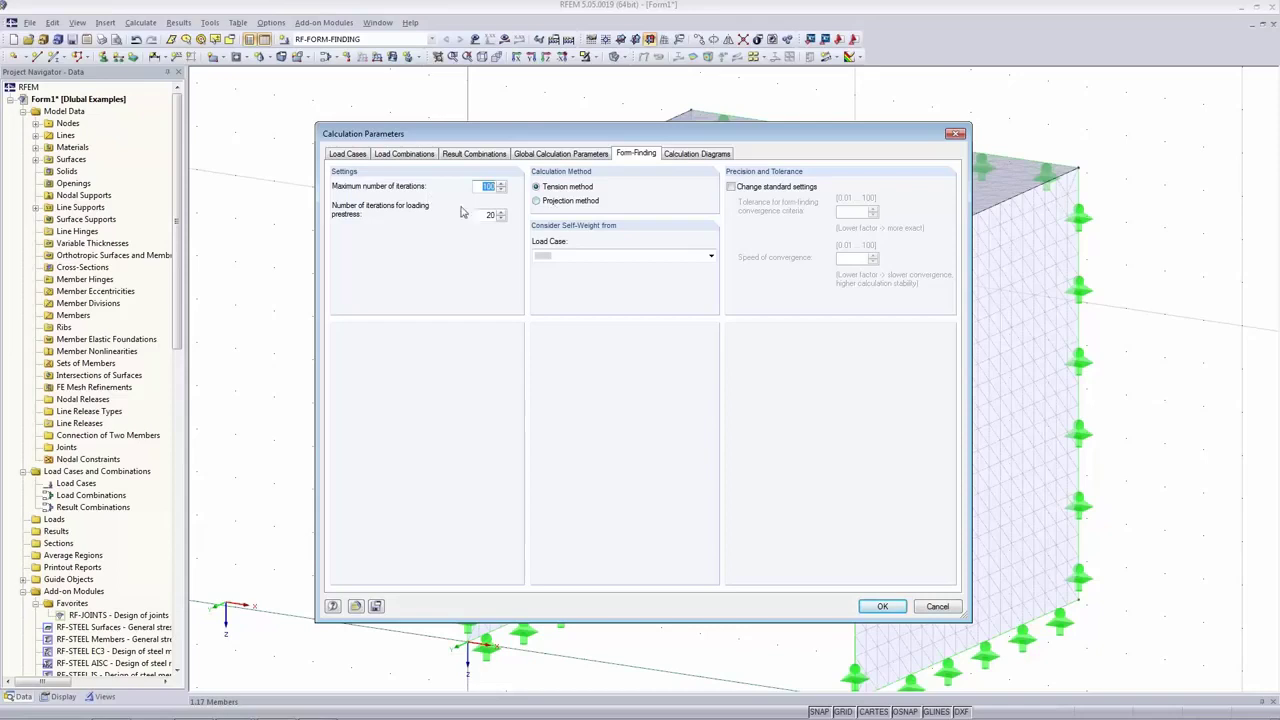
{"action": "key", "text": "Tab"}
{"action": "left_click", "coordinate": [579, 191]}
{"action": "mouse_move", "coordinate": [884, 708]}
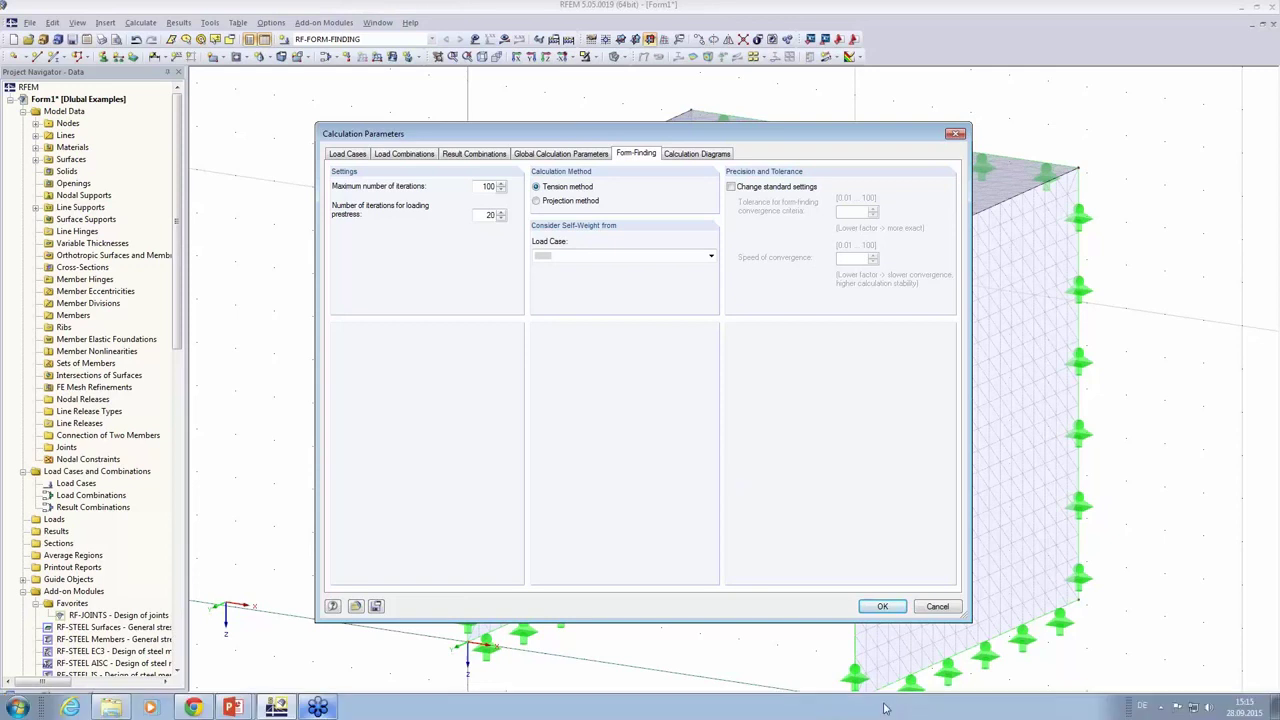
{"action": "left_click", "coordinate": [882, 606]}
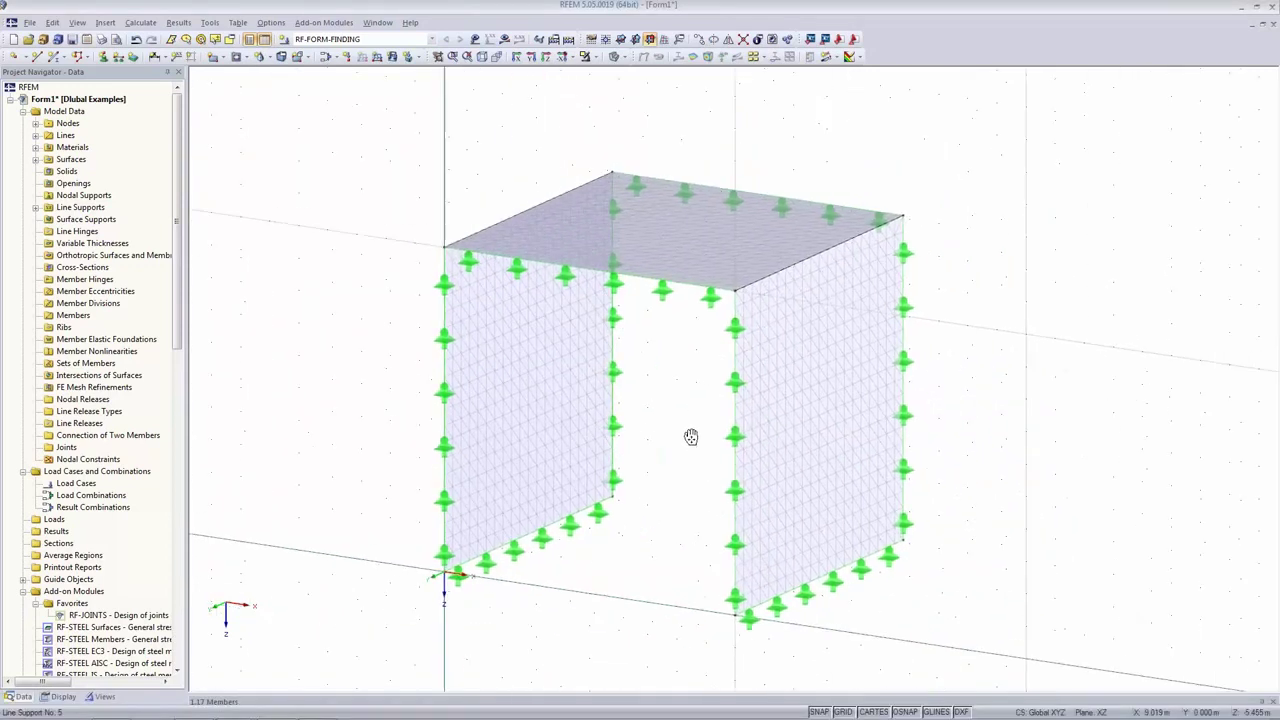
Edit all three surfaces together and set their stiffness type to Membrane.
{"action": "left_click_drag", "start_coordinate": [266, 86], "coordinate": [984, 668]}
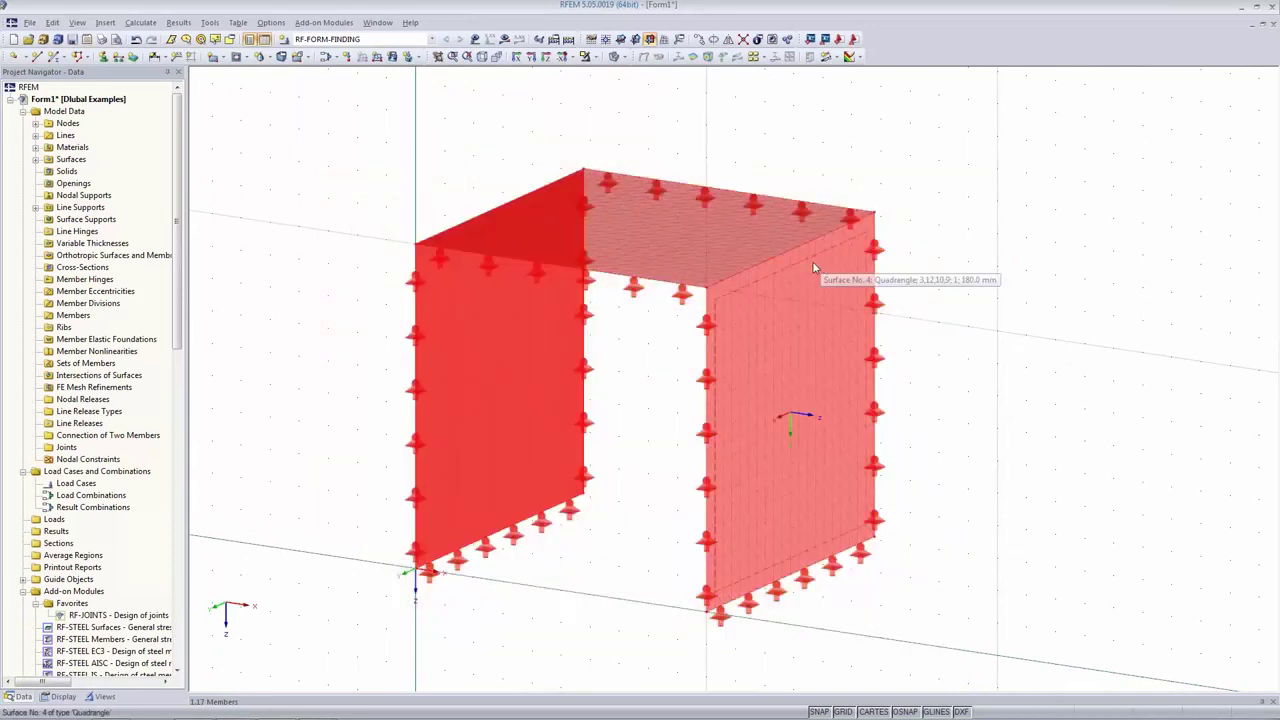
{"action": "right_click", "coordinate": [812, 261]}
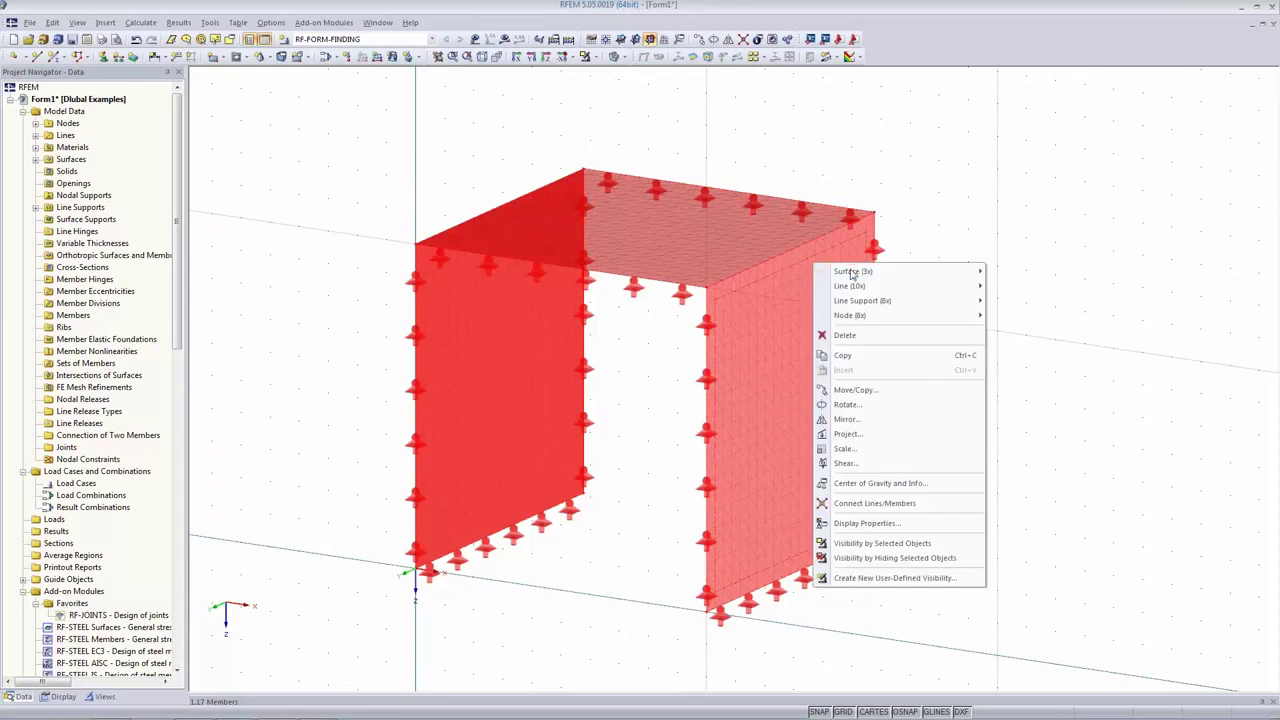
{"action": "mouse_move", "coordinate": [852, 273]}
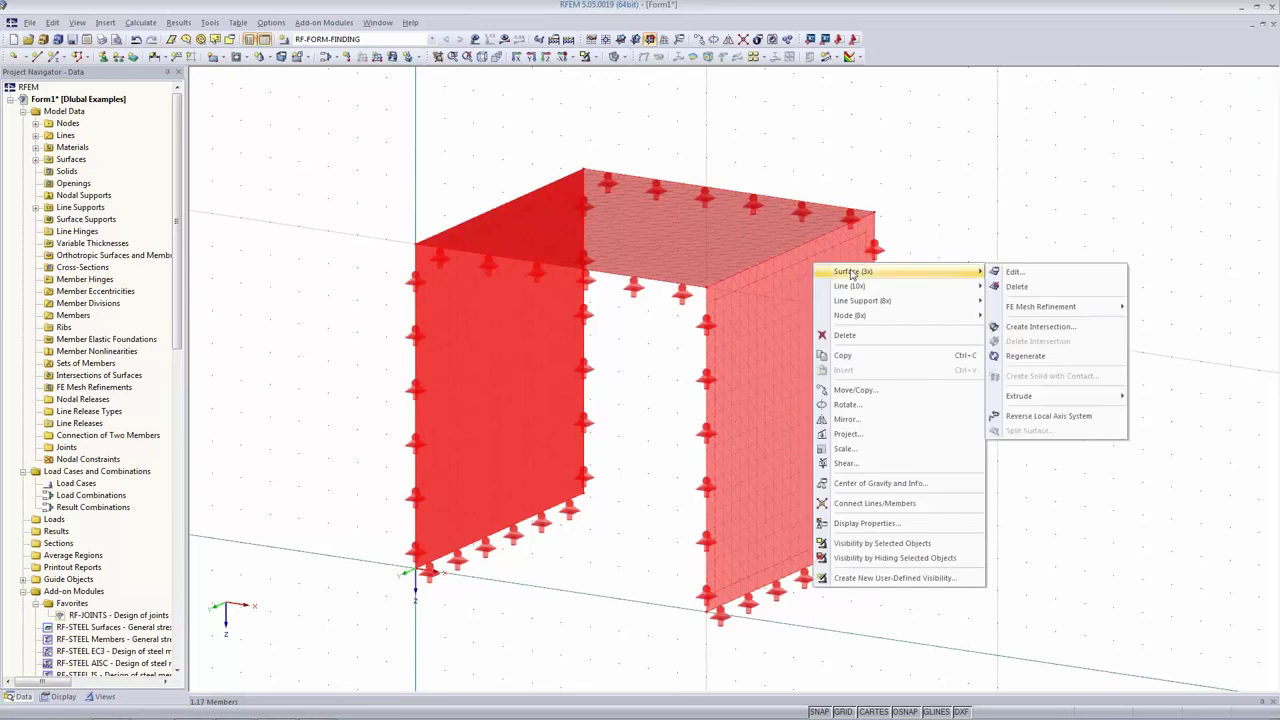
{"action": "left_click", "coordinate": [1033, 274]}
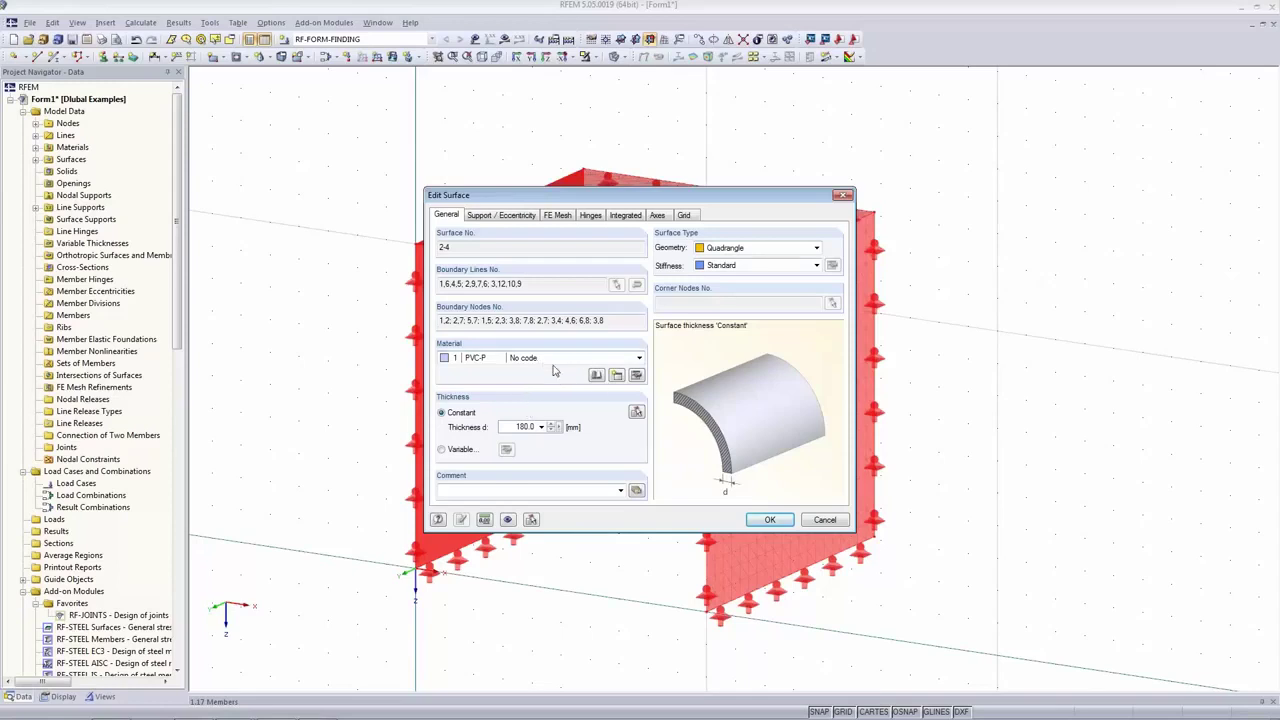
{"action": "left_click_drag", "start_coordinate": [555, 195], "coordinate": [937, 372]}
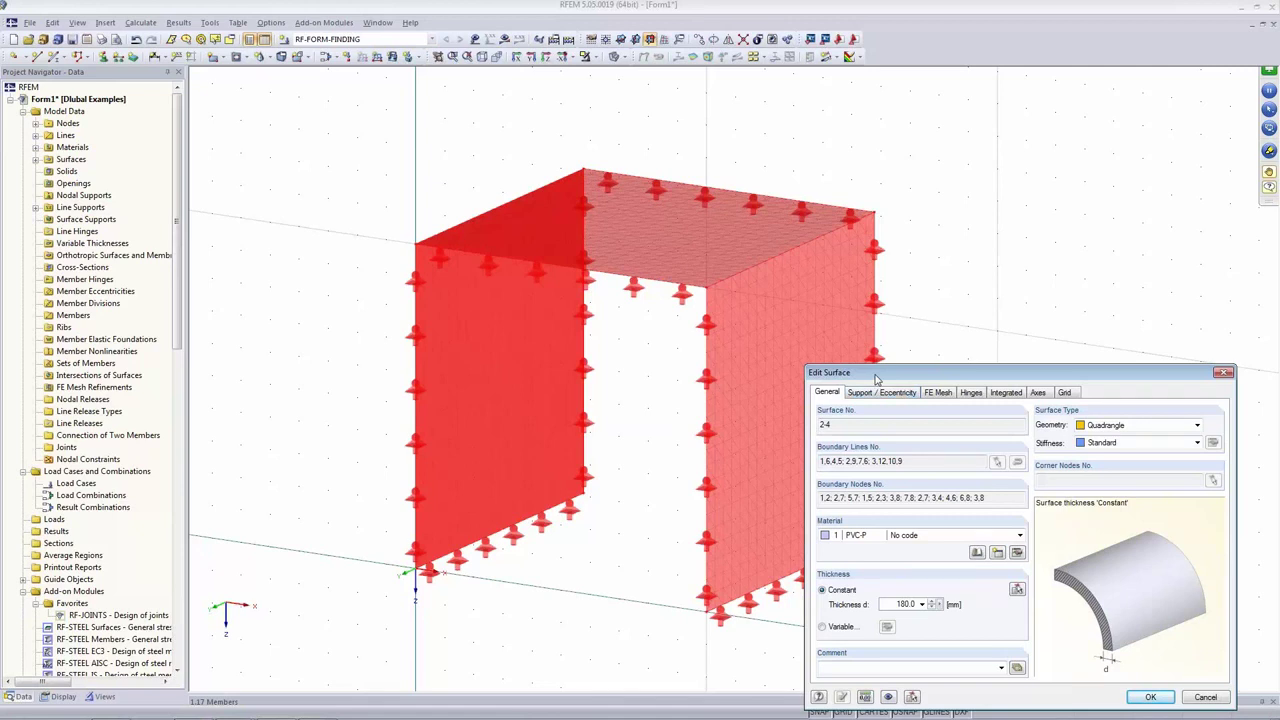
{"action": "left_click_drag", "start_coordinate": [875, 378], "coordinate": [648, 290]}
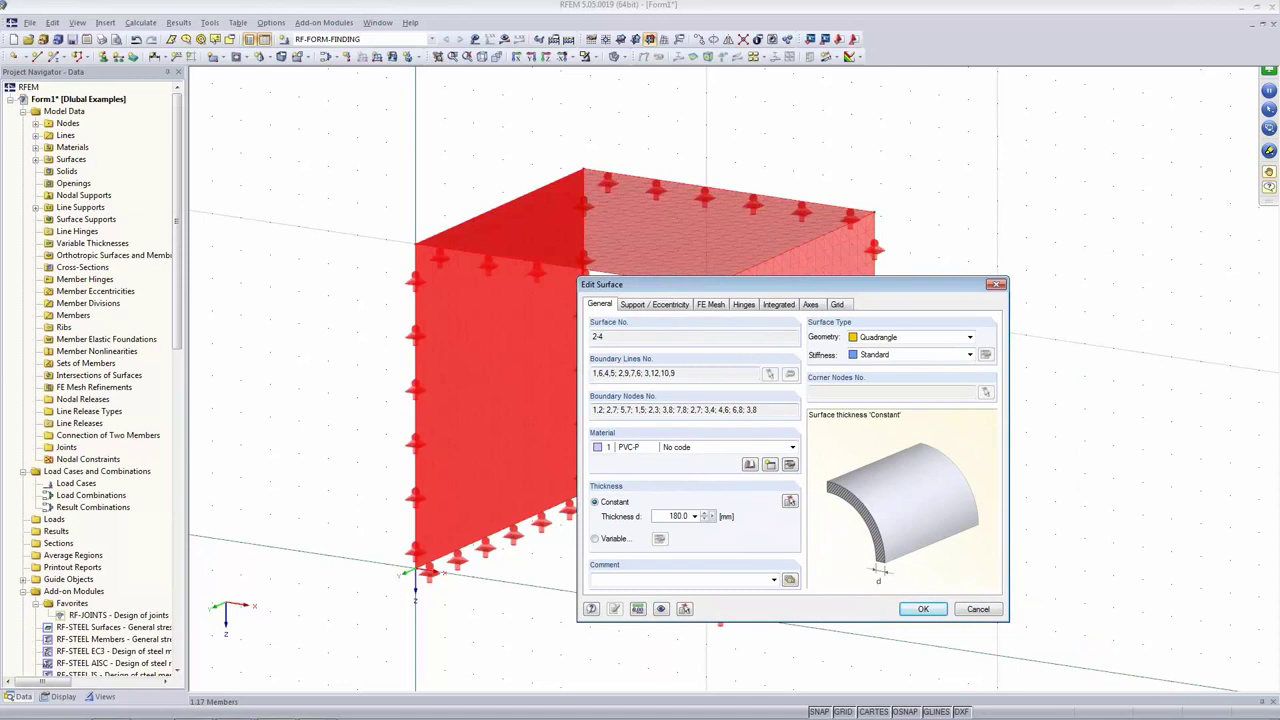
{"action": "left_click", "coordinate": [885, 356]}
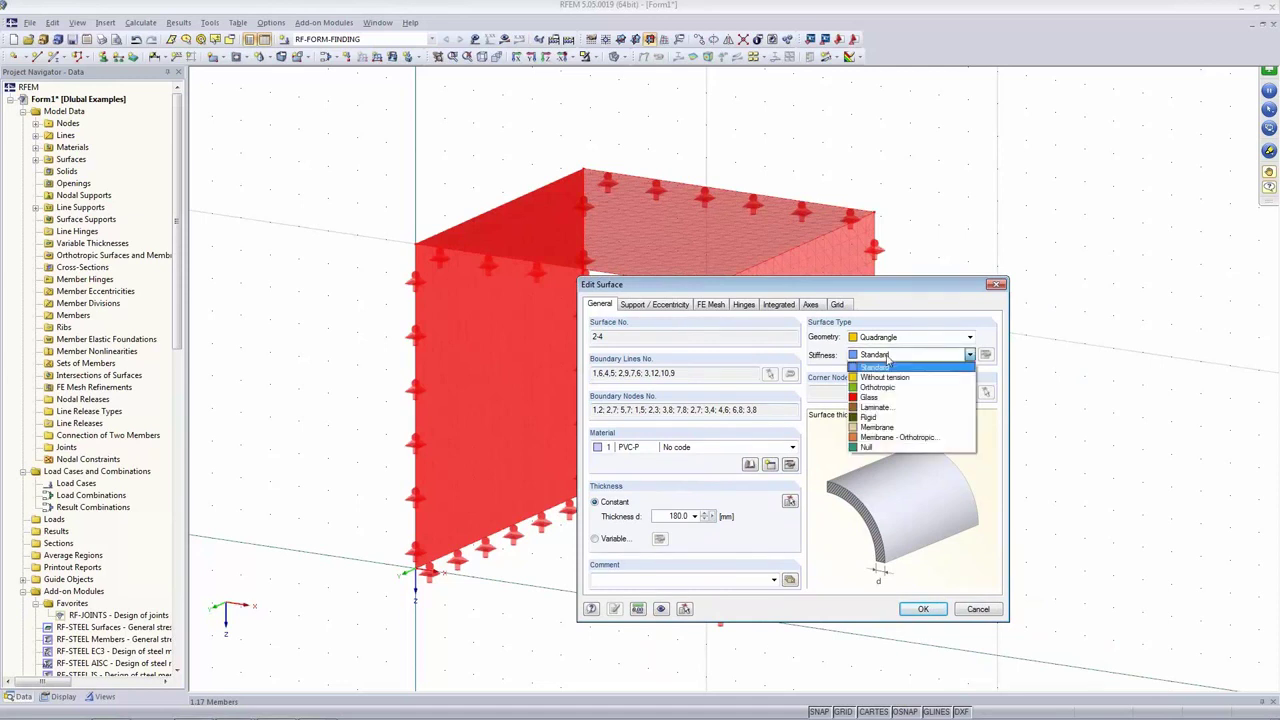
{"action": "left_click", "coordinate": [901, 428]}
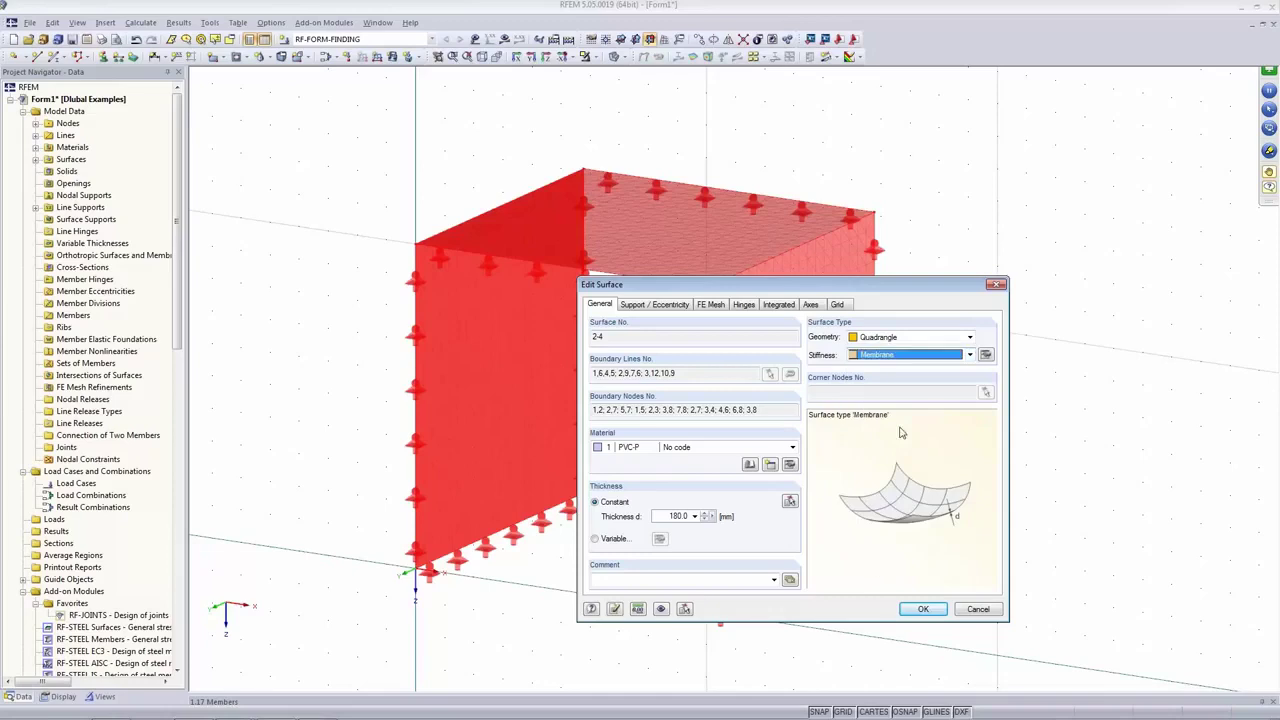
Define the membranes' form-finding prestress as isotropic force of 1.0 kN/m along warp and weft, and apply it to the surfaces.
{"action": "left_click", "coordinate": [986, 356]}
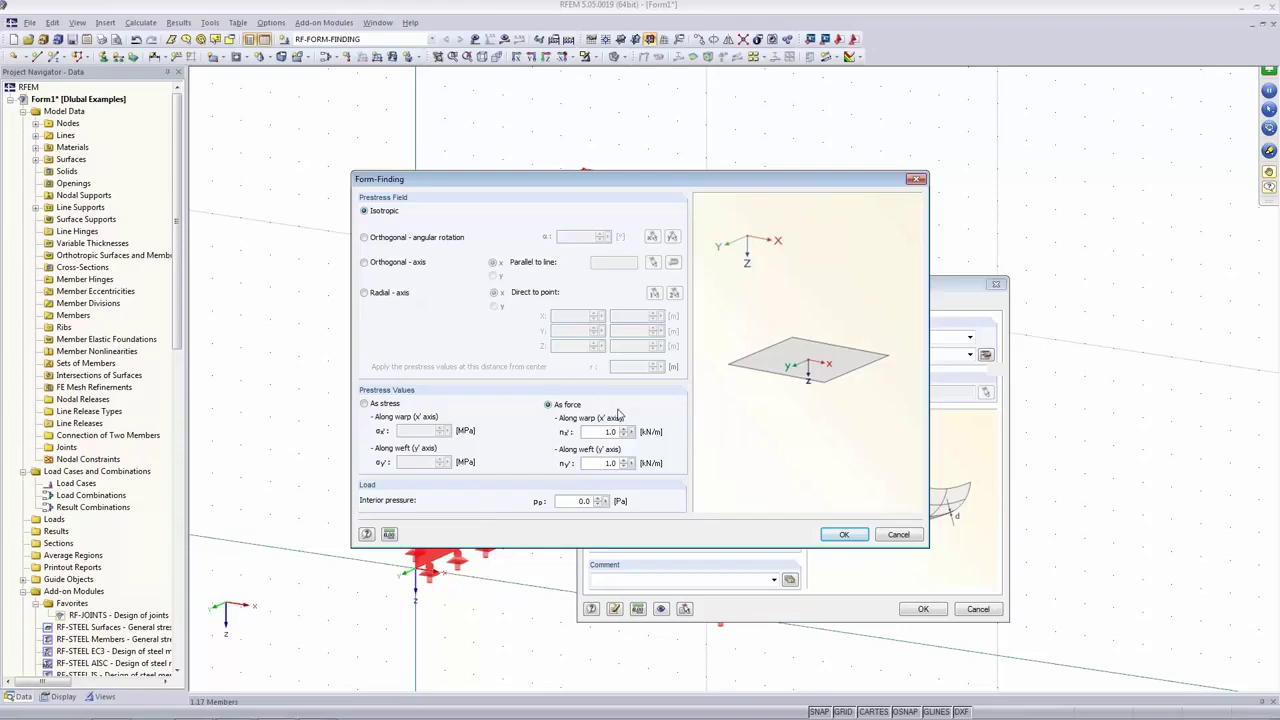
{"action": "left_click", "coordinate": [395, 213]}
{"action": "left_click", "coordinate": [844, 534]}
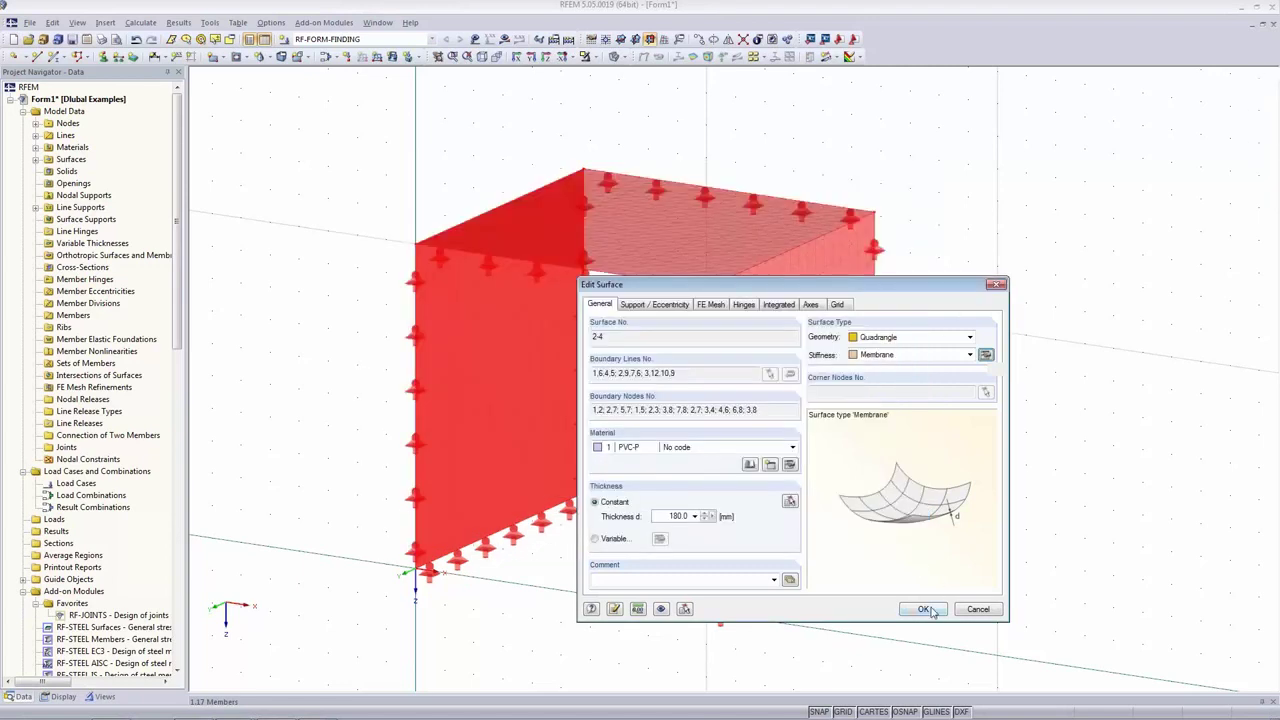
{"action": "left_click", "coordinate": [926, 609]}
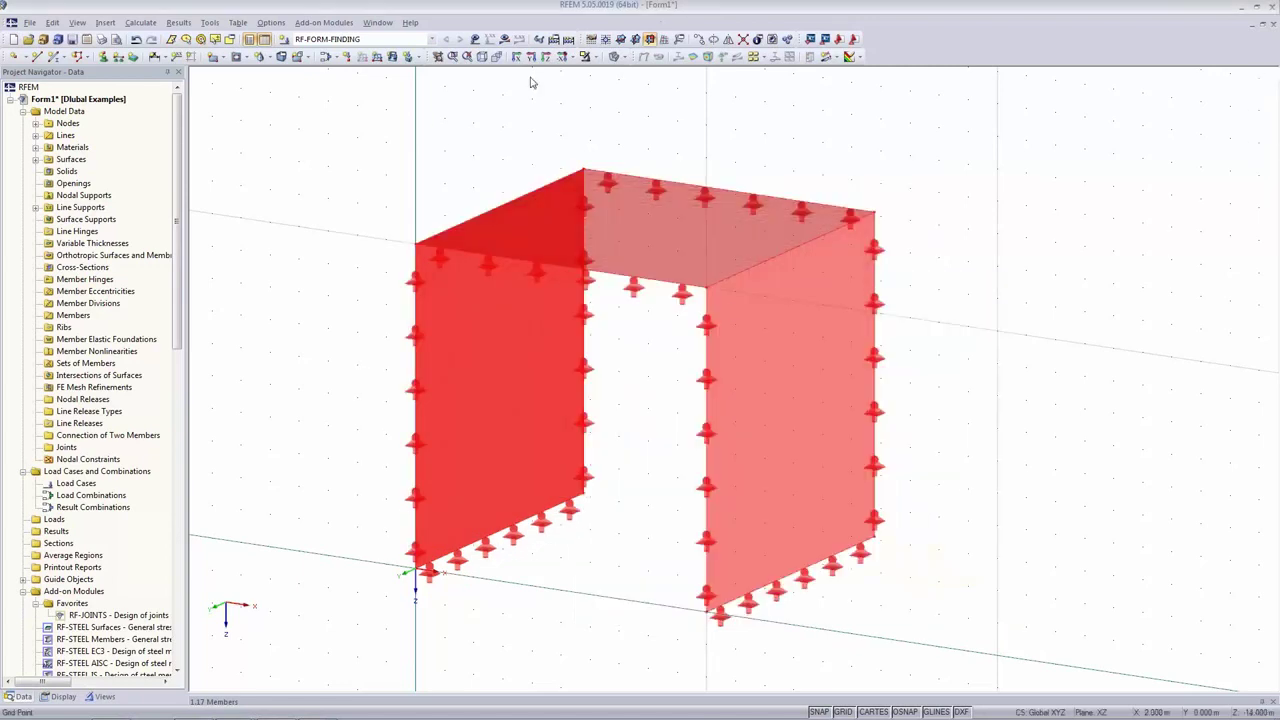
Run the RF-FORM-FINDING calculation and view the global deformations of the membrane.
{"action": "left_click", "coordinate": [505, 39]}
{"action": "left_click", "coordinate": [613, 385]}
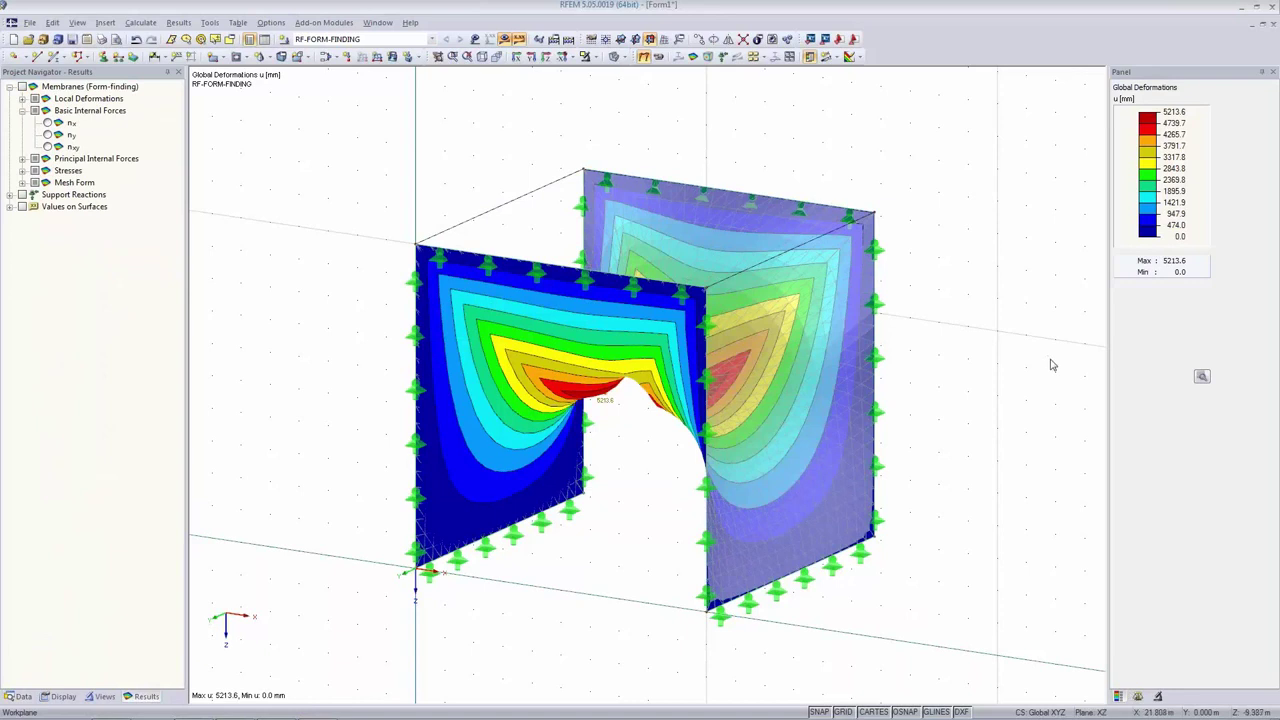
{"action": "middle_click_drag", "start_coordinate": [1002, 418], "coordinate": [888, 430], "text": "ctrl"}
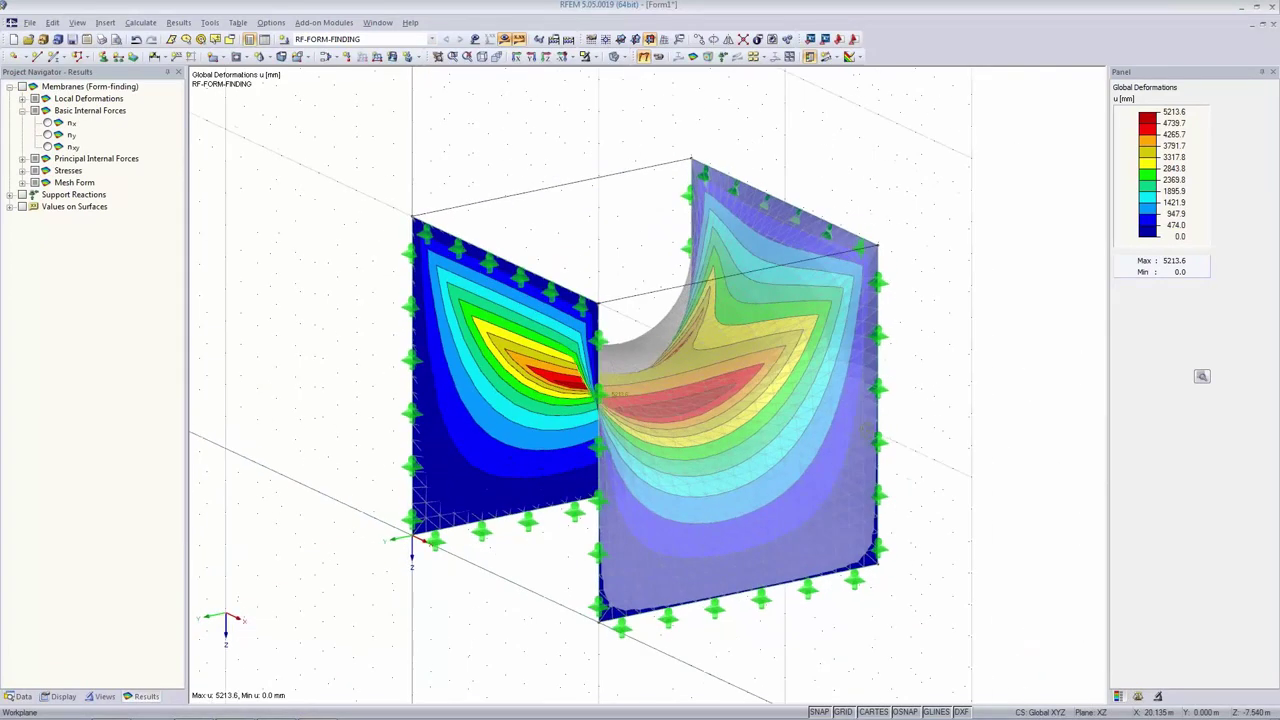
Set the display factor for deformations to 0.
{"action": "left_click", "coordinate": [1139, 696]}
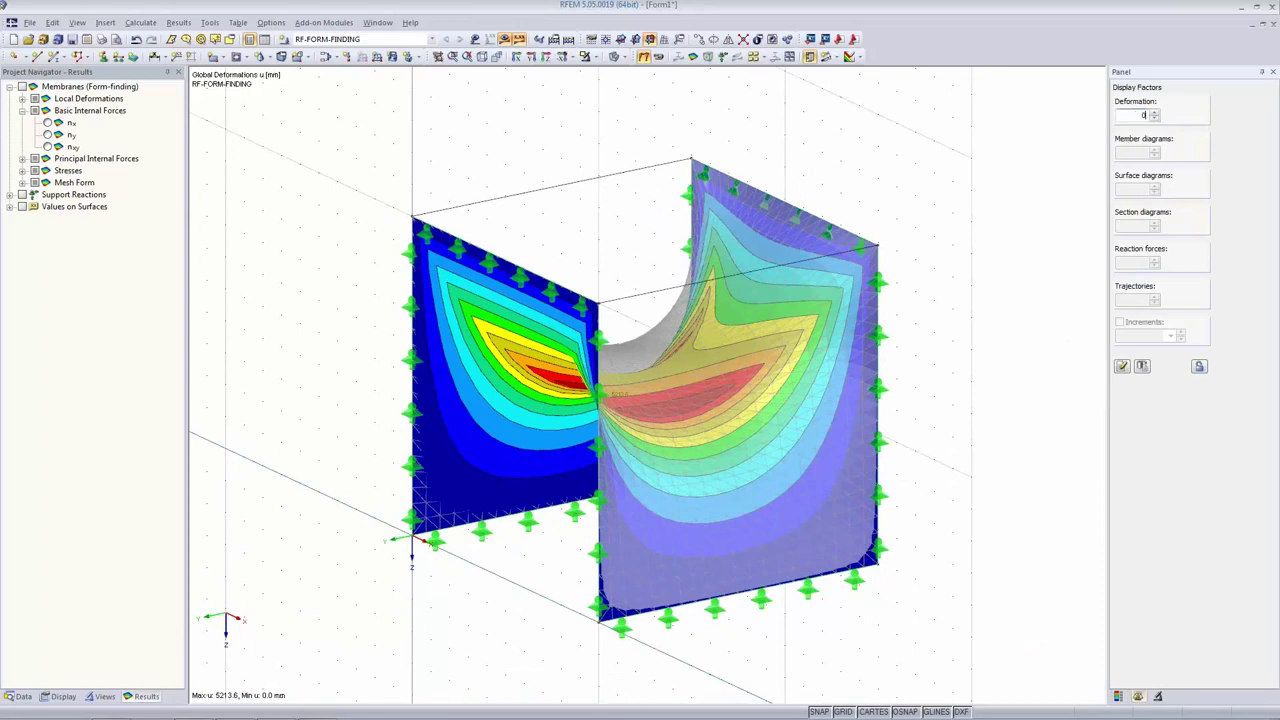
{"action": "key", "text": "Return"}
{"action": "middle_click_drag", "start_coordinate": [752, 526], "coordinate": [797, 434], "text": "ctrl"}
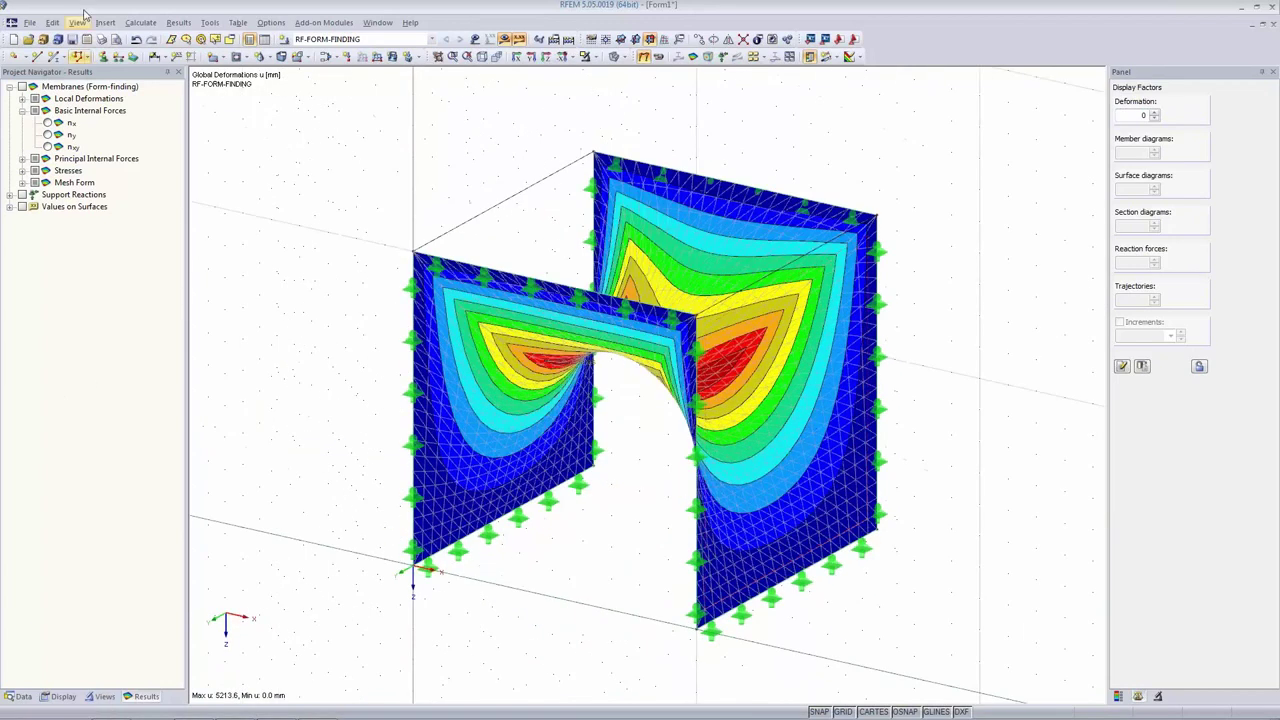
Examine the basic internal forces nx and ny on the form-found membrane with their color scale.
{"action": "left_click", "coordinate": [47, 123]}
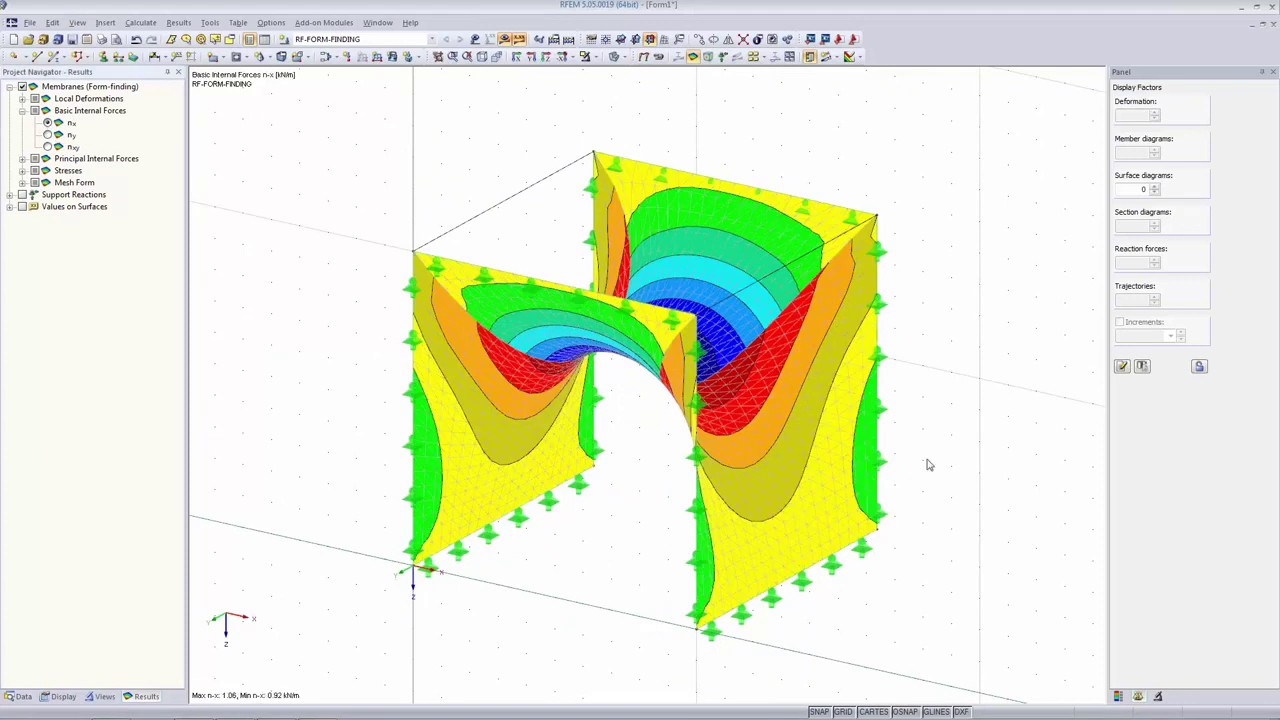
{"action": "left_click", "coordinate": [1120, 697]}
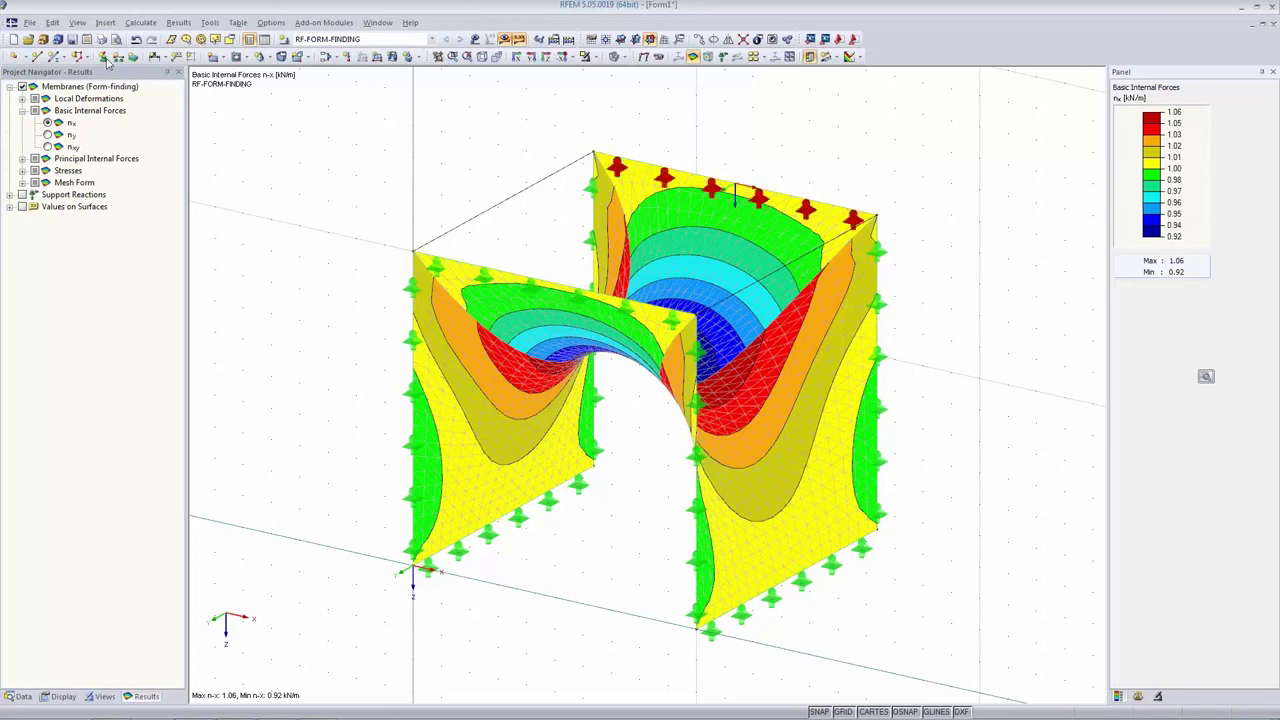
{"action": "left_click", "coordinate": [47, 135]}
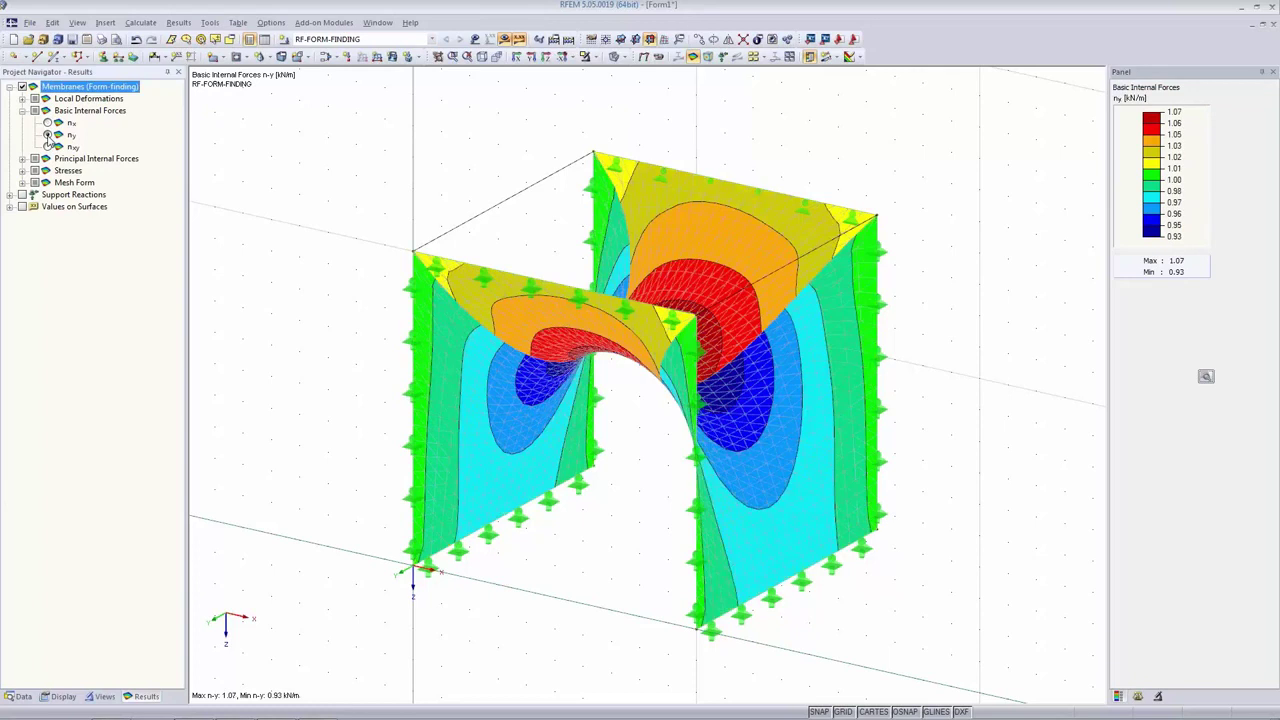
{"action": "middle_click_drag", "start_coordinate": [950, 430], "coordinate": [1069, 249], "text": "ctrl"}
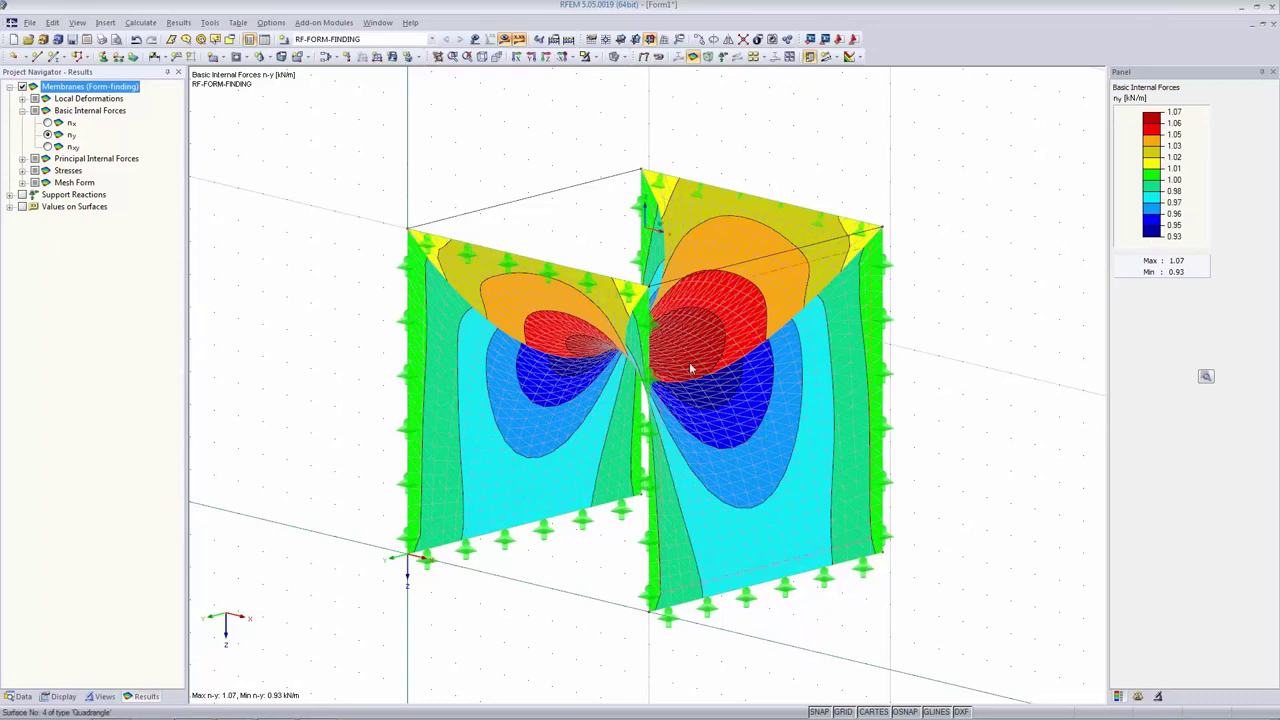
Show the global deformations with a display factor of 1 for comparison, and return the factor to 0.
{"action": "left_click", "coordinate": [643, 57]}
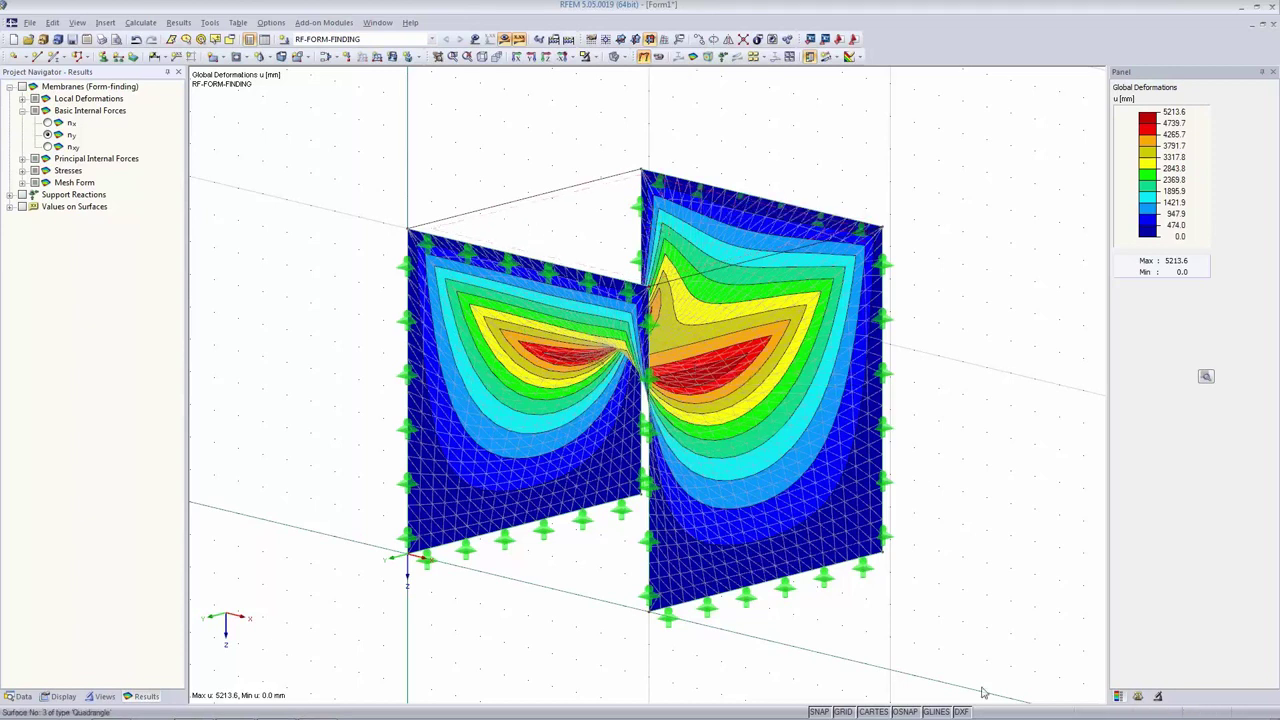
{"action": "left_click", "coordinate": [1138, 695]}
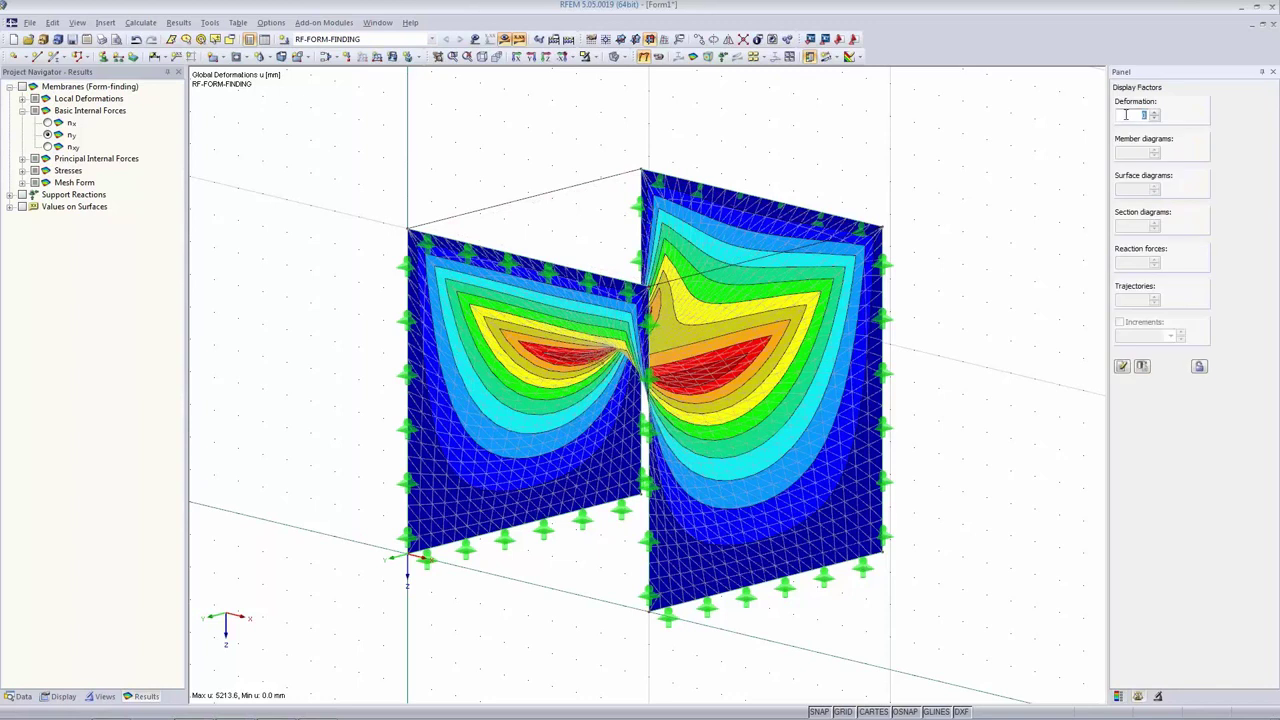
{"action": "left_click_drag", "start_coordinate": [1123, 113], "coordinate": [1195, 115]}
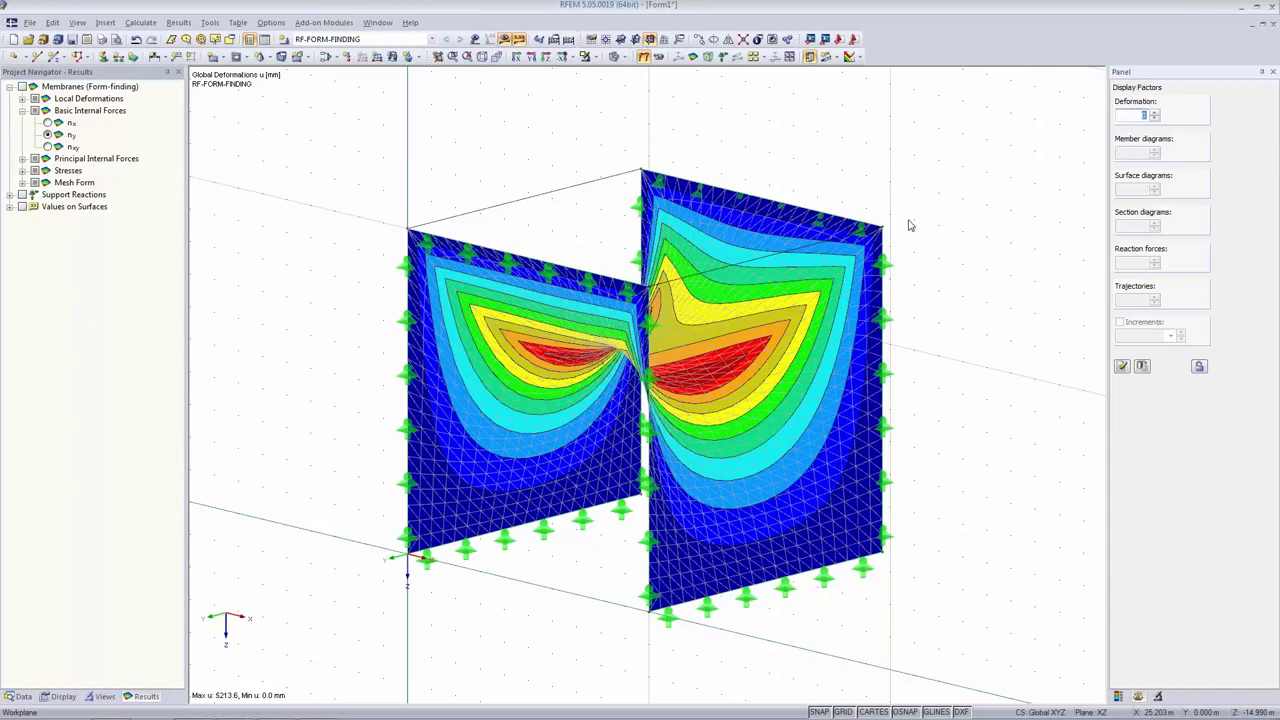
{"action": "key", "text": "Return"}
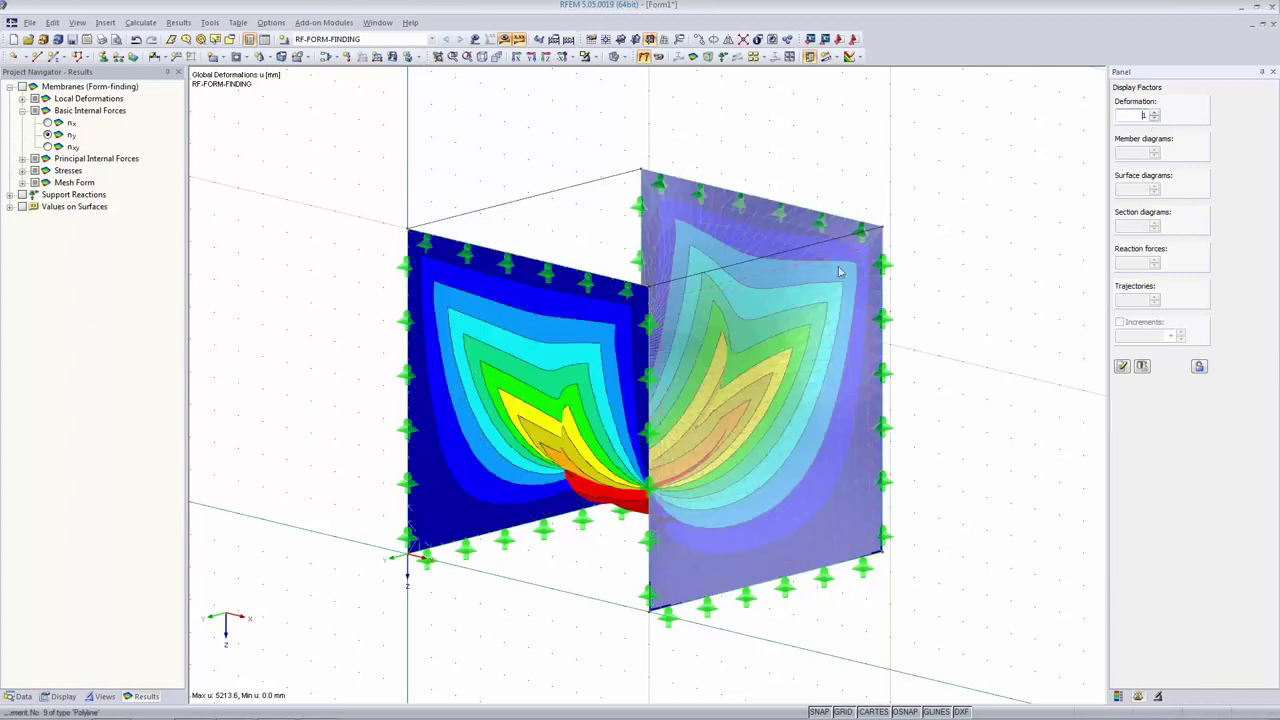
{"action": "middle_click_drag", "start_coordinate": [556, 558], "coordinate": [514, 609], "text": "ctrl"}
{"action": "double_click", "coordinate": [1139, 114]}
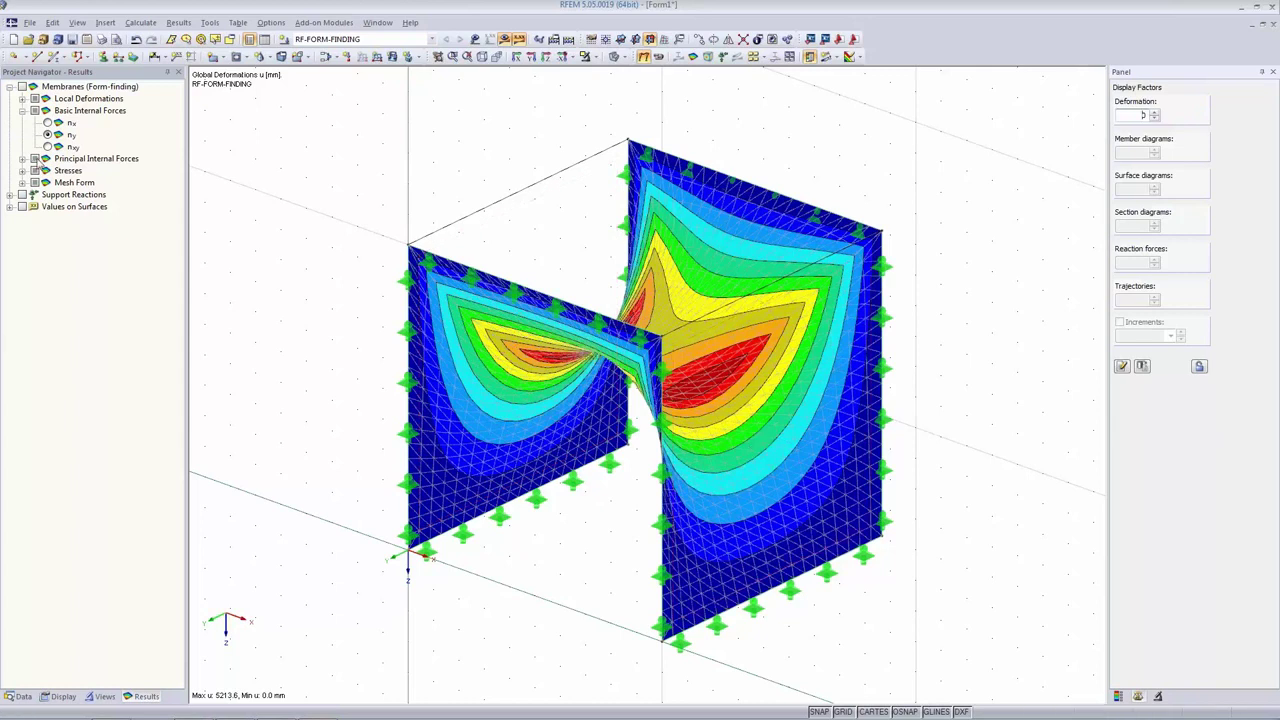
Show the basic internal forces nx on the form-found membrane with their color scale.
{"action": "left_click", "coordinate": [47, 122]}
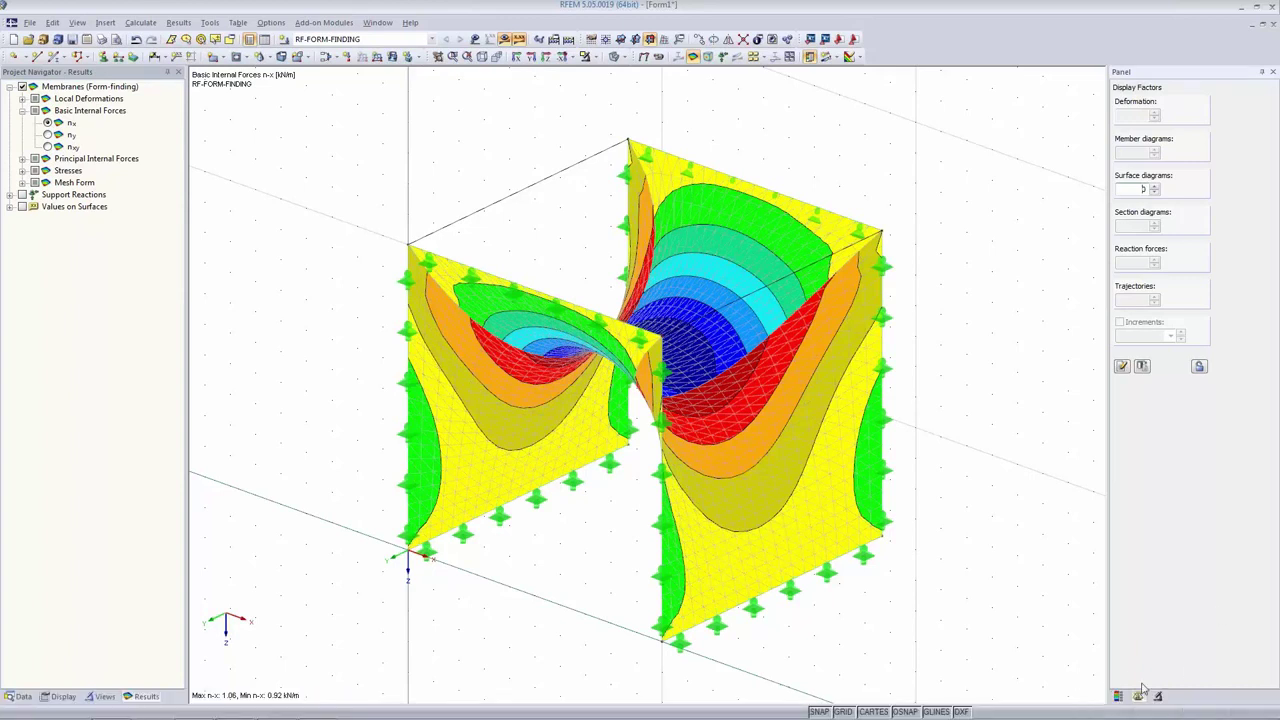
{"action": "left_click", "coordinate": [1118, 696]}
Turn on the form-finding mesh's initial form for comparison with the calculated shape, and hide it again.
{"action": "left_click", "coordinate": [64, 697]}
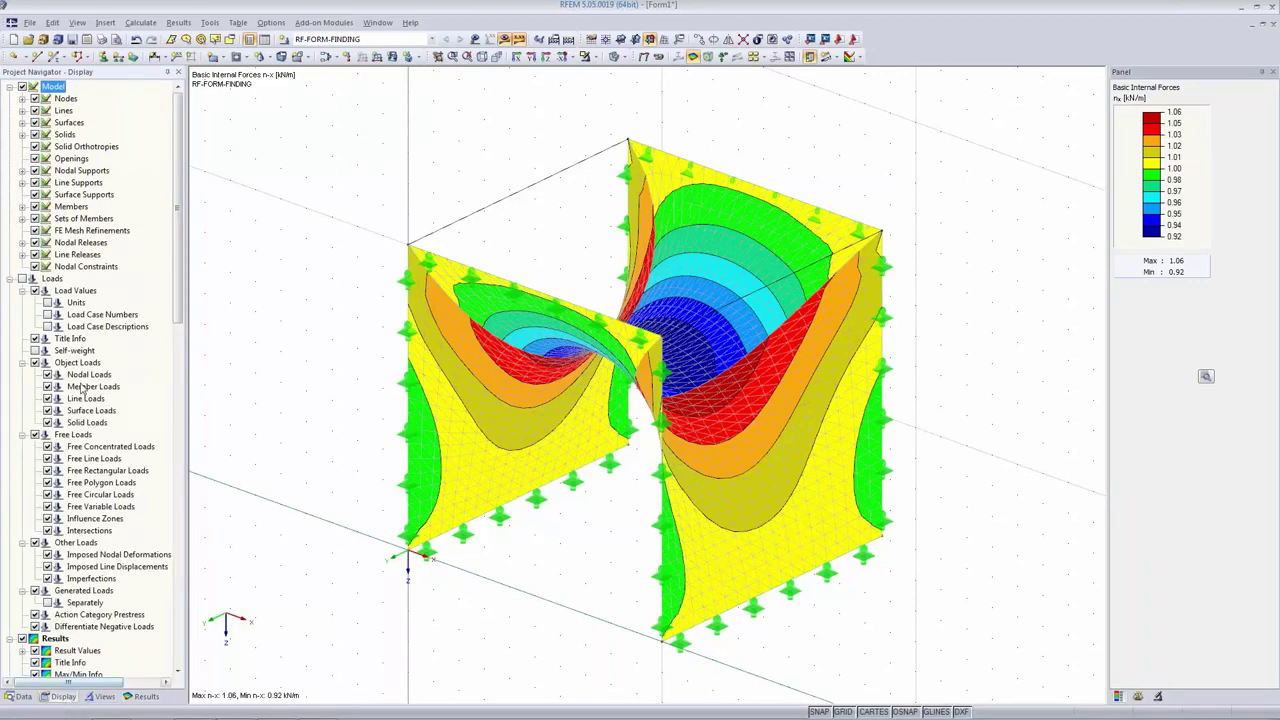
{"action": "scroll", "coordinate": [57, 395], "scroll_direction": "down", "scroll_amount": 13}
{"action": "left_click", "coordinate": [70, 340]}
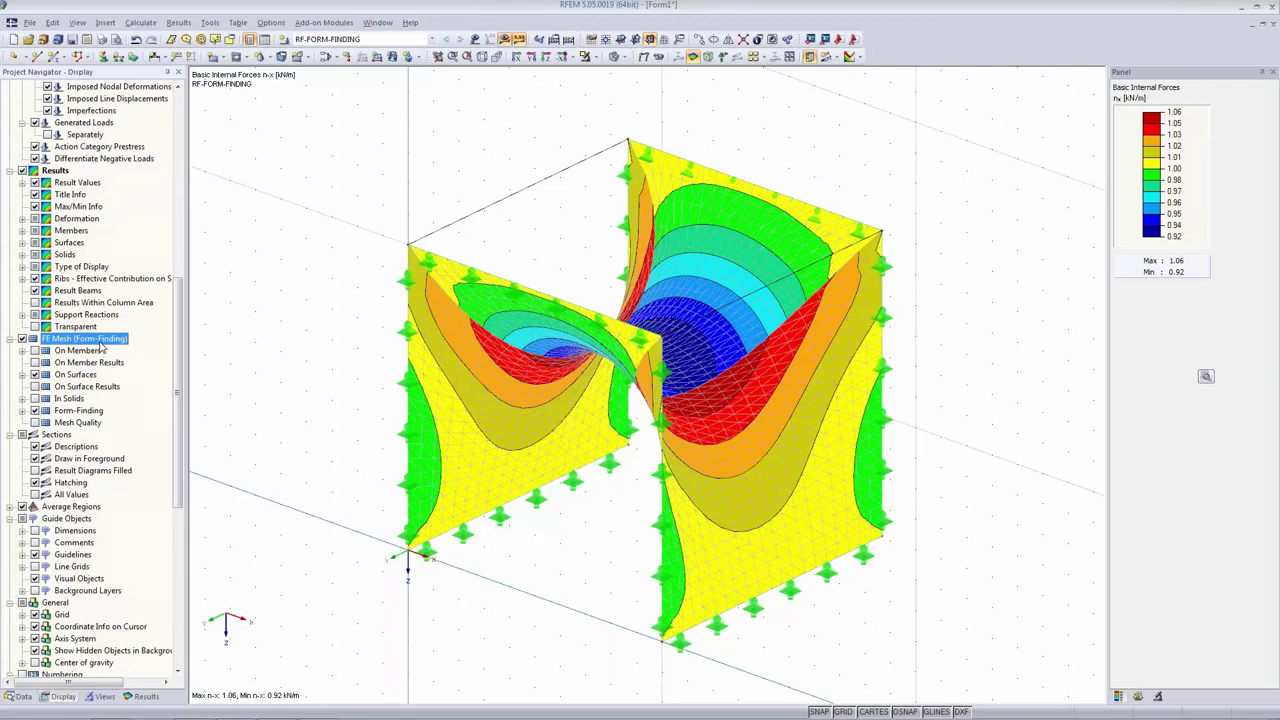
{"action": "left_click", "coordinate": [614, 60]}
{"action": "left_click", "coordinate": [613, 59]}
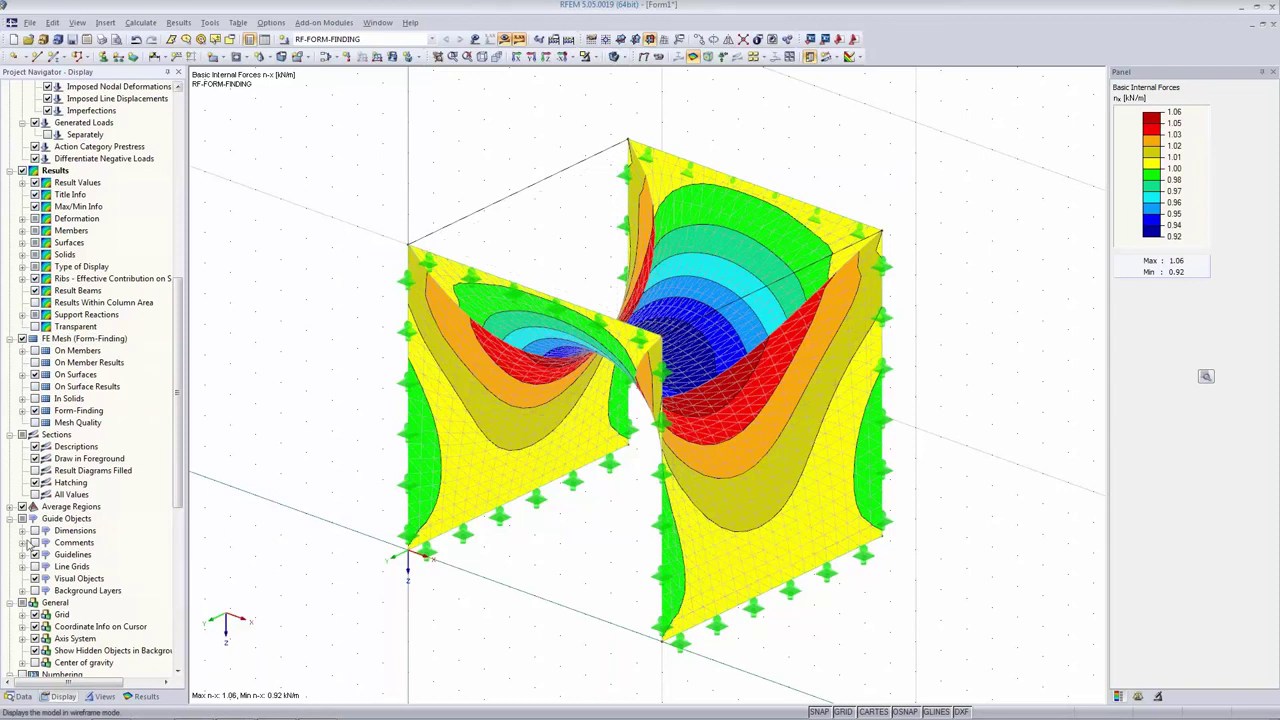
{"action": "left_click", "coordinate": [23, 411]}
{"action": "left_click", "coordinate": [47, 423]}
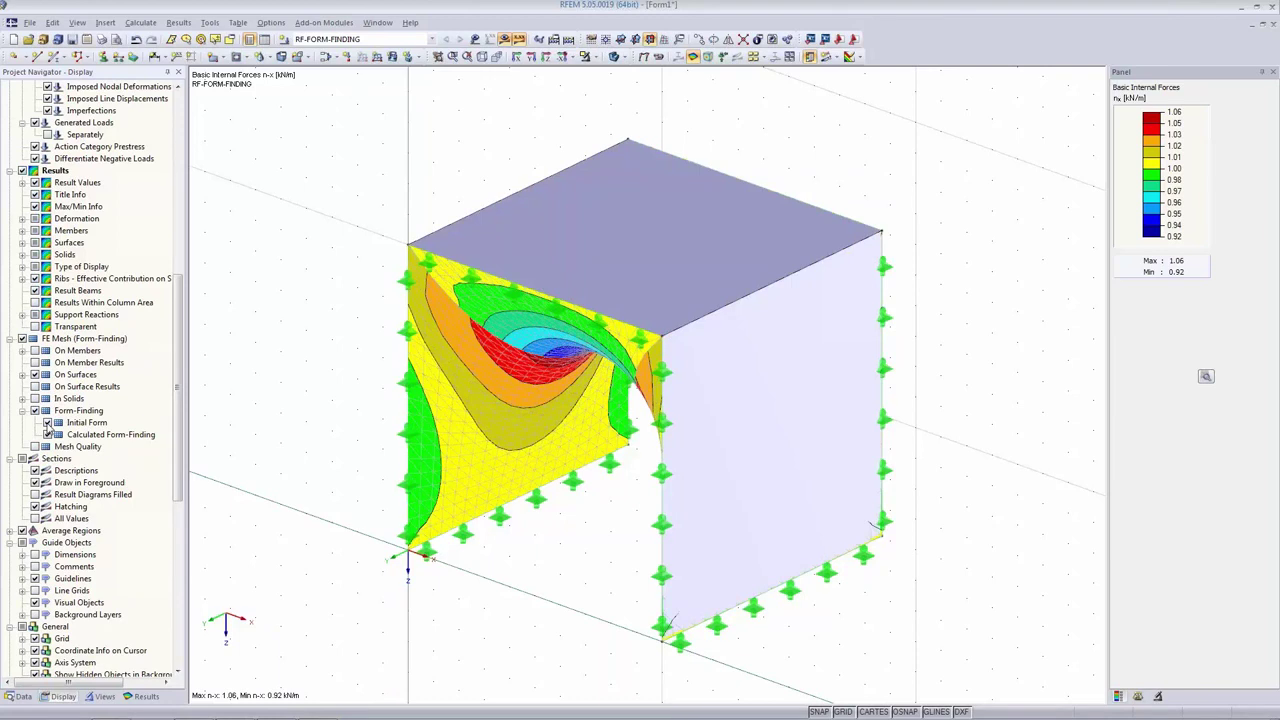
{"action": "left_click", "coordinate": [47, 423]}
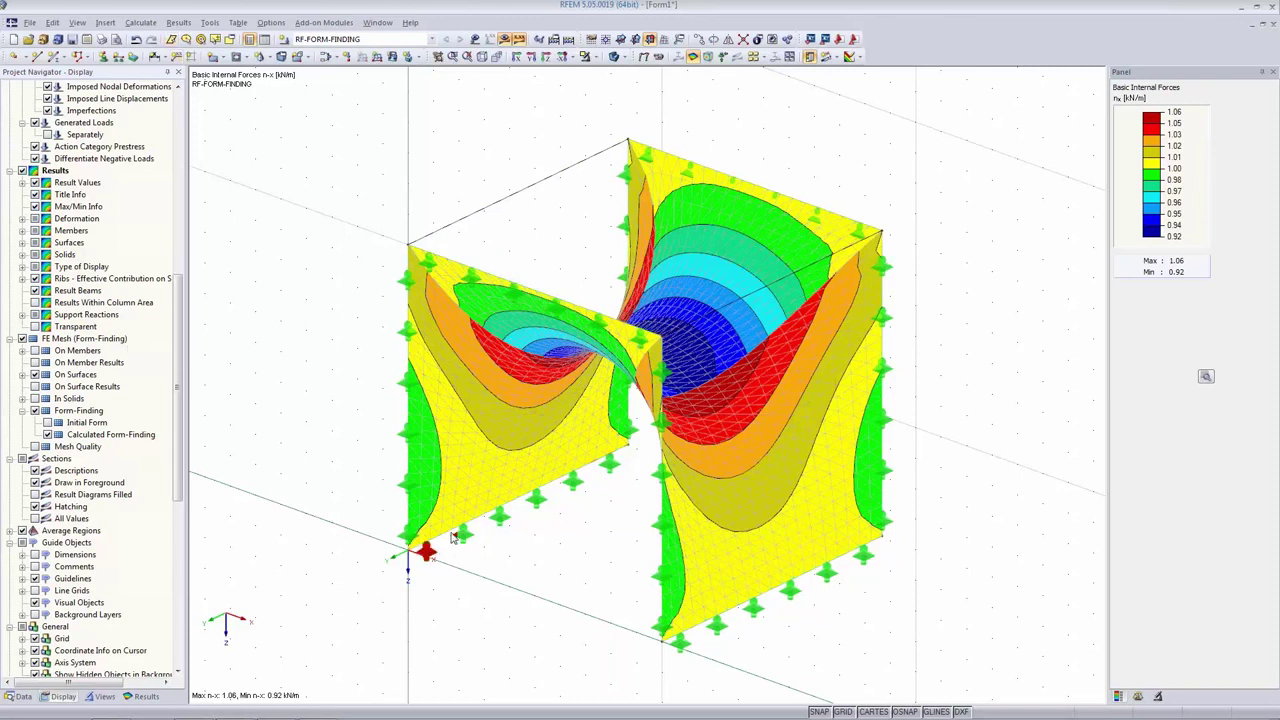
Set the form-finding number of iterations for loading prestress to 5 and accept deleting the existing results.
{"action": "left_click", "coordinate": [553, 40]}
{"action": "left_click", "coordinate": [638, 154]}
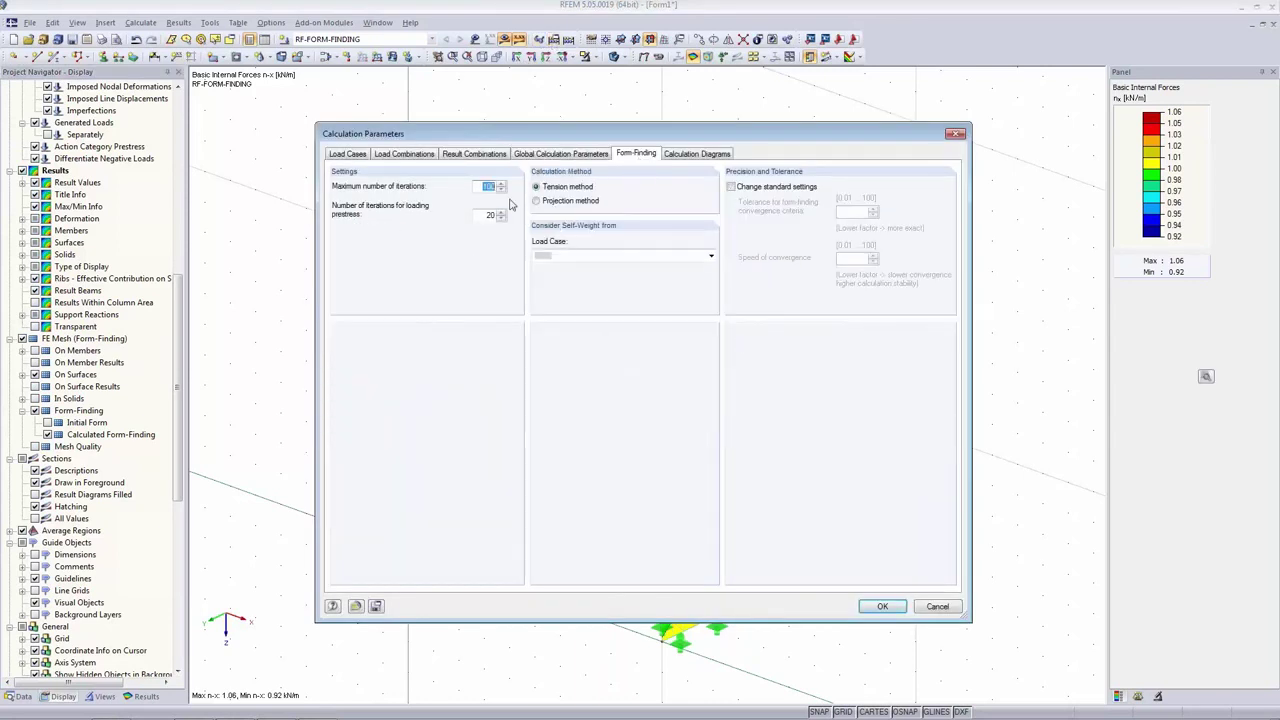
{"action": "left_click_drag", "start_coordinate": [564, 133], "coordinate": [316, 218]}
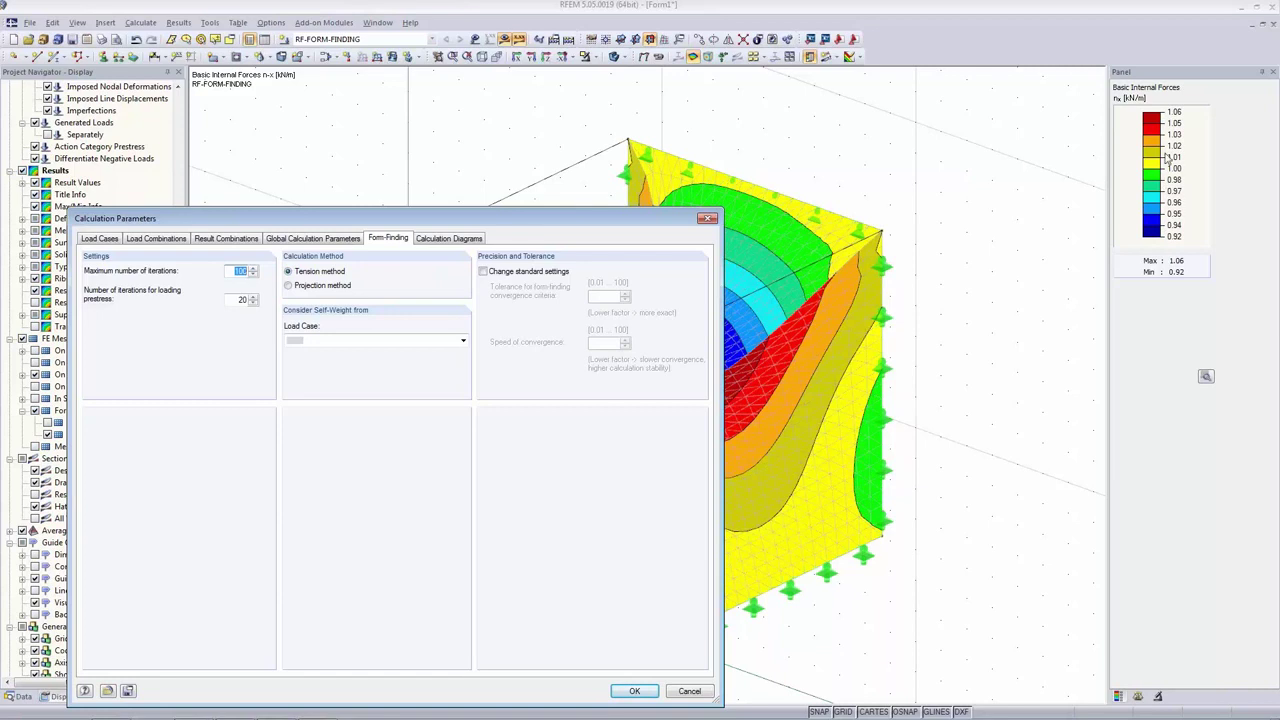
{"action": "left_click_drag", "start_coordinate": [543, 220], "coordinate": [615, 103]}
{"action": "key", "text": "Tab"}
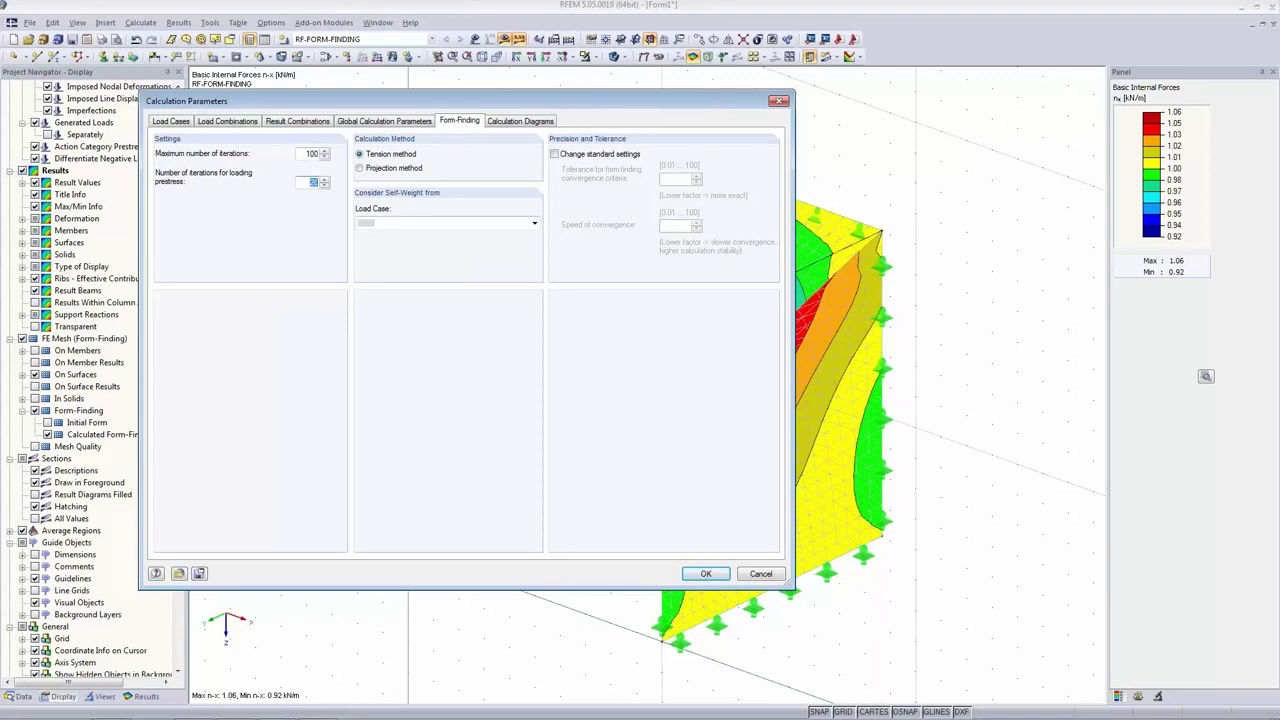
{"action": "type", "text": "5"}
{"action": "left_click", "coordinate": [706, 573]}
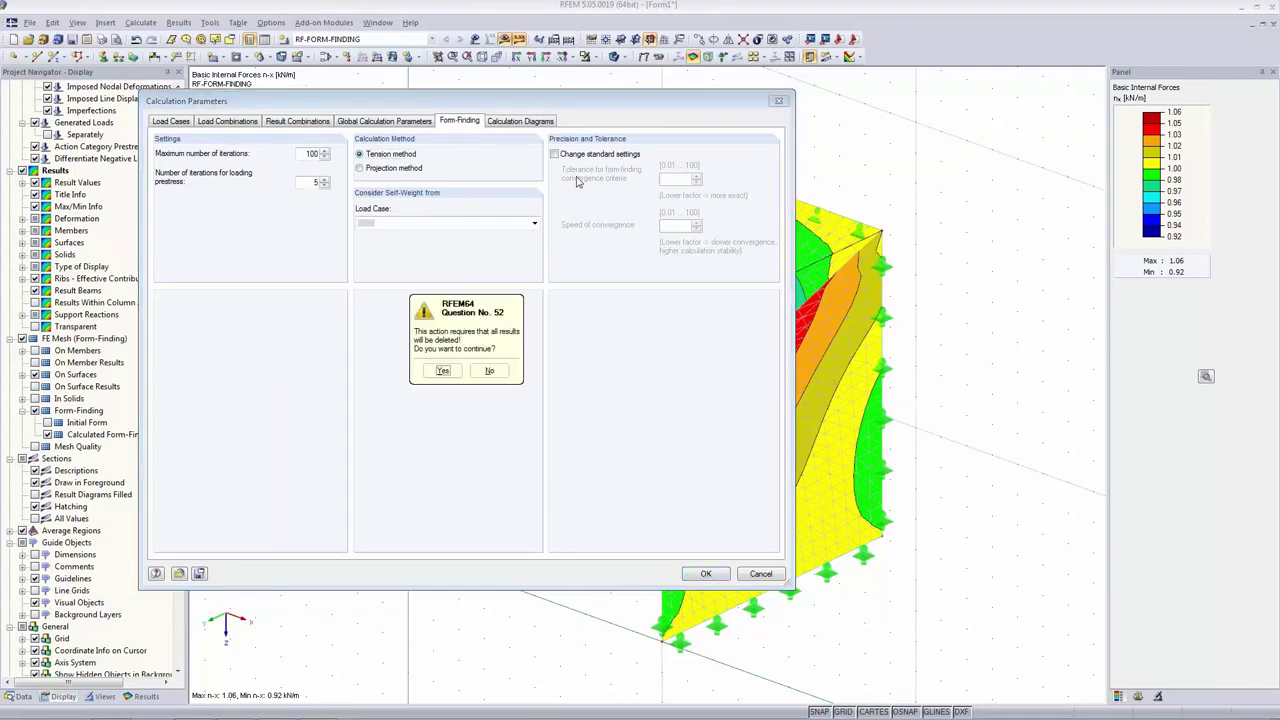
{"action": "left_click", "coordinate": [441, 371]}
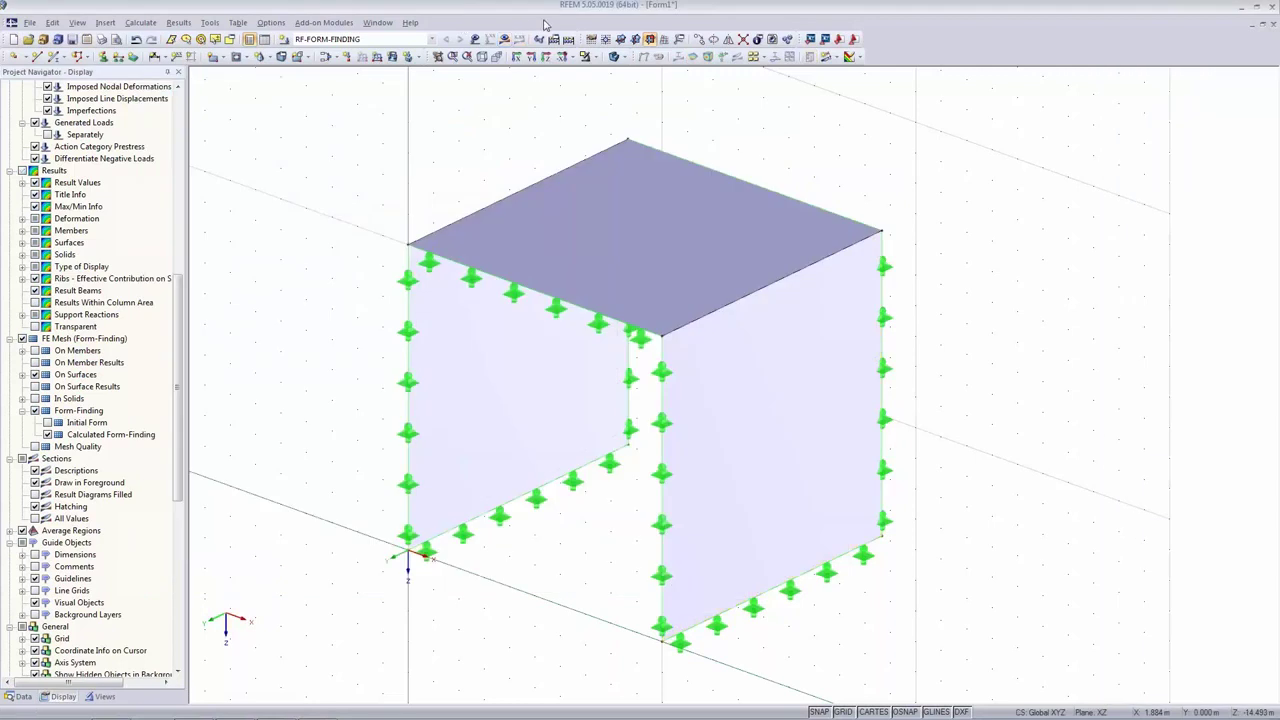
Rerun the RF-FORM-FINDING calculation and inspect the nx forces on the new membrane shape.
{"action": "left_click", "coordinate": [507, 40]}
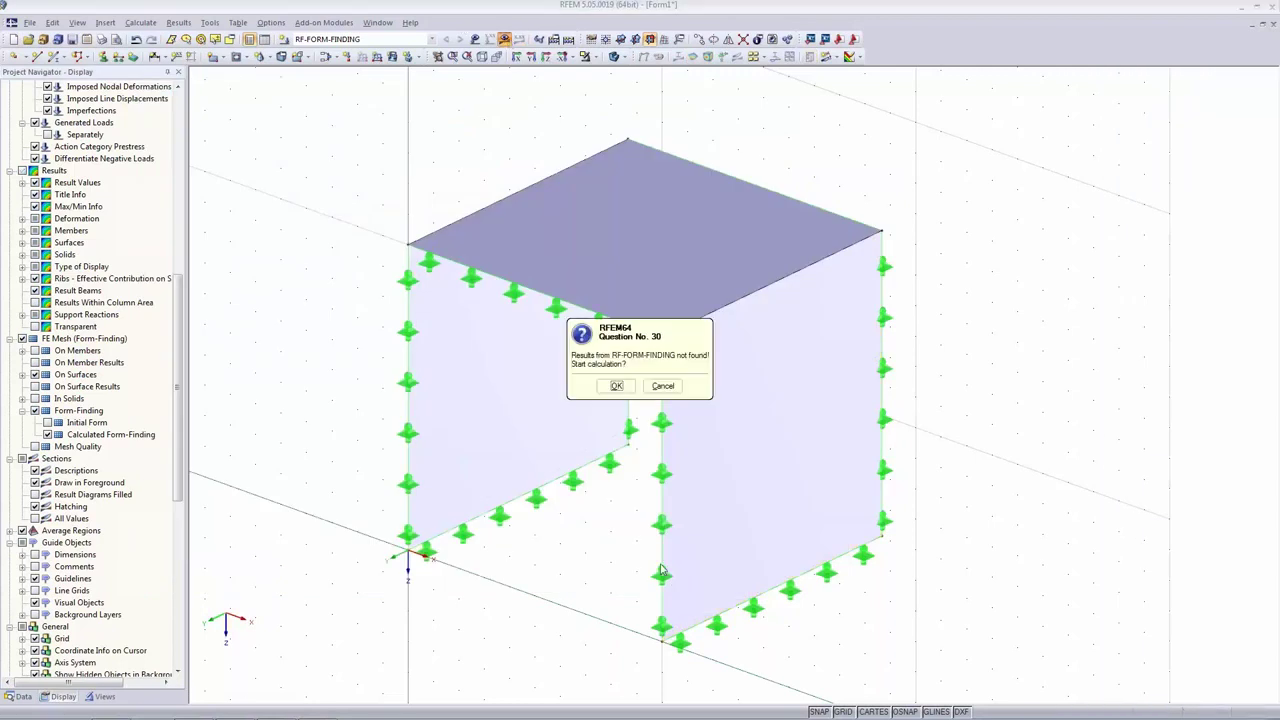
{"action": "left_click", "coordinate": [610, 385]}
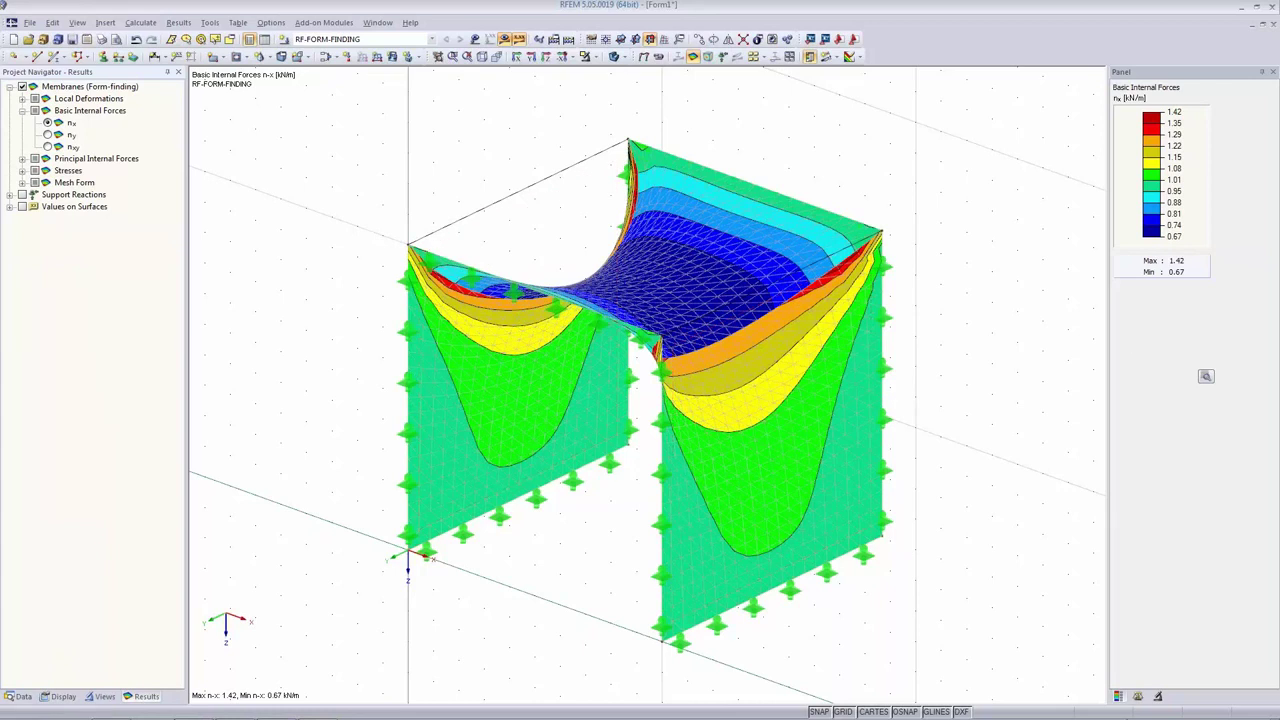
{"action": "mouse_move", "coordinate": [1133, 697]}
{"action": "middle_click_drag", "start_coordinate": [518, 492], "coordinate": [589, 523], "text": "ctrl"}
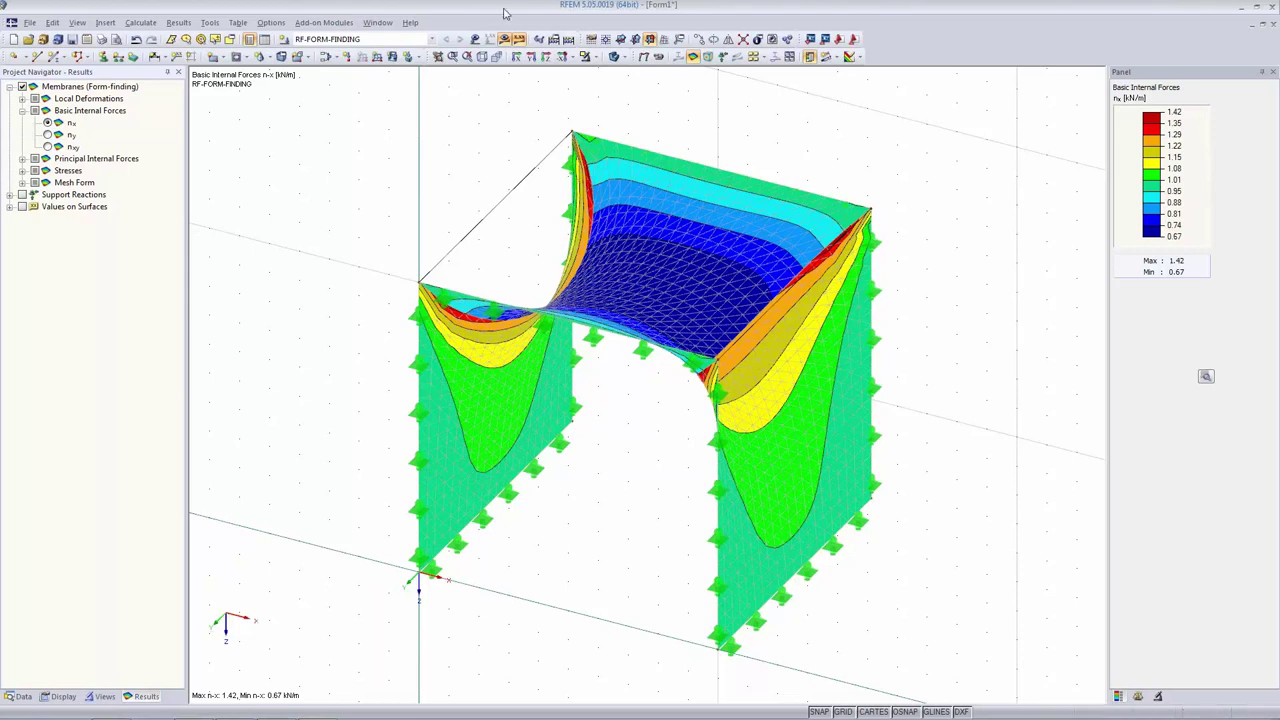
Create a new 3D model named cone in the Dlubal Examples project.
{"action": "left_click", "coordinate": [13, 39]}
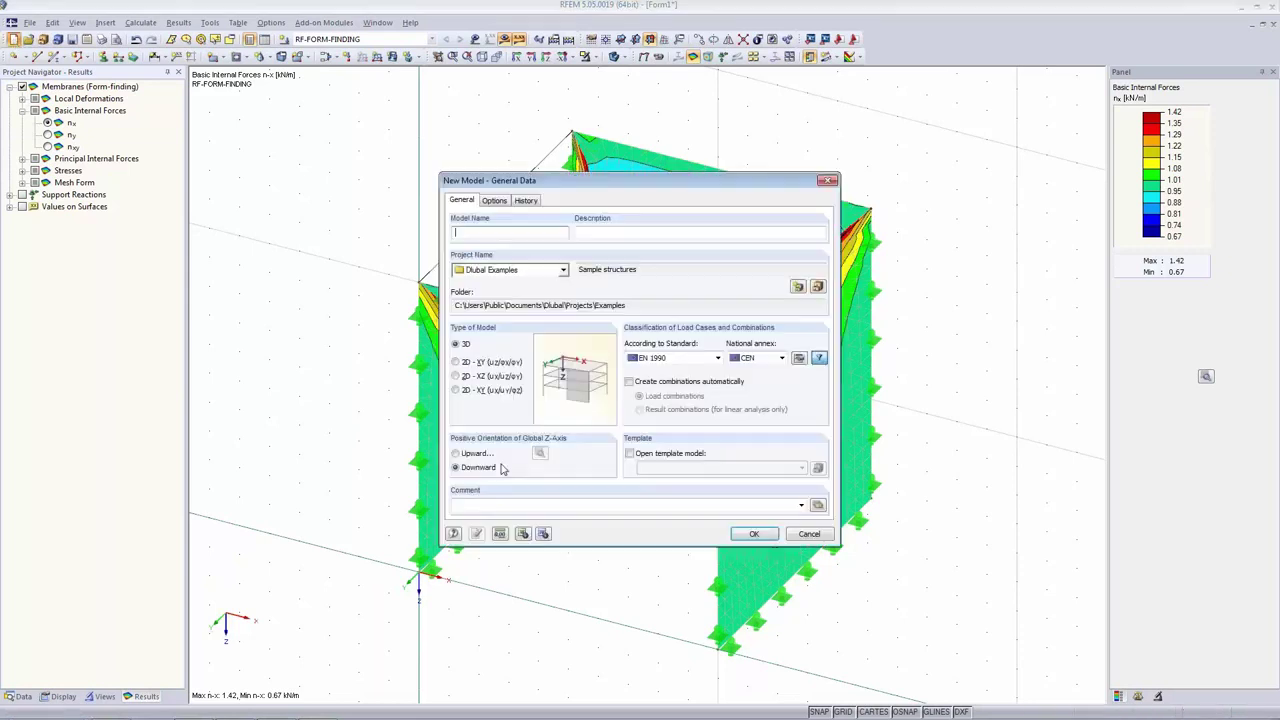
{"action": "type", "text": "cone"}
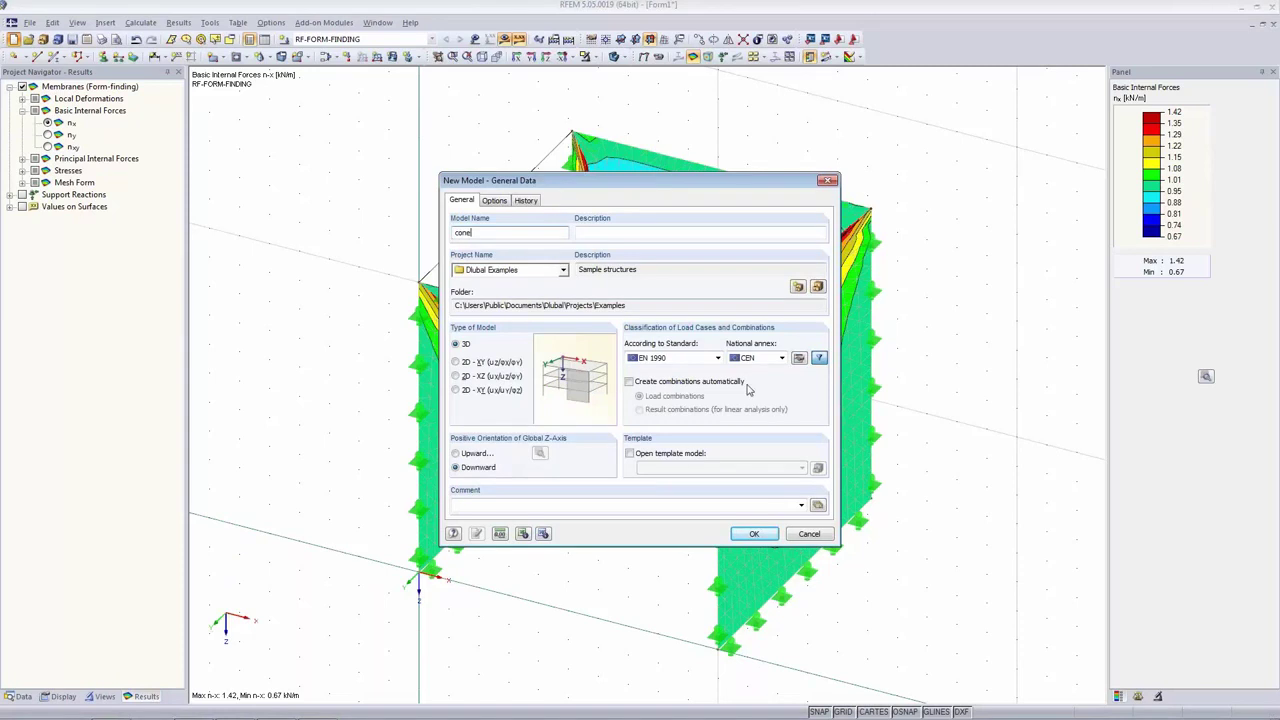
{"action": "left_click", "coordinate": [754, 535]}
{"action": "left_click", "coordinate": [621, 391]}
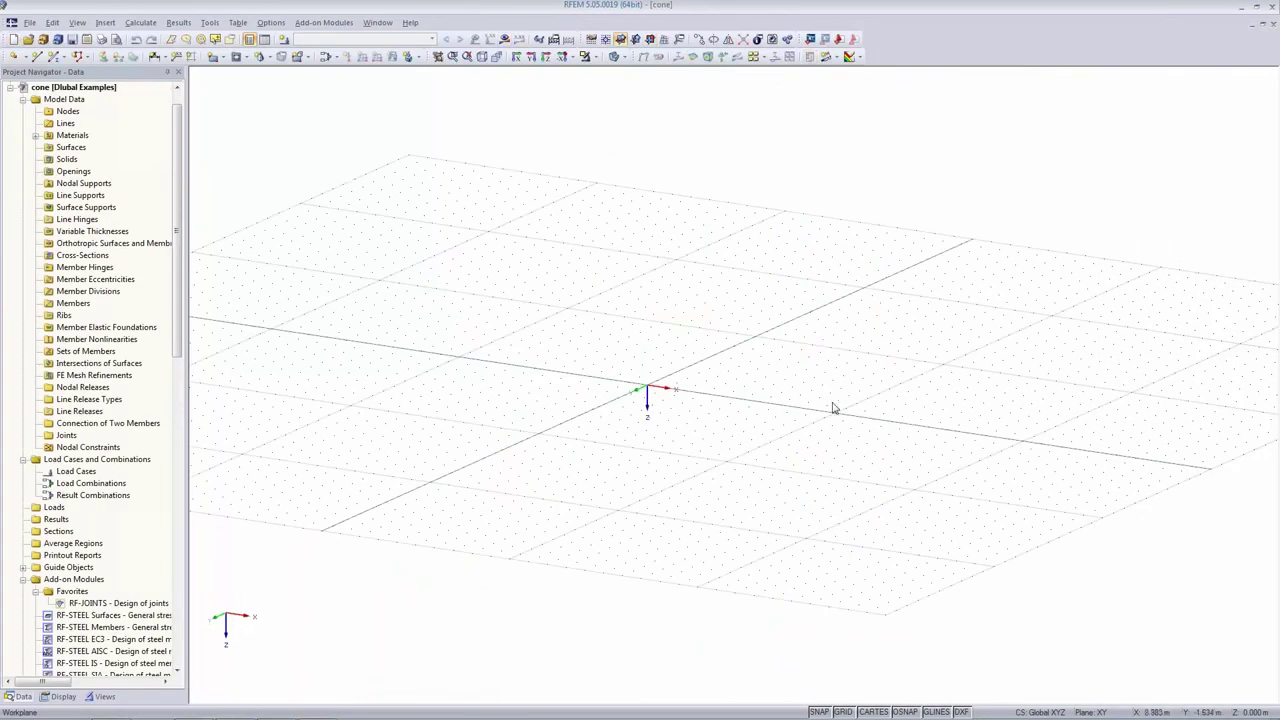
Draw a sloped line in the XZ work plane from the positive X-axis to the point X 1.000, Y 0.000, Z -5.000 m.
{"action": "left_click", "coordinate": [650, 39]}
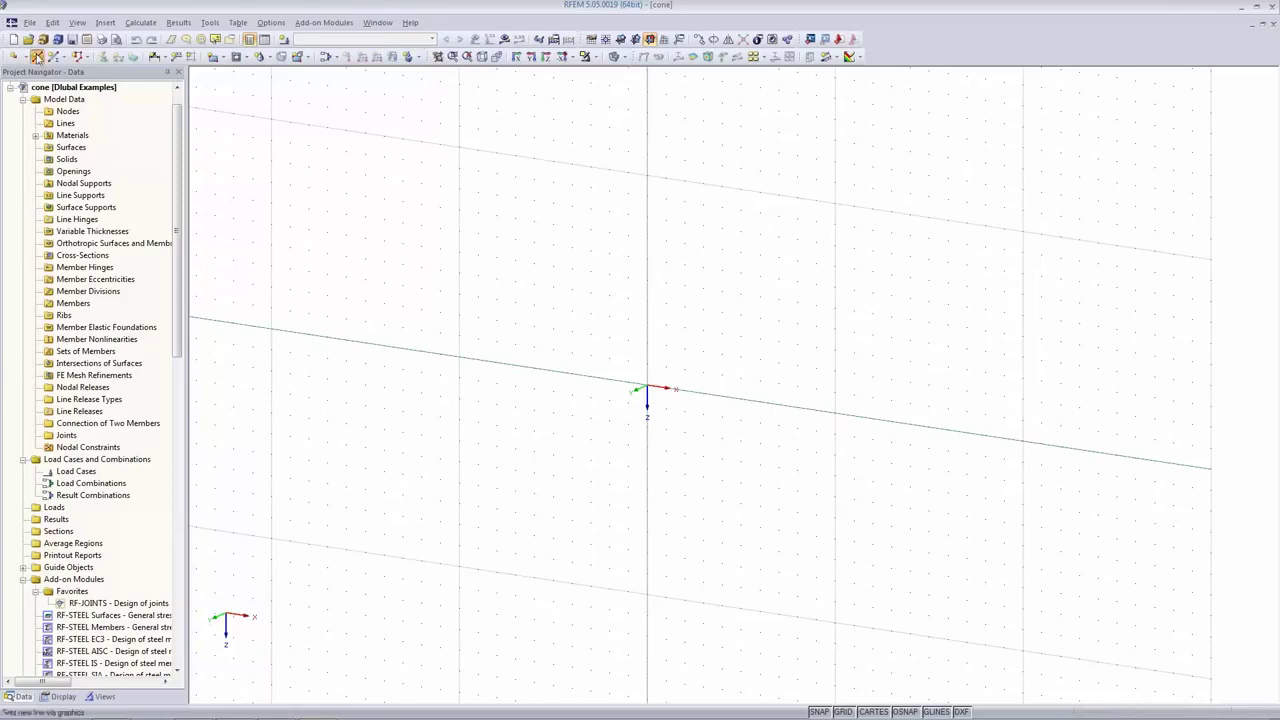
{"action": "left_click", "coordinate": [37, 57]}
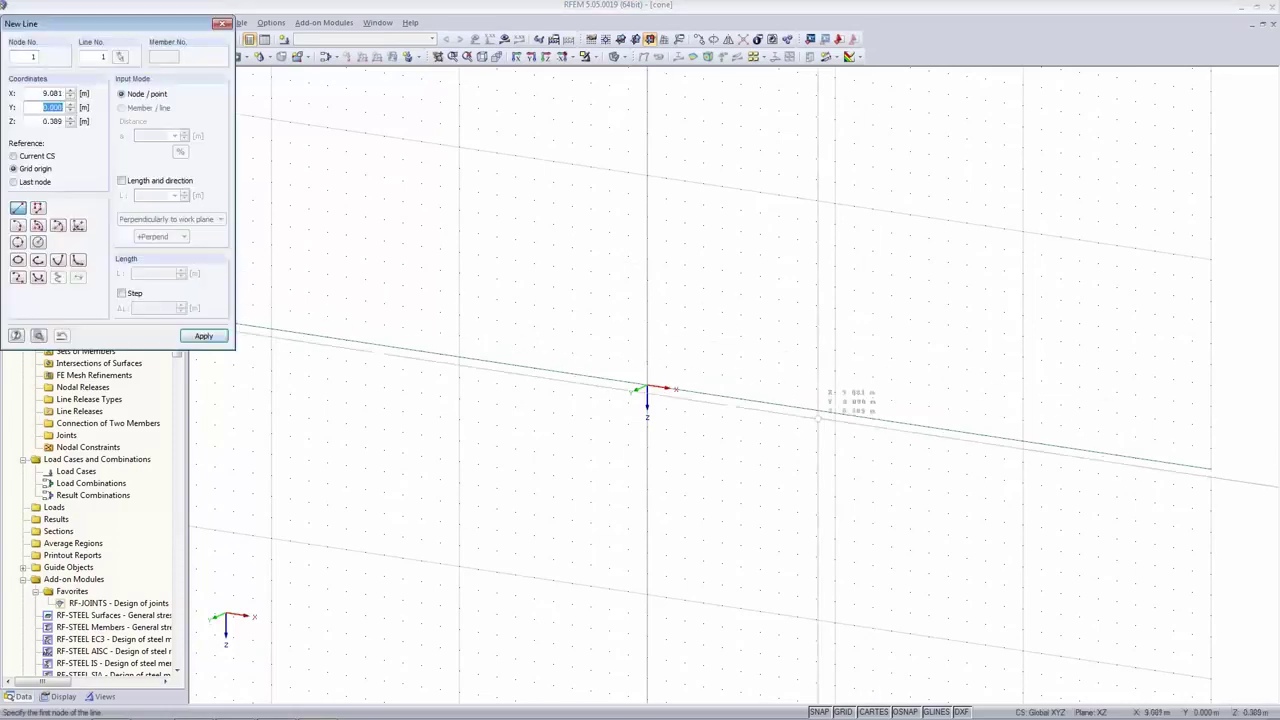
{"action": "left_click", "coordinate": [740, 398]}
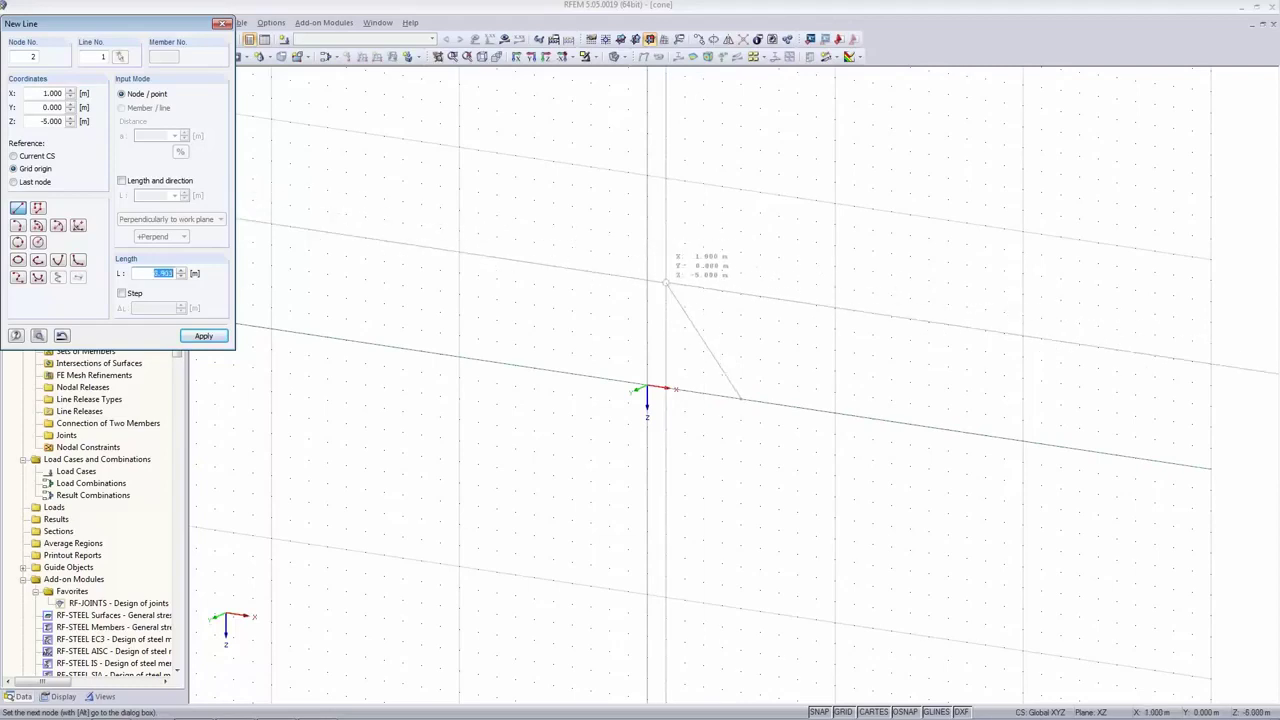
{"action": "left_click", "coordinate": [665, 283]}
{"action": "key", "text": "Escape"}
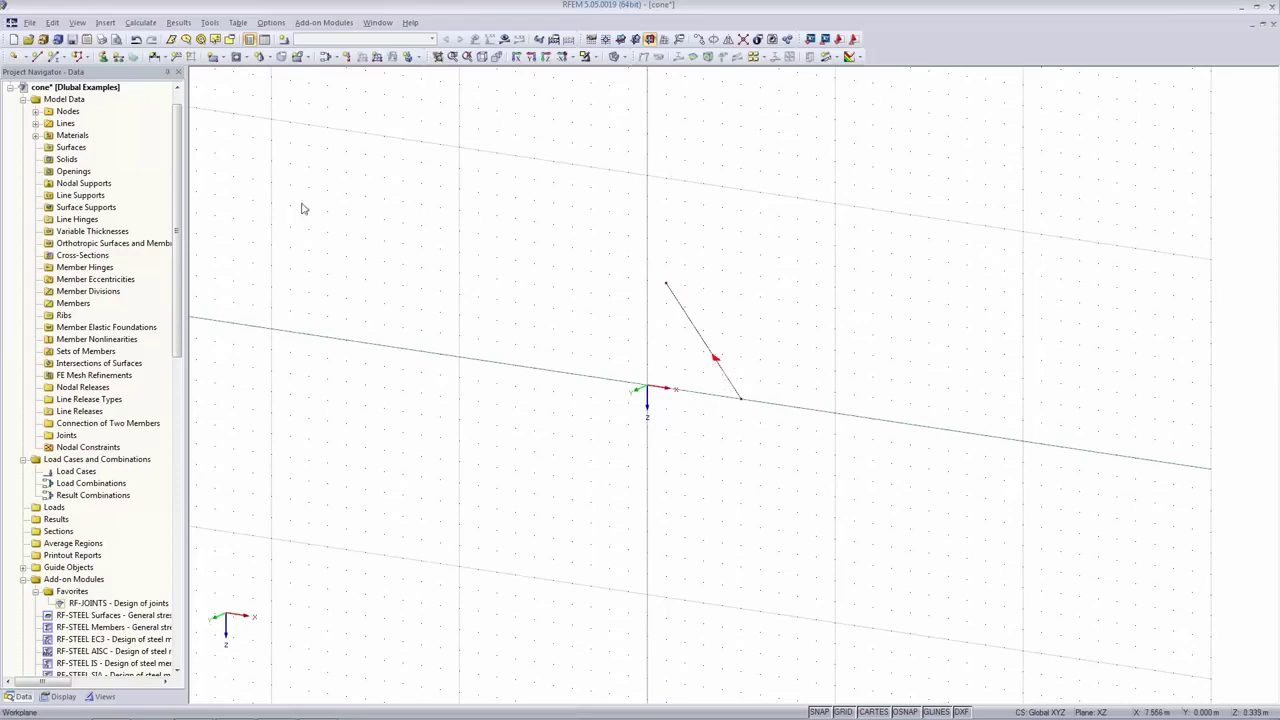
{"action": "left_click", "coordinate": [268, 57]}
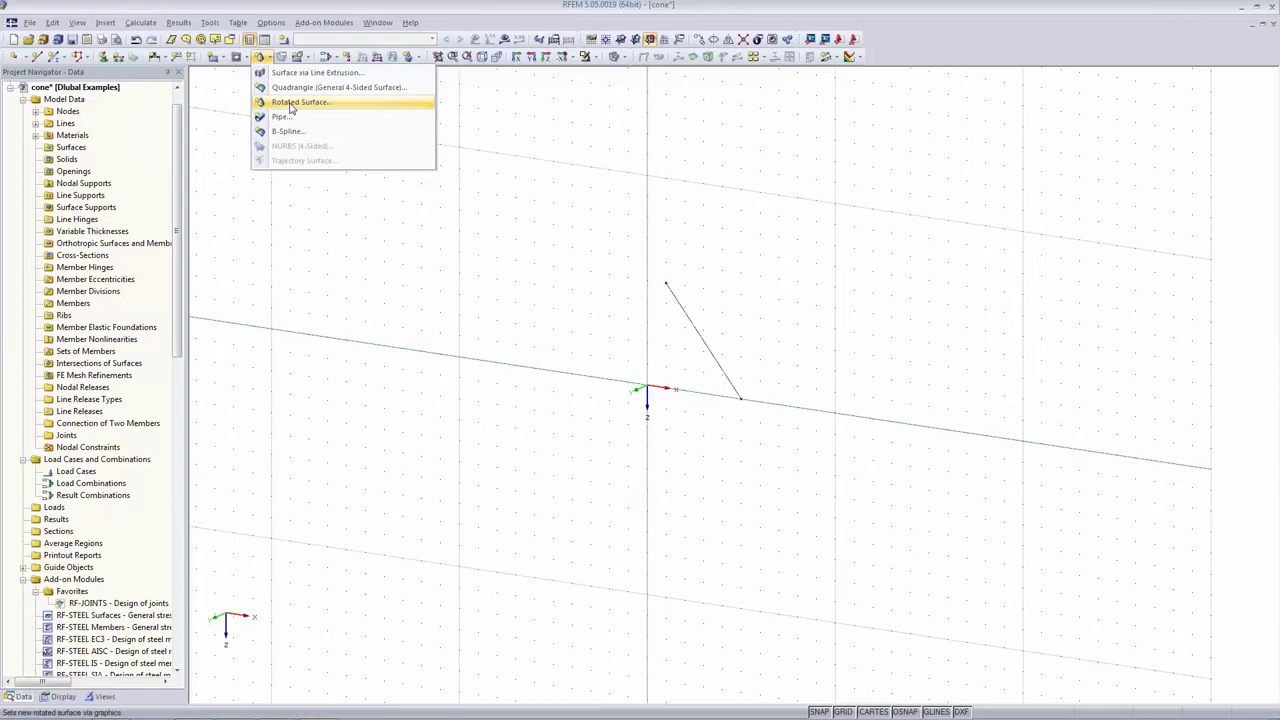
{"action": "left_click", "coordinate": [291, 104]}
{"action": "left_click_drag", "start_coordinate": [704, 208], "coordinate": [345, 90]}
{"action": "left_click", "coordinate": [425, 160]}
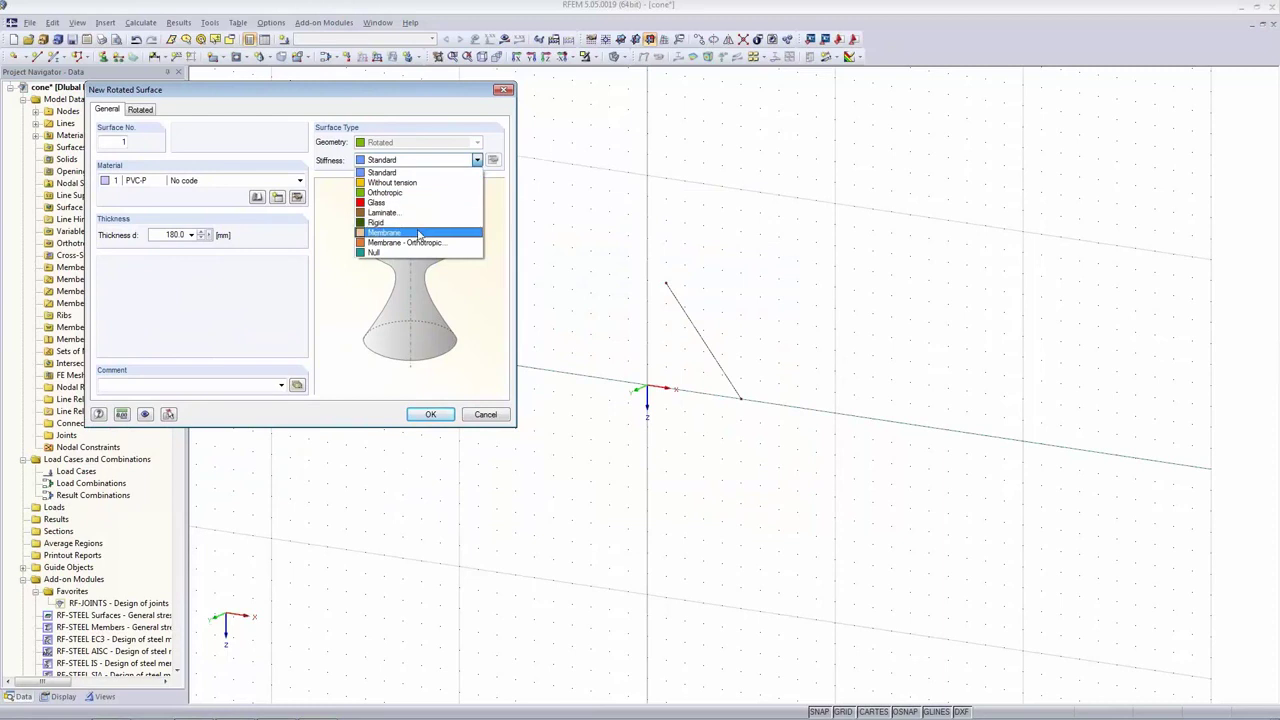
{"action": "left_click", "coordinate": [419, 233]}
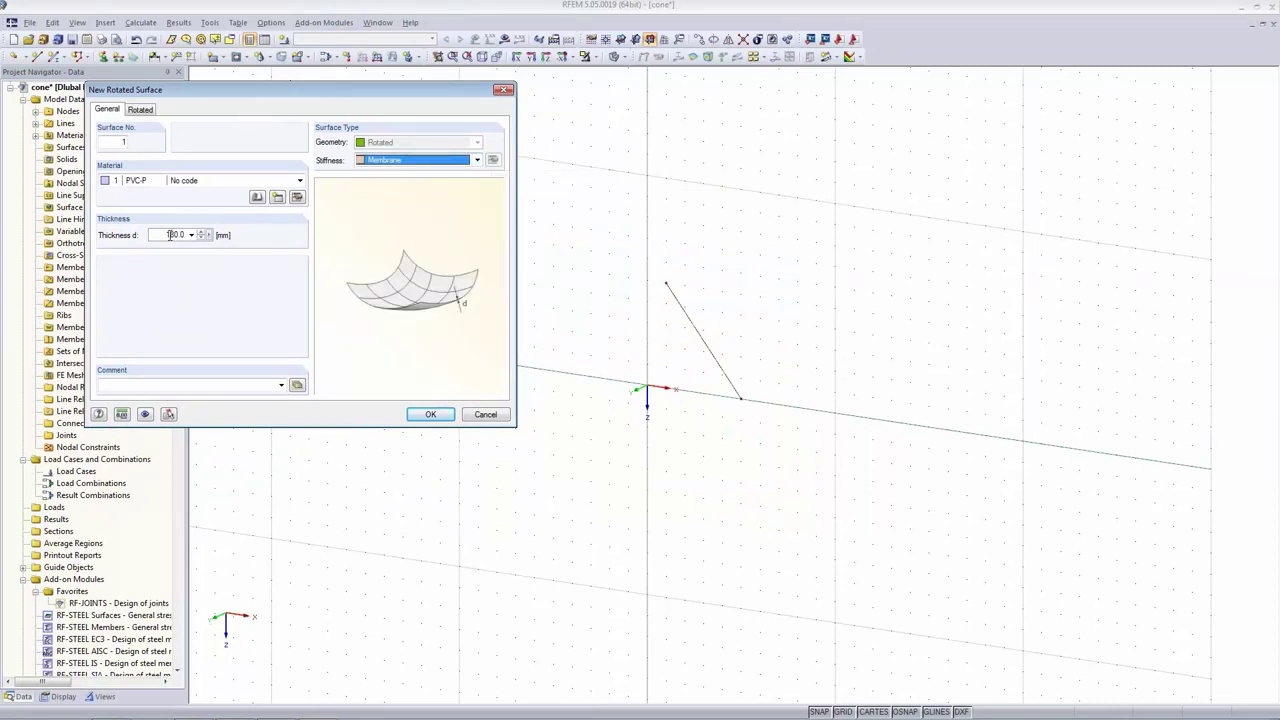
{"action": "left_click", "coordinate": [140, 109]}
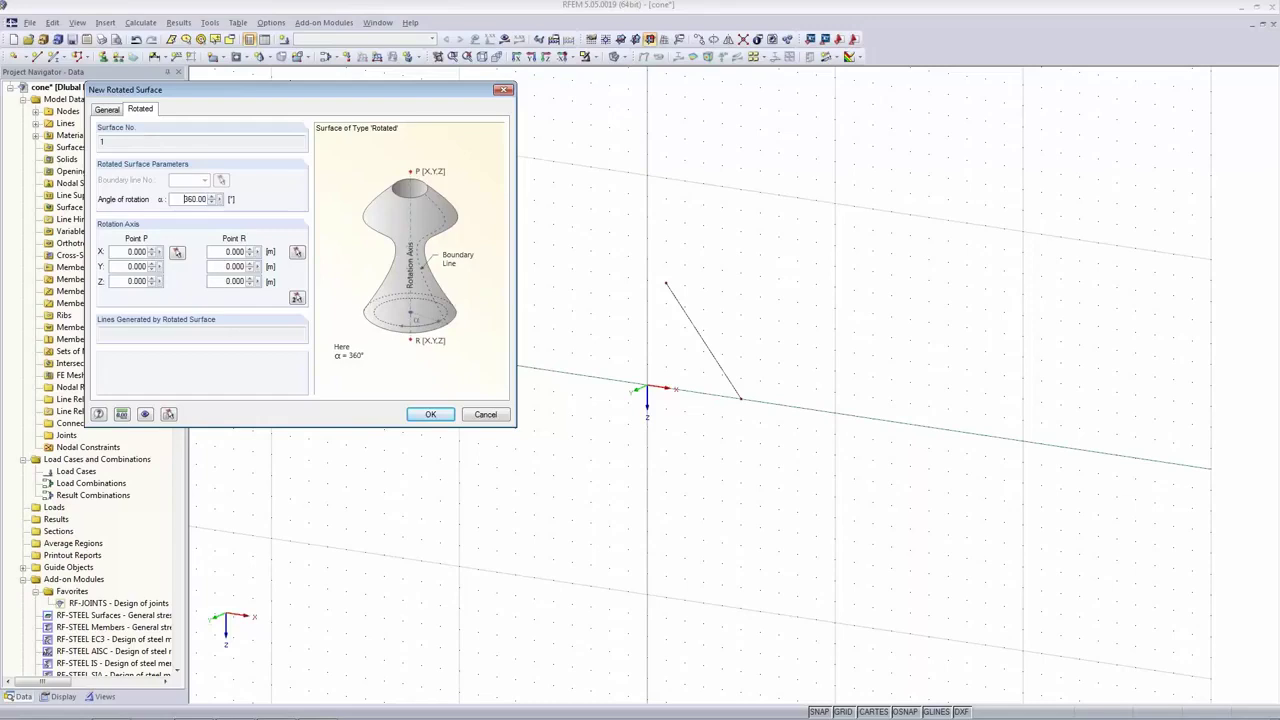
{"action": "left_click_drag", "start_coordinate": [211, 199], "coordinate": [174, 201]}
{"action": "left_click", "coordinate": [297, 300]}
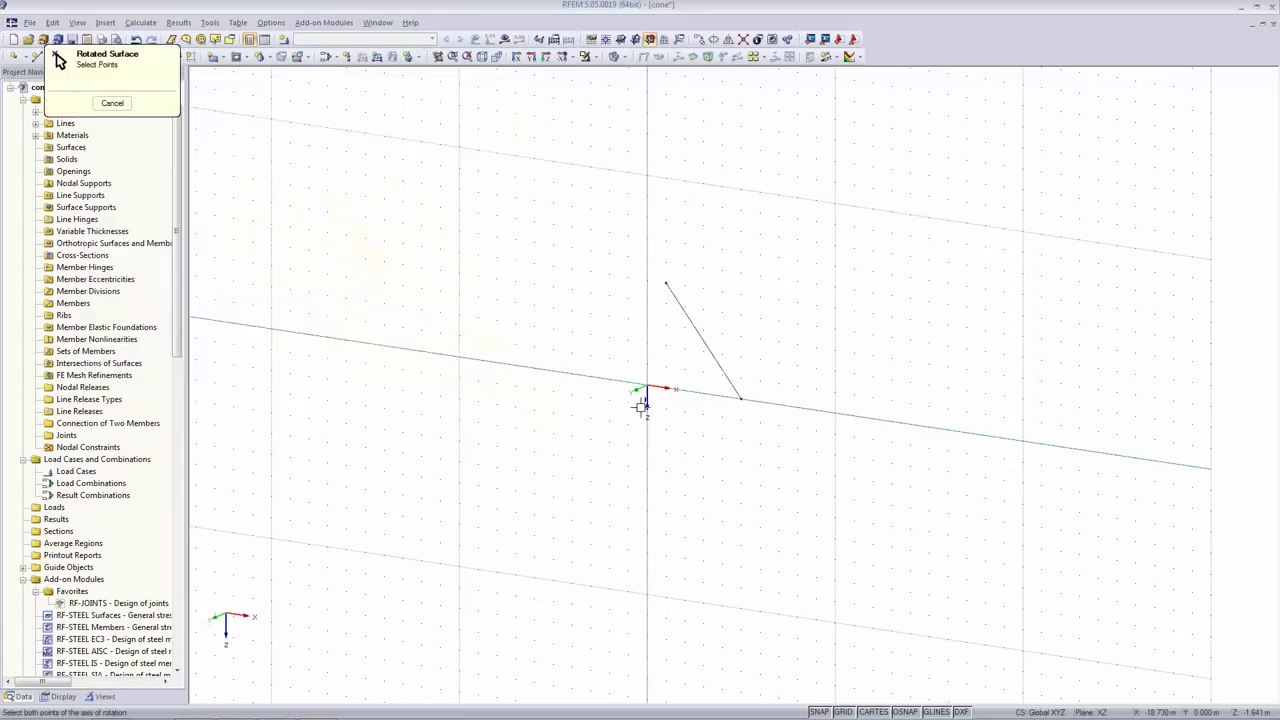
{"action": "left_click", "coordinate": [646, 256]}
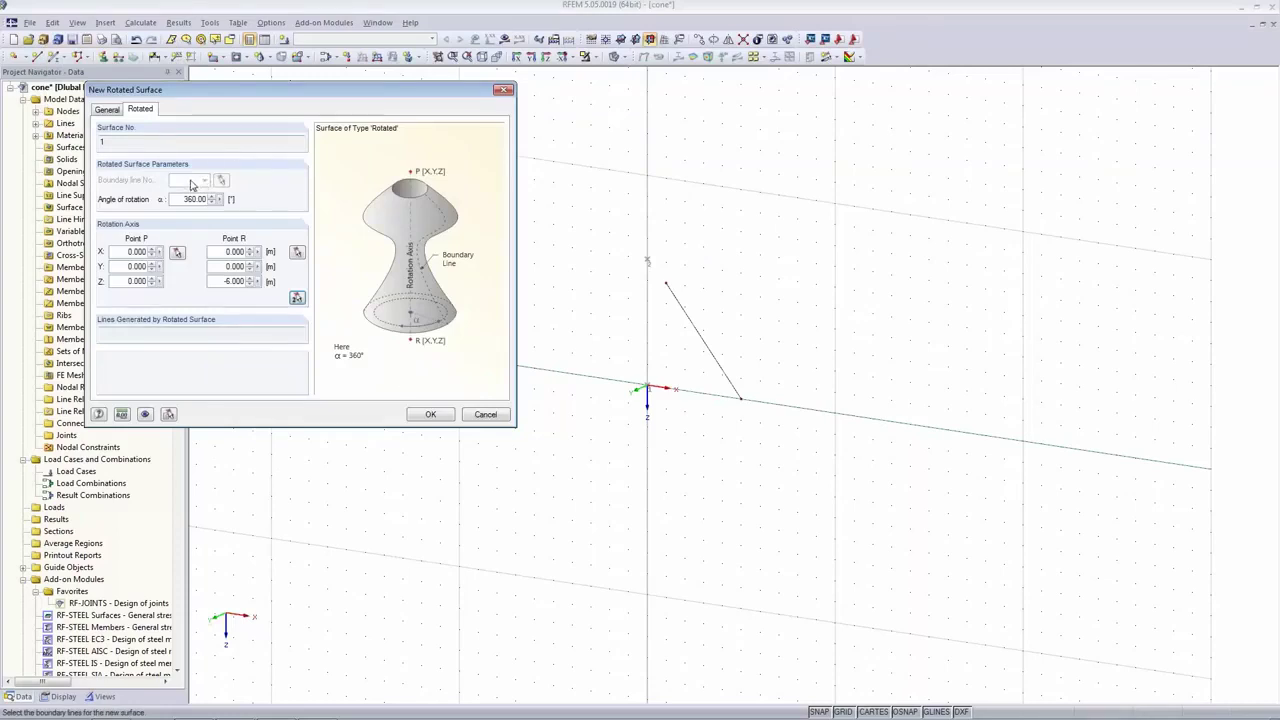
{"action": "left_click", "coordinate": [485, 415]}
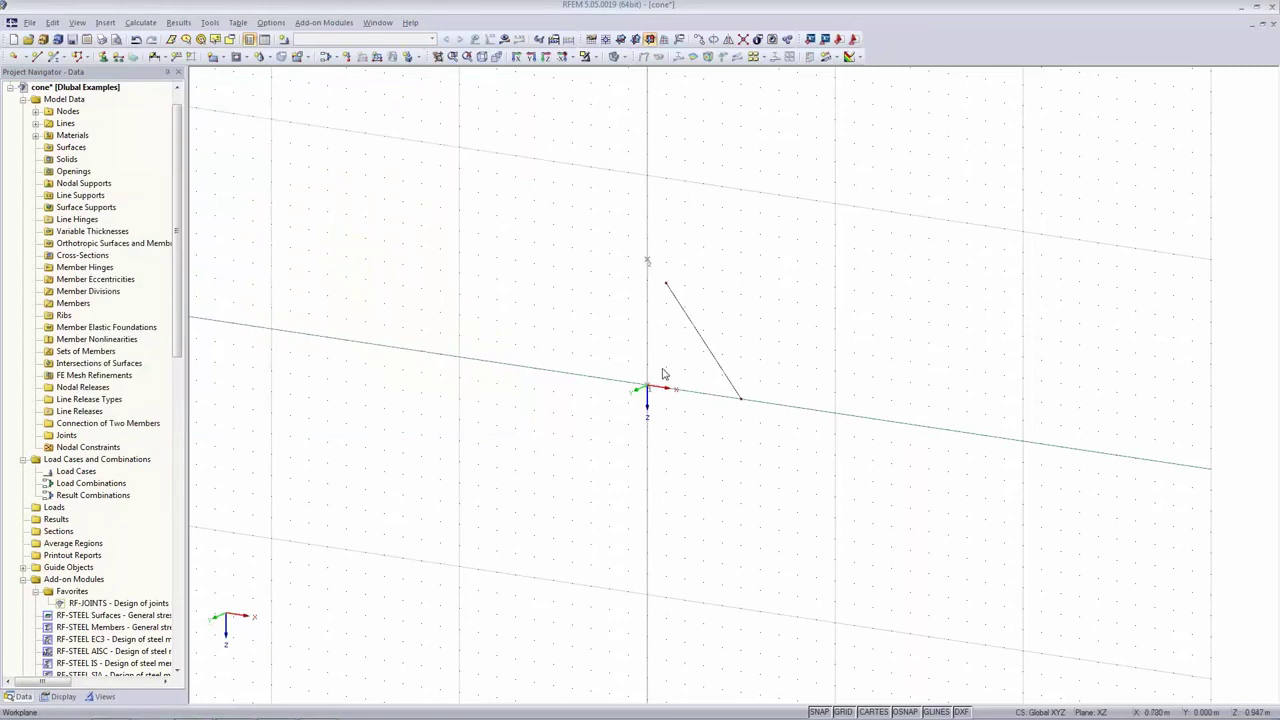
Start a rotated surface from the sloped line with a 360° rotation angle about the axis from the origin to Z -6.000 m.
{"action": "left_click", "coordinate": [155, 56]}
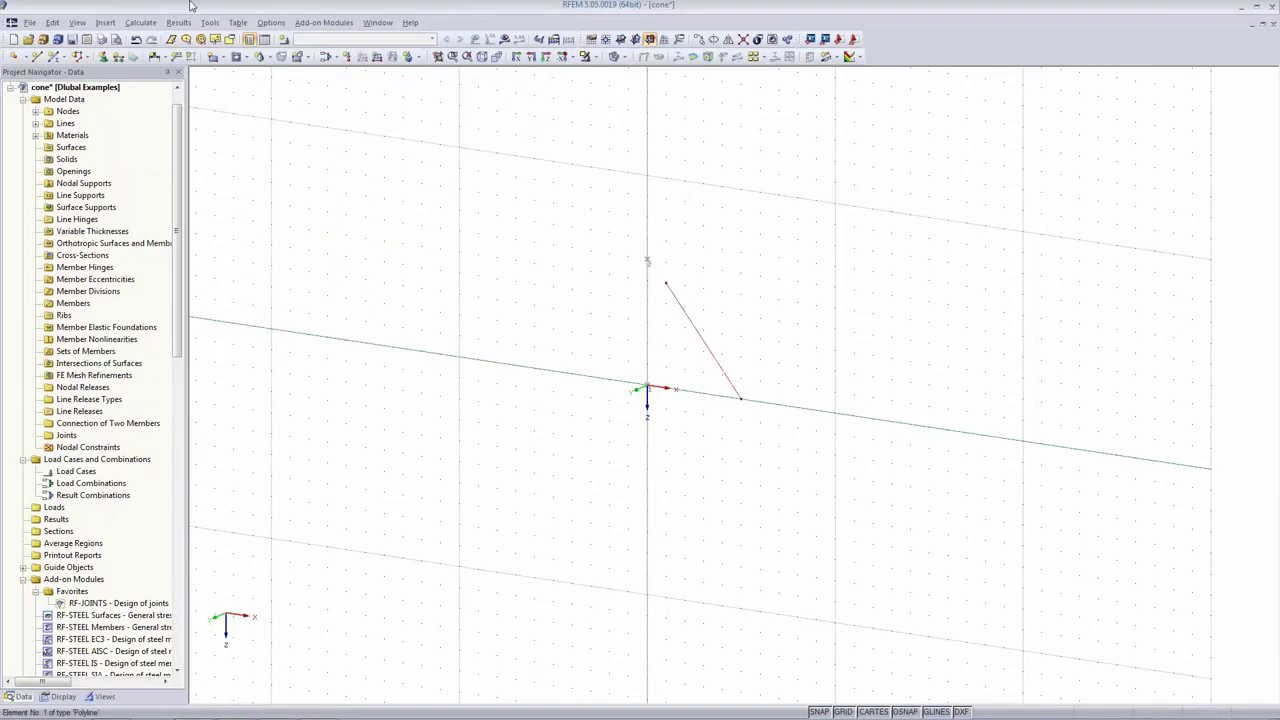
{"action": "left_click", "coordinate": [259, 57]}
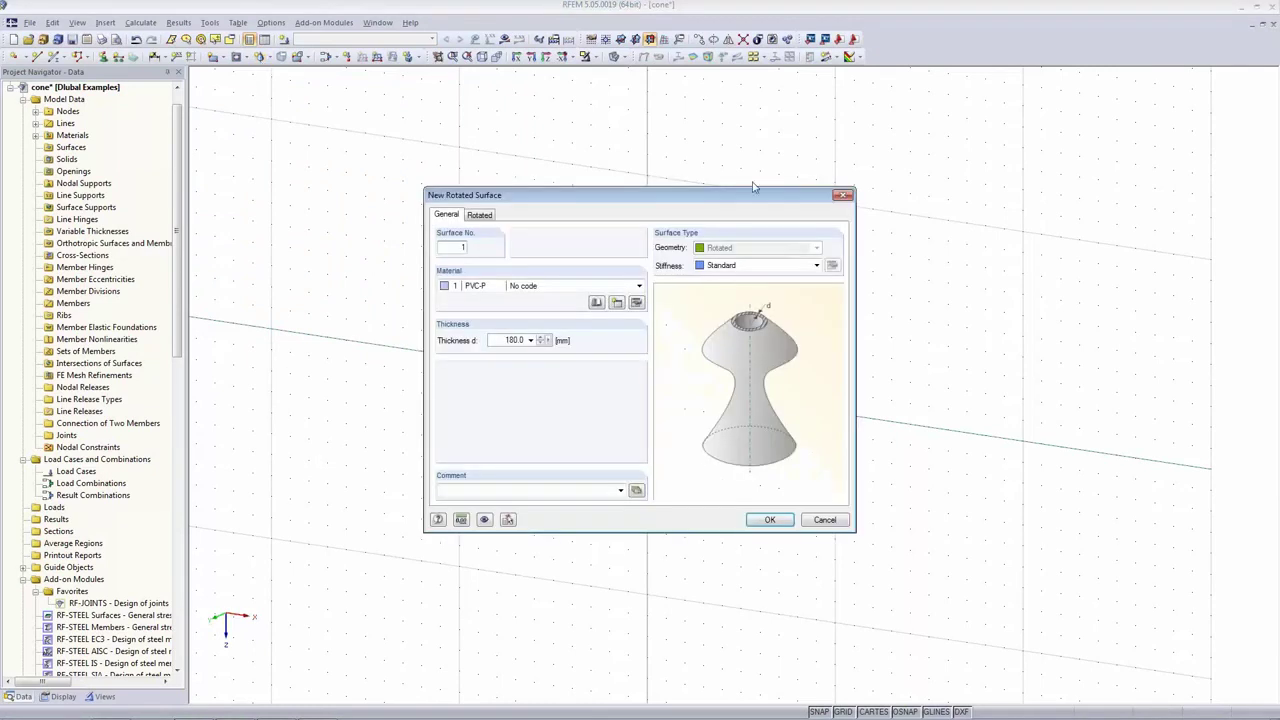
{"action": "left_click_drag", "start_coordinate": [733, 202], "coordinate": [418, 171]}
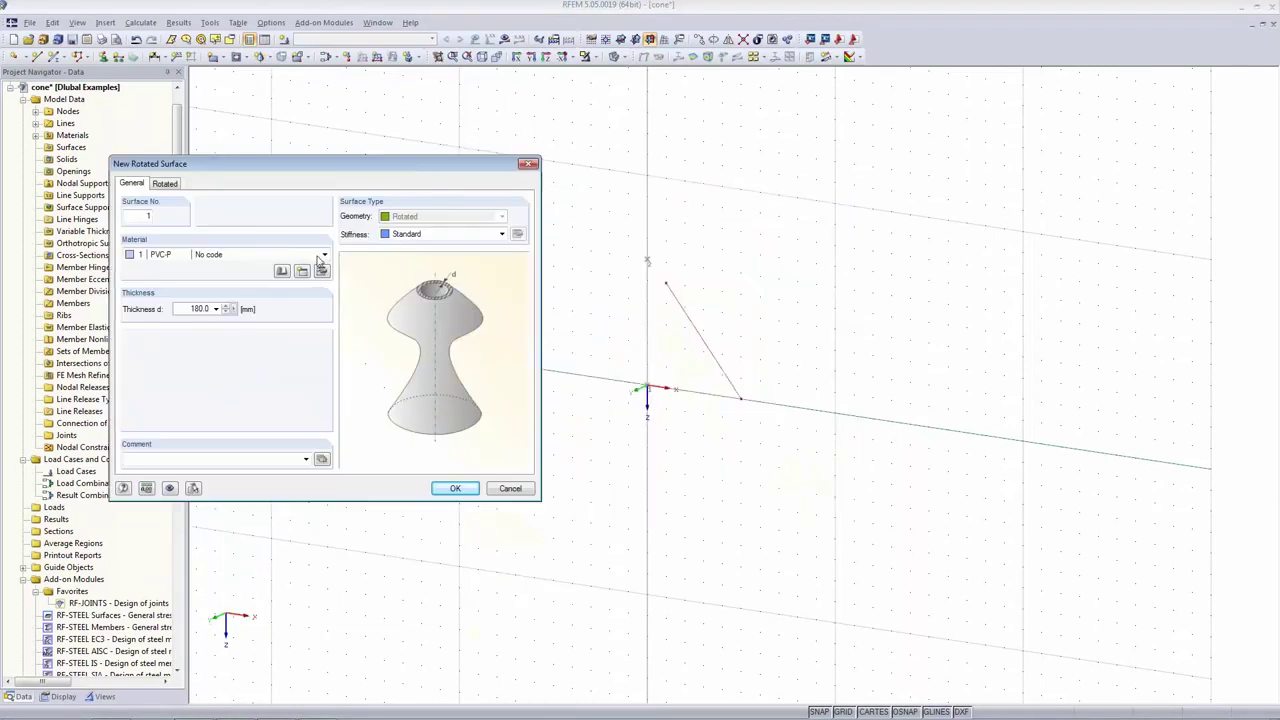
{"action": "left_click", "coordinate": [164, 184]}
{"action": "double_click", "coordinate": [222, 273]}
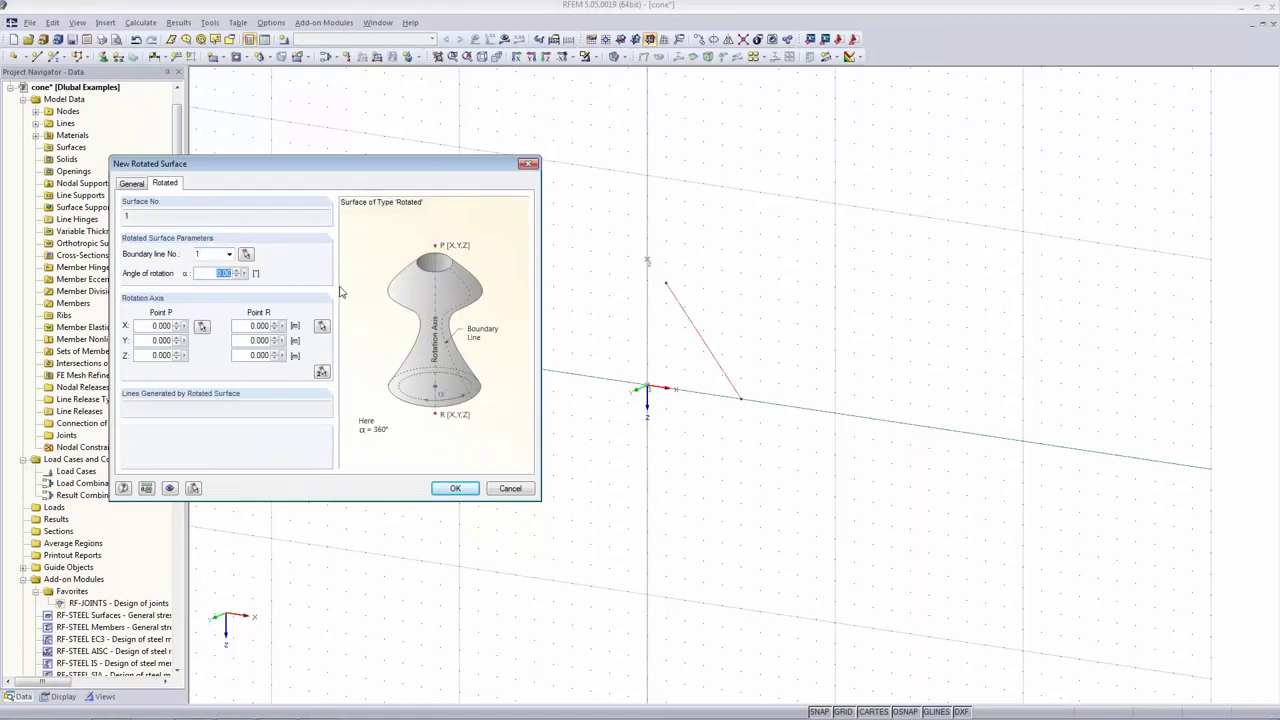
{"action": "type", "text": "360"}
{"action": "key", "text": "Tab"}
{"action": "left_click", "coordinate": [322, 372]}
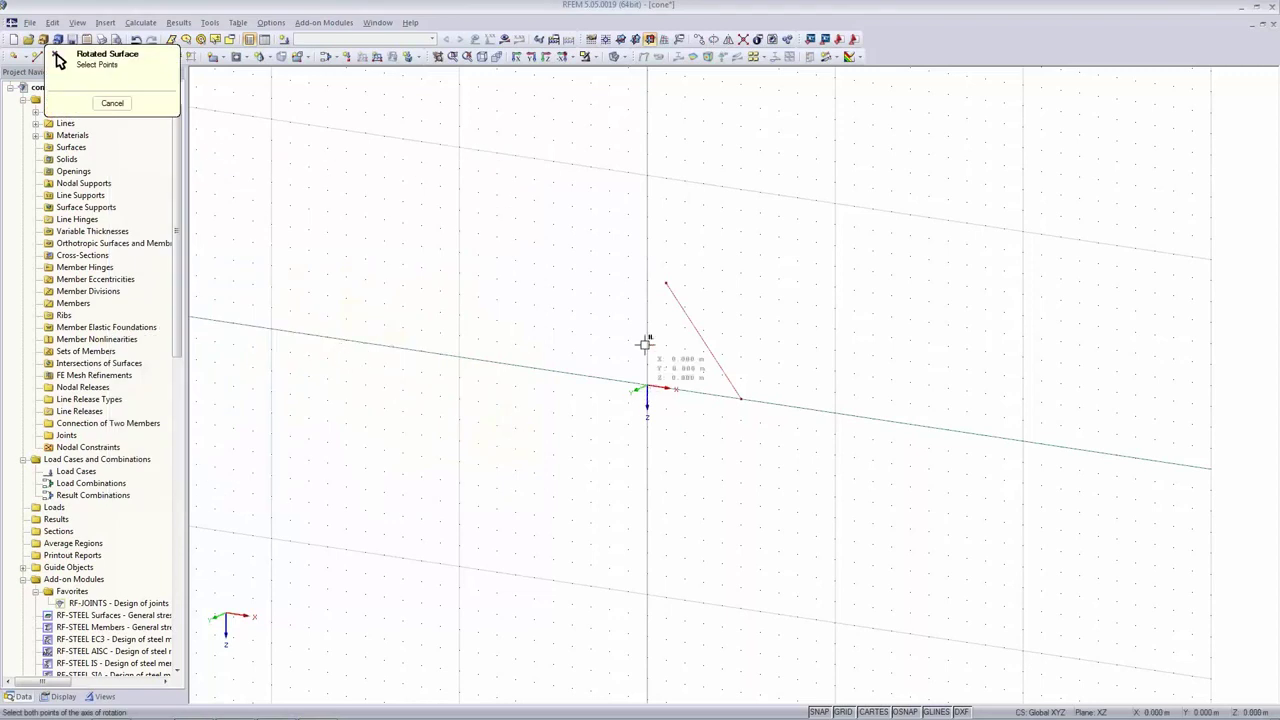
{"action": "left_click", "coordinate": [647, 261]}
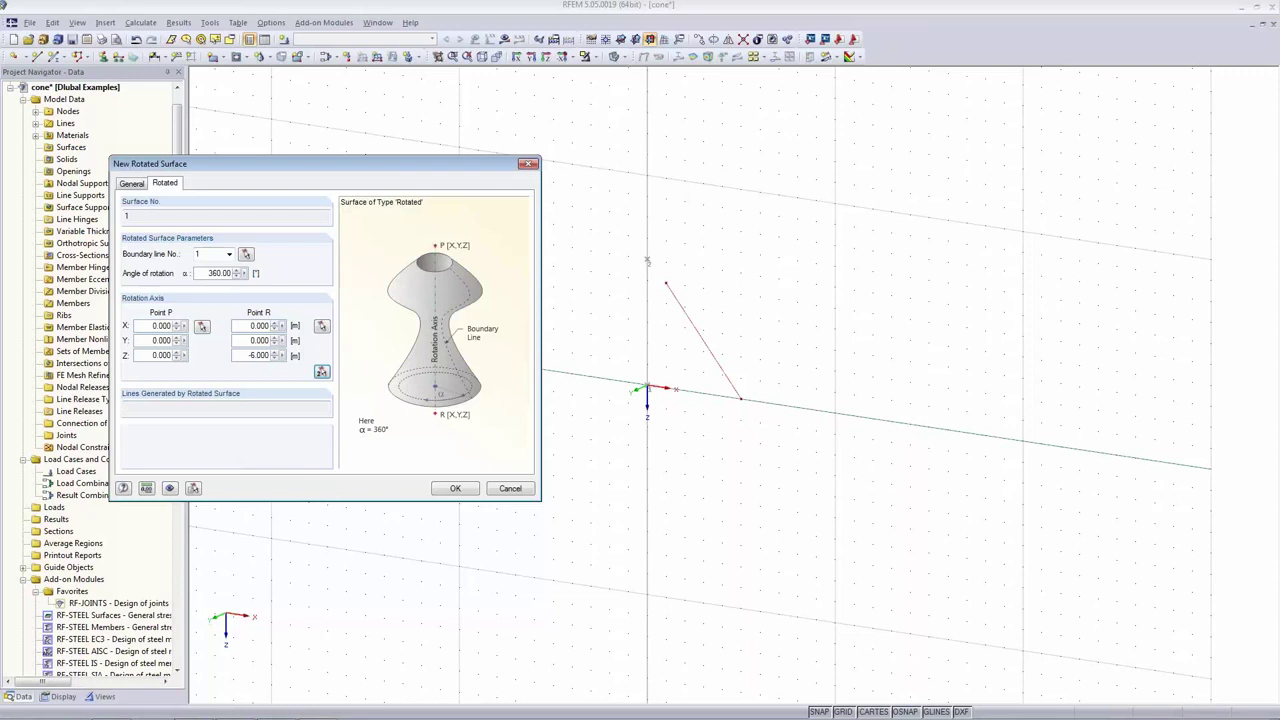
Set the new rotated surface's stiffness to Membrane and create the cone surface.
{"action": "left_click", "coordinate": [139, 186]}
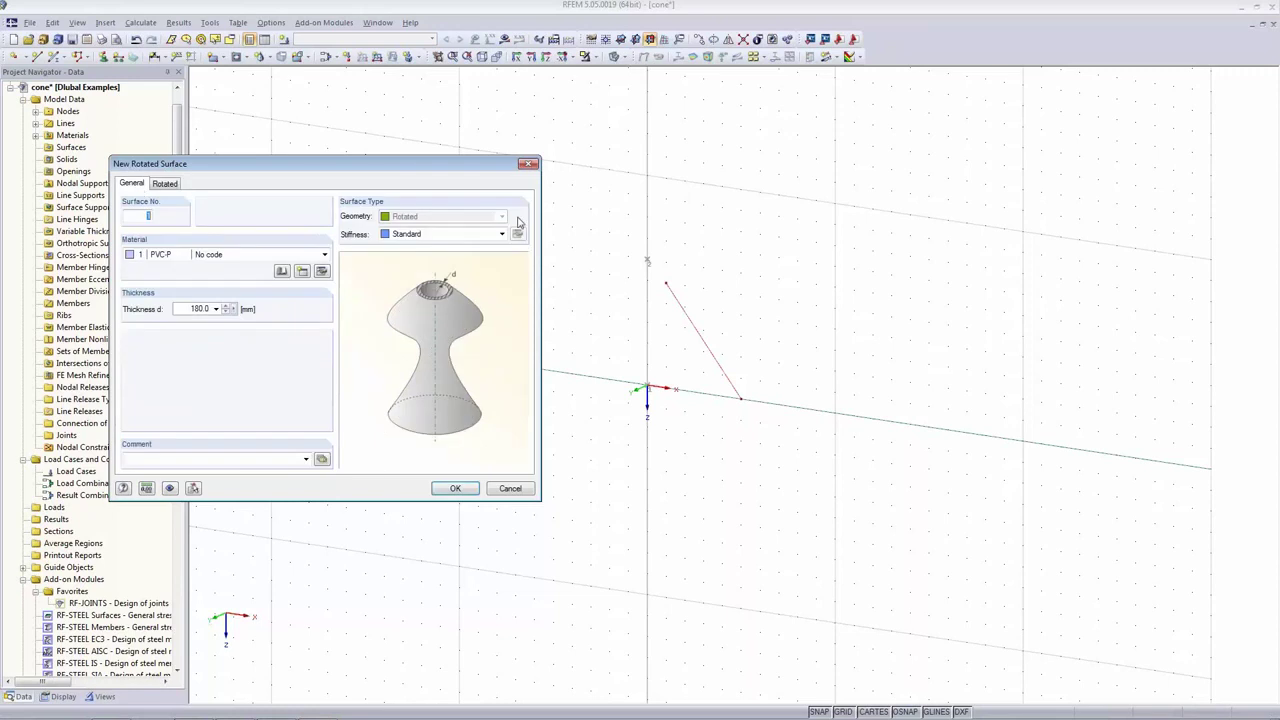
{"action": "left_click", "coordinate": [463, 233]}
{"action": "left_click", "coordinate": [457, 306]}
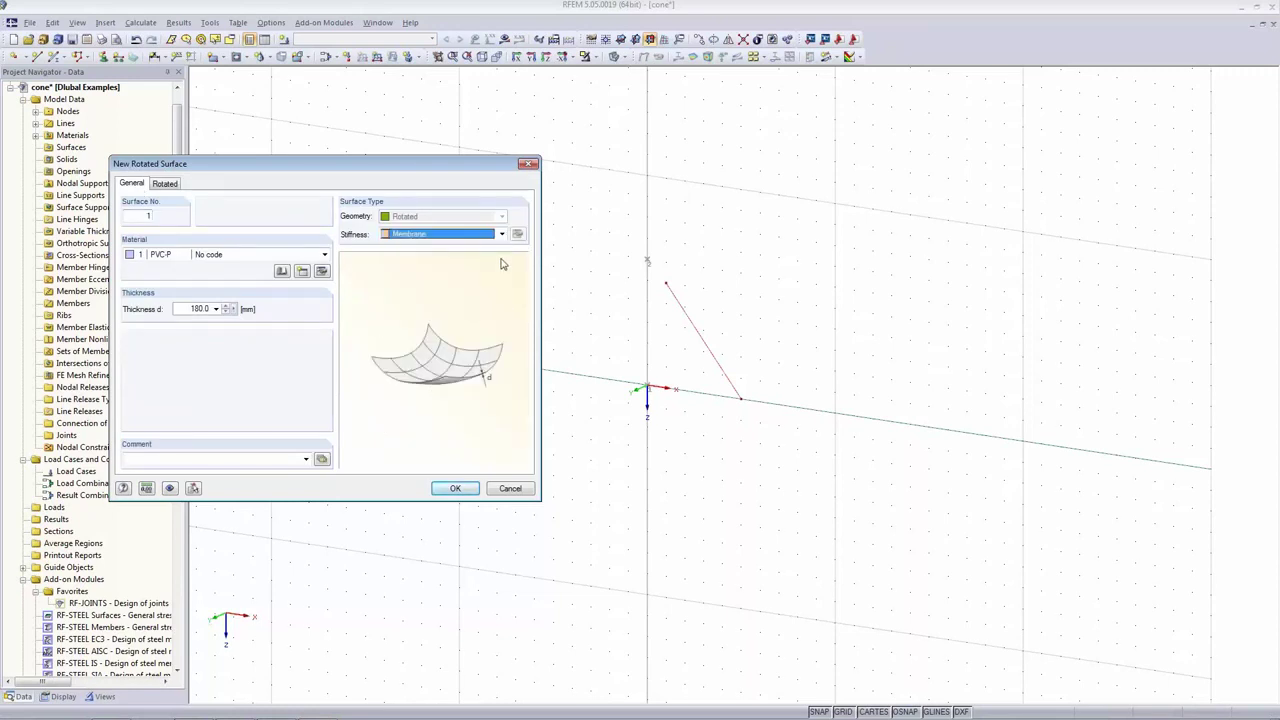
{"action": "left_click", "coordinate": [455, 488]}
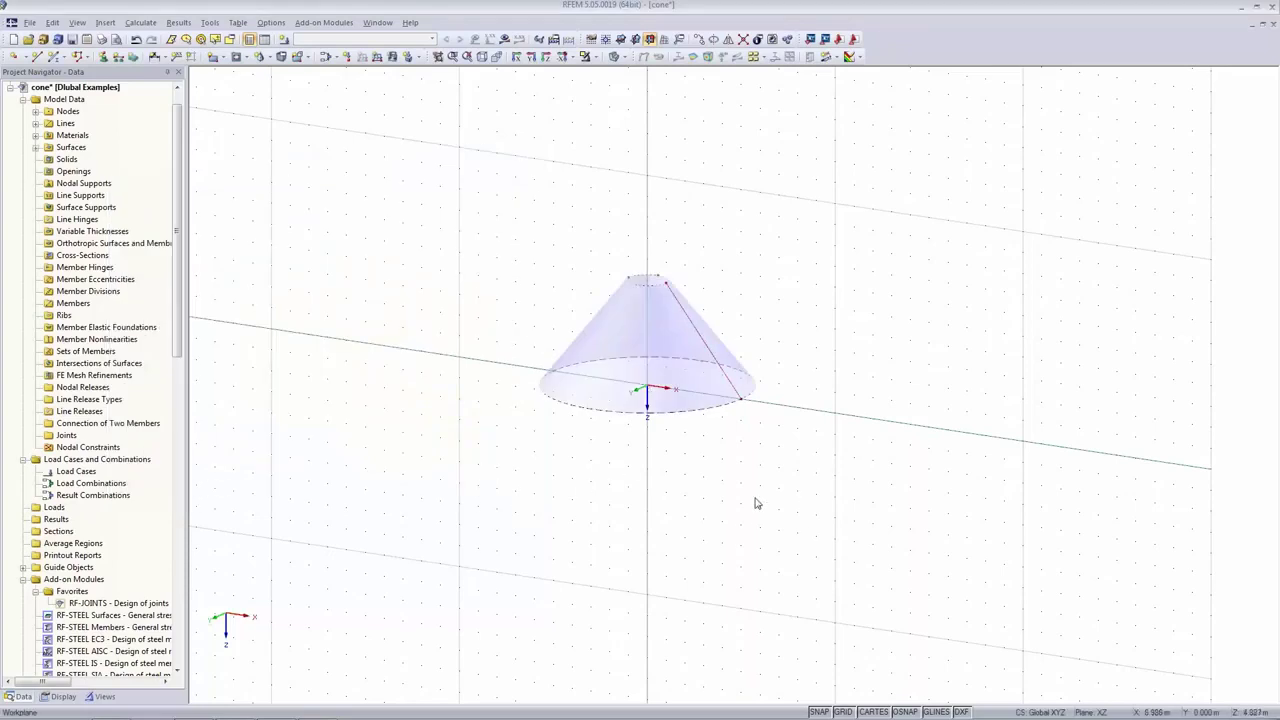
Reassign Membrane stiffness to the cone surface in its properties and review its rotation and FE mesh settings.
{"action": "double_click", "coordinate": [600, 330]}
{"action": "left_click", "coordinate": [817, 265]}
{"action": "left_click", "coordinate": [779, 341]}
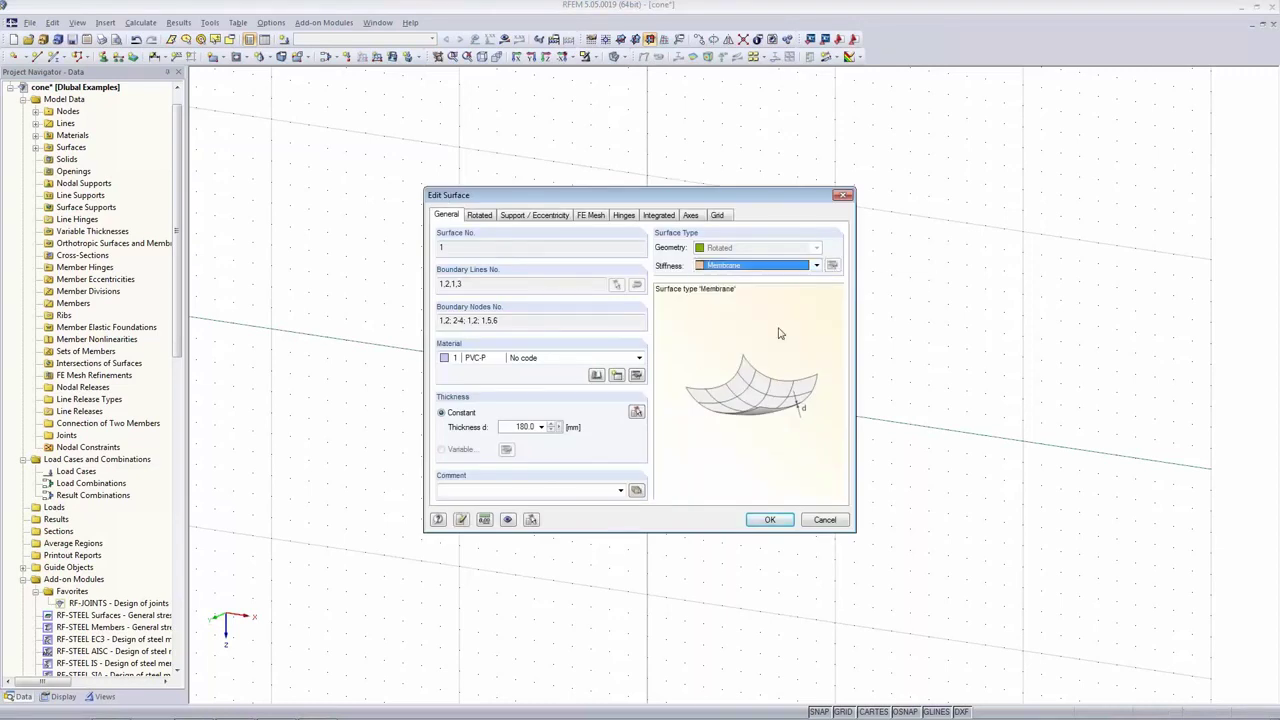
{"action": "left_click", "coordinate": [483, 217]}
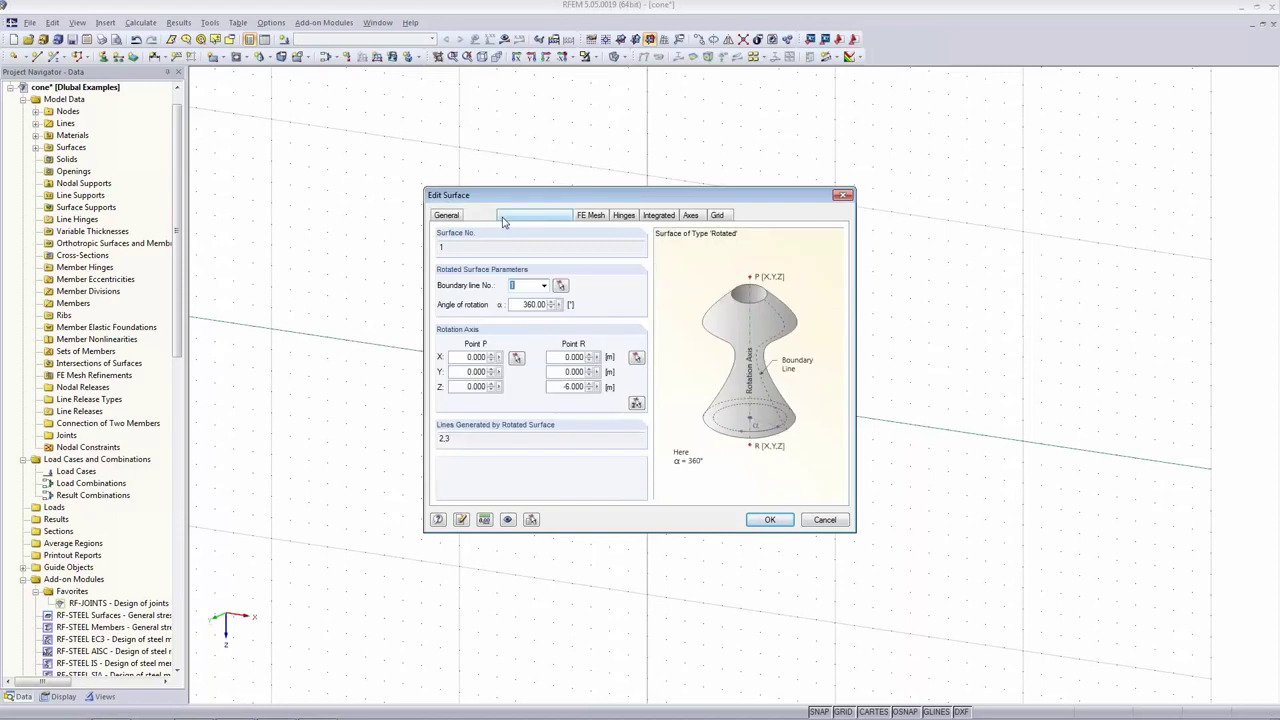
{"action": "left_click", "coordinate": [592, 219]}
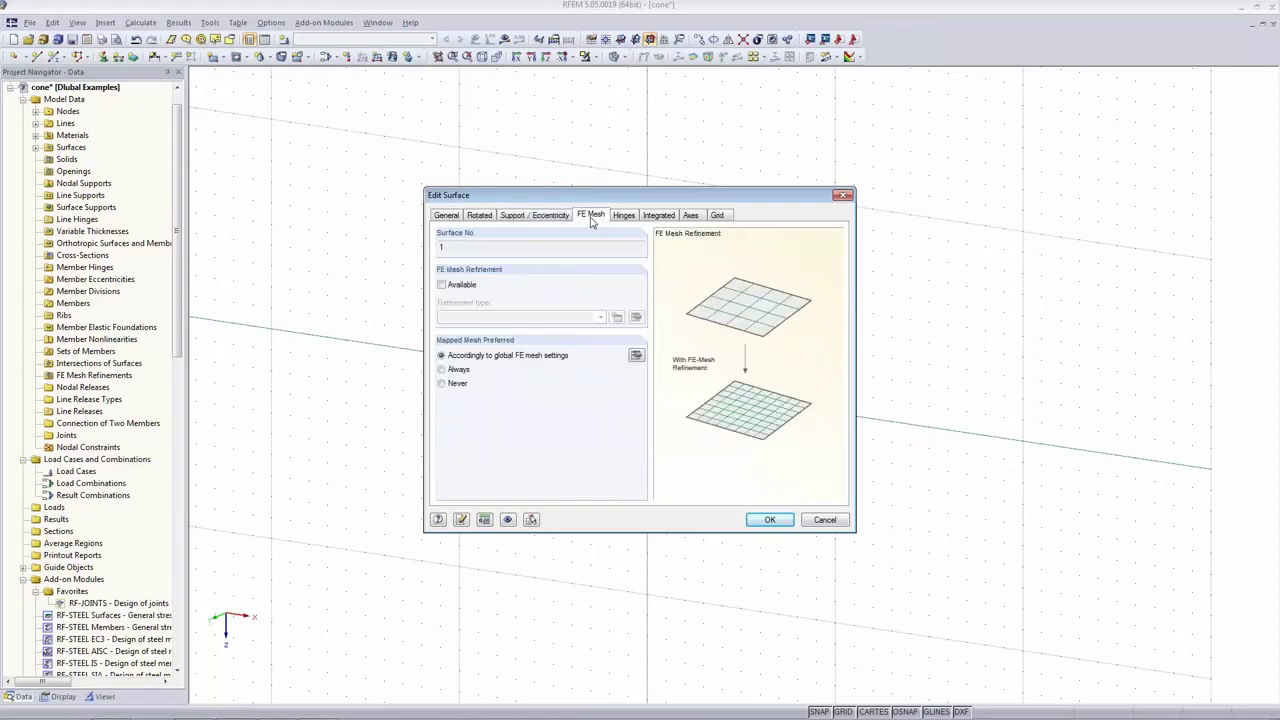
{"action": "left_click", "coordinate": [768, 520]}
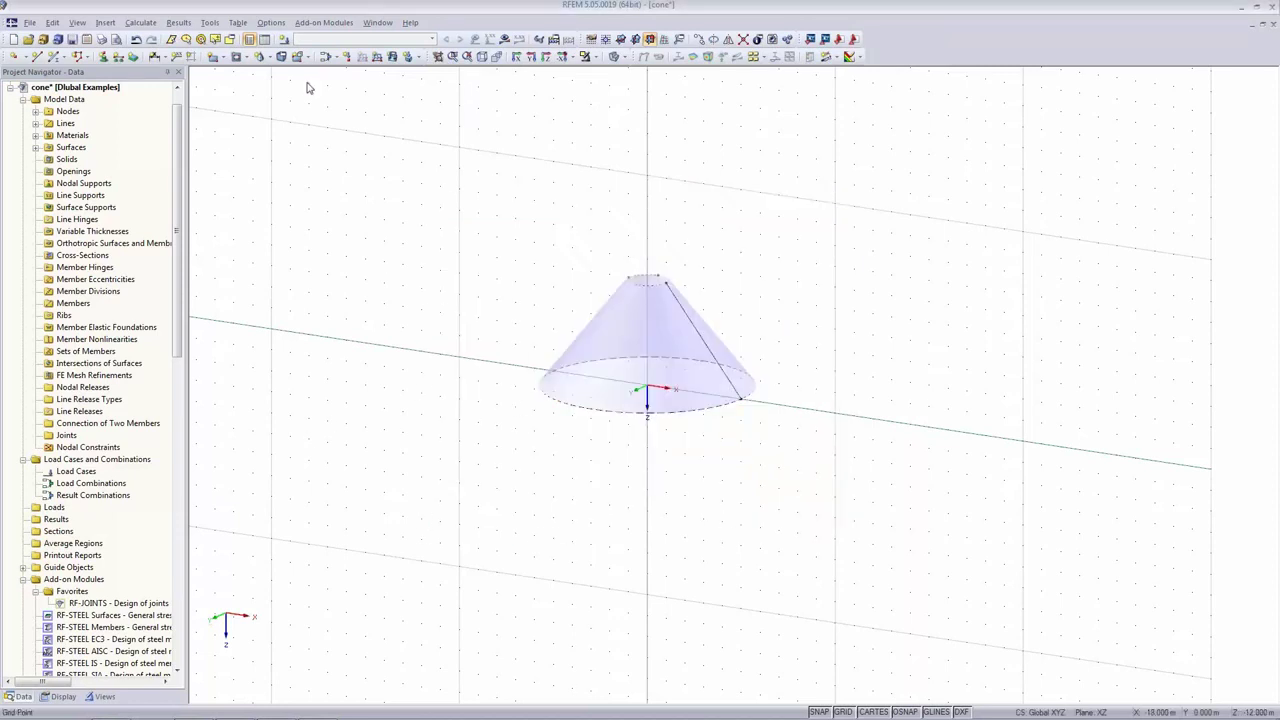
Set the shape of finite elements to Triangles only in the global FE mesh settings.
{"action": "left_click", "coordinate": [141, 22]}
{"action": "left_click", "coordinate": [152, 172]}
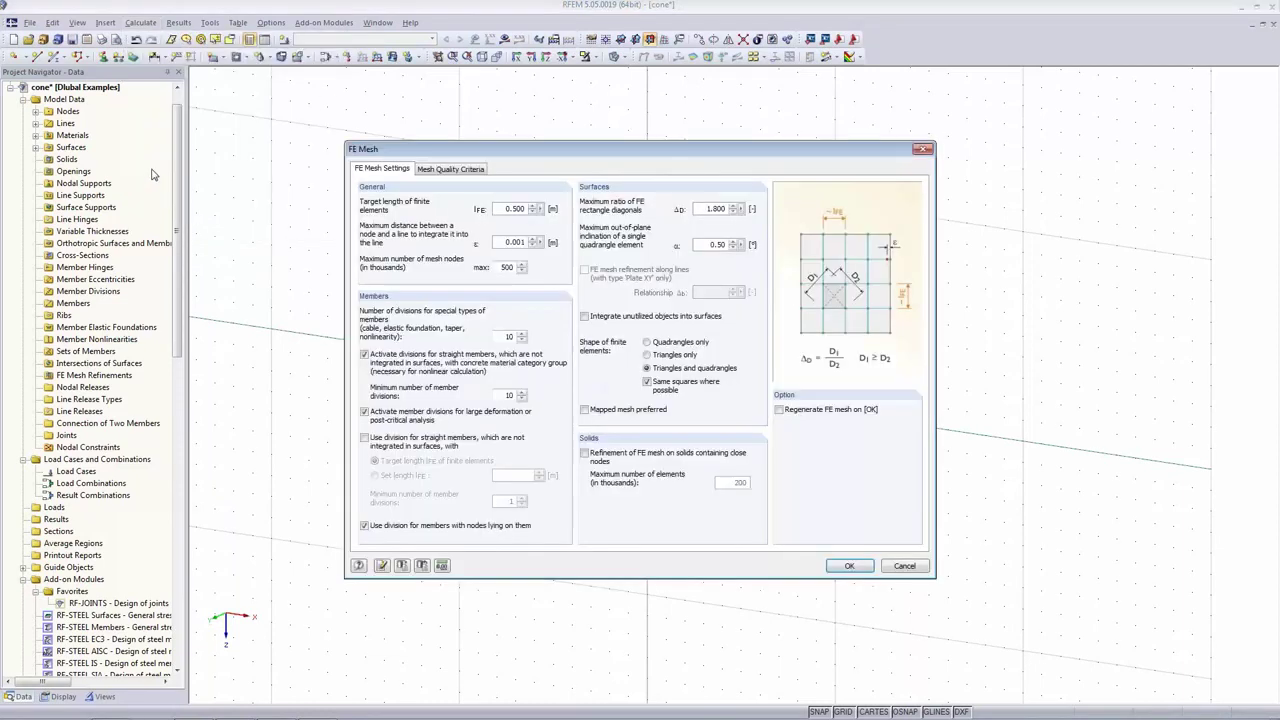
{"action": "left_click", "coordinate": [648, 357]}
{"action": "left_click", "coordinate": [848, 567]}
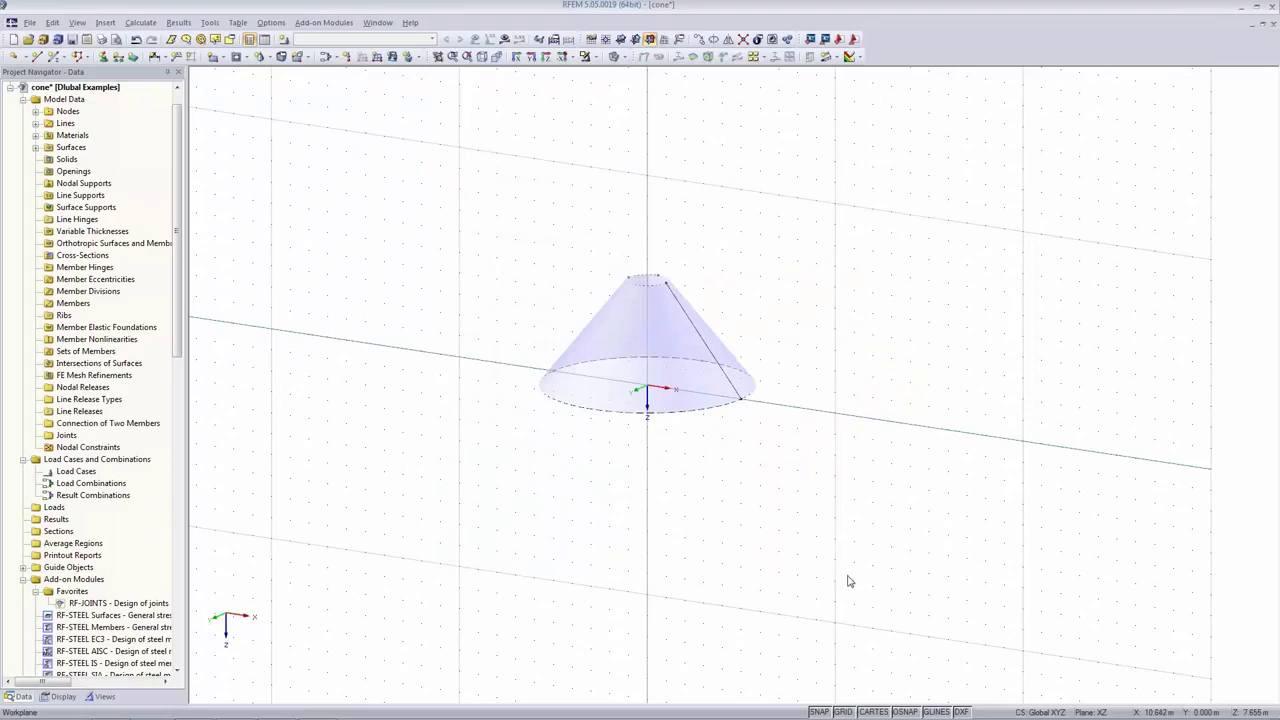
Assign hinged line supports to the base circle and the top circle of the cone.
{"action": "left_click", "coordinate": [116, 58]}
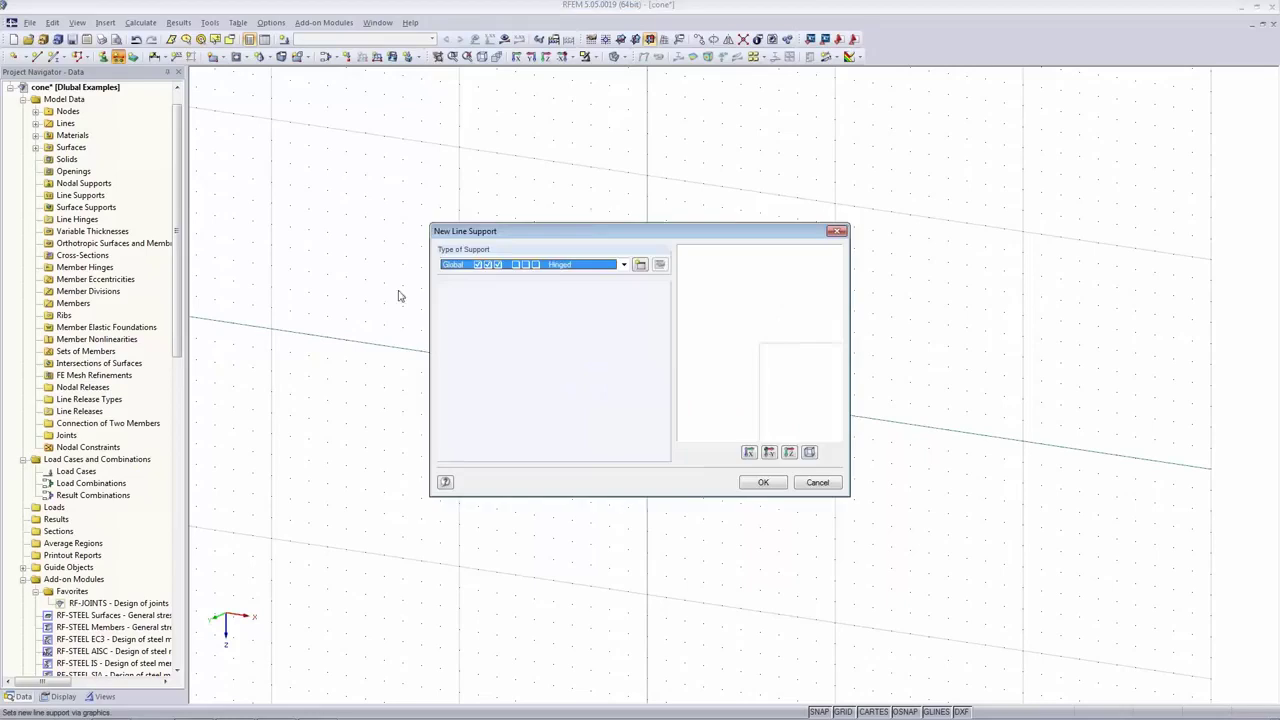
{"action": "left_click", "coordinate": [760, 482]}
{"action": "left_click", "coordinate": [697, 410]}
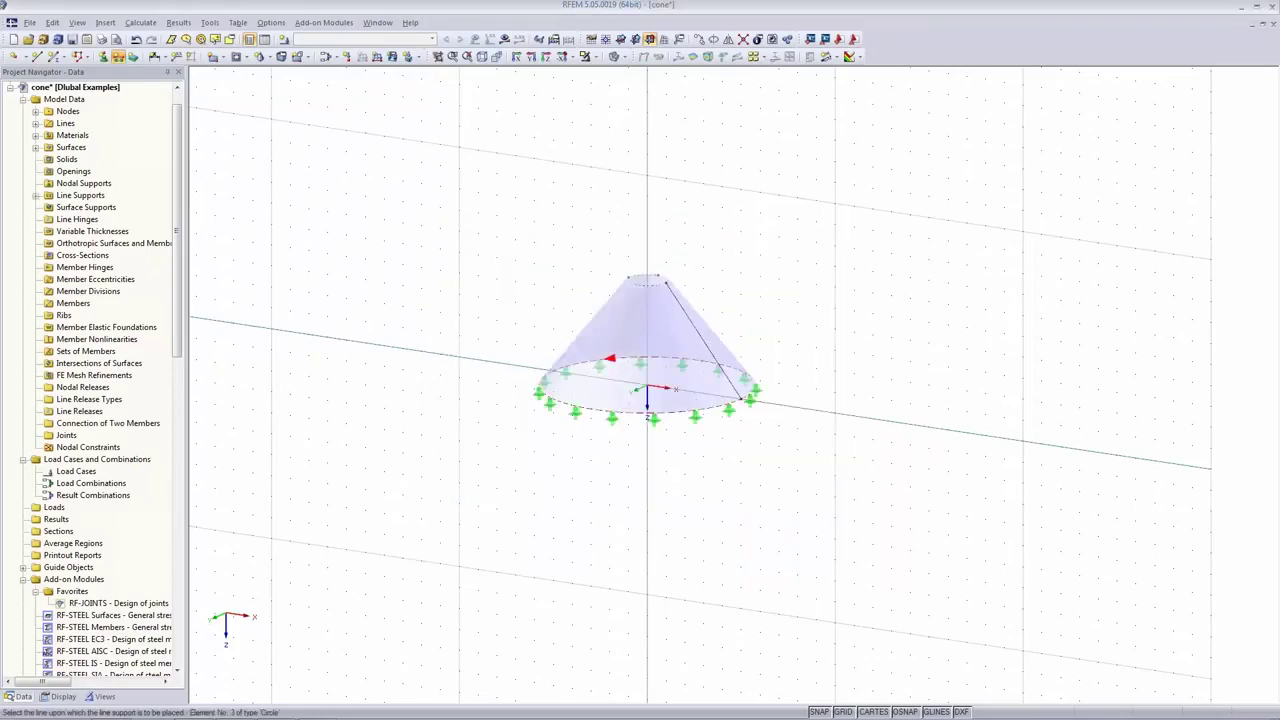
{"action": "left_click", "coordinate": [646, 281]}
{"action": "key", "text": "Escape"}
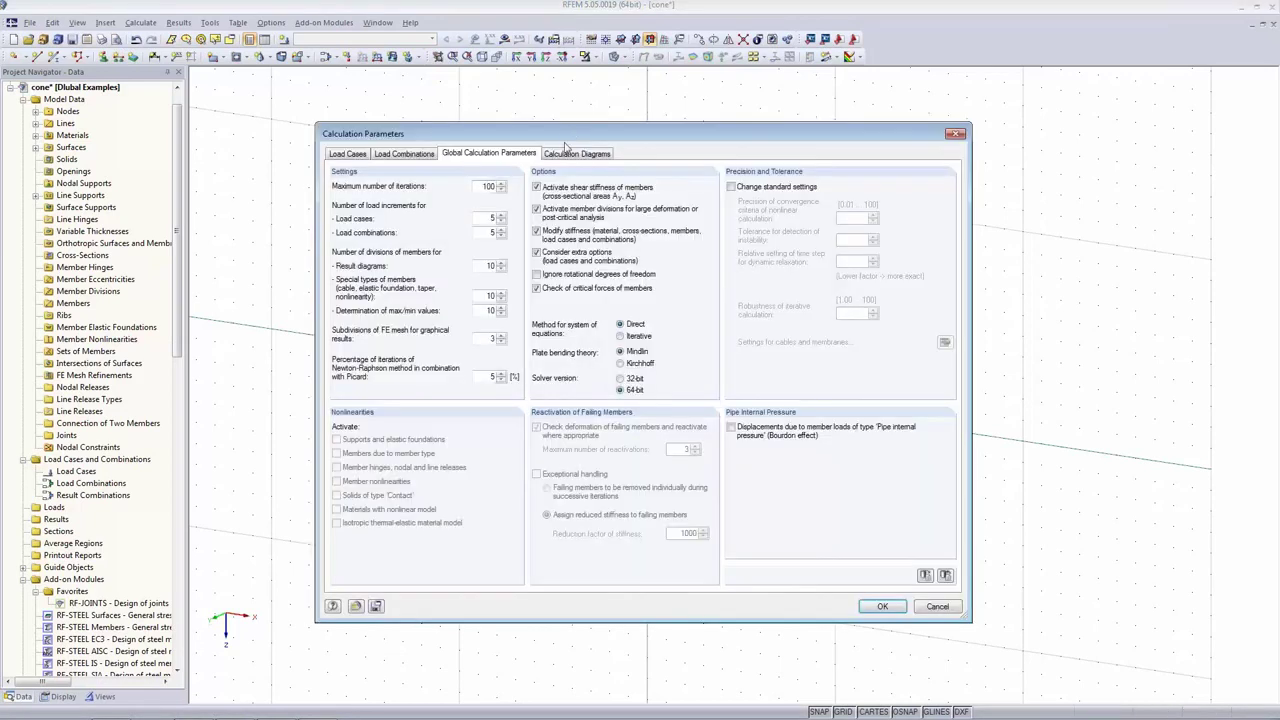
Close the calculation parameters and activate the RF-FORM-FINDING option in the cone model's general data.
{"action": "left_click", "coordinate": [882, 606]}
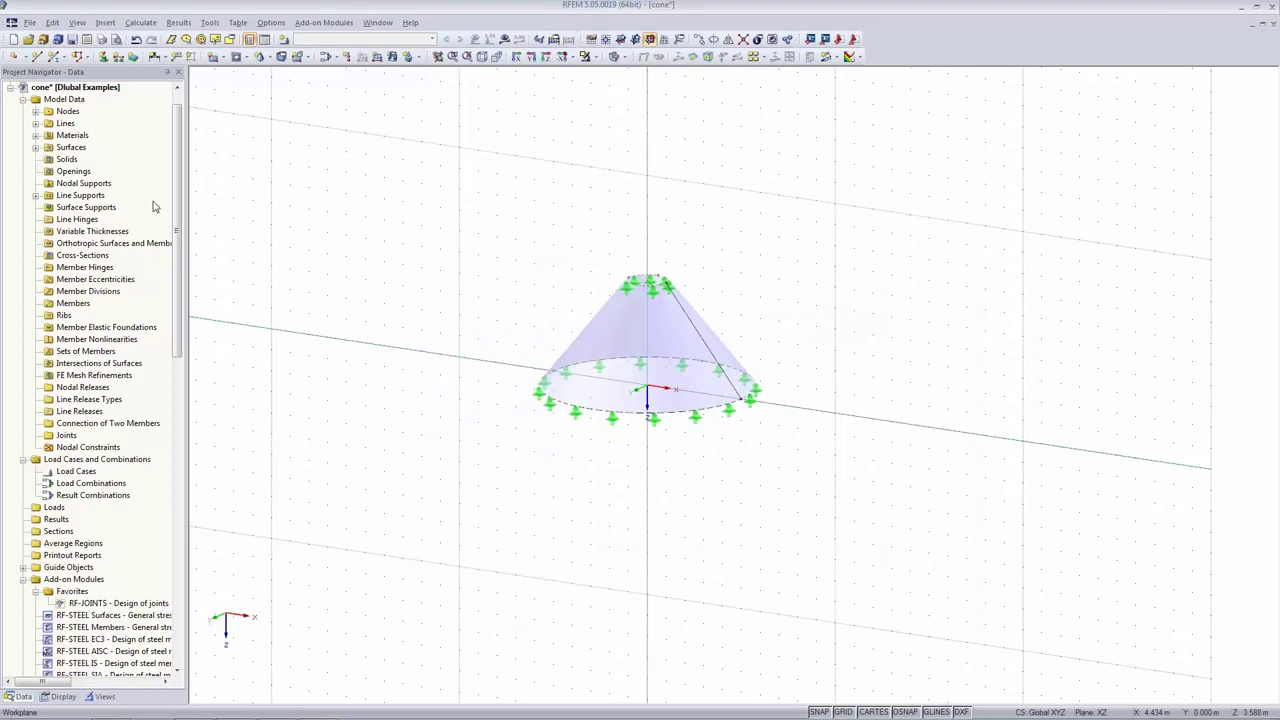
{"action": "scroll", "coordinate": [176, 276], "scroll_direction": "up", "scroll_amount": 1}
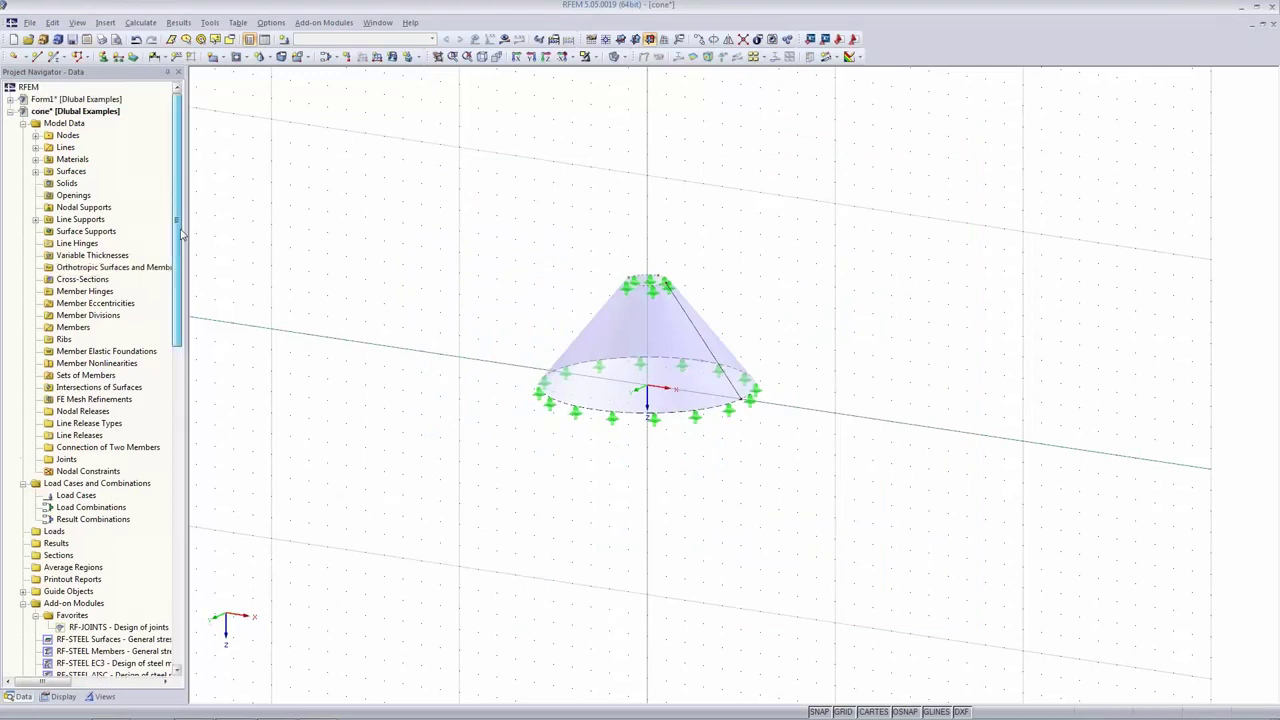
{"action": "left_click", "coordinate": [97, 113]}
{"action": "right_click", "coordinate": [99, 117]}
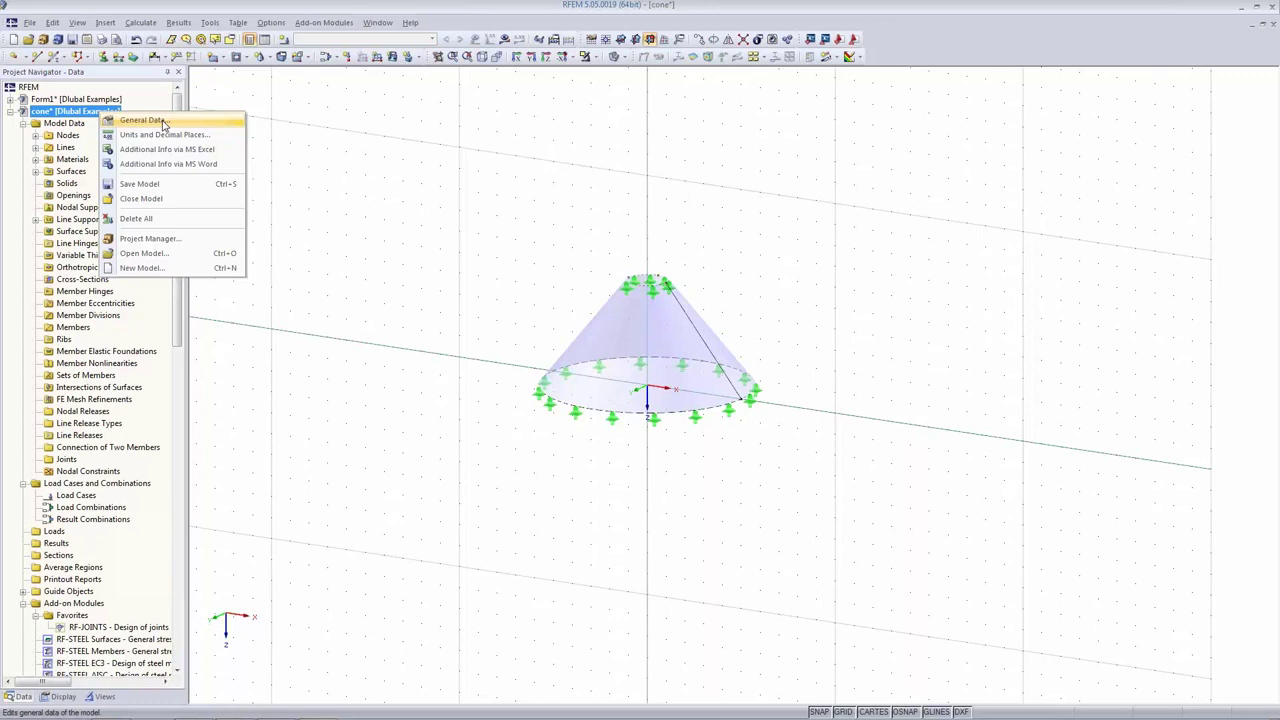
{"action": "left_click", "coordinate": [150, 120]}
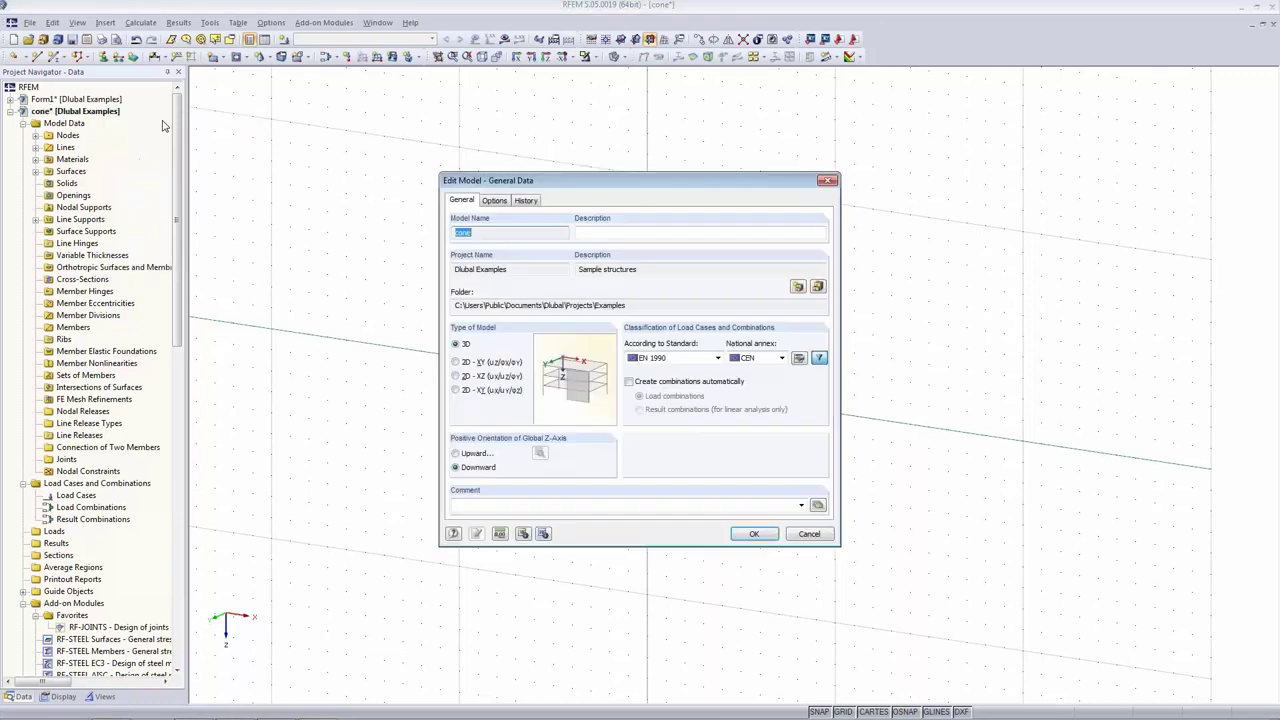
{"action": "left_click", "coordinate": [494, 200]}
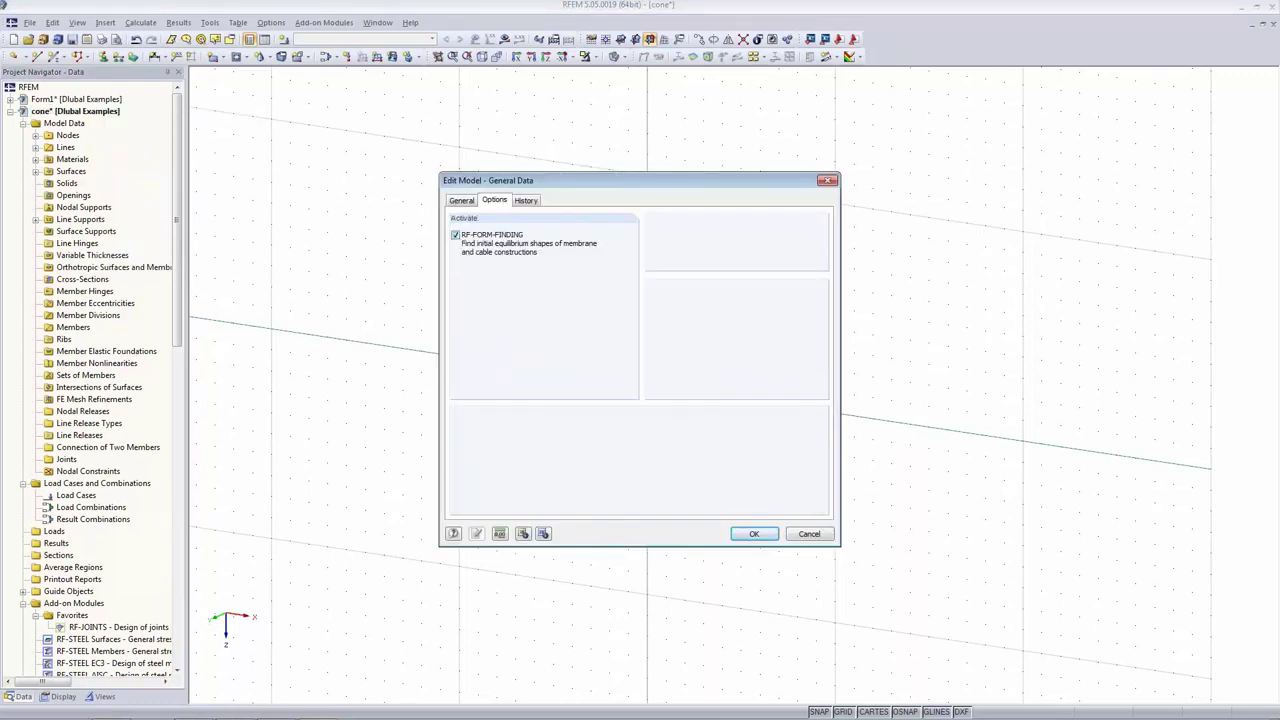
{"action": "left_click", "coordinate": [750, 534]}
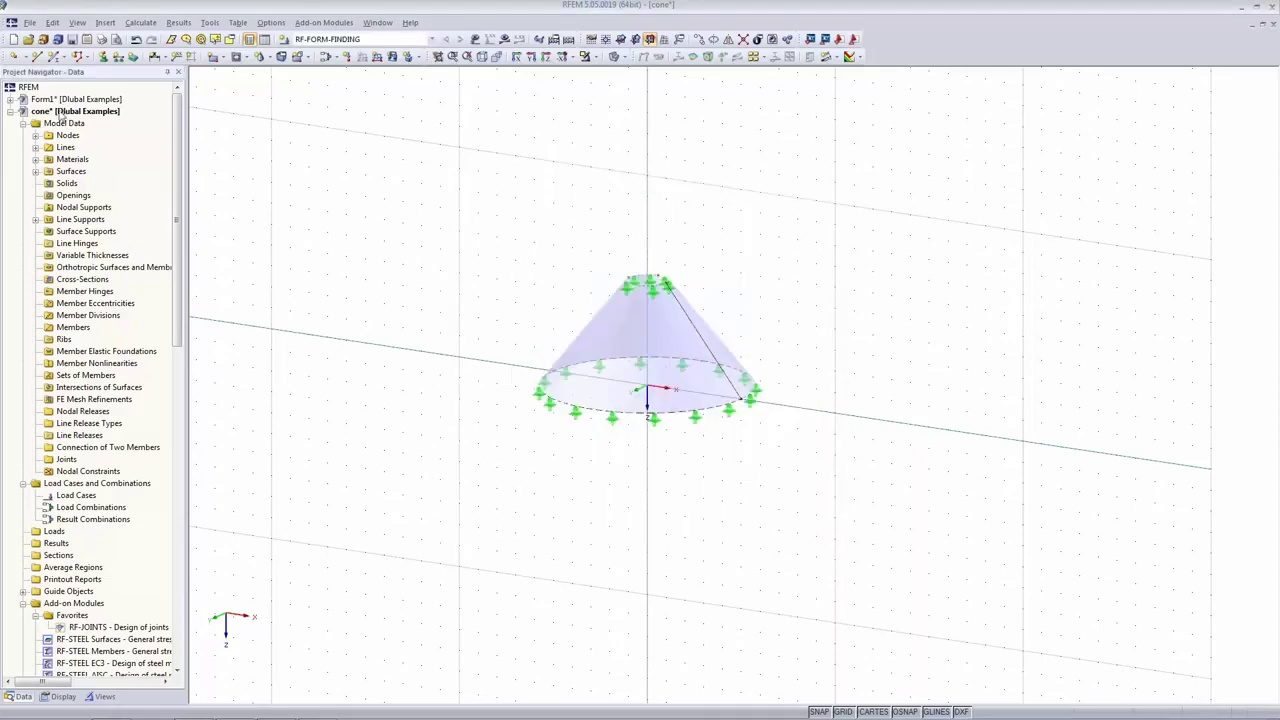
Apply an isotropic form-finding prestress of 1.0 kN/m along warp and weft to the cone surface.
{"action": "double_click", "coordinate": [615, 372]}
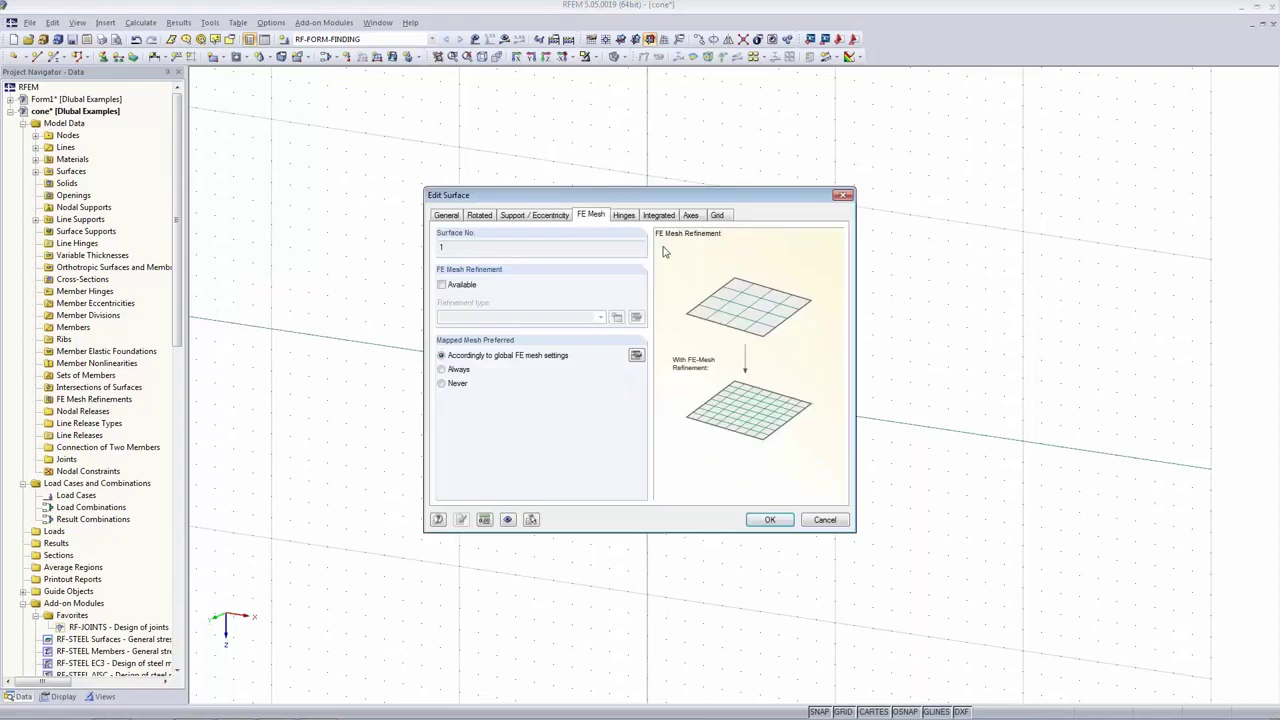
{"action": "left_click", "coordinate": [447, 217]}
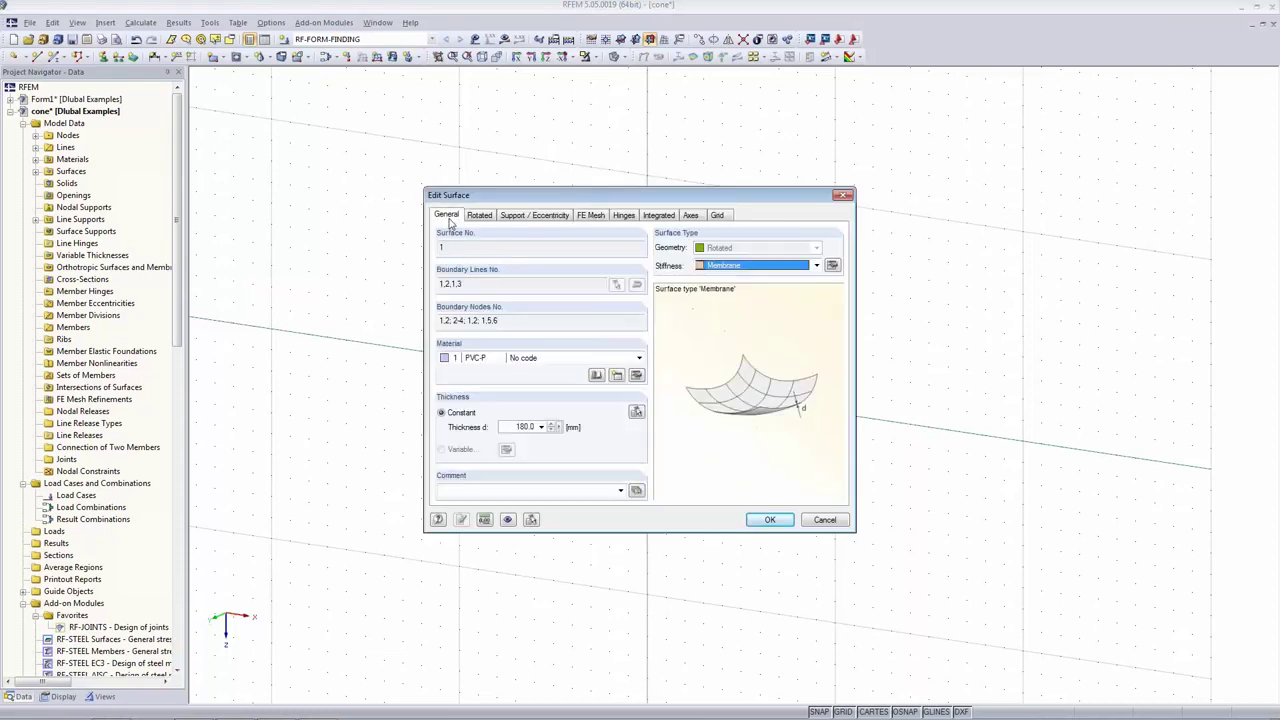
{"action": "left_click", "coordinate": [833, 266]}
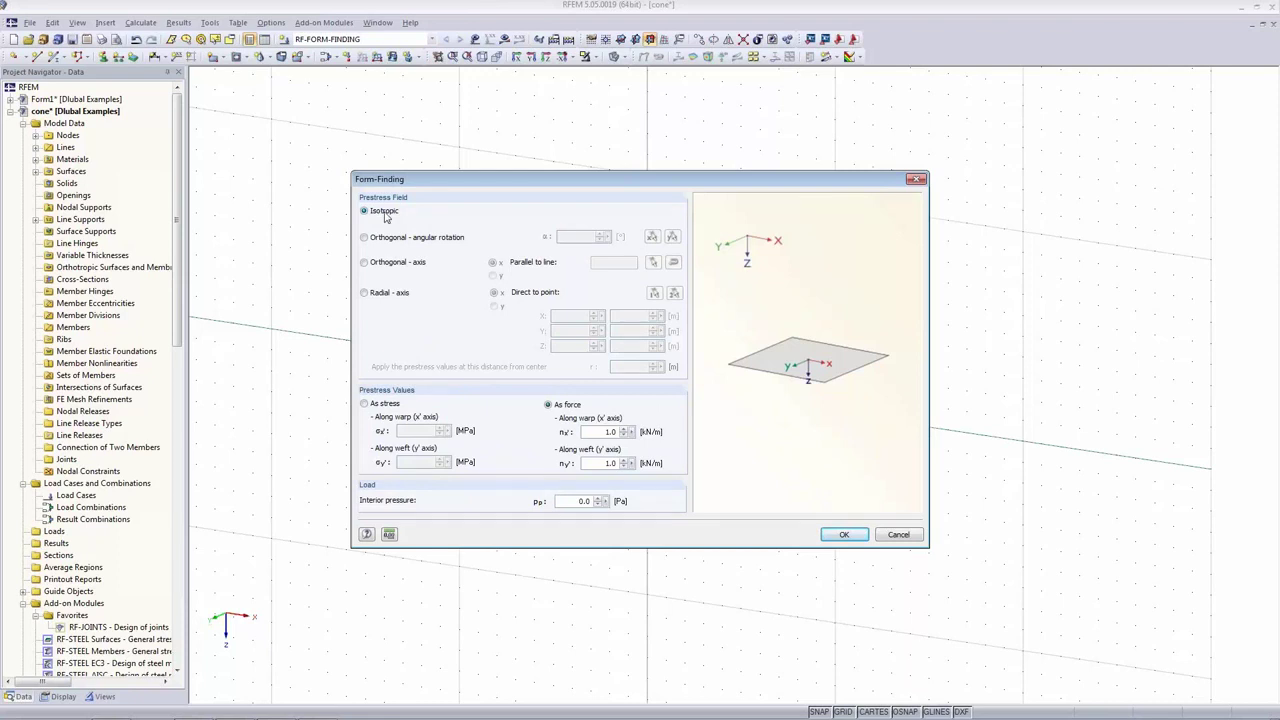
{"action": "left_click_drag", "start_coordinate": [499, 190], "coordinate": [486, 262]}
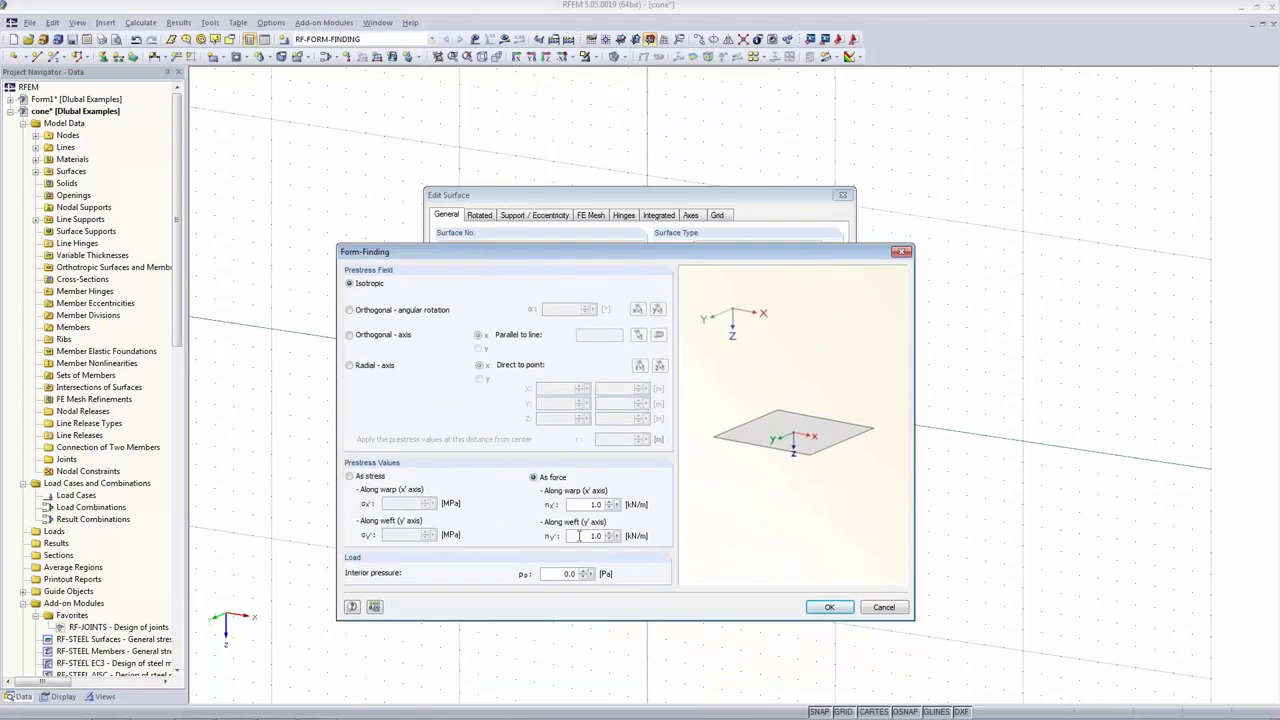
{"action": "left_click", "coordinate": [829, 607]}
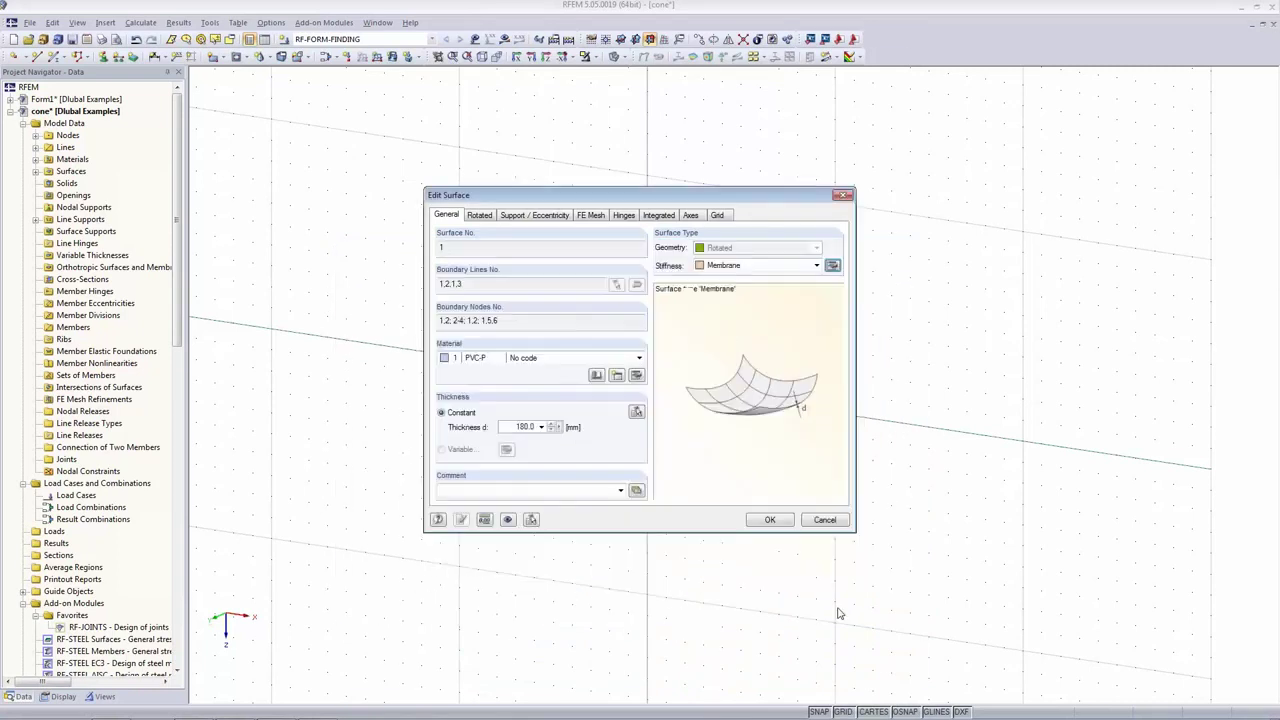
{"action": "left_click", "coordinate": [772, 519]}
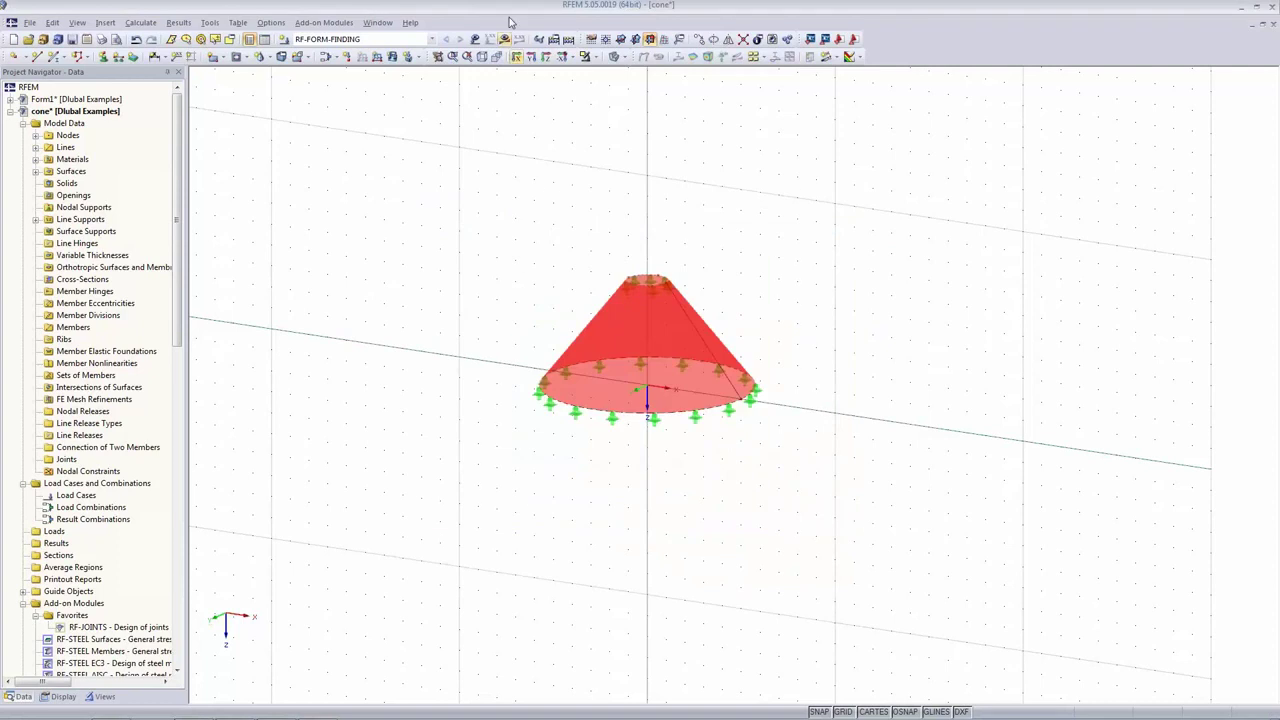
{"action": "left_click", "coordinate": [508, 205]}
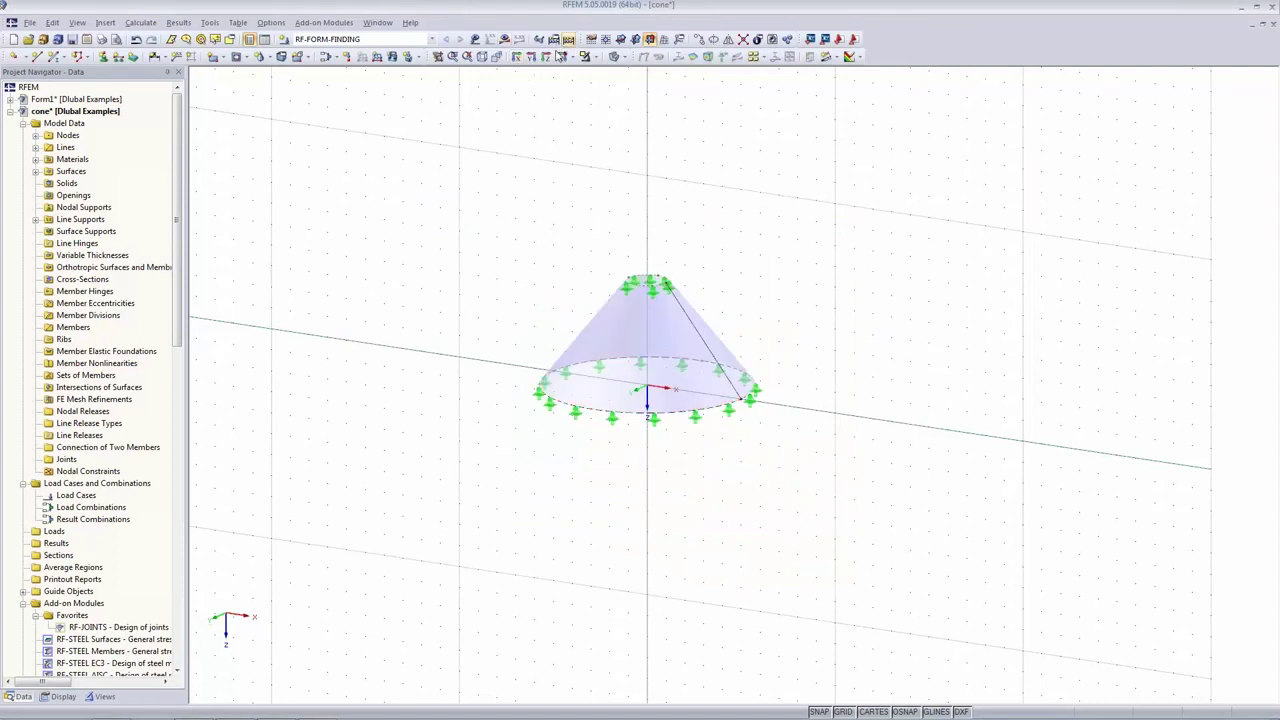
Set the form-finding calculation to the Projection method with 50 iterations for loading prestress.
{"action": "left_click", "coordinate": [574, 55]}
{"action": "left_click", "coordinate": [649, 155]}
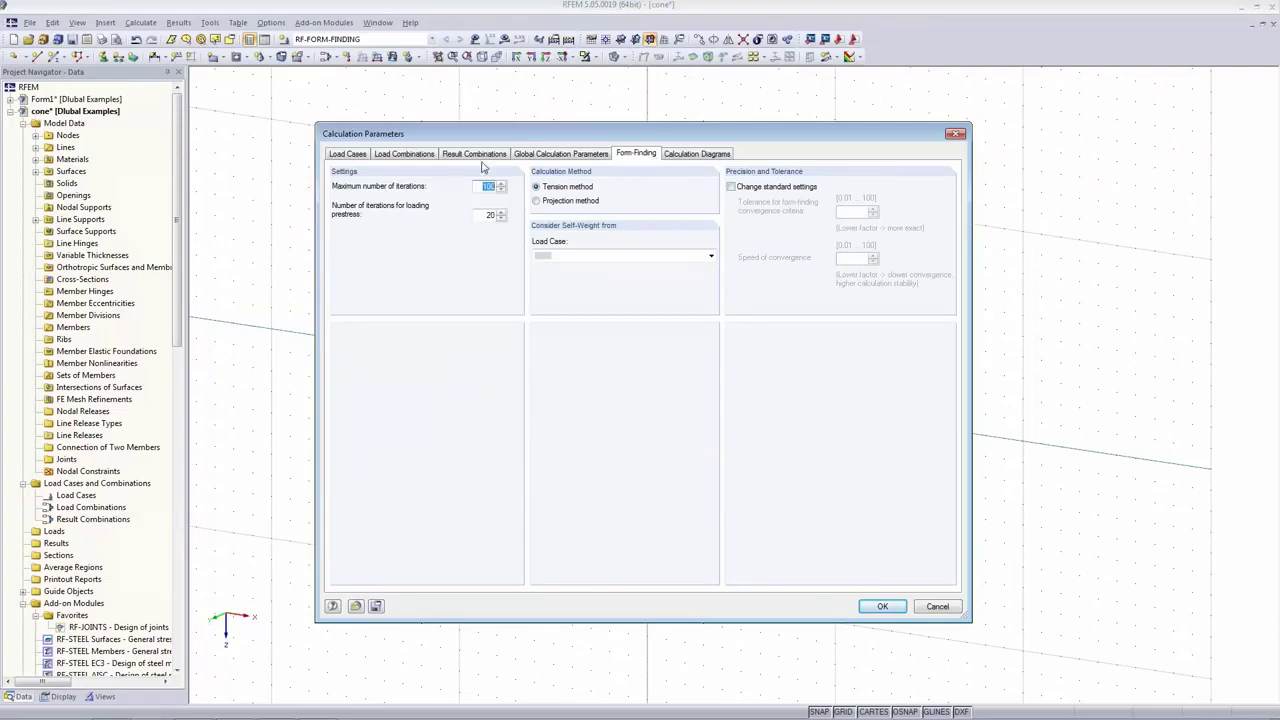
{"action": "left_click", "coordinate": [555, 203]}
{"action": "double_click", "coordinate": [489, 215]}
{"action": "type", "text": "50"}
{"action": "key", "text": "Tab"}
{"action": "left_click", "coordinate": [884, 607]}
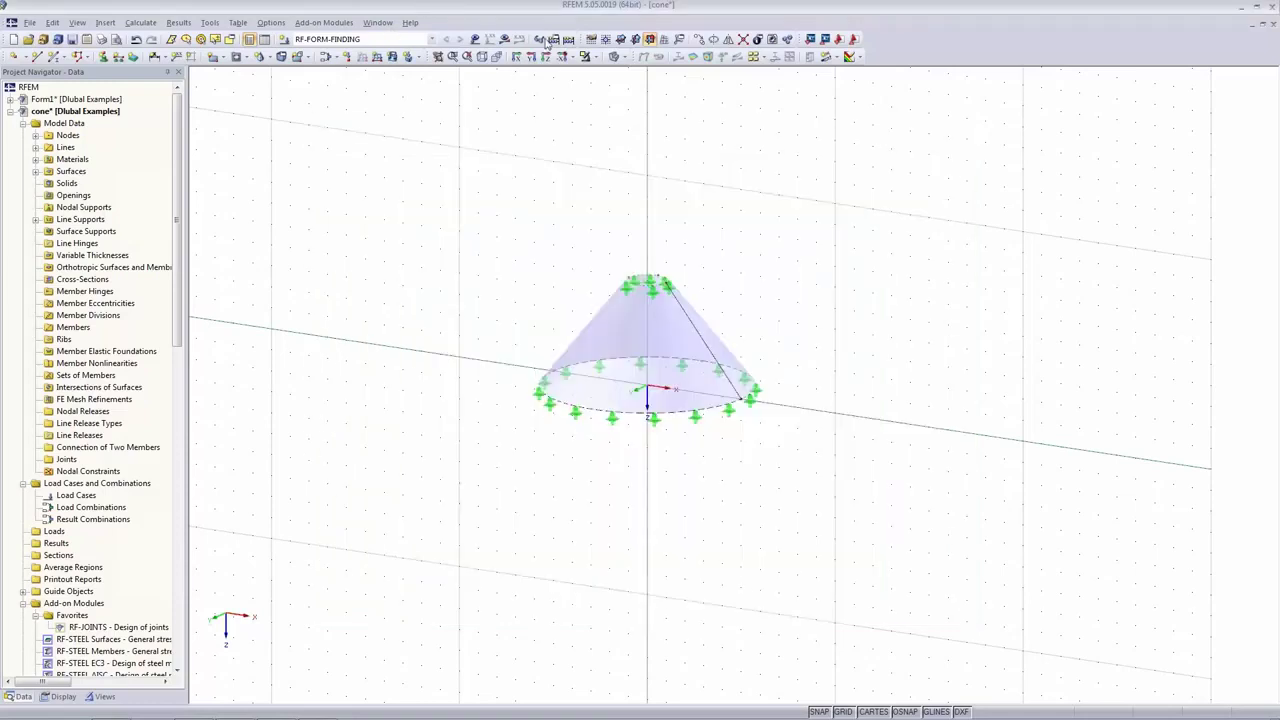
Run the RF-FORM-FINDING calculation of the cone and display its global deformations.
{"action": "left_click", "coordinate": [505, 39]}
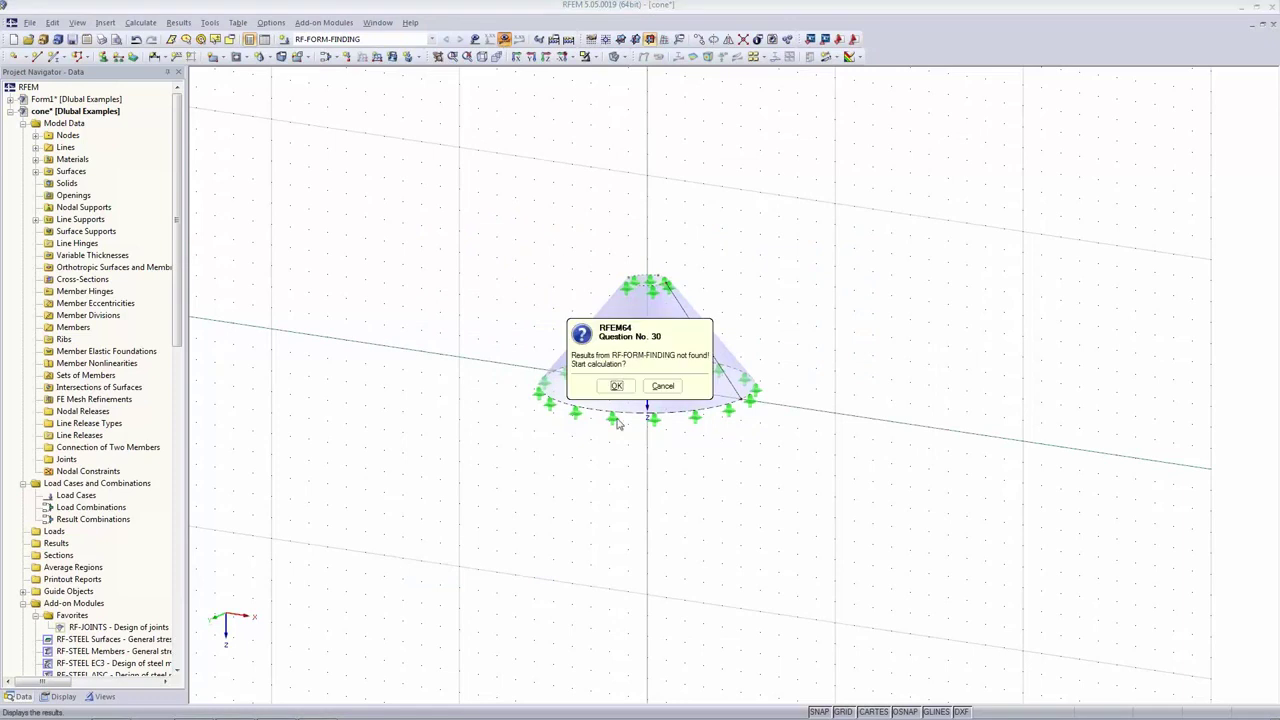
{"action": "left_click", "coordinate": [645, 388]}
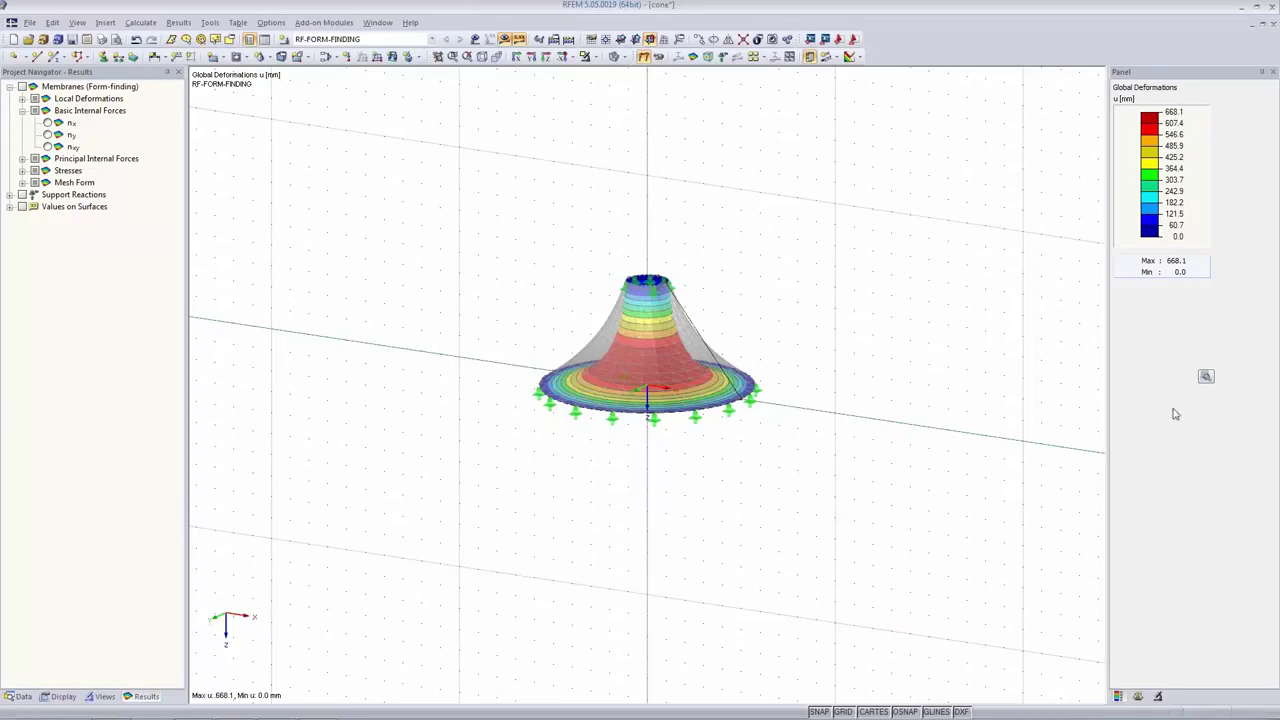
Set the deformation display factor to 0 and show the cone's basic internal forces n-x and n-y.
{"action": "left_click", "coordinate": [1137, 697]}
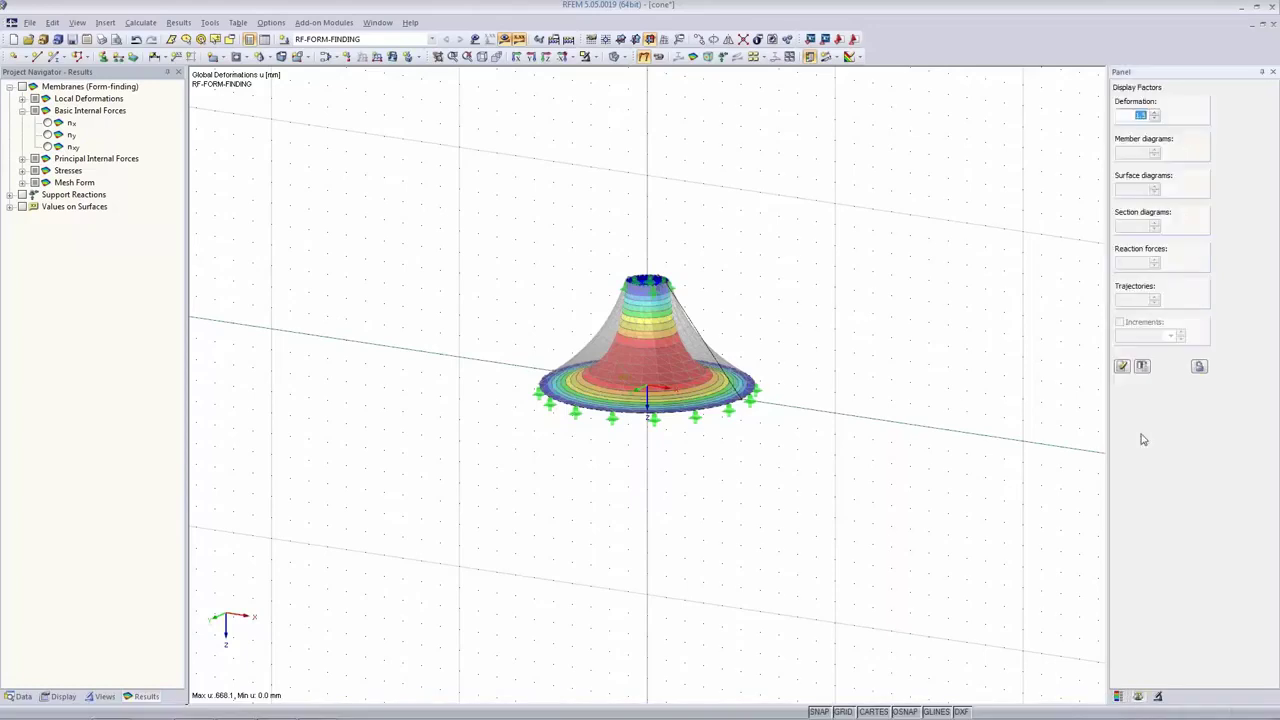
{"action": "type", "text": "0"}
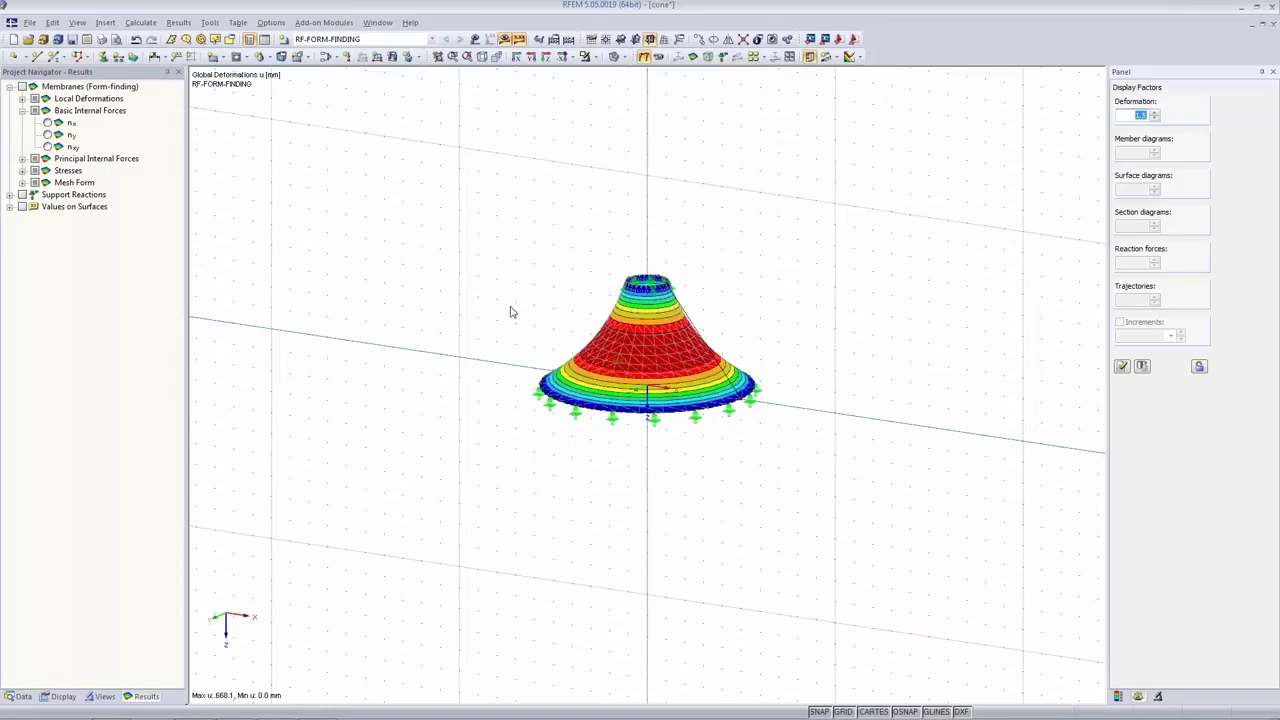
{"action": "left_click", "coordinate": [1119, 695]}
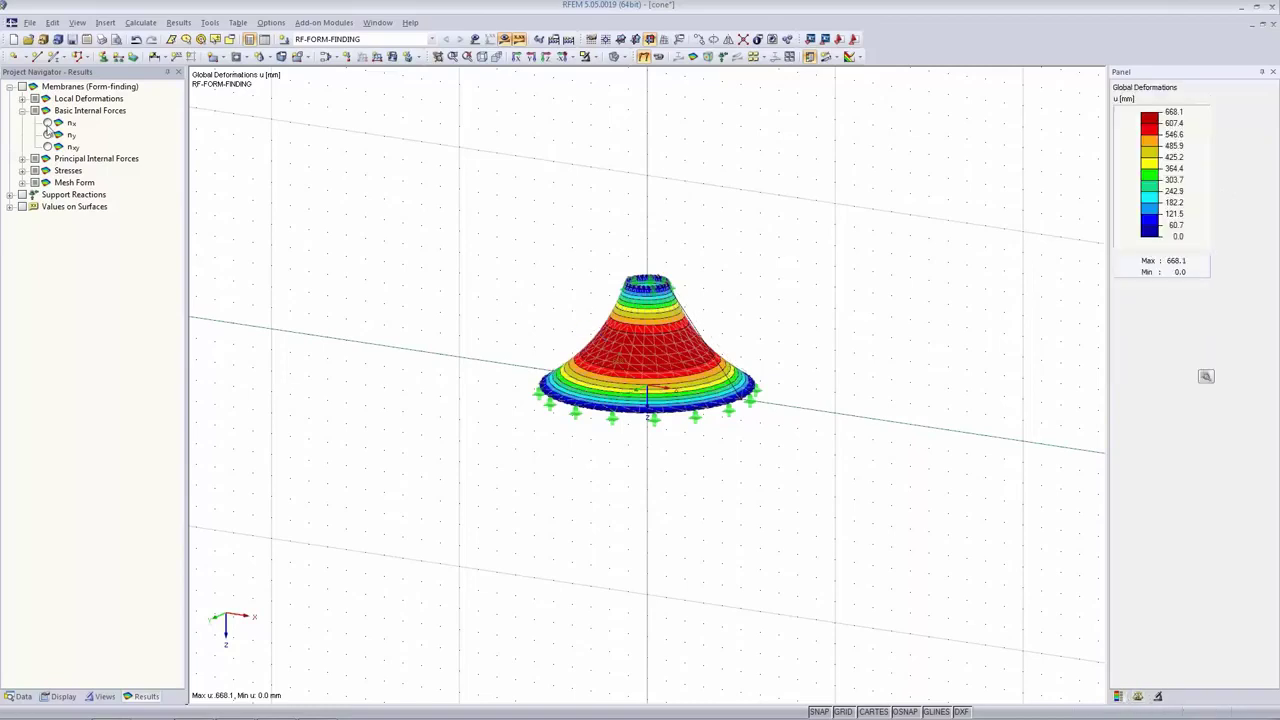
{"action": "left_click", "coordinate": [47, 123]}
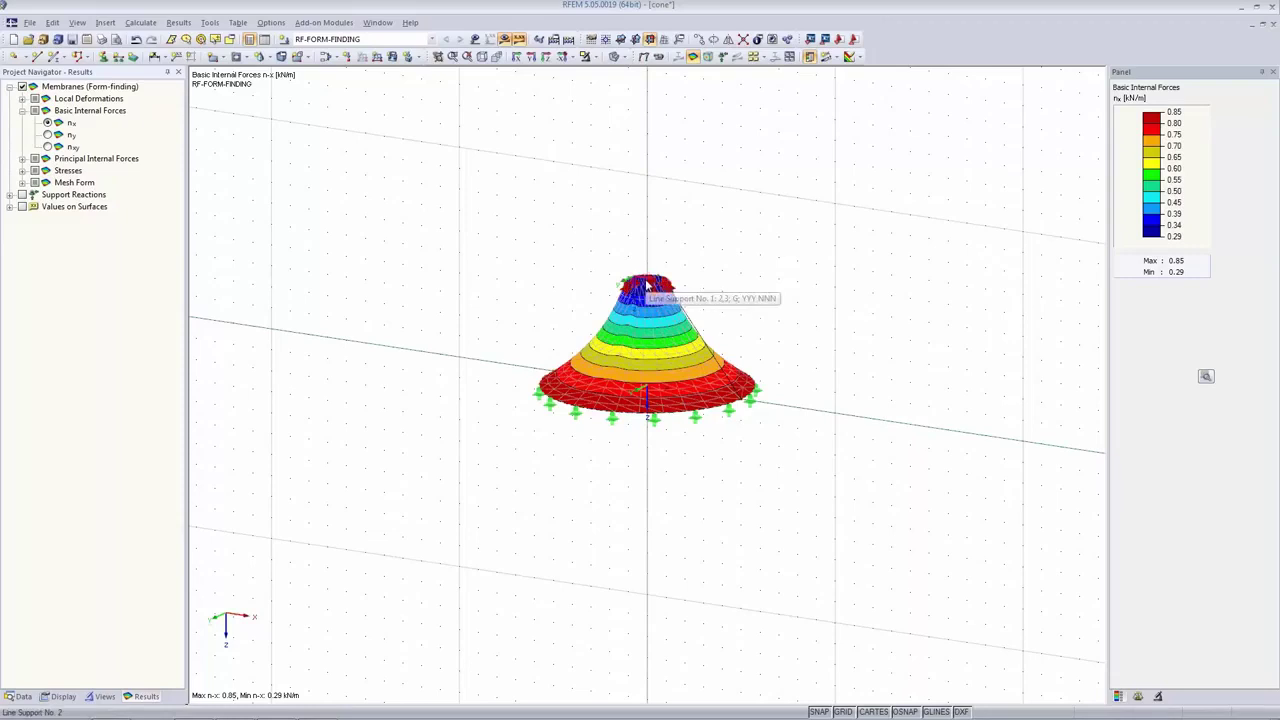
{"action": "left_click", "coordinate": [48, 135]}
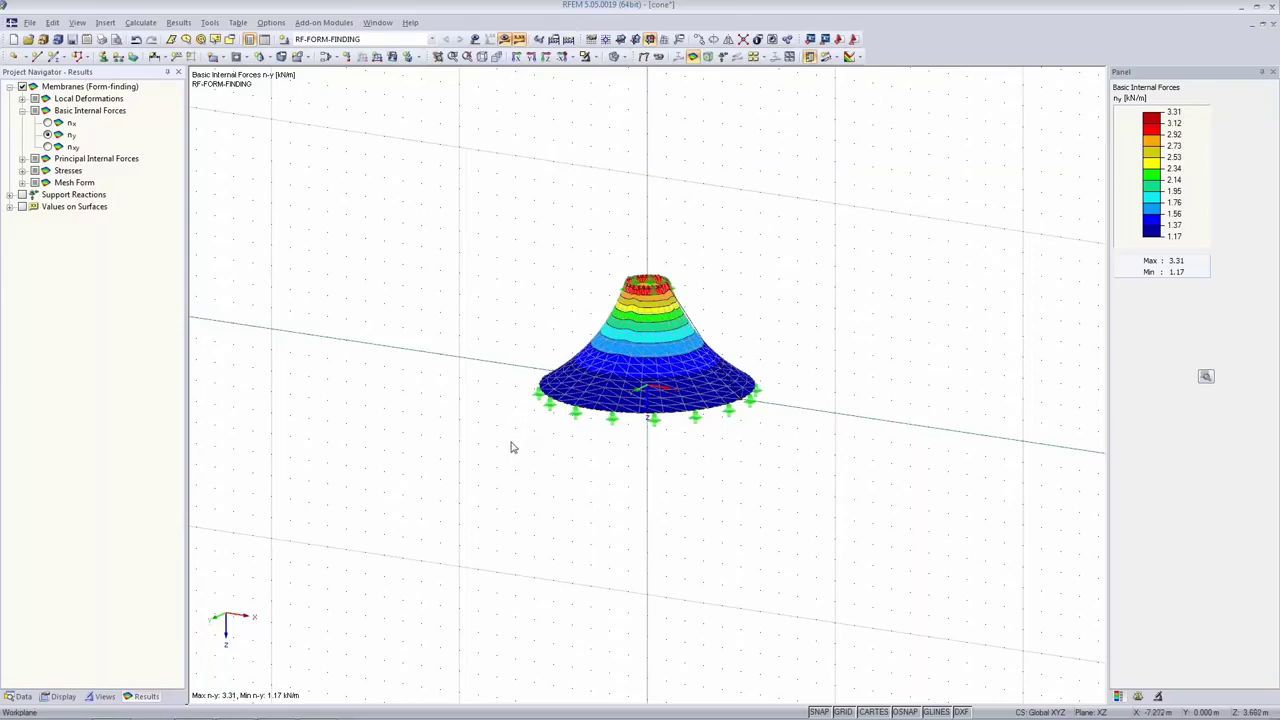
Change the cone's form-finding calculation to the Tension method and accept deleting the existing results.
{"action": "left_click", "coordinate": [554, 39]}
{"action": "left_click", "coordinate": [629, 155]}
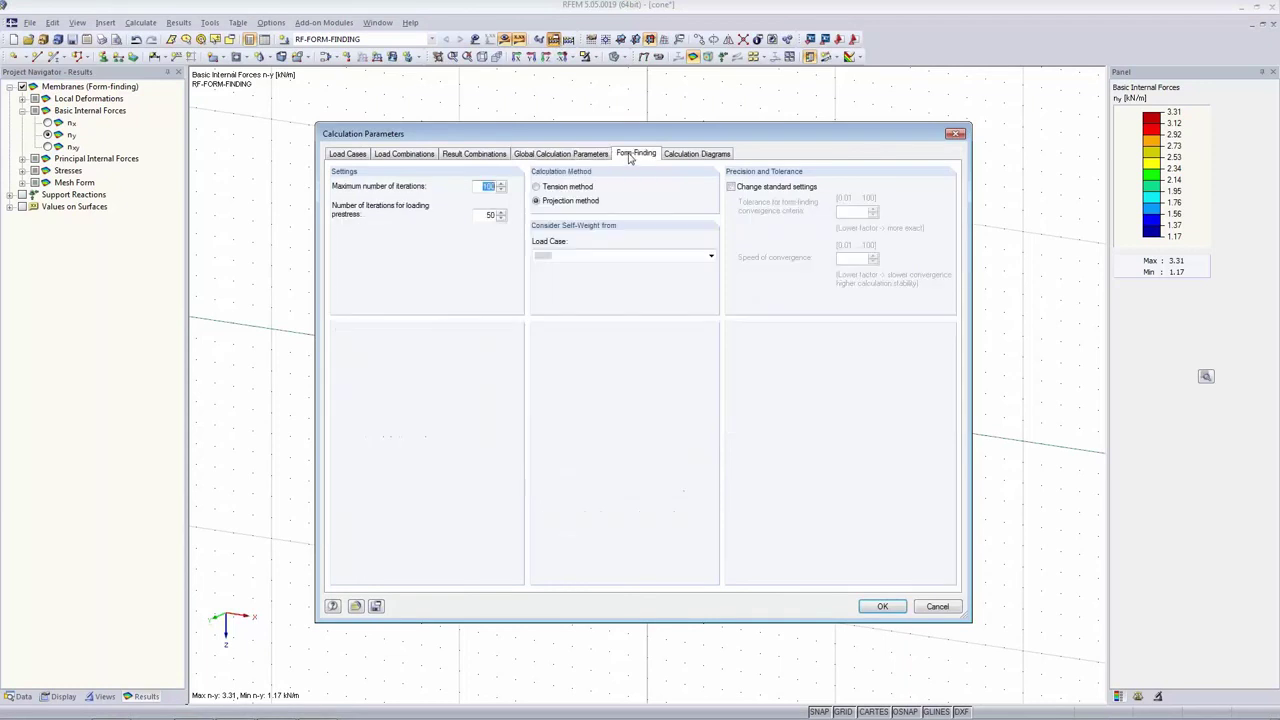
{"action": "left_click", "coordinate": [539, 188]}
{"action": "left_click", "coordinate": [882, 607]}
{"action": "left_click", "coordinate": [620, 404]}
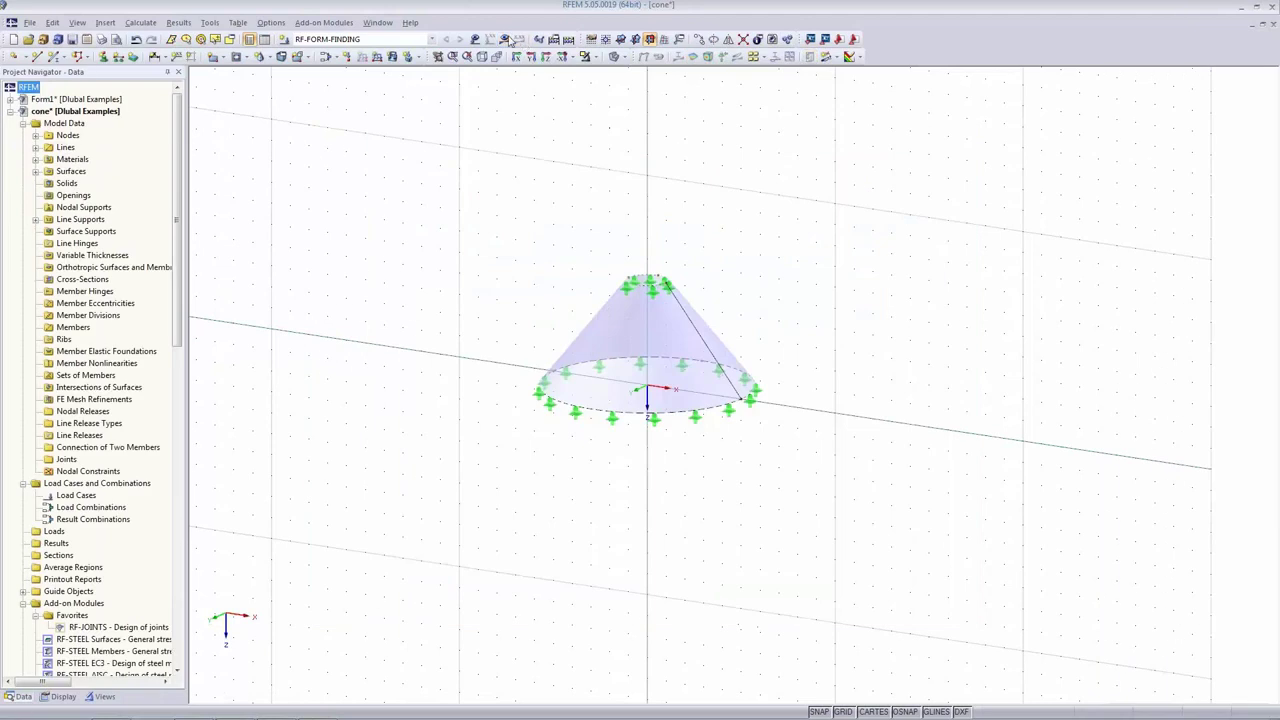
Run the form-finding with the Tension method and examine the cone's resulting shape and n-y forces.
{"action": "left_click", "coordinate": [506, 39]}
{"action": "left_click", "coordinate": [618, 387]}
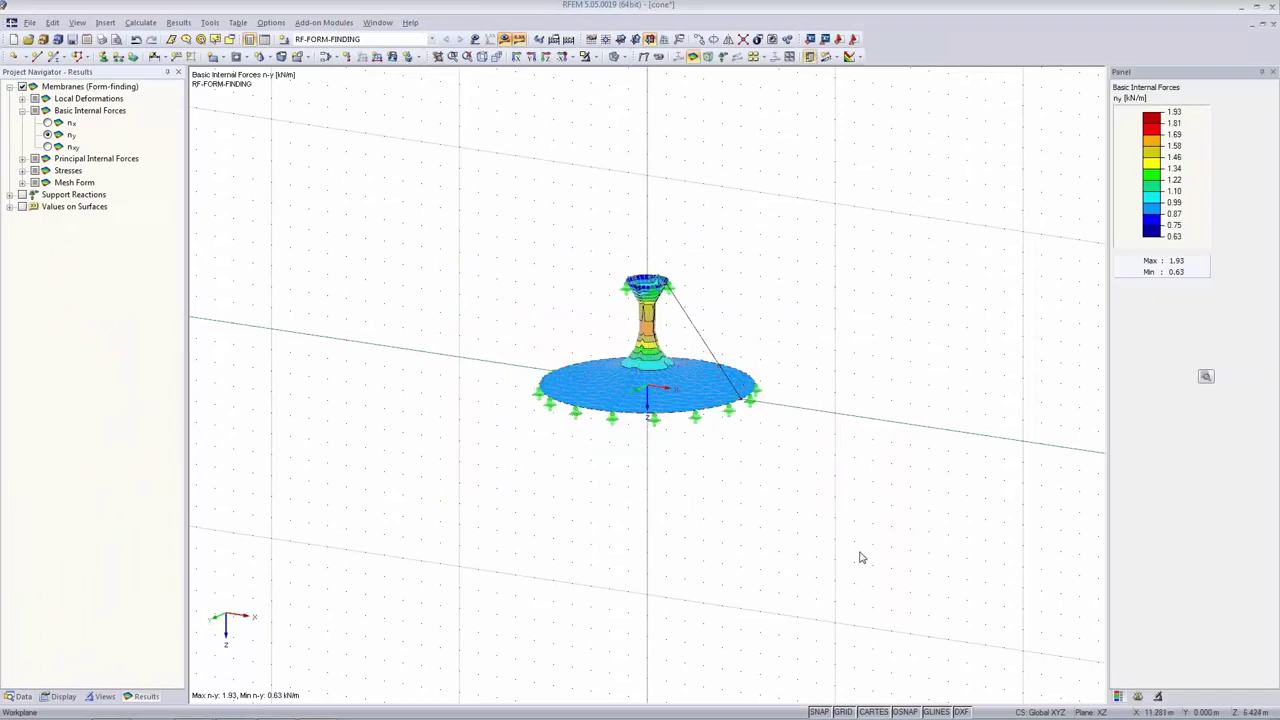
{"action": "scroll", "coordinate": [712, 318], "scroll_direction": "up", "scroll_amount": 5}
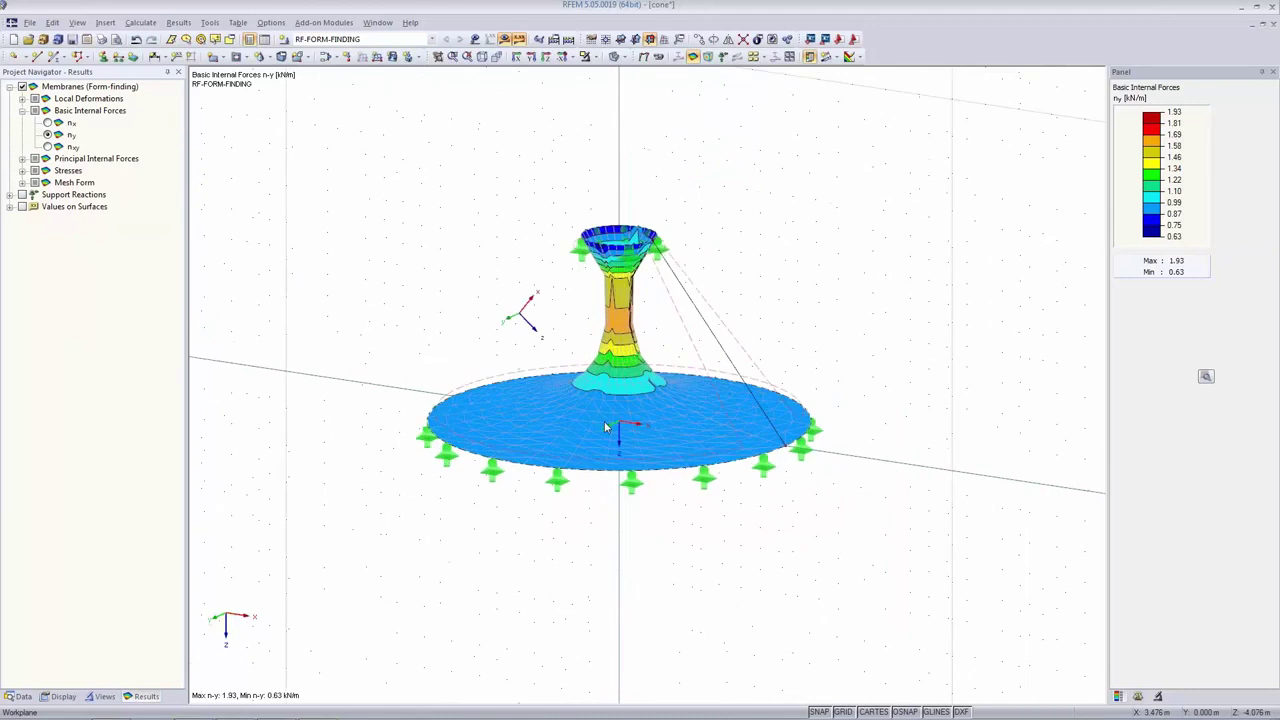
{"action": "middle_click_drag", "start_coordinate": [991, 275], "coordinate": [991, 327]}
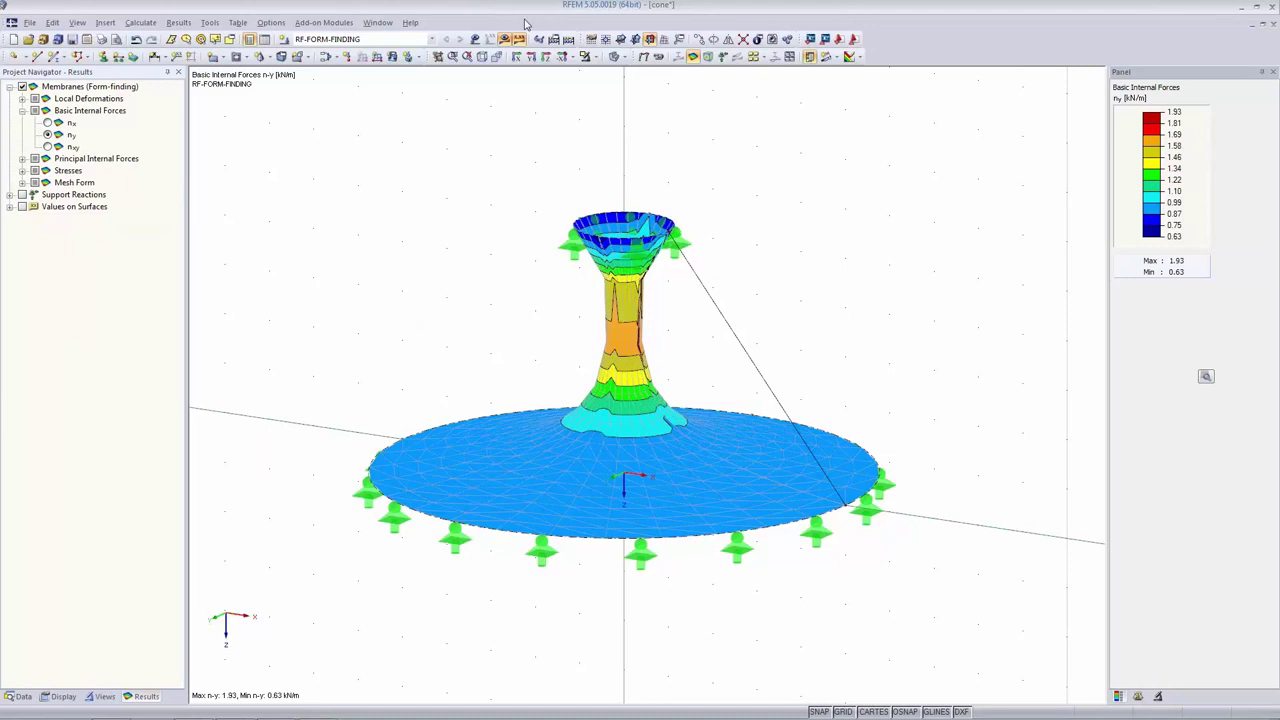
Restore the Projection method for form-finding, accept deleting the results, and recalculate the cone's n-y forces.
{"action": "left_click", "coordinate": [555, 41]}
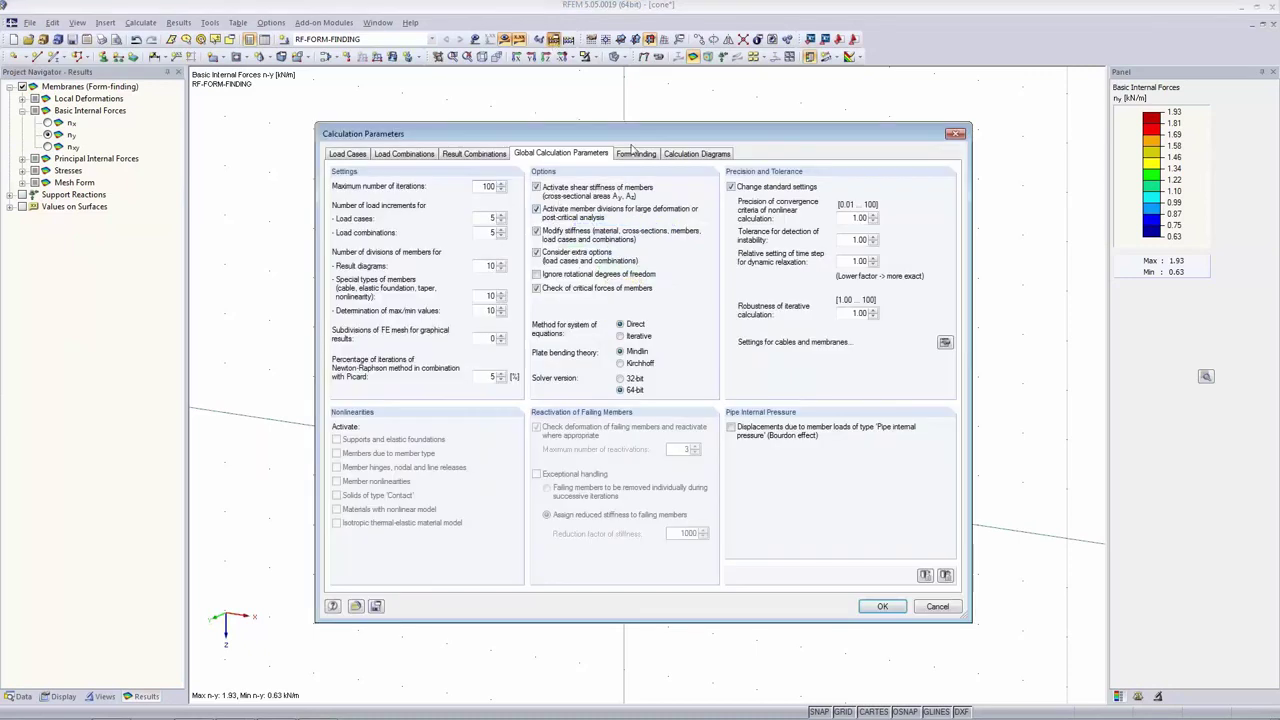
{"action": "left_click", "coordinate": [636, 155]}
{"action": "left_click", "coordinate": [575, 201]}
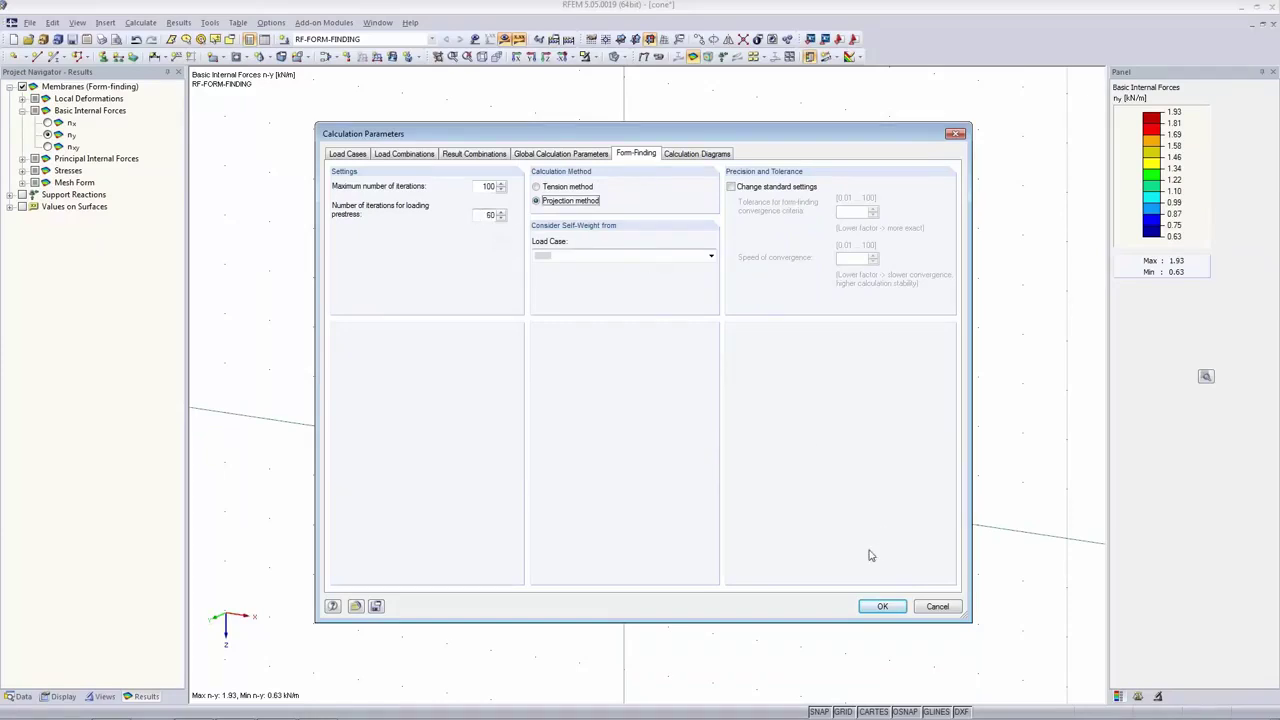
{"action": "left_click", "coordinate": [883, 606]}
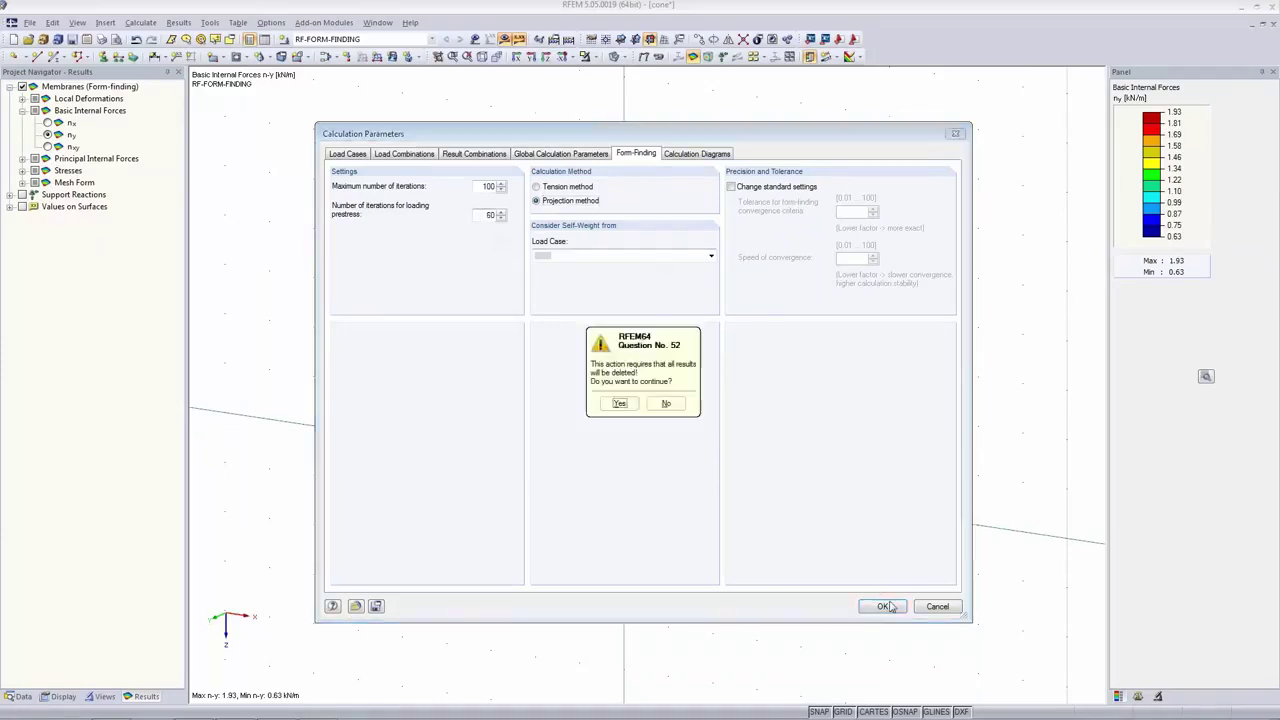
{"action": "left_click", "coordinate": [628, 401]}
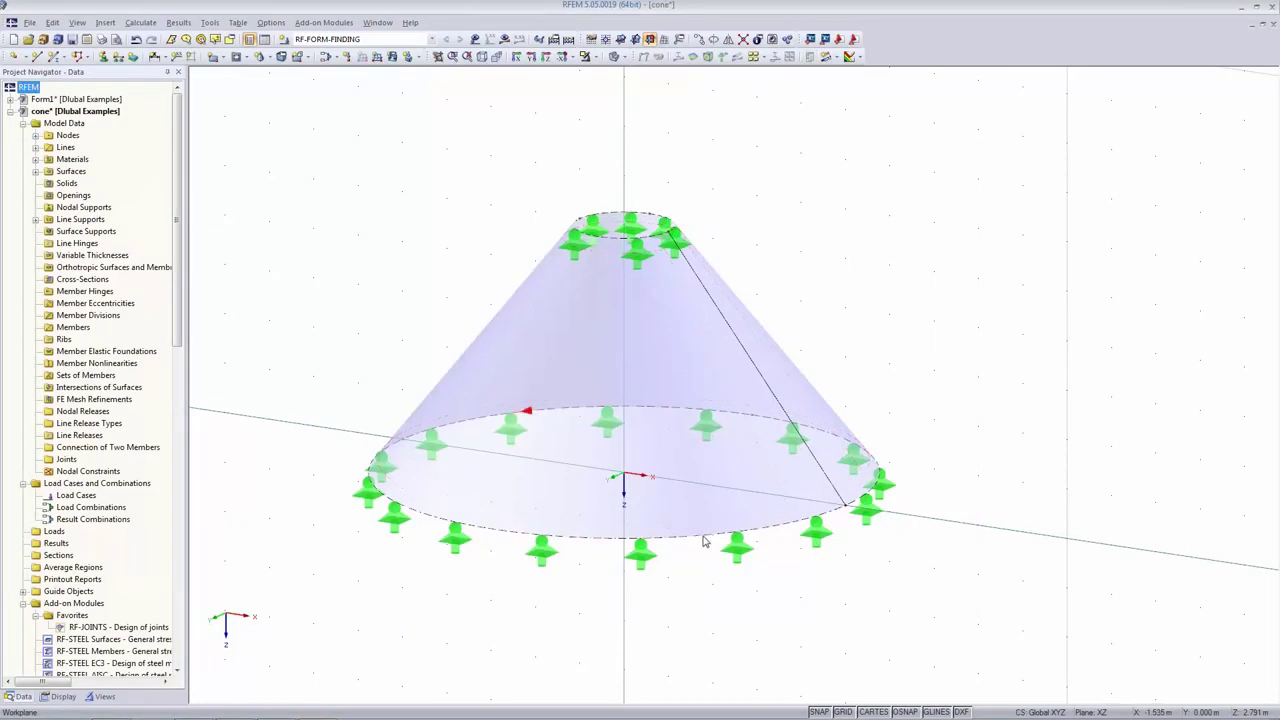
{"action": "left_click", "coordinate": [504, 39]}
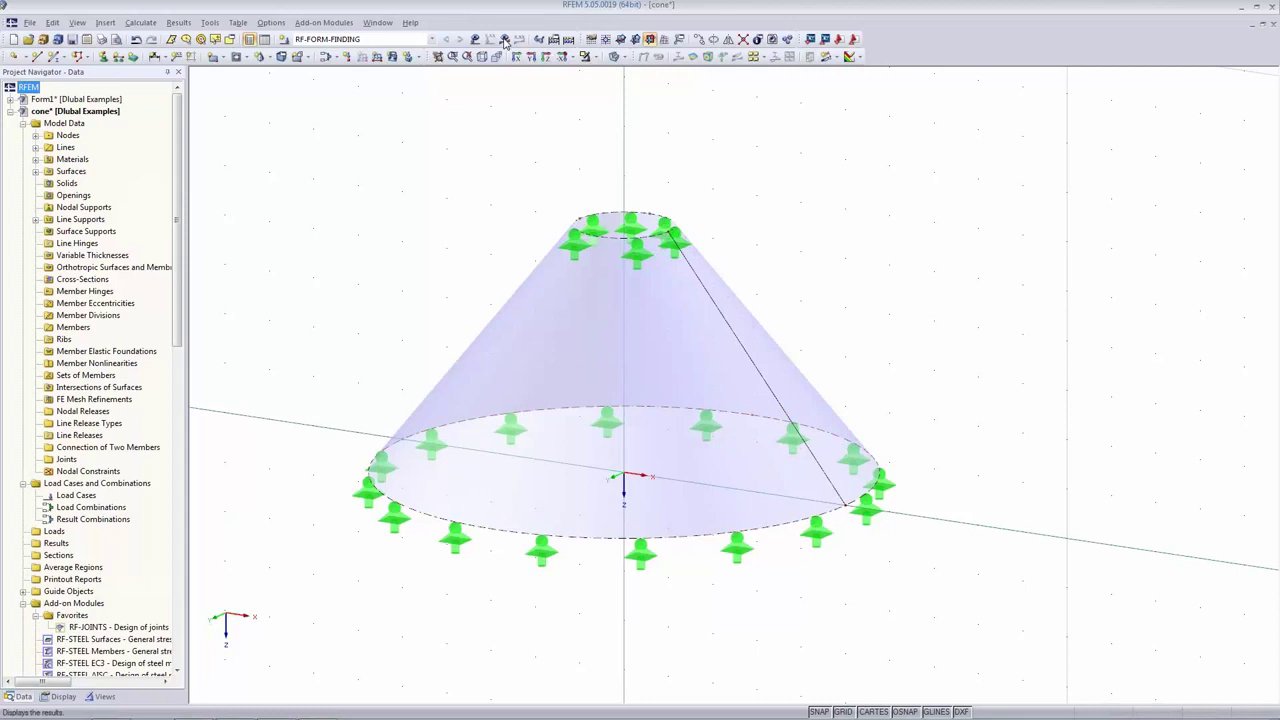
{"action": "left_click", "coordinate": [617, 385]}
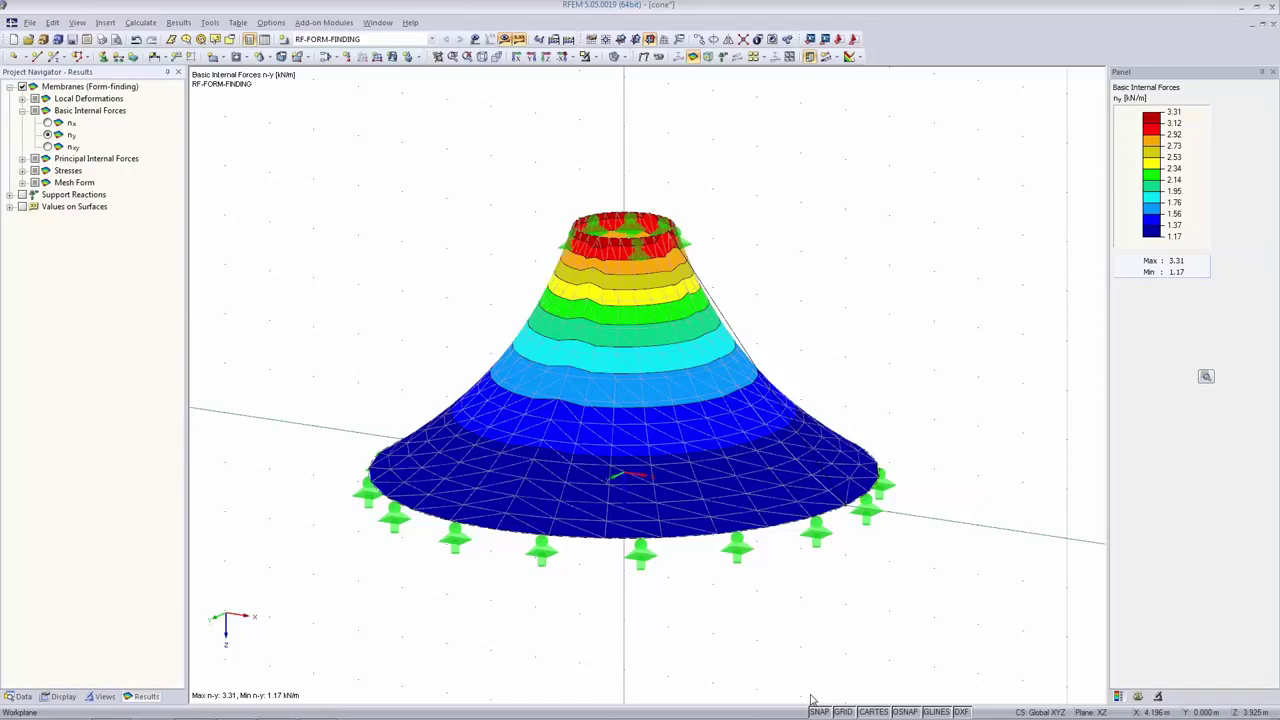
Open the model "Steel construction with membrane roof" from the H: network drive.
{"action": "left_click", "coordinate": [28, 39]}
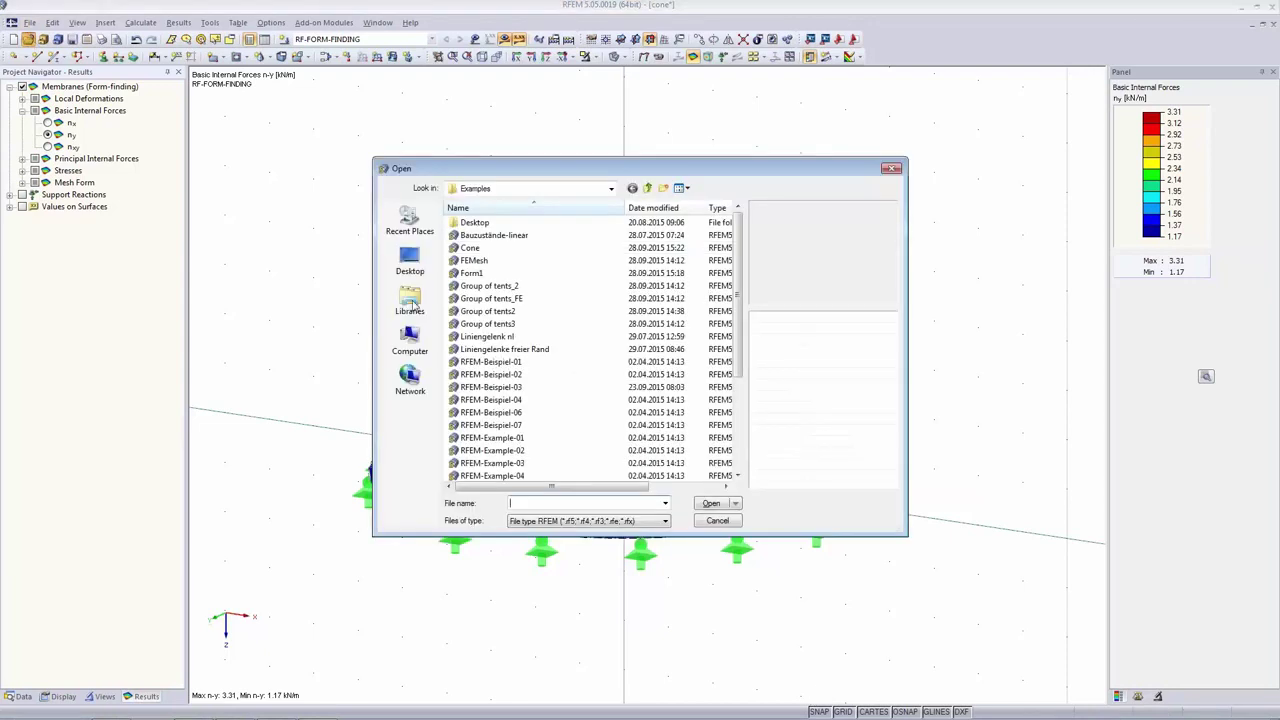
{"action": "left_click", "coordinate": [409, 347]}
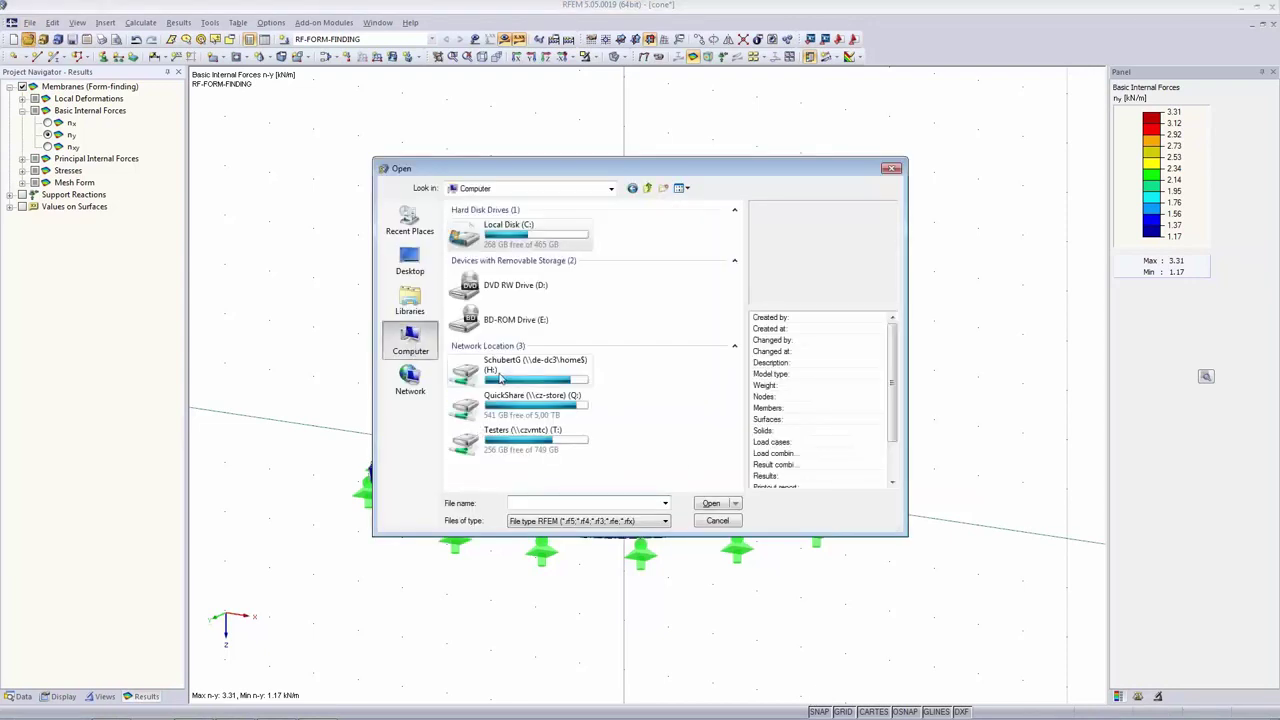
{"action": "double_click", "coordinate": [493, 393]}
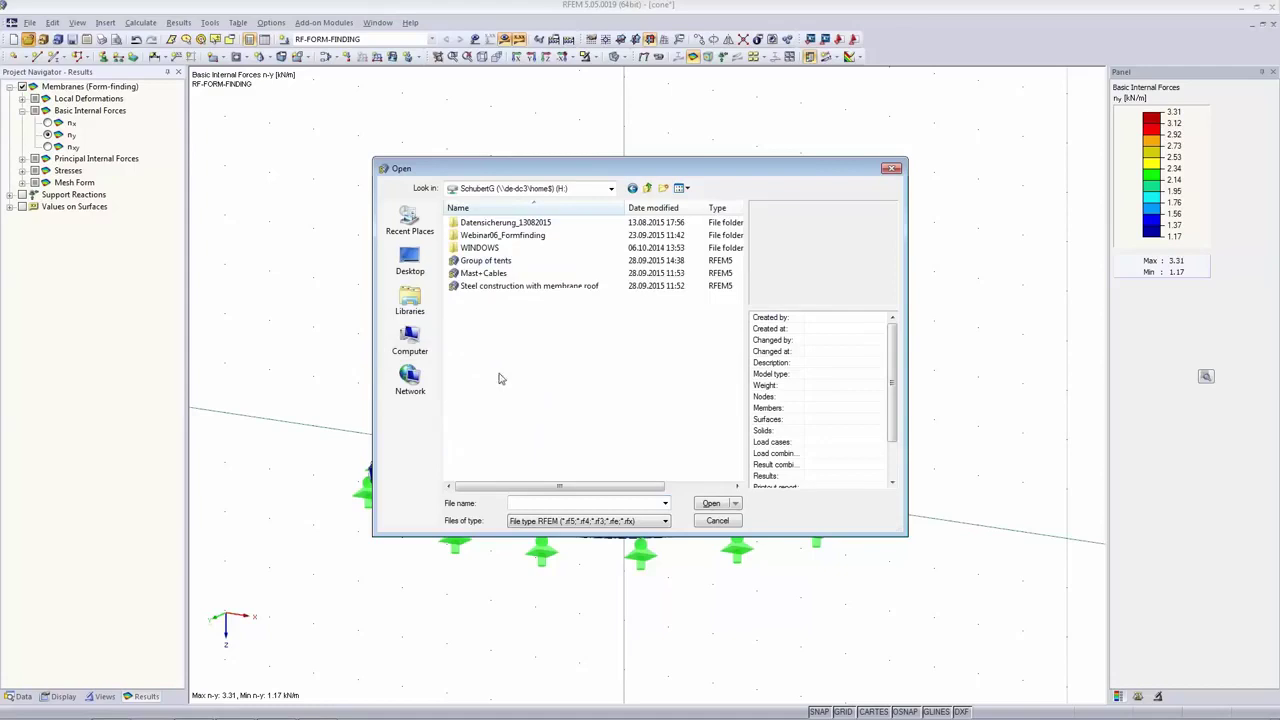
{"action": "left_click", "coordinate": [488, 273]}
{"action": "left_click", "coordinate": [491, 287]}
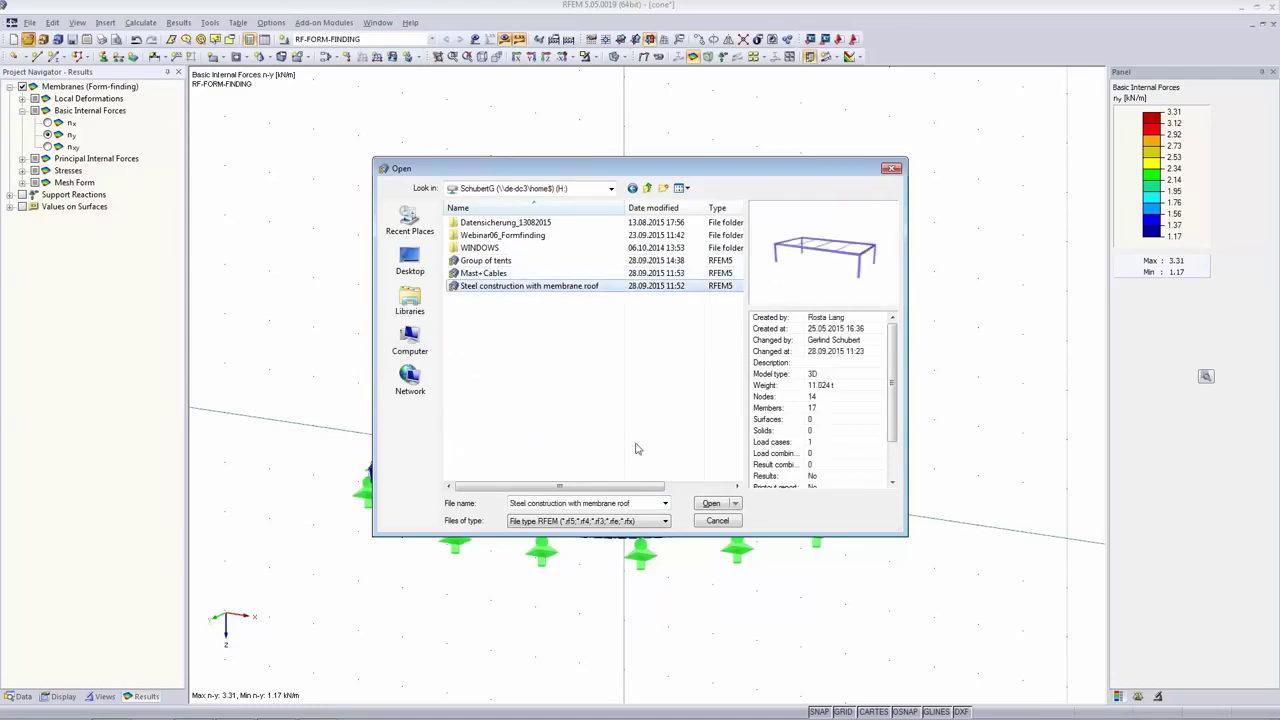
{"action": "left_click", "coordinate": [709, 504]}
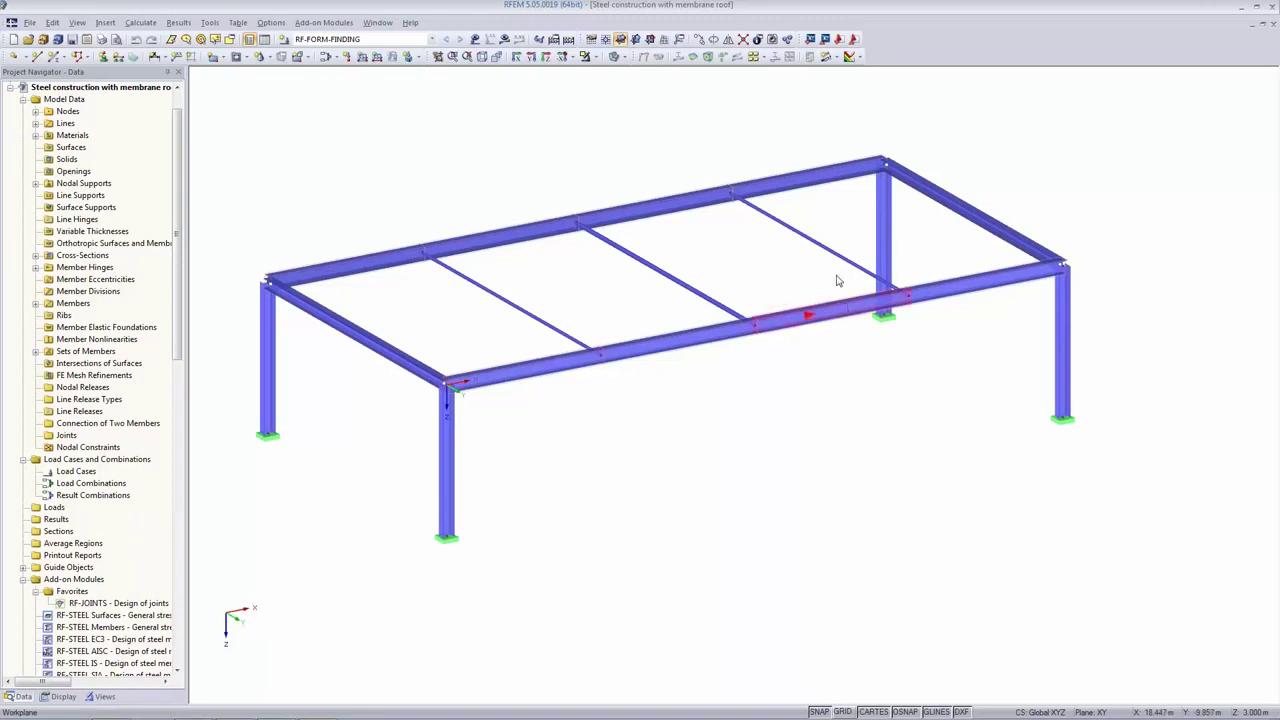
Set up a new beam member with the RO 139.7x10.0, Steel S 235 cross-section.
{"action": "left_click", "coordinate": [54, 56]}
{"action": "left_click", "coordinate": [566, 425]}
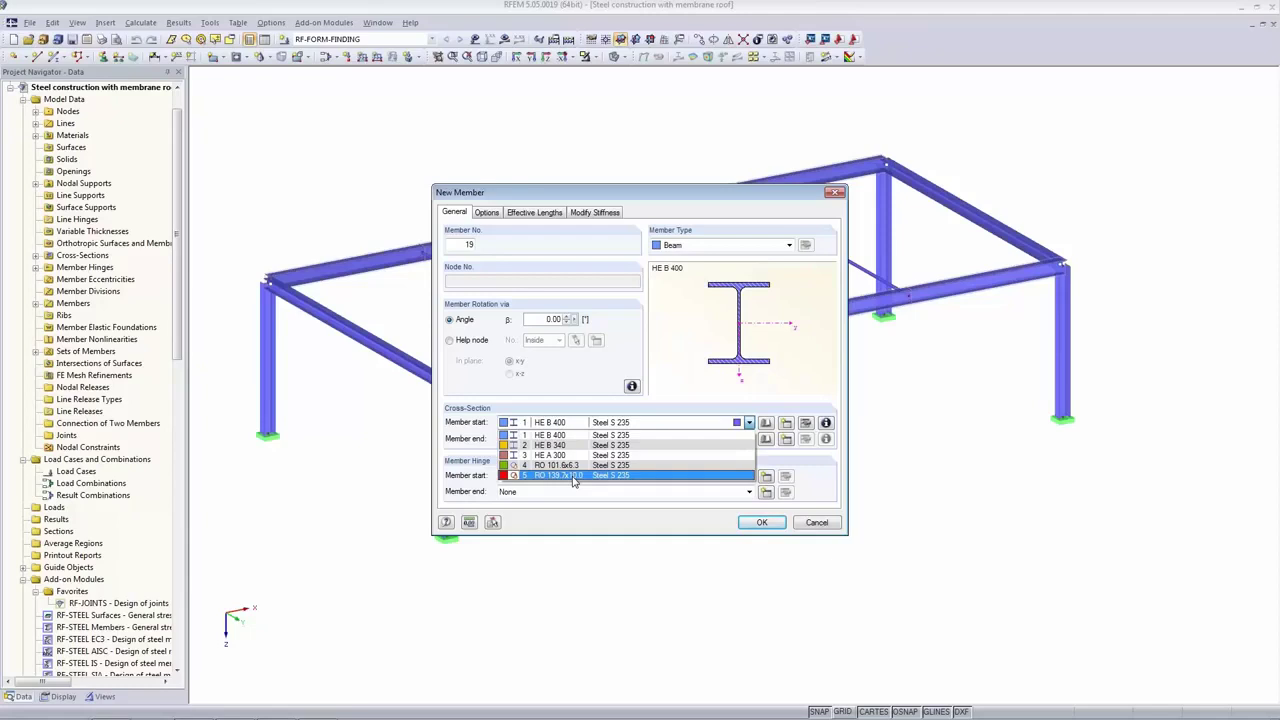
{"action": "left_click", "coordinate": [574, 476]}
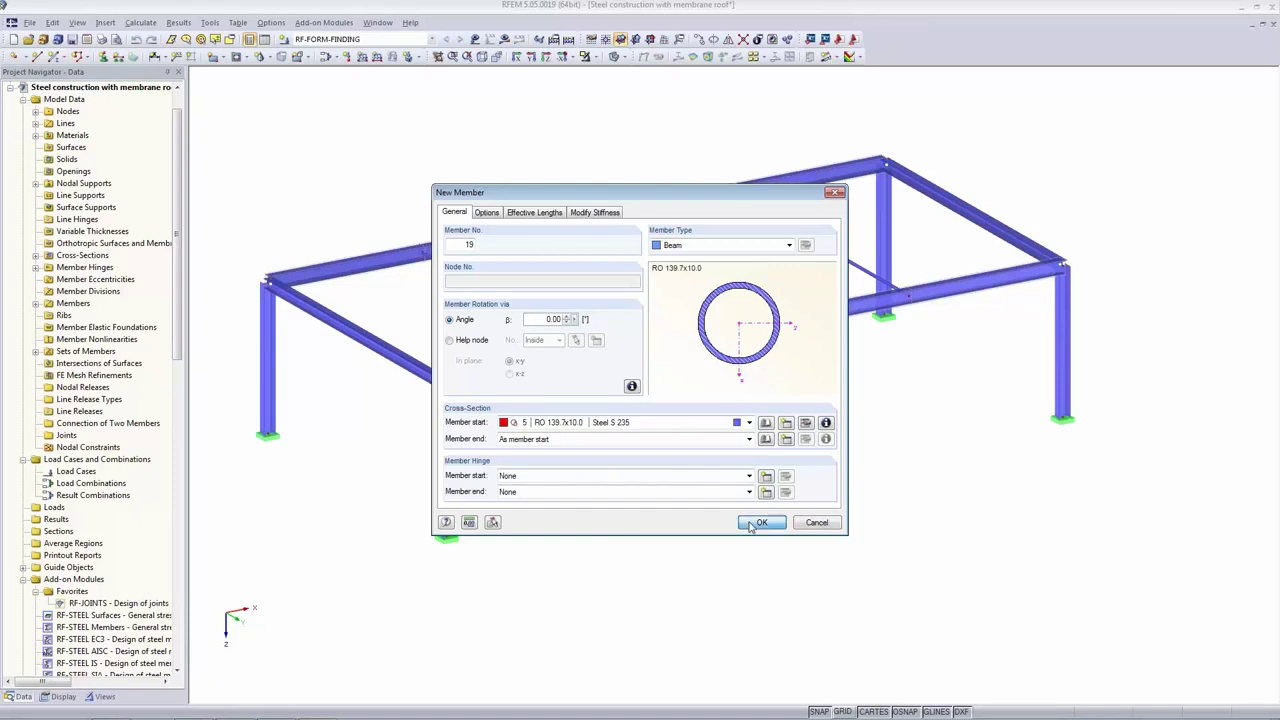
{"action": "left_click", "coordinate": [761, 522]}
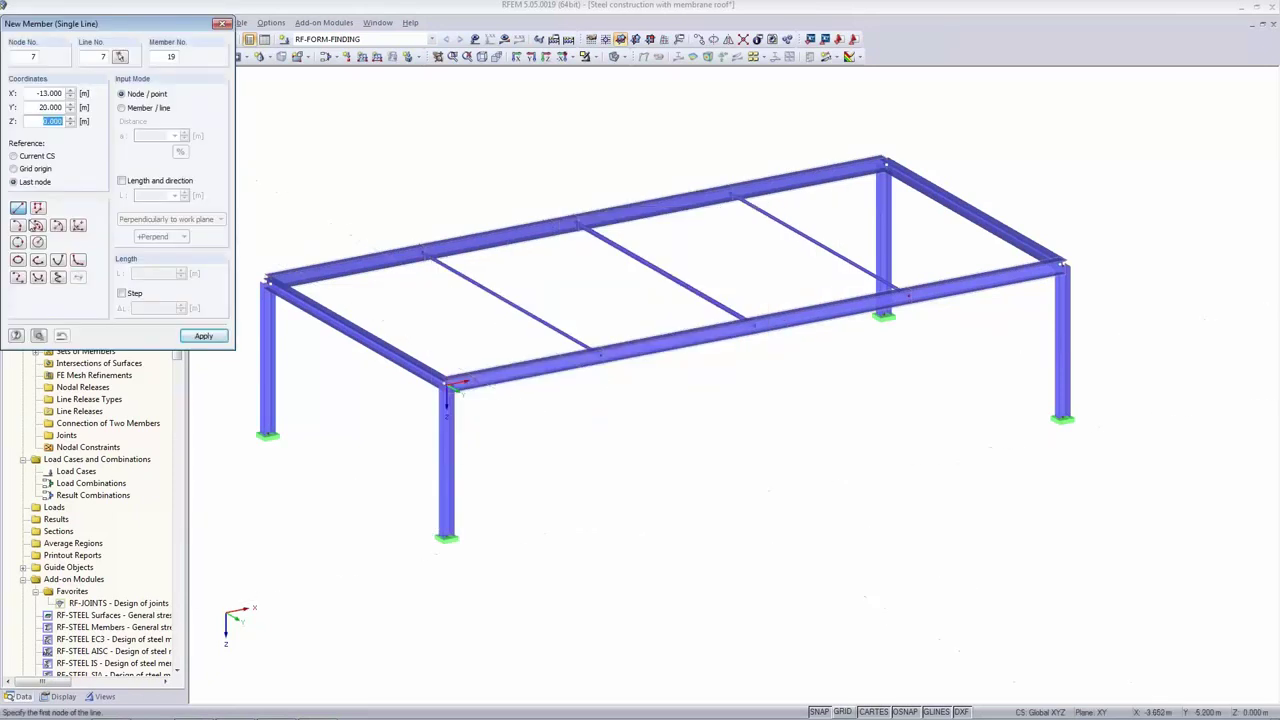
Try to place a 180° arc member in the local y plane, centred on the middle crossbeam and spanning its ends.
{"action": "left_click", "coordinate": [37, 226]}
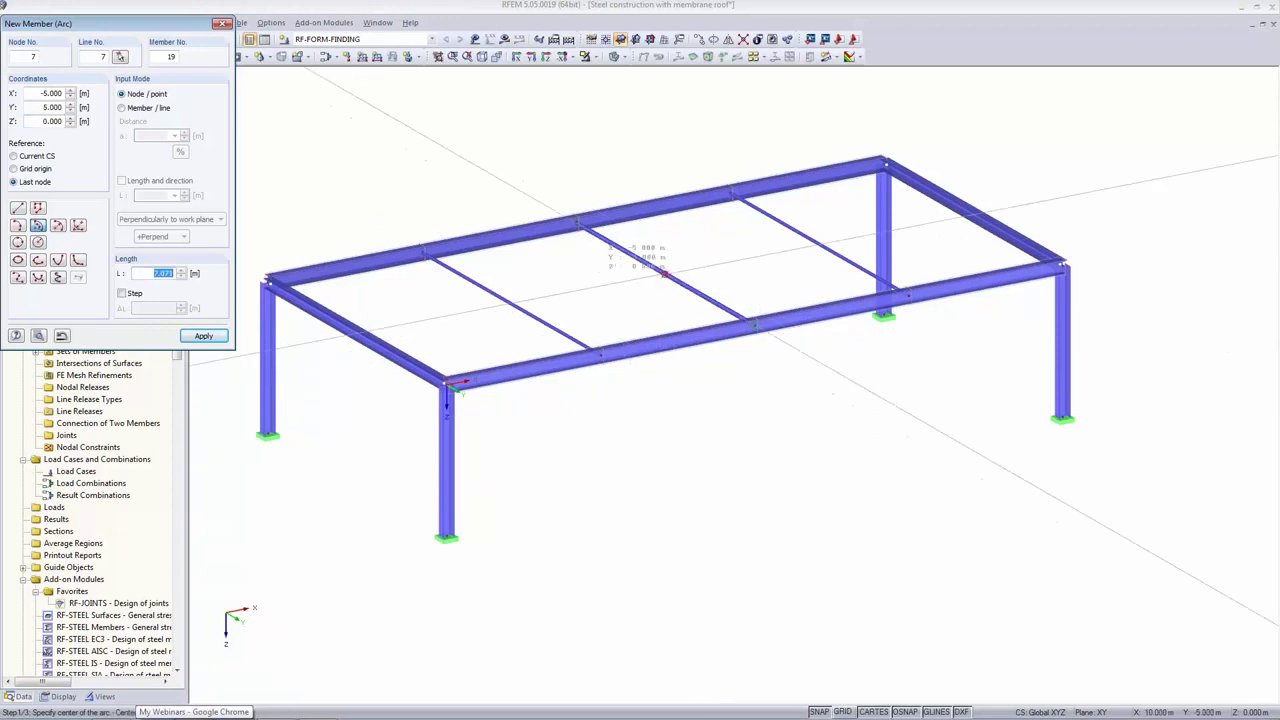
{"action": "left_click", "coordinate": [690, 303]}
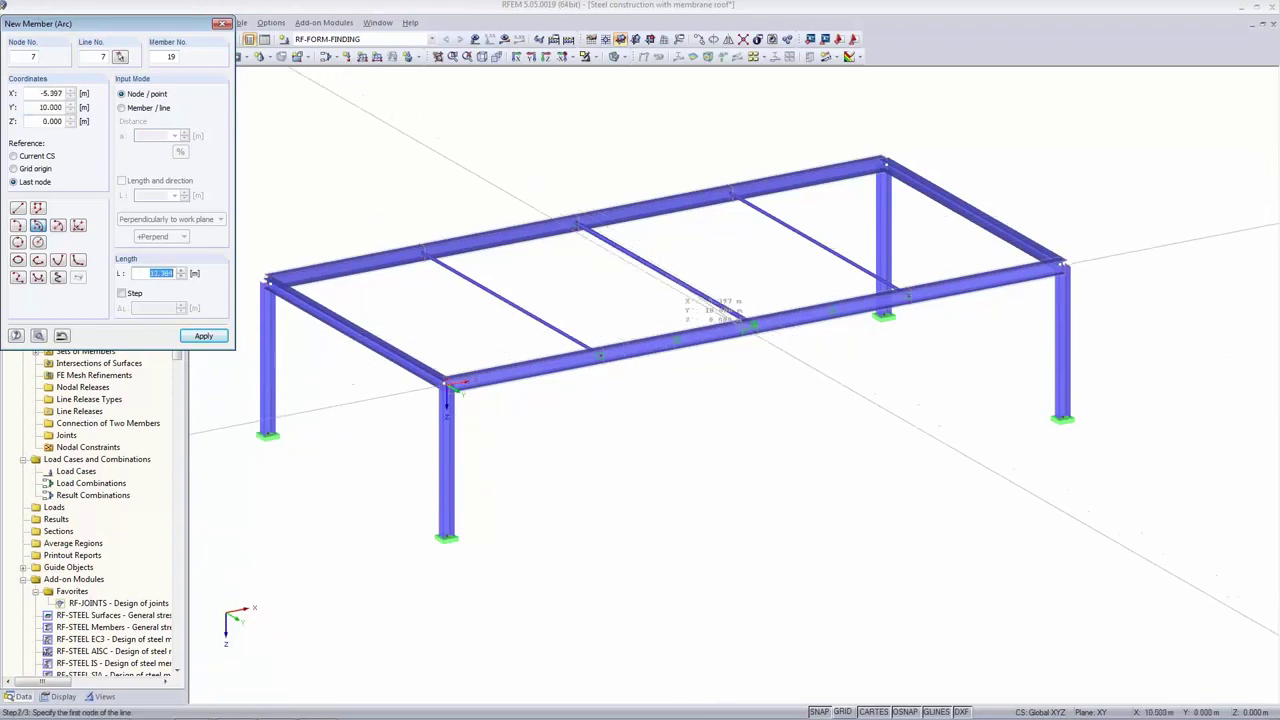
{"action": "left_click", "coordinate": [750, 325]}
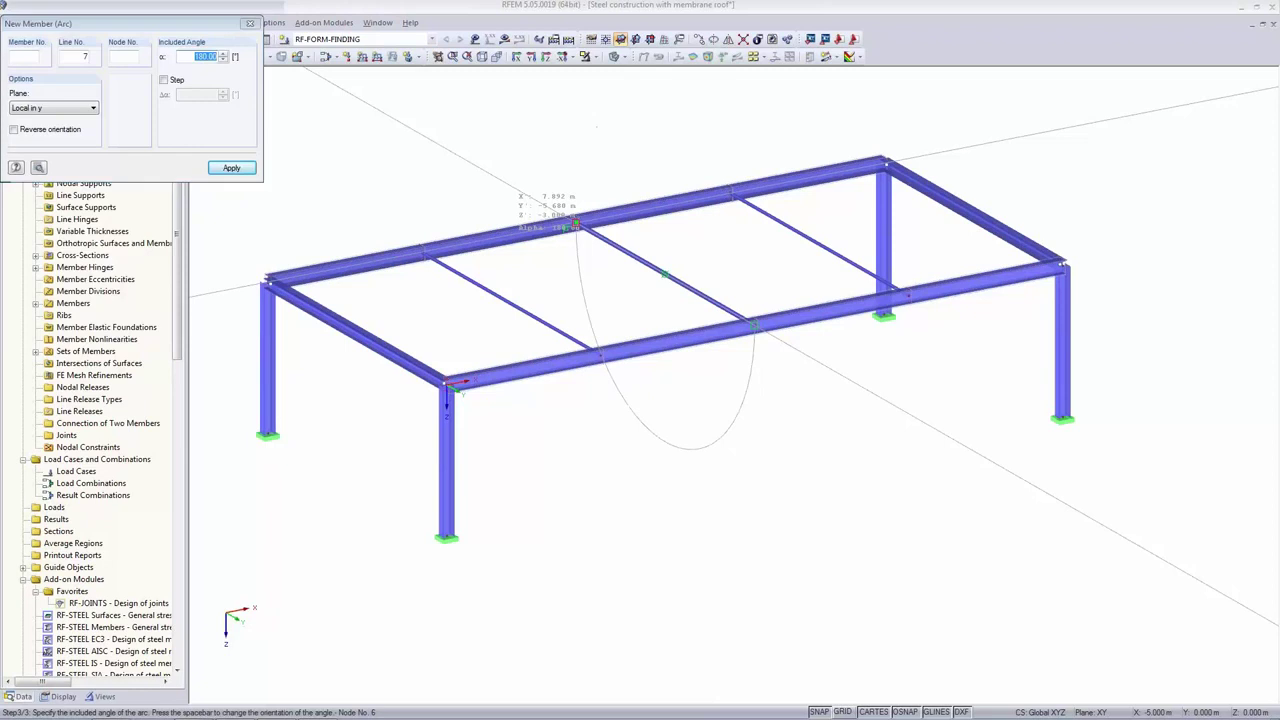
{"action": "key", "text": "Return"}
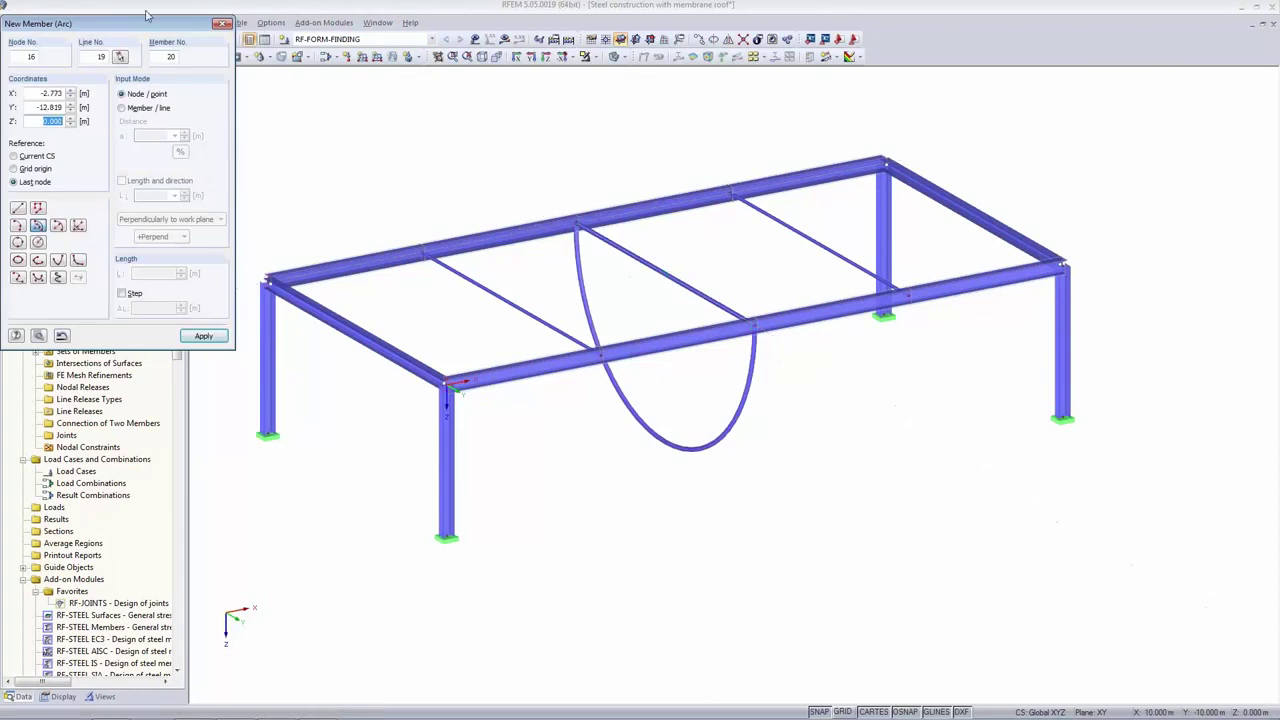
{"action": "left_click_drag", "start_coordinate": [148, 24], "coordinate": [153, 117]}
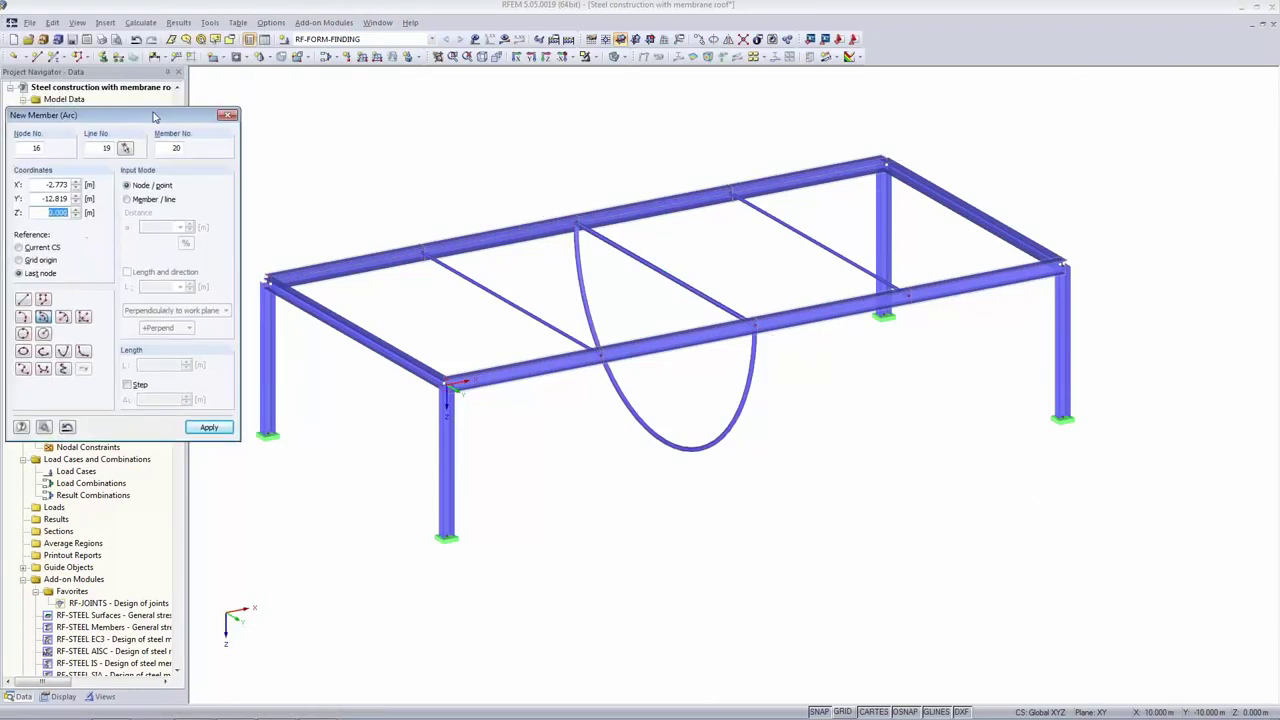
{"action": "left_click", "coordinate": [138, 39]}
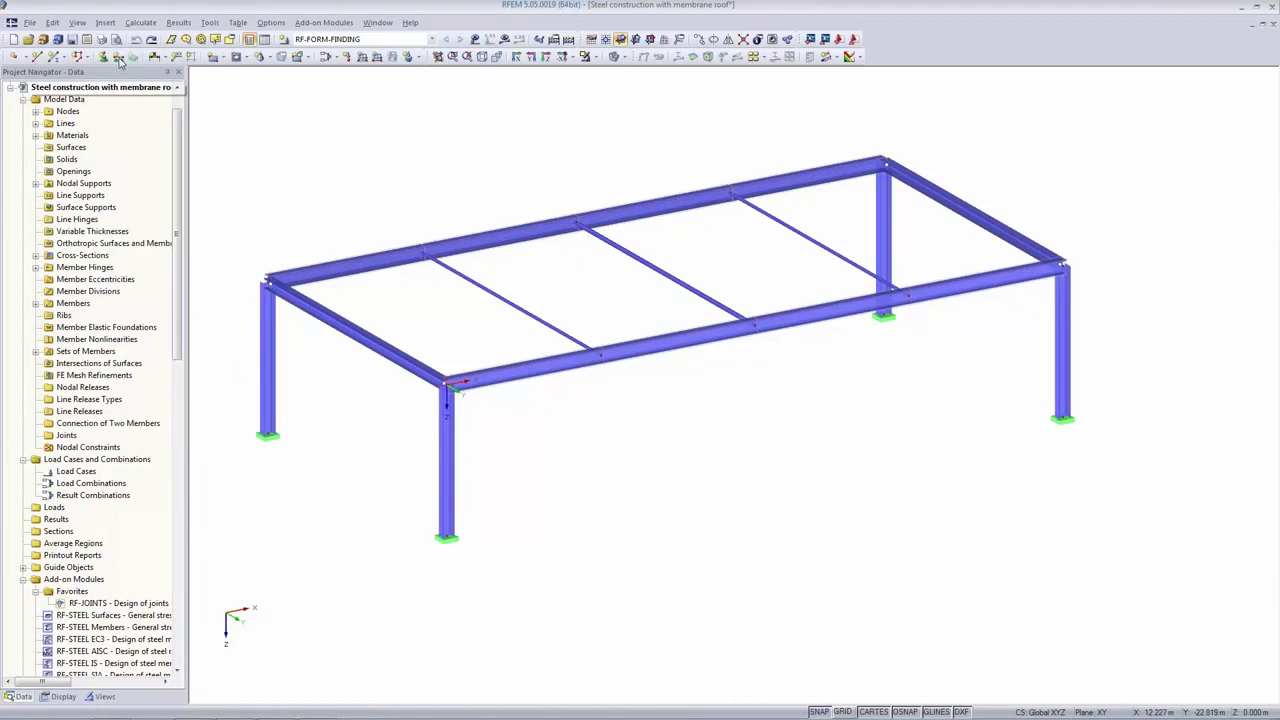
Place an RO 139.7x10.0 beam as an upward 180° arc in the local y plane, centred on the middle crossbeam and spanning its ends.
{"action": "double_click", "coordinate": [57, 57]}
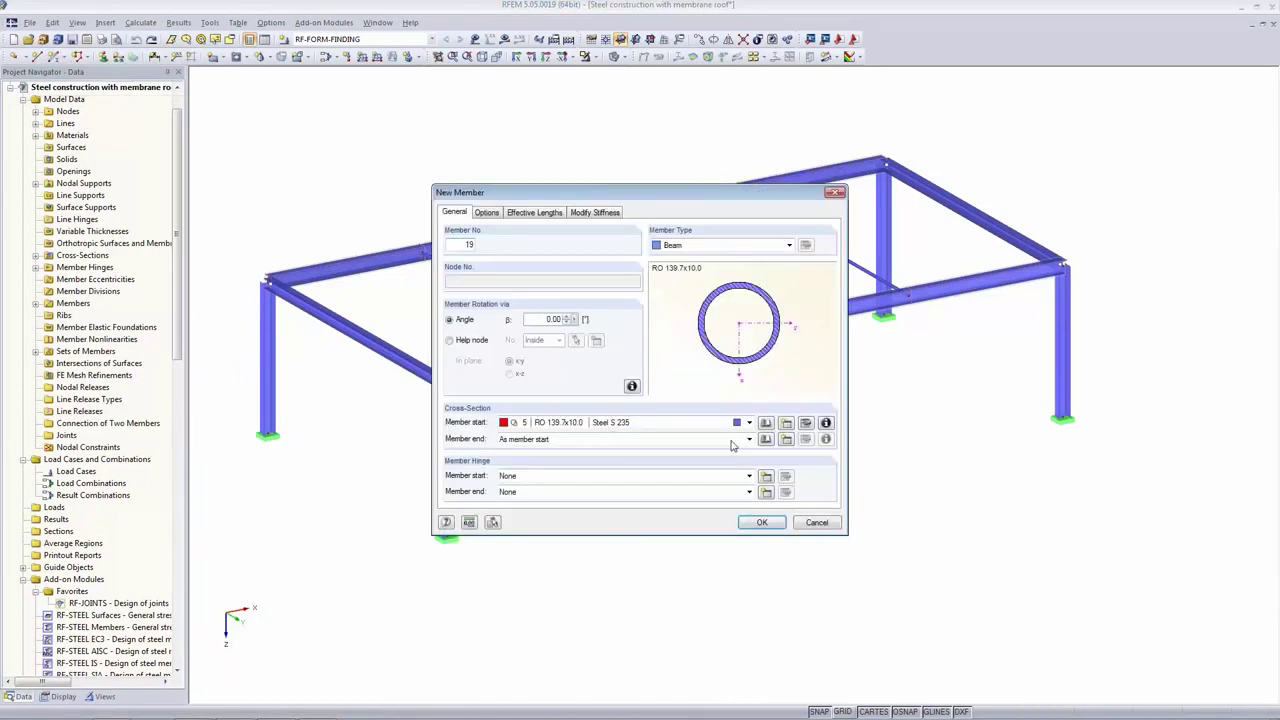
{"action": "left_click", "coordinate": [762, 522]}
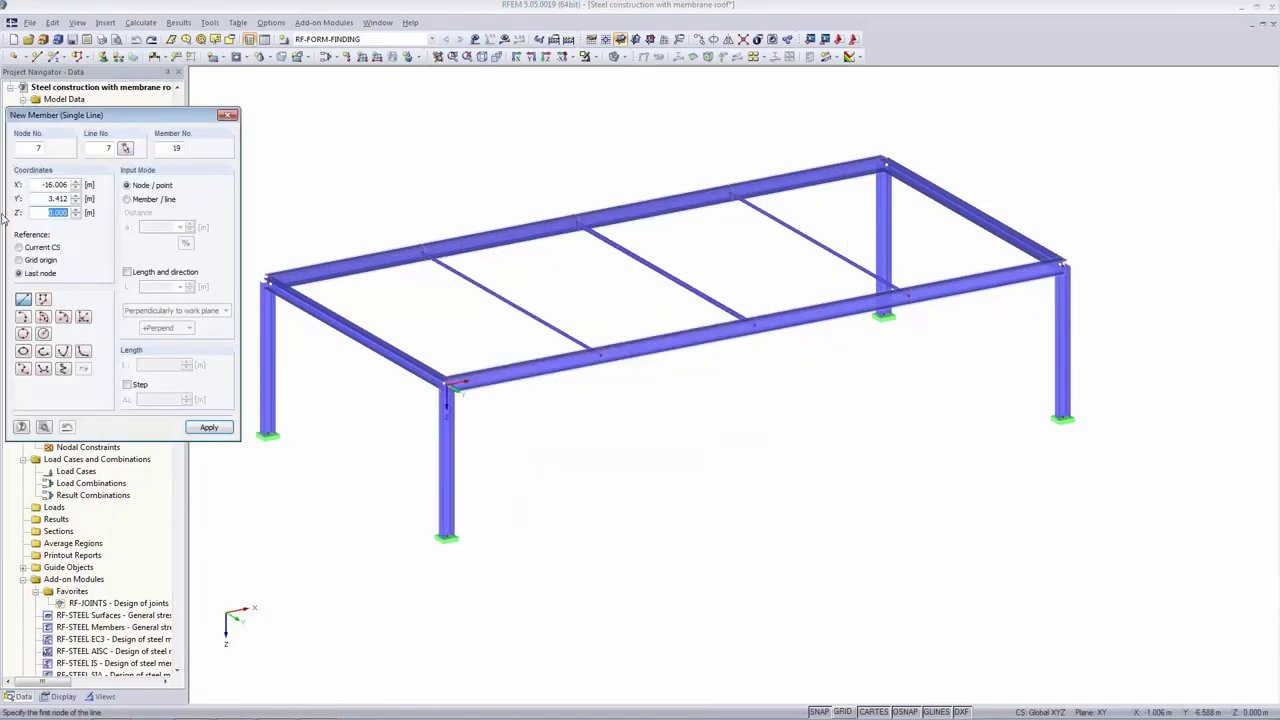
{"action": "left_click", "coordinate": [44, 318]}
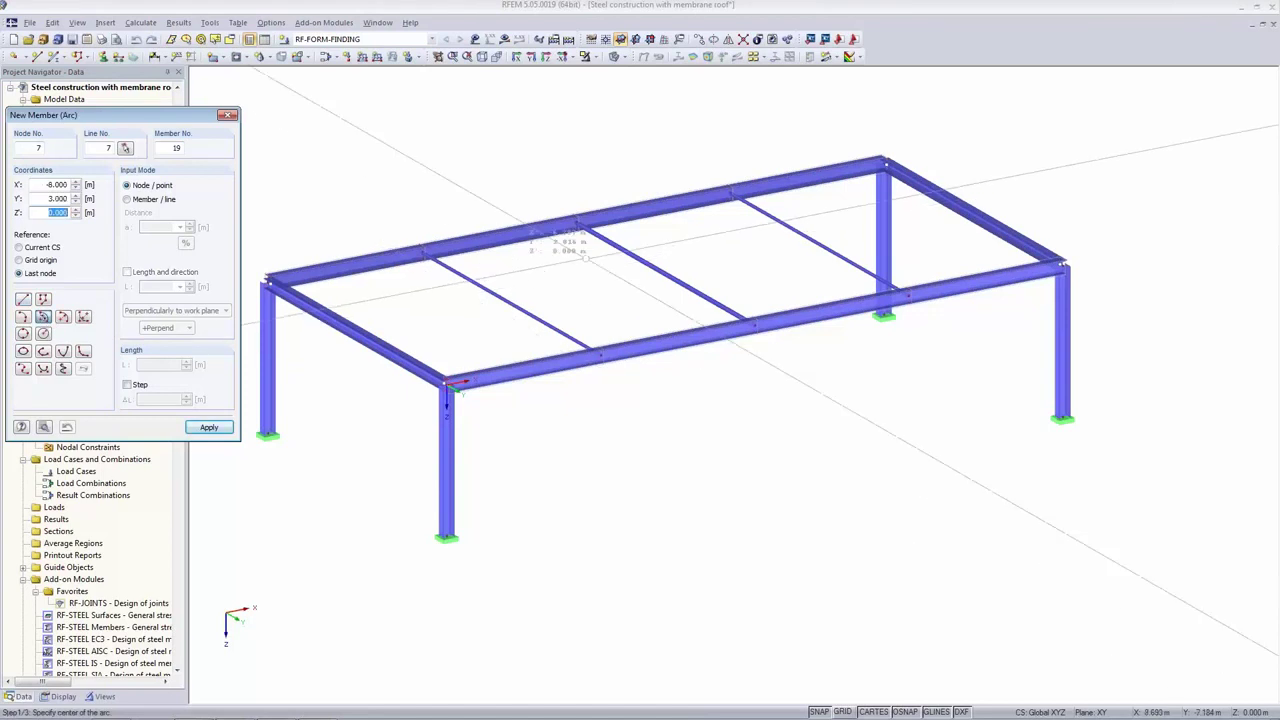
{"action": "left_click", "coordinate": [700, 268]}
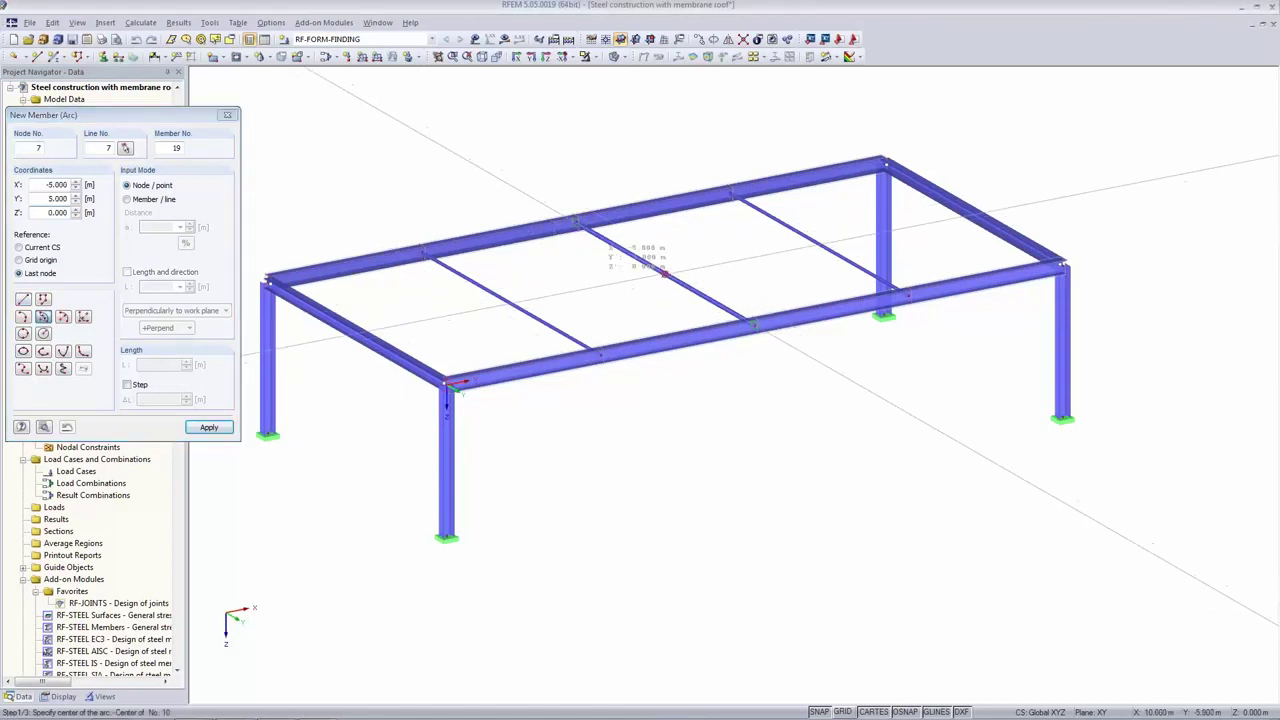
{"action": "left_click", "coordinate": [748, 323]}
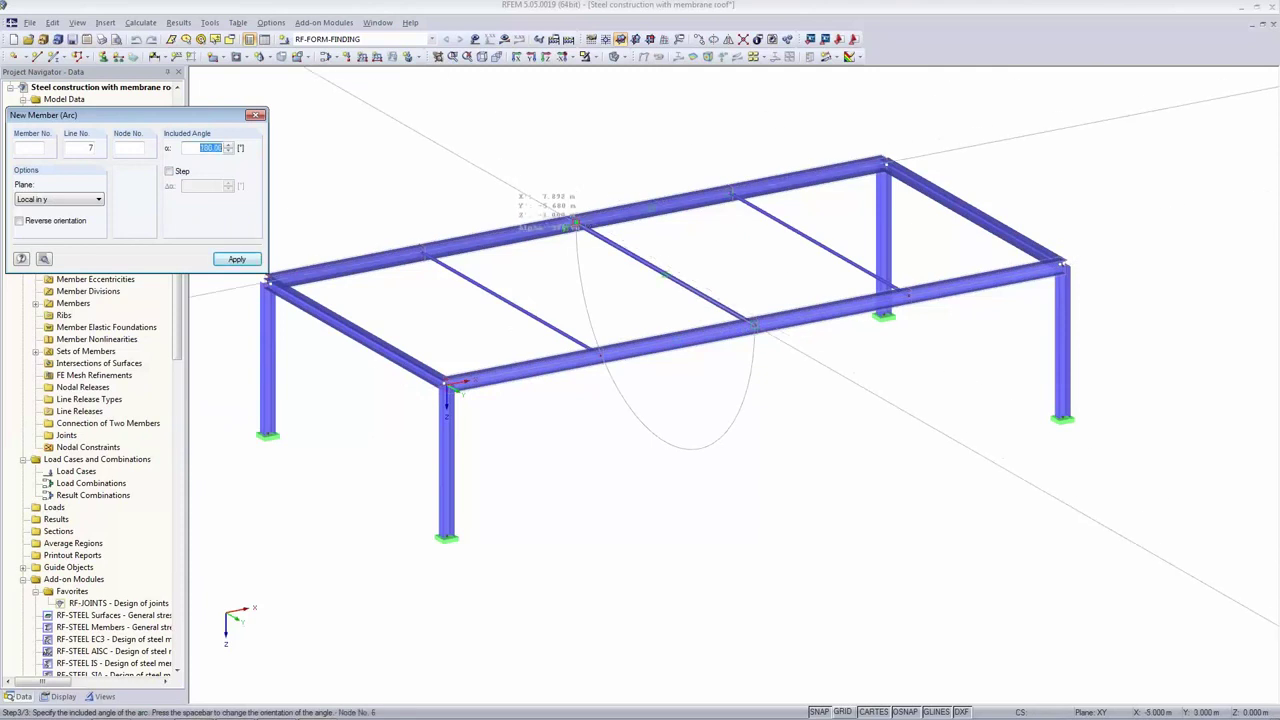
{"action": "key", "text": "space"}
{"action": "left_click", "coordinate": [576, 222]}
{"action": "key", "text": "Escape"}
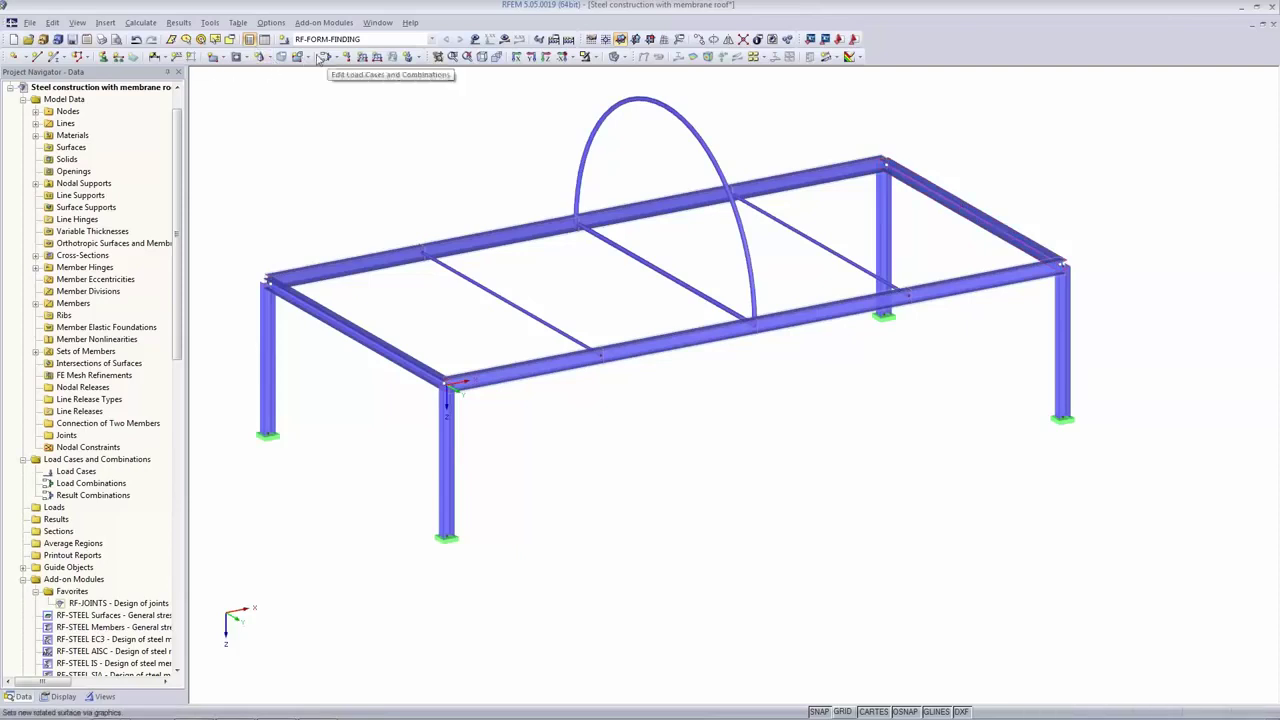
Start a new quadrangle surface and set its stiffness to Membrane - Orthotropic.
{"action": "left_click", "coordinate": [105, 22]}
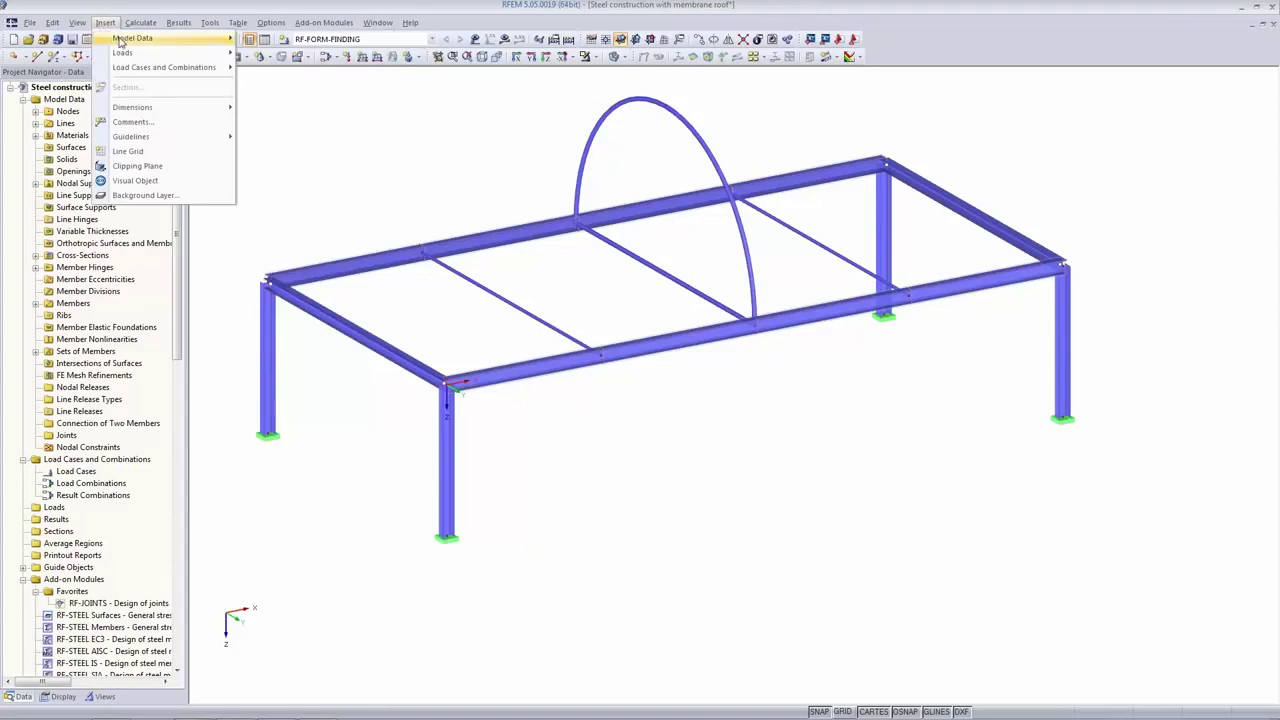
{"action": "mouse_move", "coordinate": [120, 38]}
{"action": "mouse_move", "coordinate": [323, 84]}
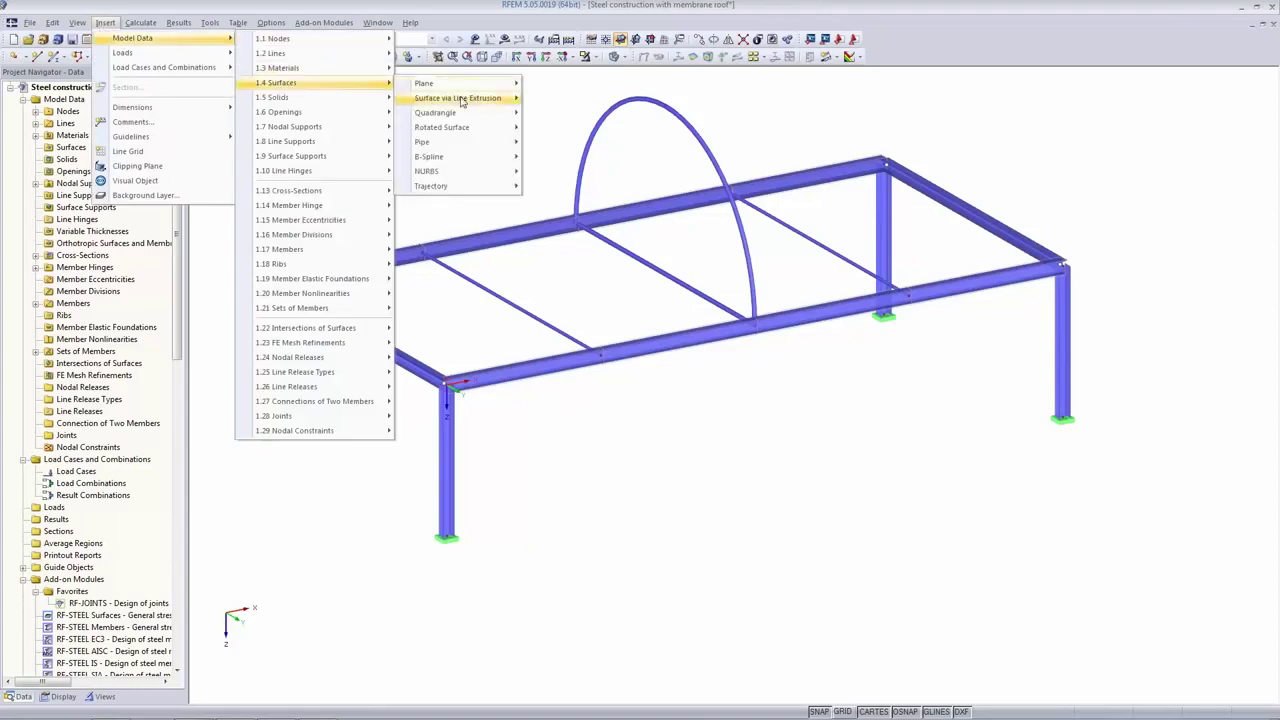
{"action": "mouse_move", "coordinate": [461, 116]}
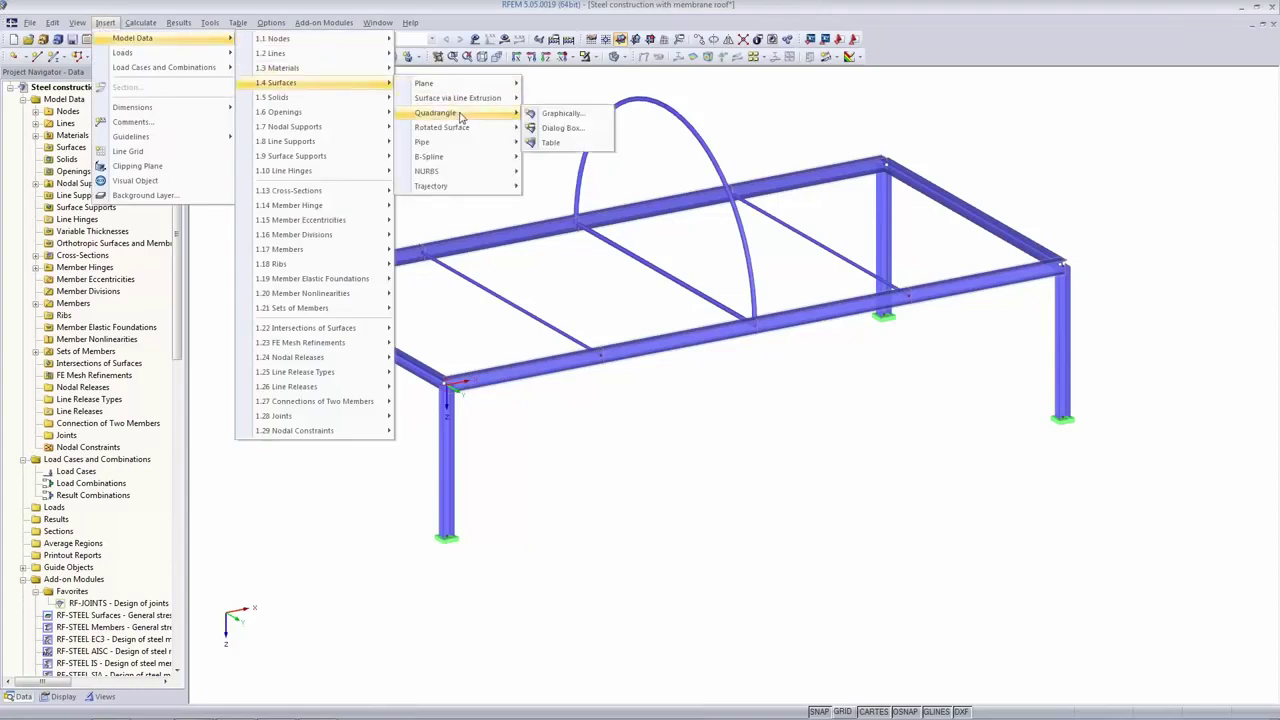
{"action": "left_click", "coordinate": [549, 125]}
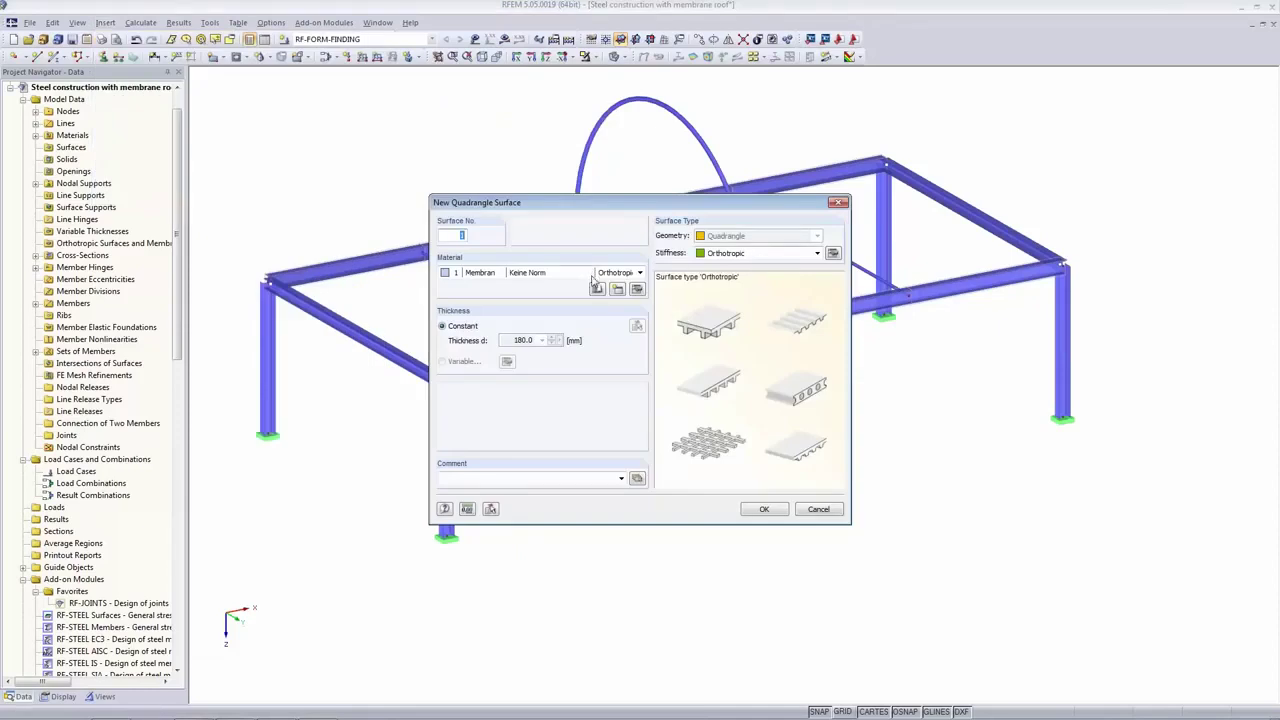
{"action": "left_click", "coordinate": [744, 257]}
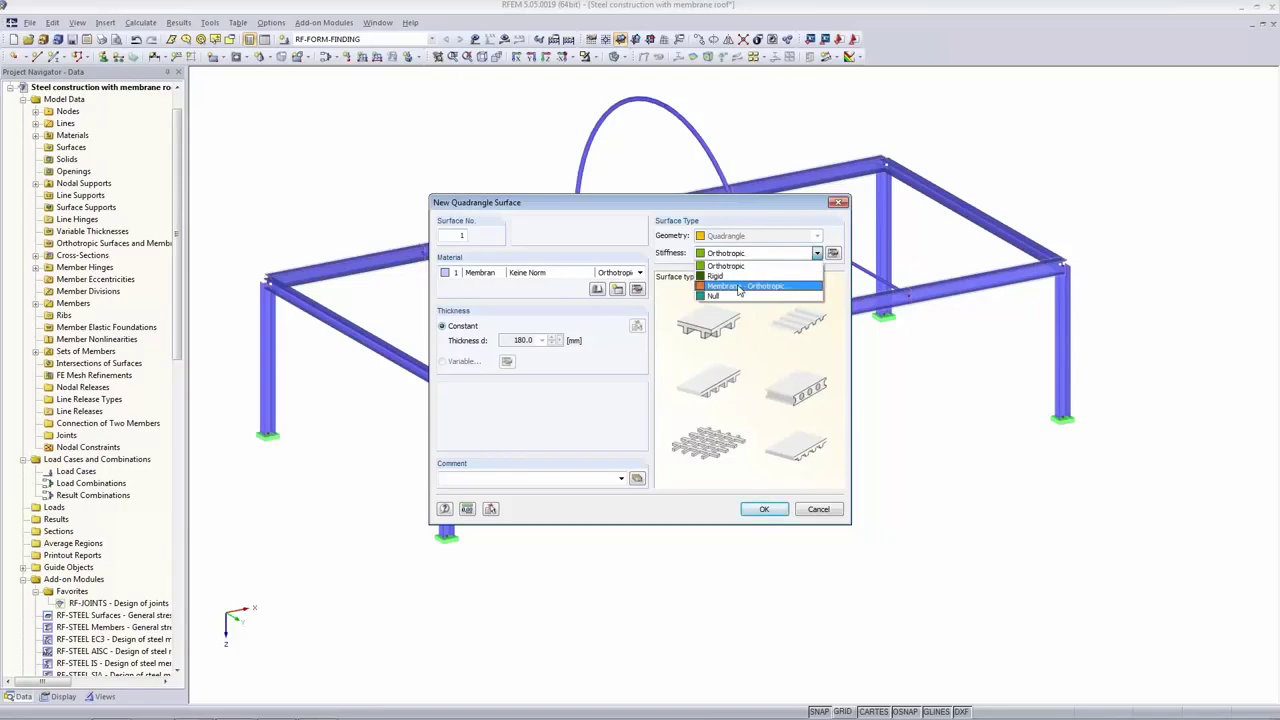
{"action": "left_click", "coordinate": [739, 287]}
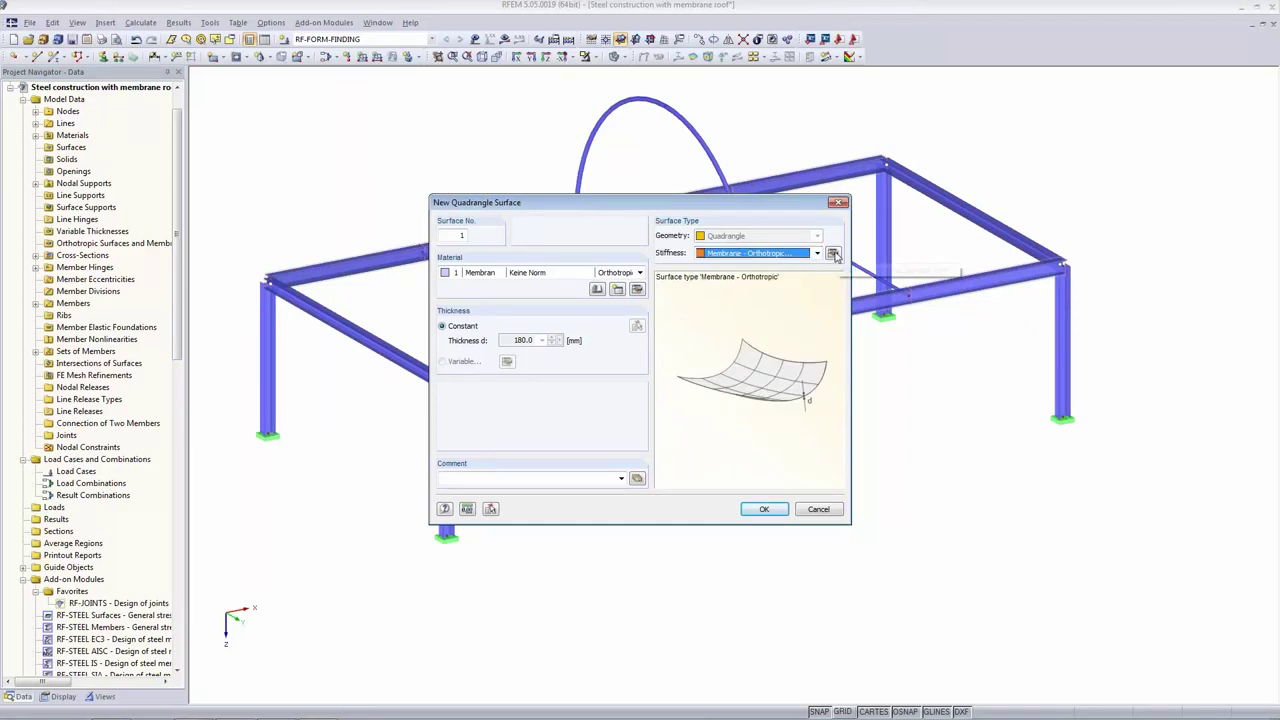
{"action": "left_click", "coordinate": [833, 254]}
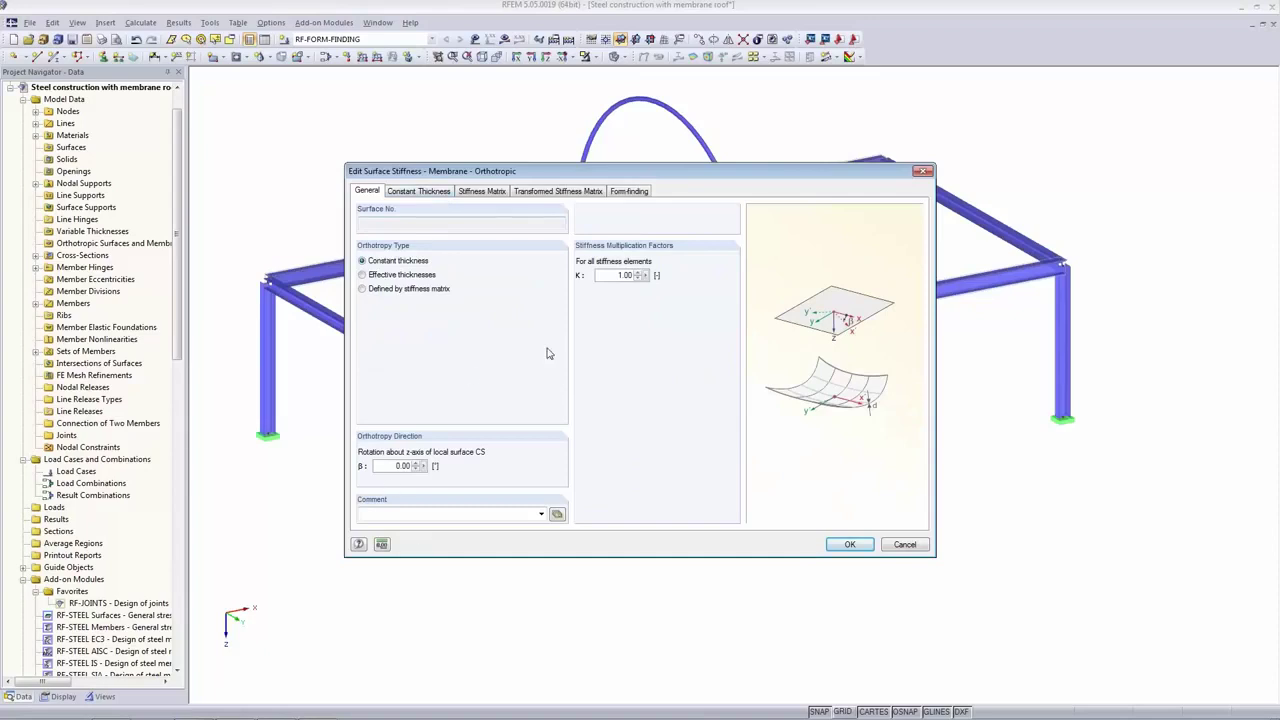
{"action": "left_click", "coordinate": [389, 196]}
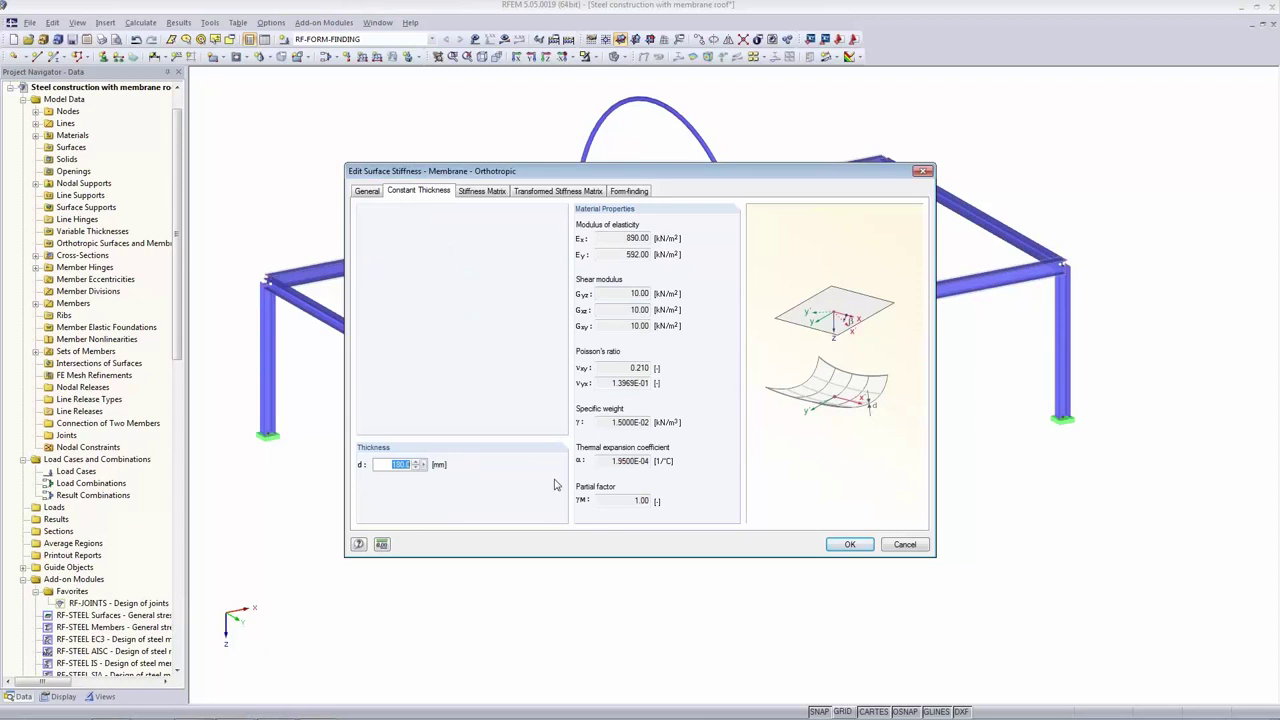
{"action": "left_click", "coordinate": [895, 541]}
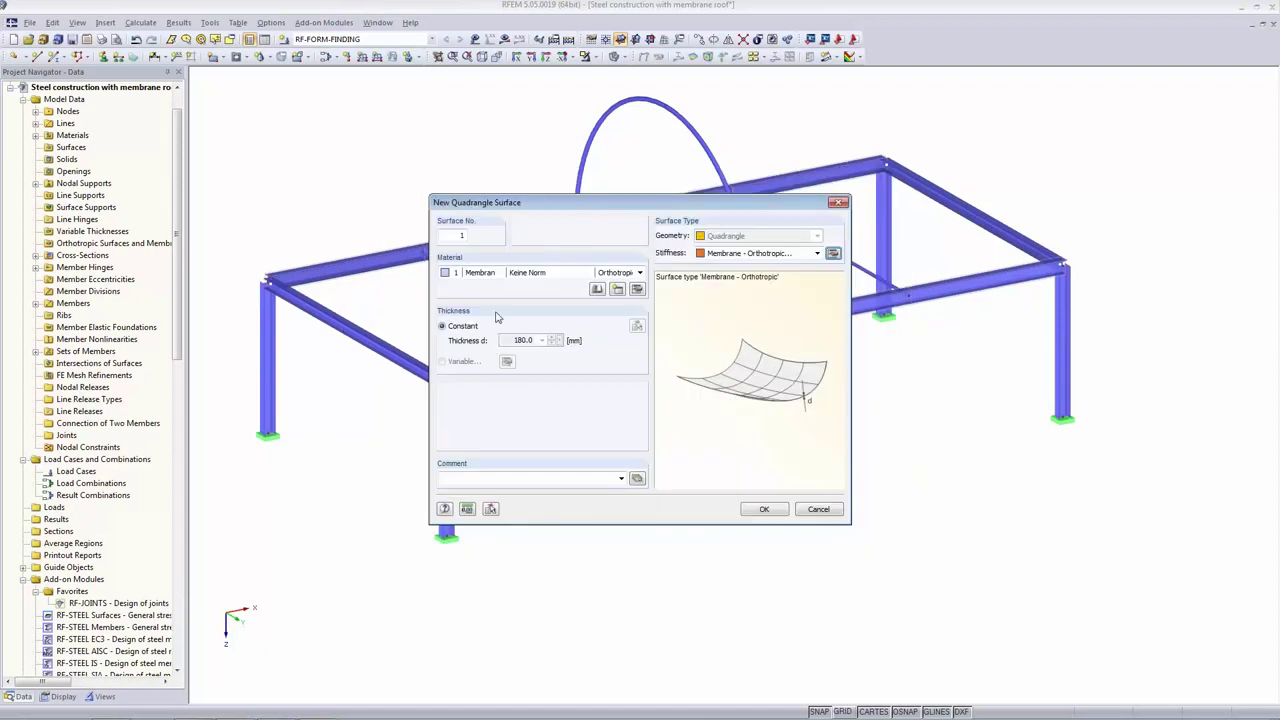
Open the surface's Membran material for editing and look into the material library without adopting another material.
{"action": "left_click", "coordinate": [501, 274]}
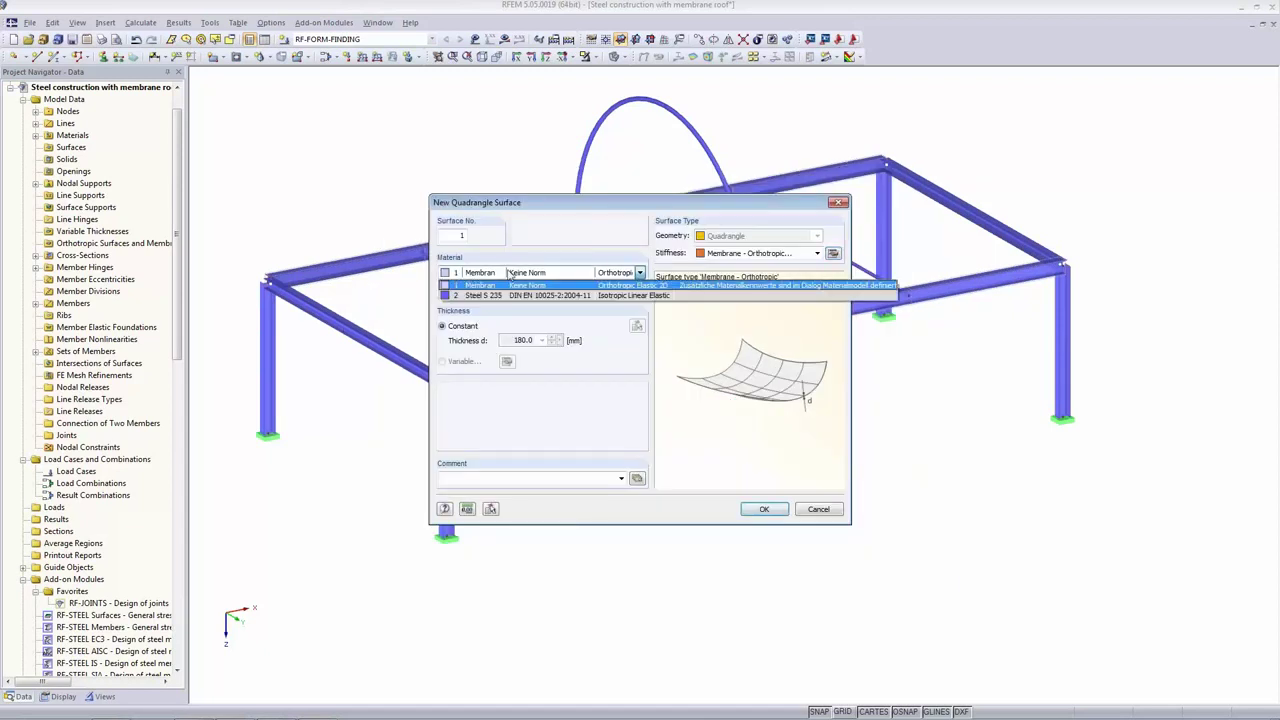
{"action": "left_click", "coordinate": [578, 277]}
{"action": "left_click", "coordinate": [636, 288]}
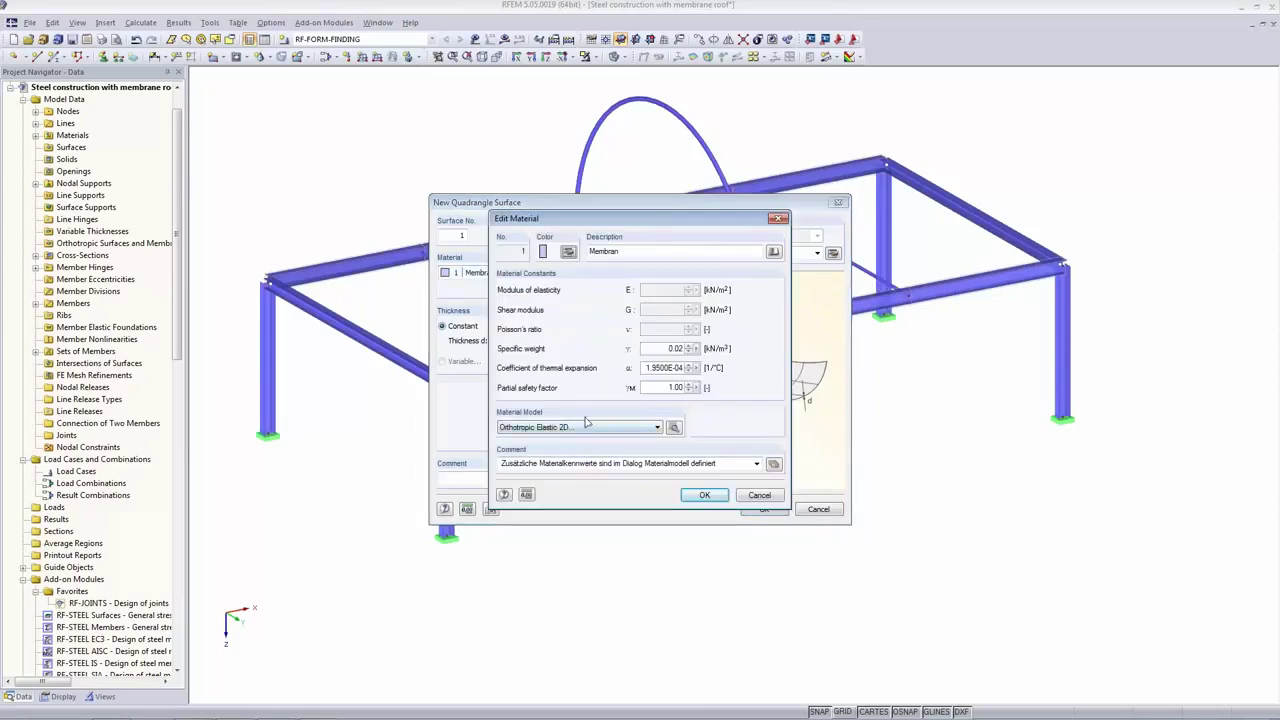
{"action": "left_click", "coordinate": [774, 255]}
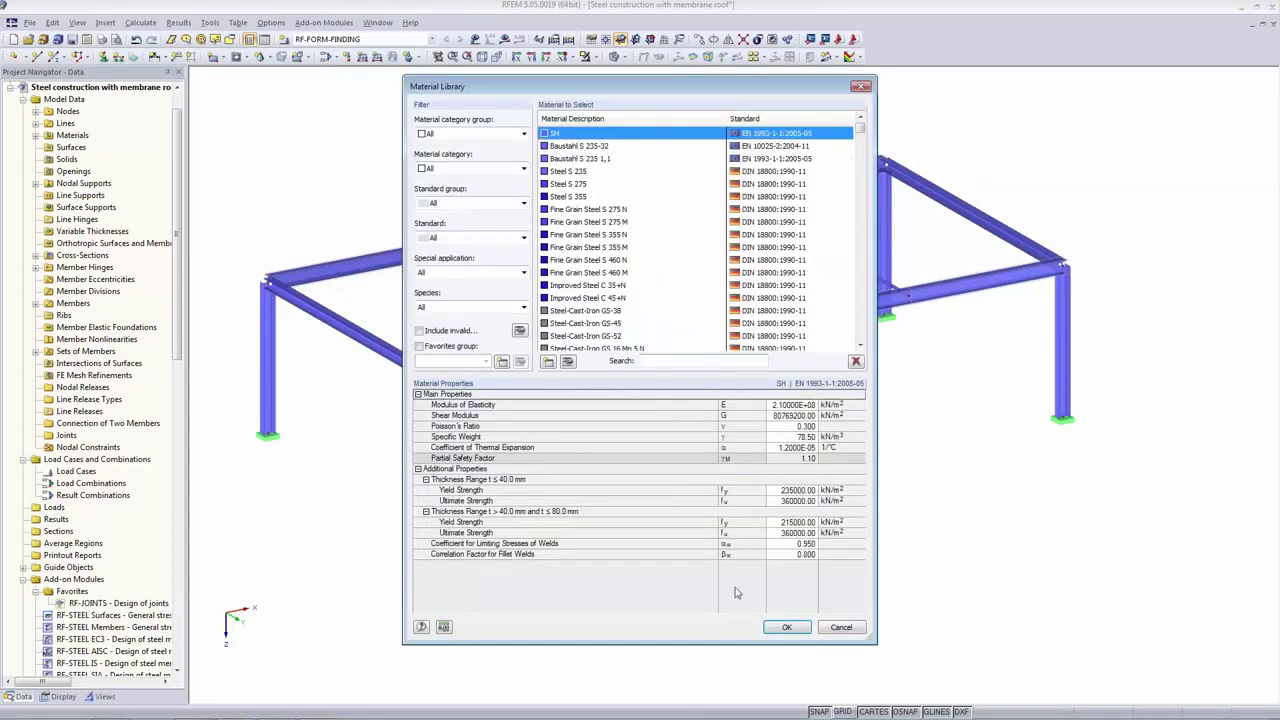
{"action": "left_click", "coordinate": [838, 629]}
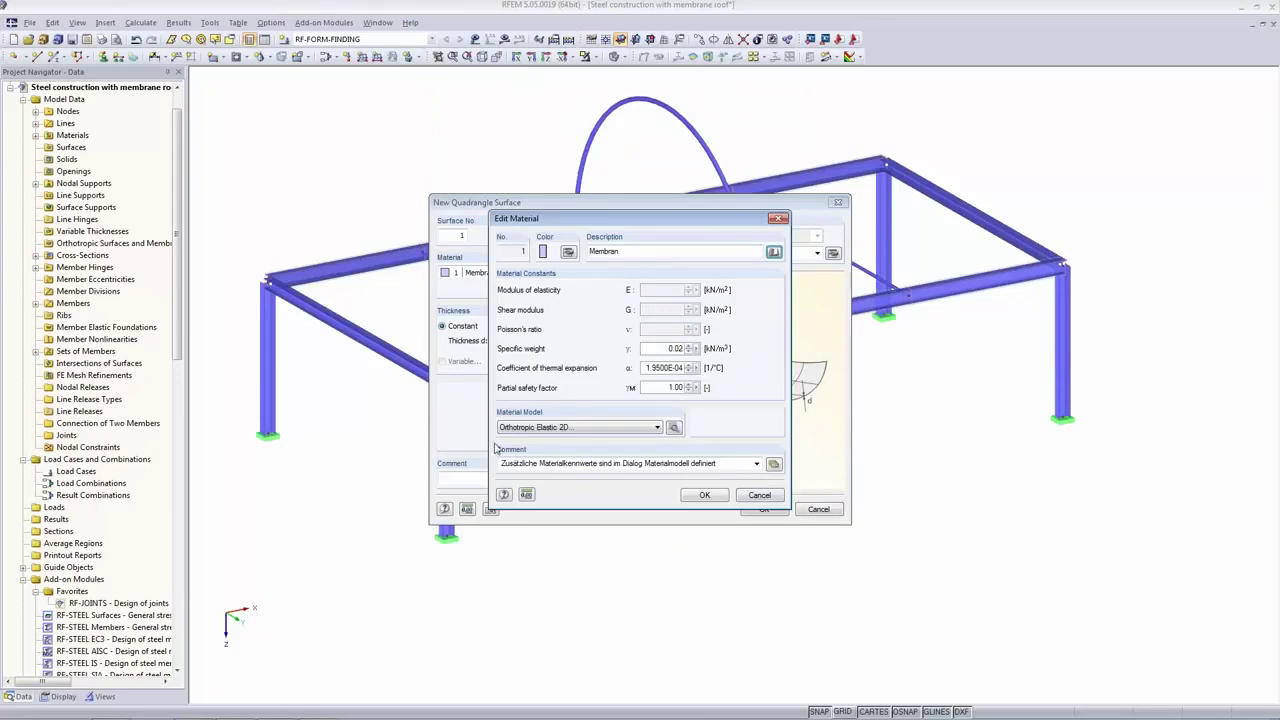
Apply the Orthotropic Elastic 2D model to the Membran material and accept its elastic constants.
{"action": "left_click", "coordinate": [522, 430]}
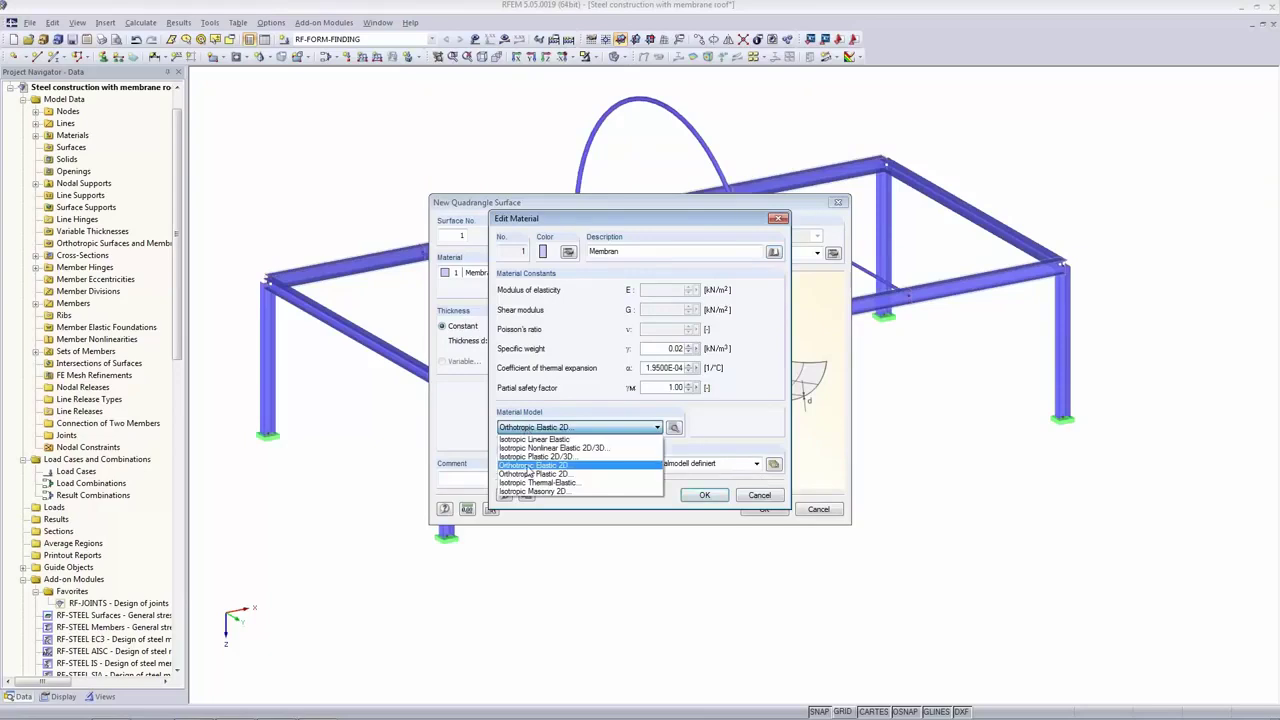
{"action": "left_click", "coordinate": [530, 466]}
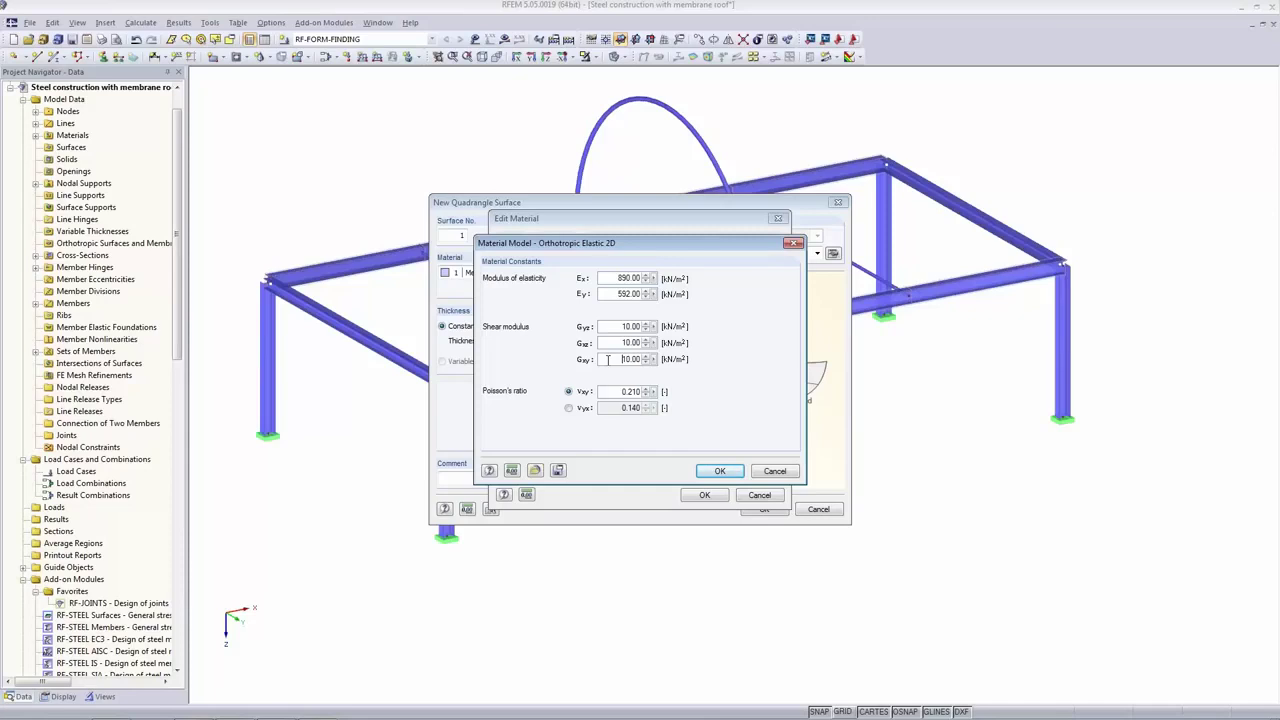
{"action": "left_click", "coordinate": [618, 294]}
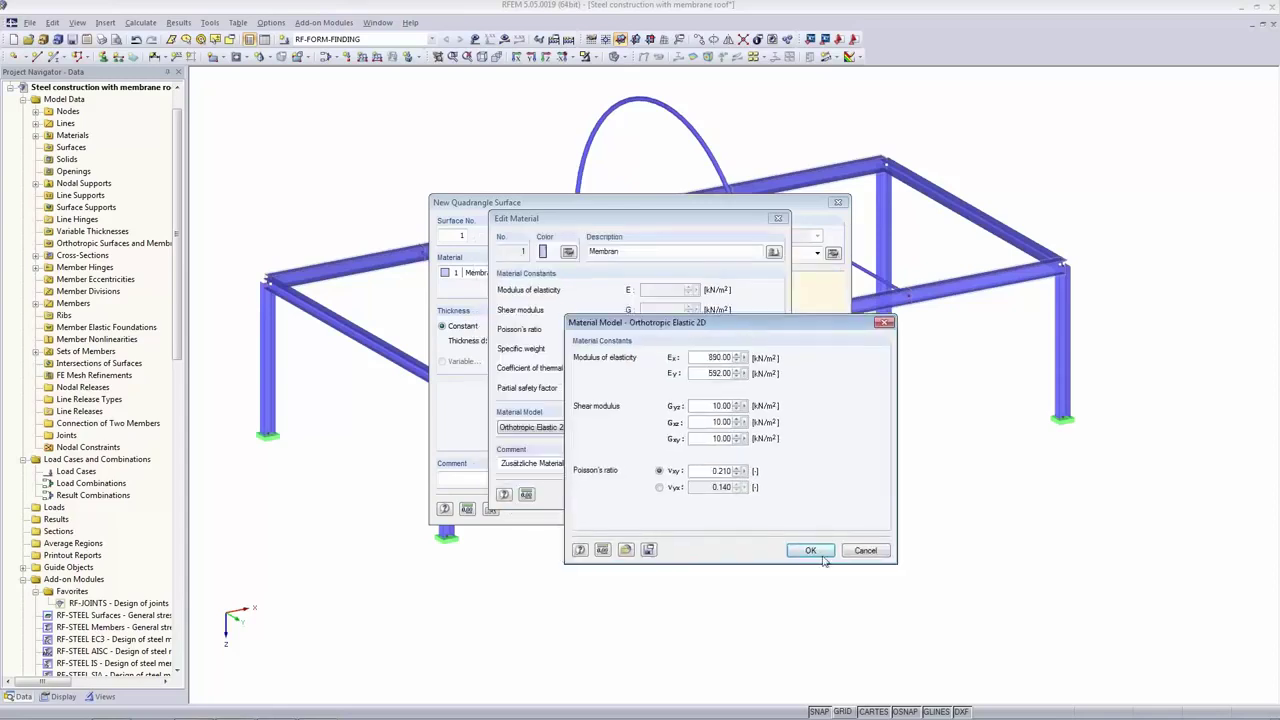
{"action": "left_click", "coordinate": [822, 552]}
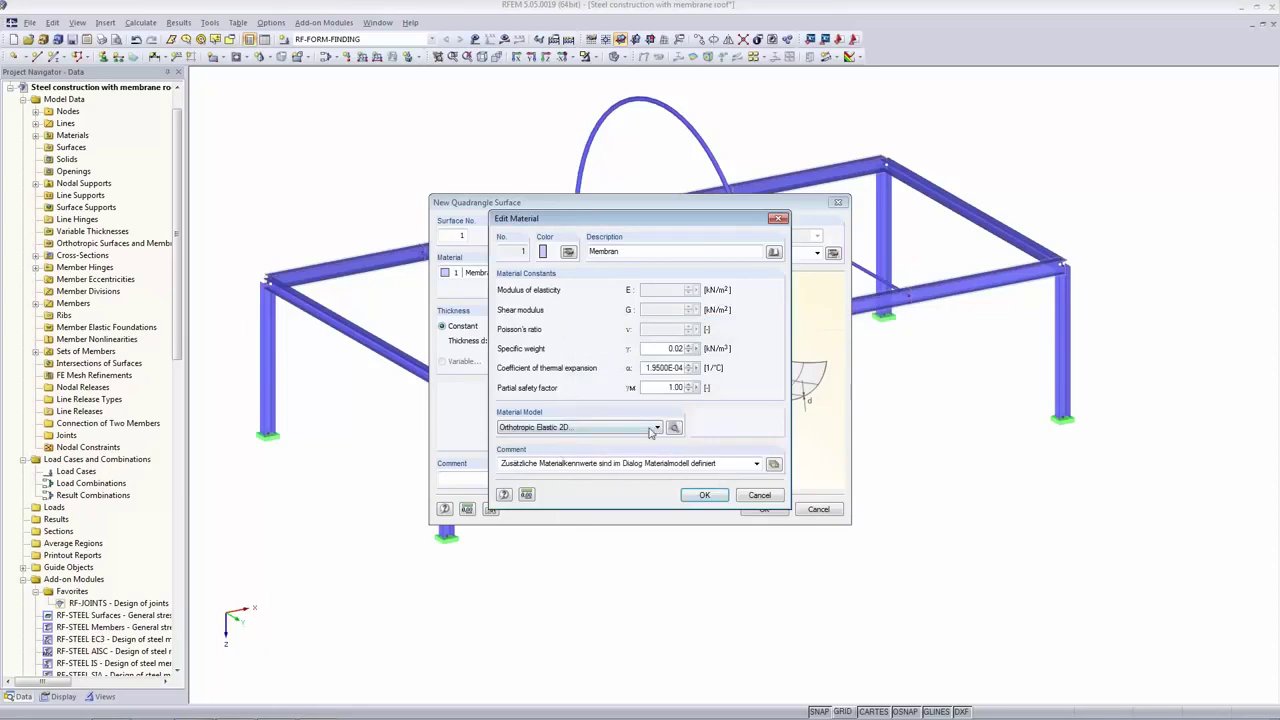
{"action": "left_click", "coordinate": [704, 495]}
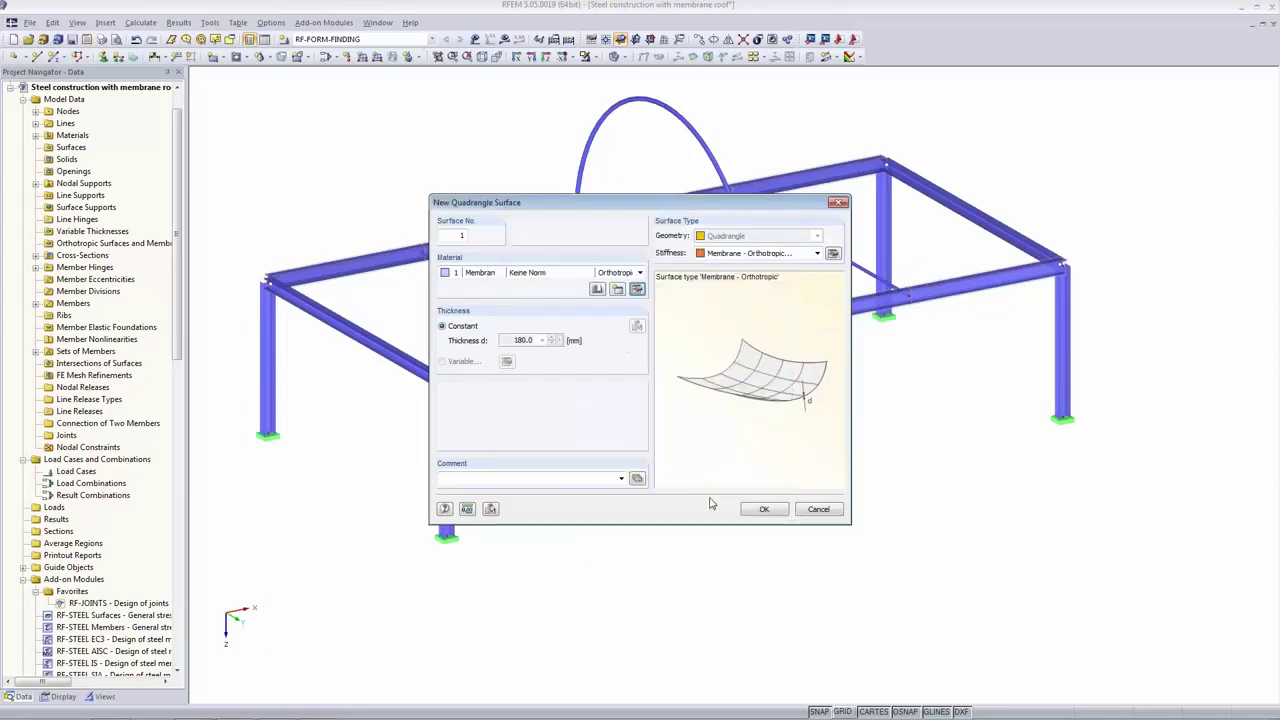
Set the orthotropic membrane's constant thickness to 1000 mm and check its stiffness matrix.
{"action": "left_click", "coordinate": [741, 256]}
{"action": "left_click", "coordinate": [741, 287]}
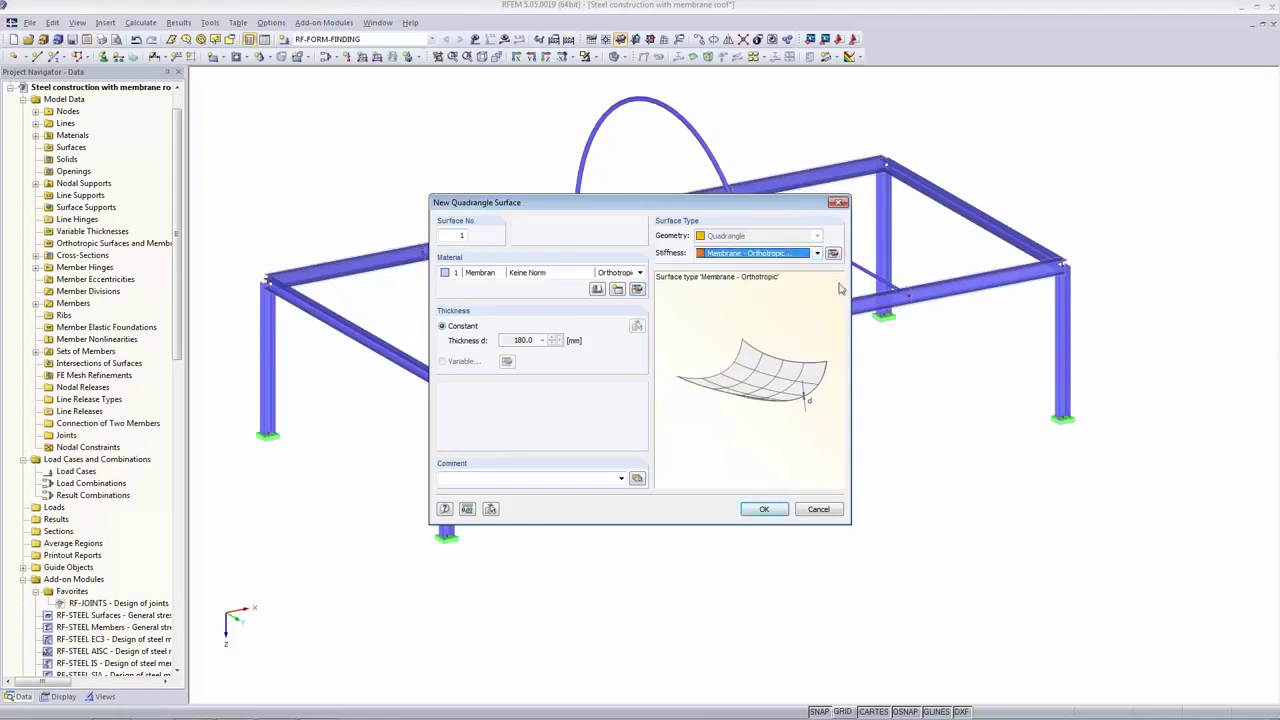
{"action": "left_click", "coordinate": [834, 254]}
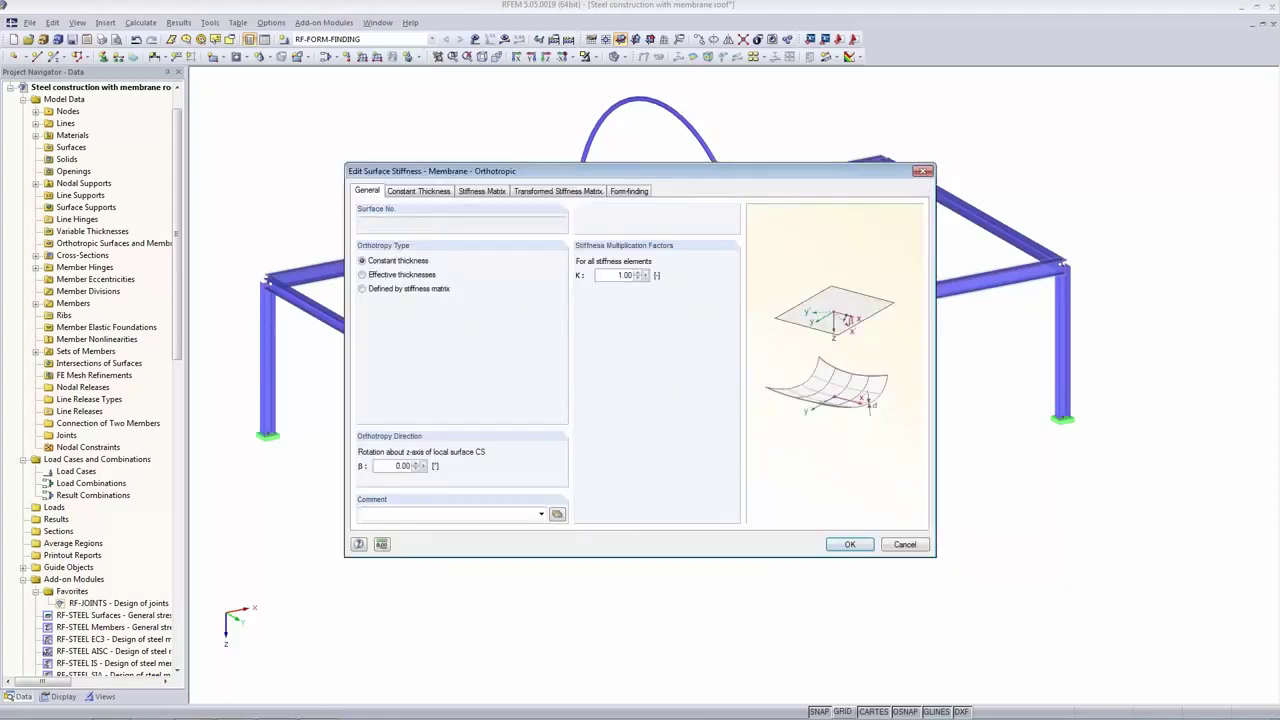
{"action": "left_click", "coordinate": [418, 193]}
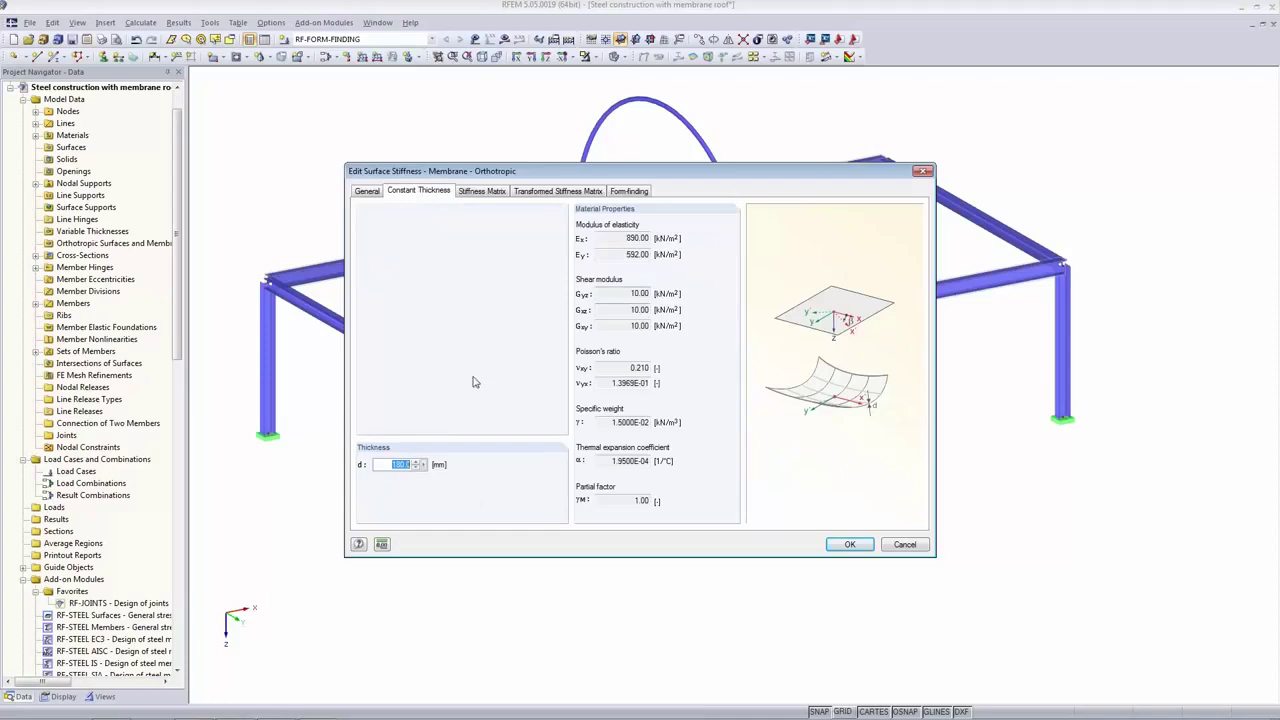
{"action": "type", "text": "1000"}
{"action": "key", "text": "Tab"}
{"action": "left_click", "coordinate": [483, 191]}
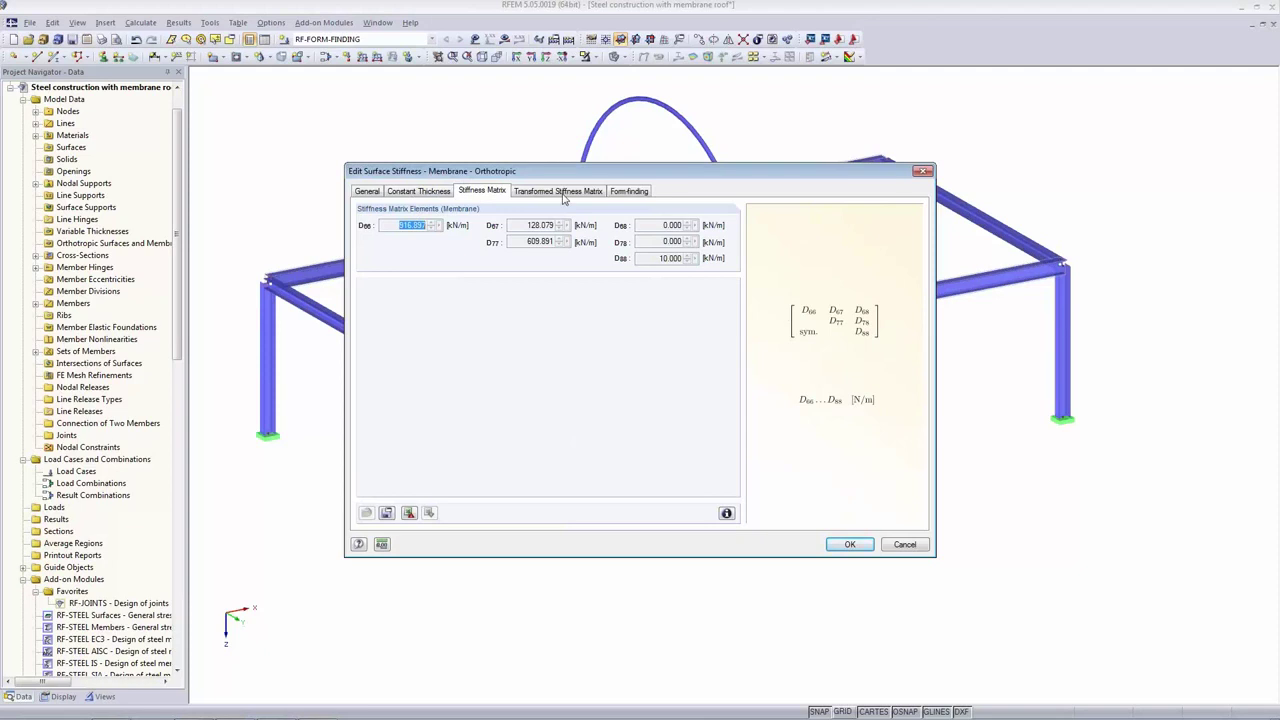
Define an orthogonal prestress field with angular rotation for form-finding, using forces of 1.5 kN/m along warp and 1 kN/m along weft.
{"action": "left_click", "coordinate": [634, 191]}
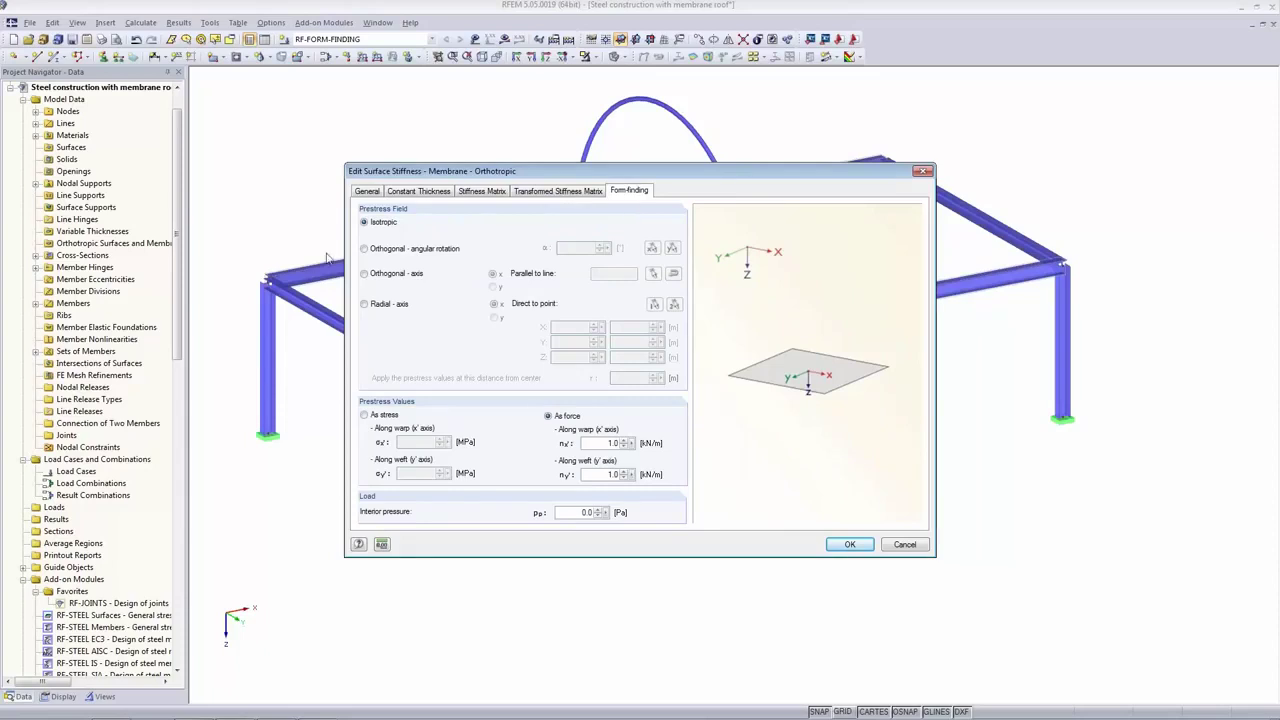
{"action": "left_click", "coordinate": [365, 250]}
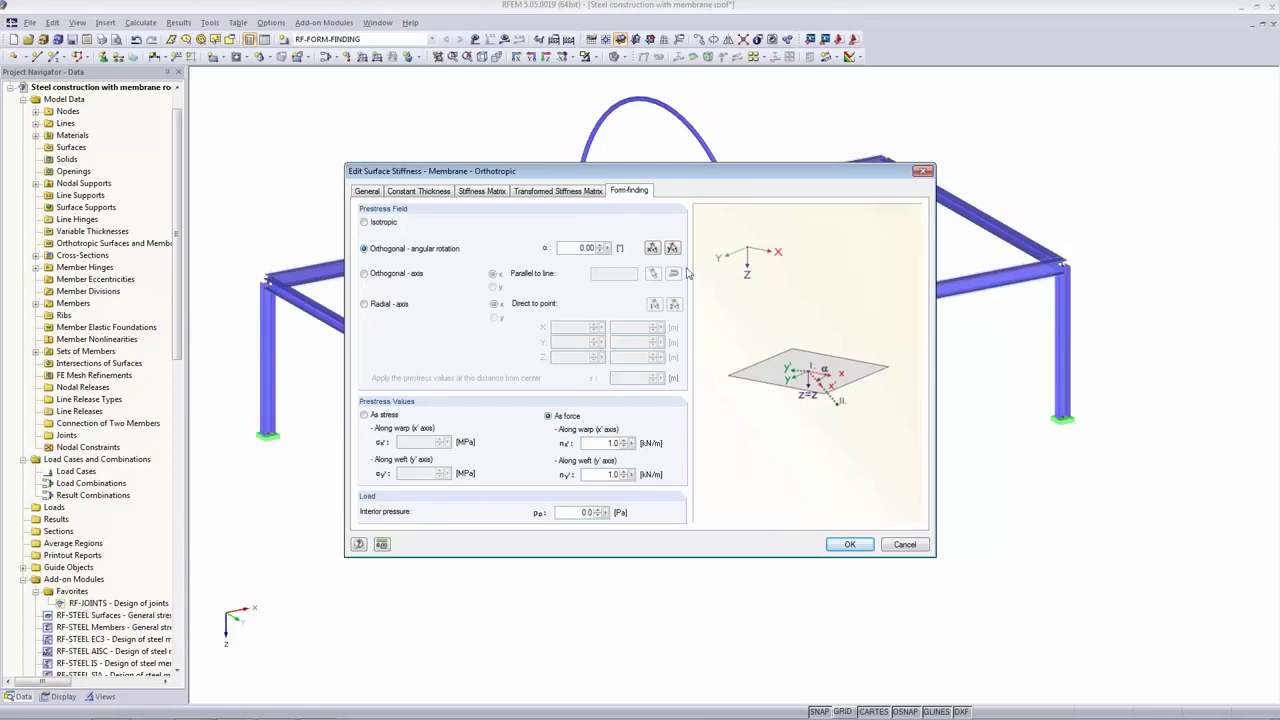
{"action": "left_click", "coordinate": [652, 247]}
{"action": "type", "text": "1.5"}
{"action": "key", "text": "Tab"}
{"action": "type", "text": "1"}
{"action": "key", "text": "Tab"}
{"action": "left_click", "coordinate": [850, 544]}
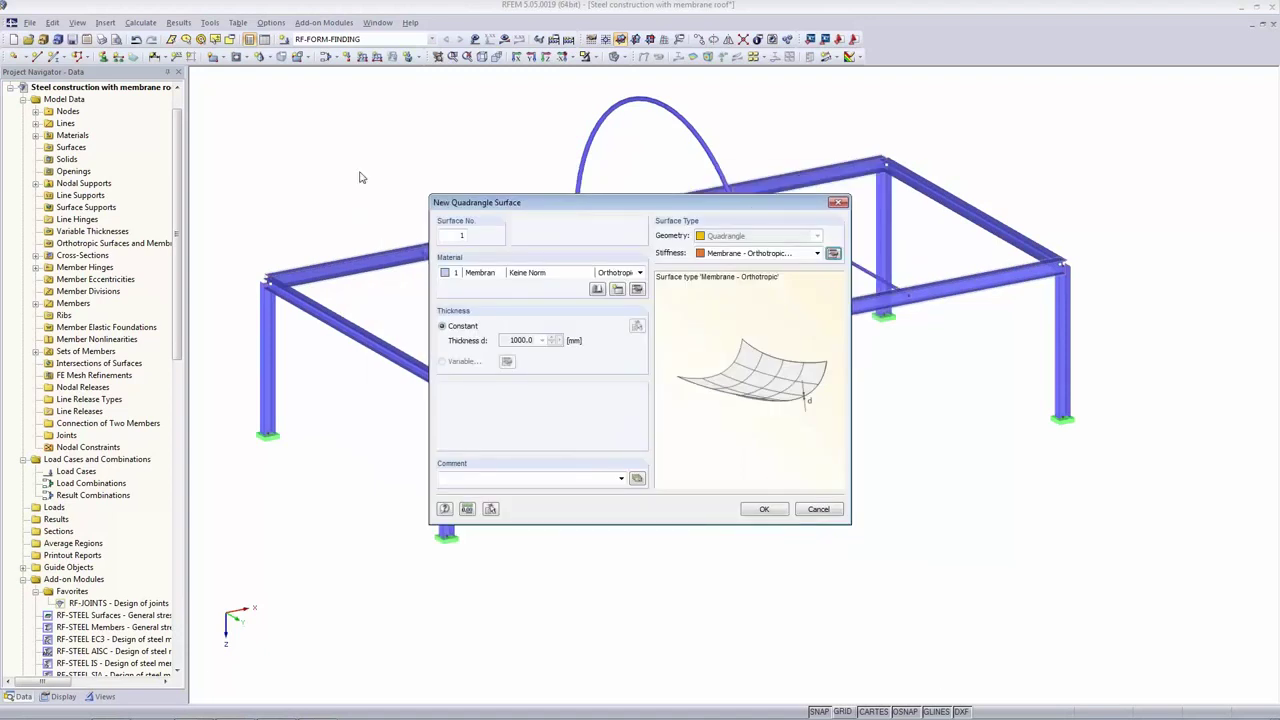
Create the quadrangle membrane between the arc and the frame's far +X end, picking its boundary lines in wireframe display before restoring the solid display.
{"action": "left_click", "coordinate": [764, 510]}
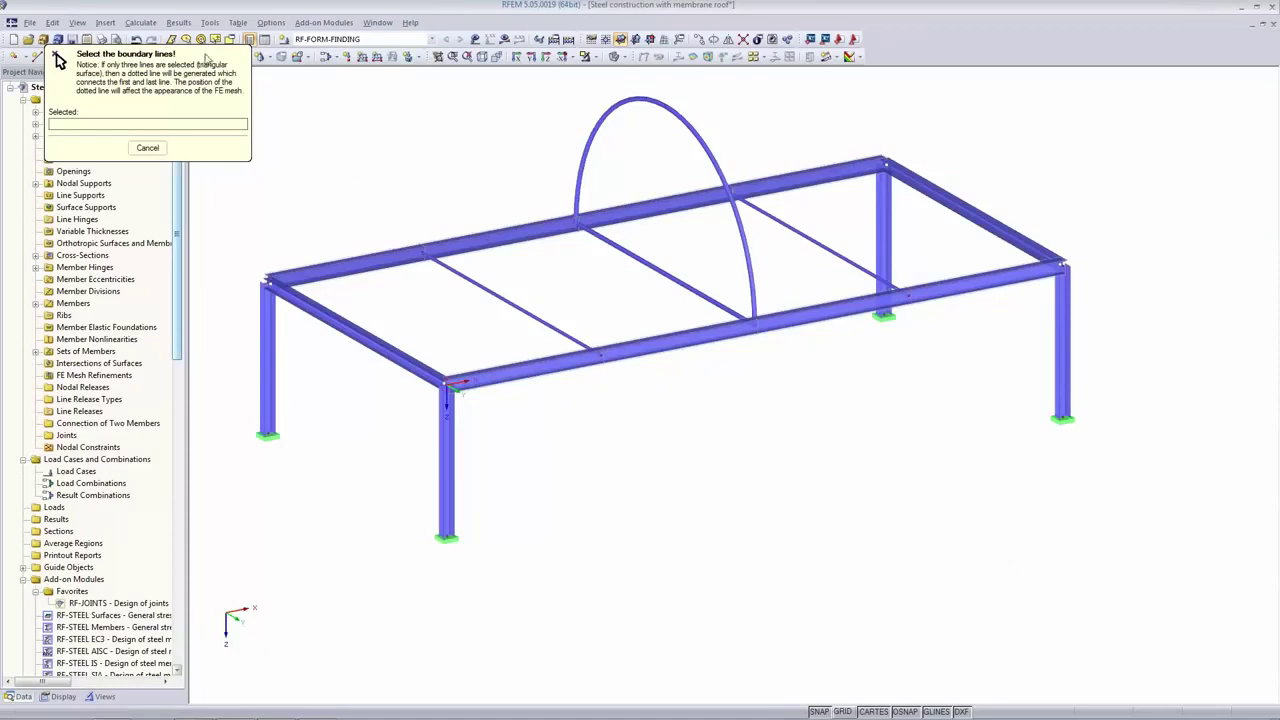
{"action": "left_click", "coordinate": [615, 57]}
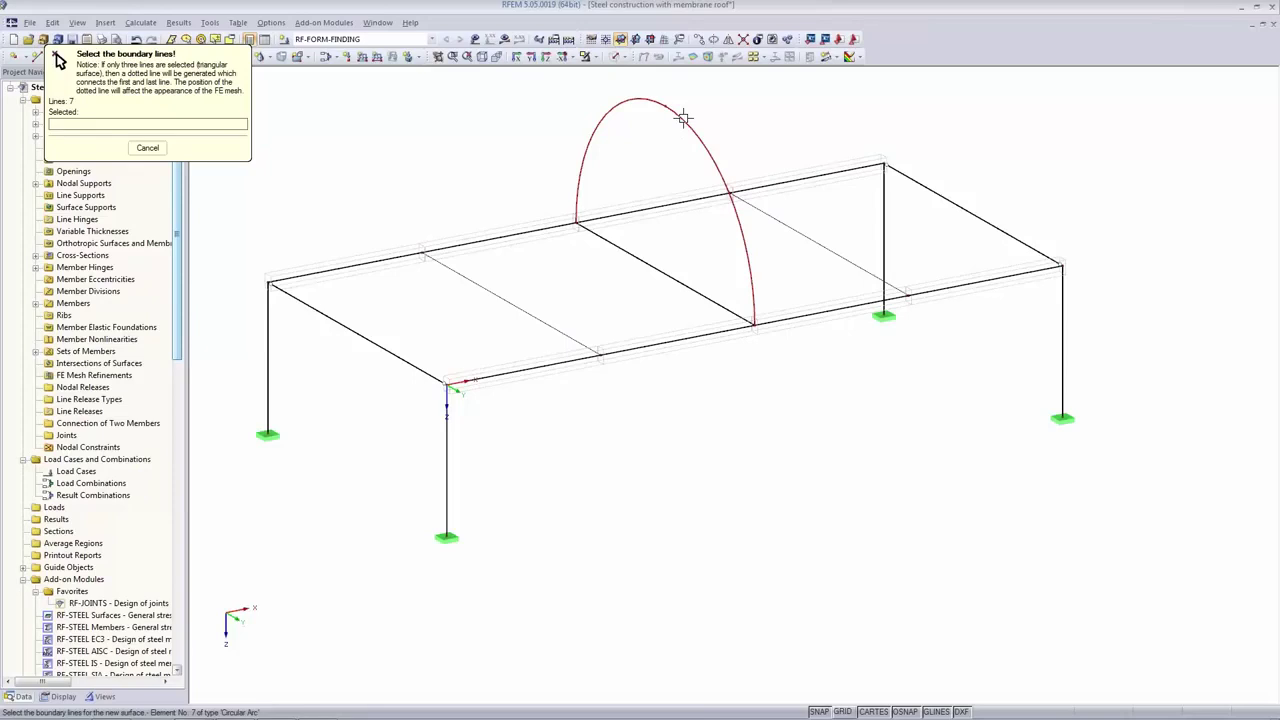
{"action": "left_click", "coordinate": [665, 207]}
{"action": "left_click", "coordinate": [996, 279]}
{"action": "left_click", "coordinate": [846, 308]}
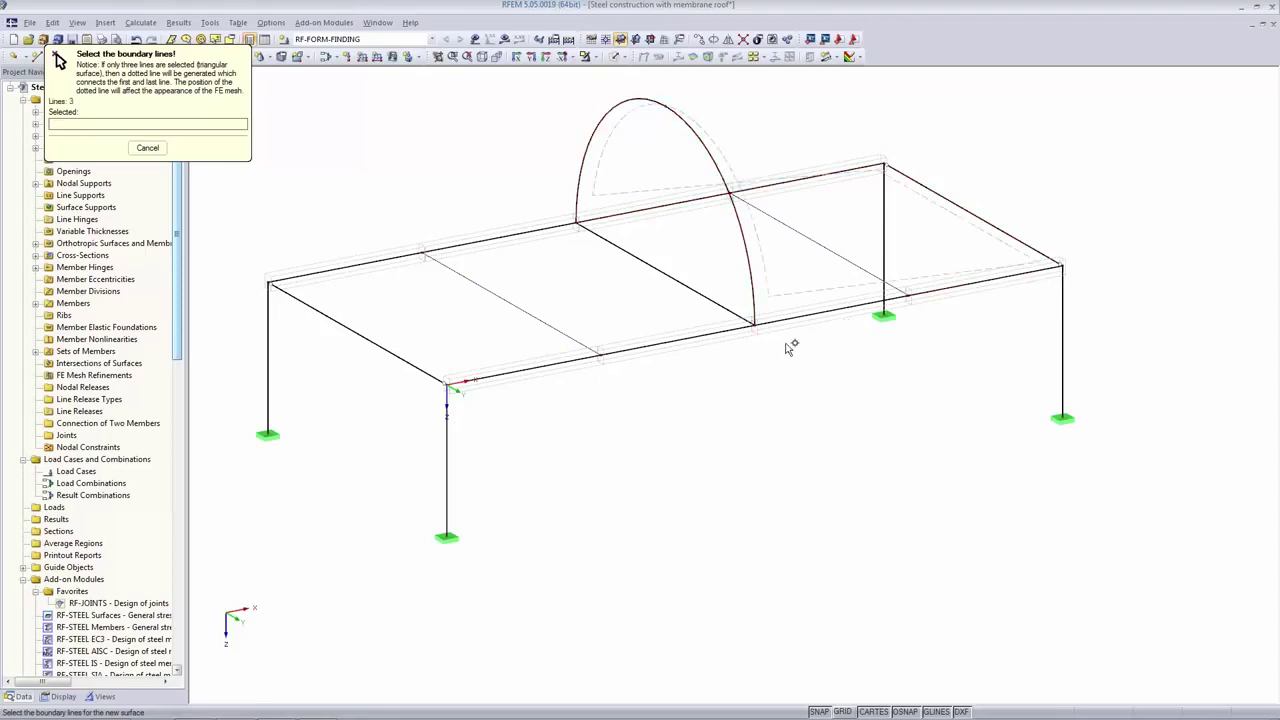
{"action": "key", "text": "Escape"}
{"action": "left_click", "coordinate": [614, 58]}
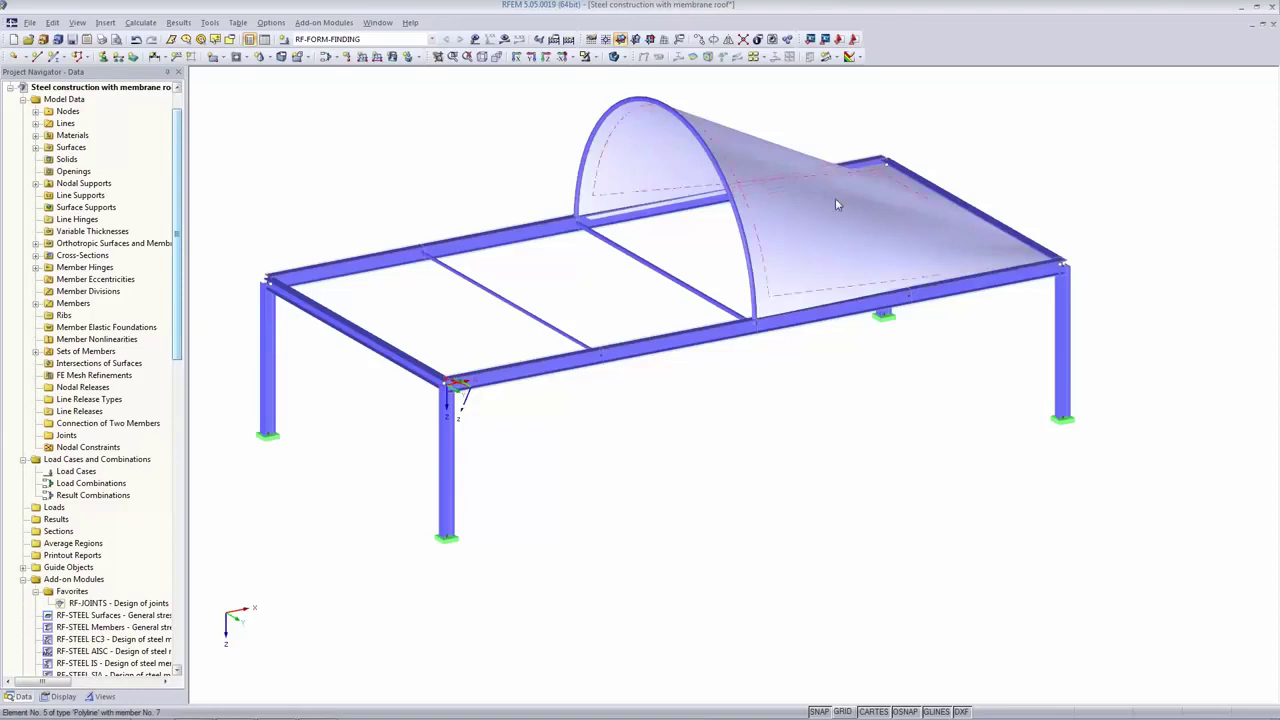
Mirror a copy of the membrane across the arc's plane, defined by three points (10, -10, 0), (10, 0, 0) and (10, -5, -5) m.
{"action": "left_click", "coordinate": [794, 147]}
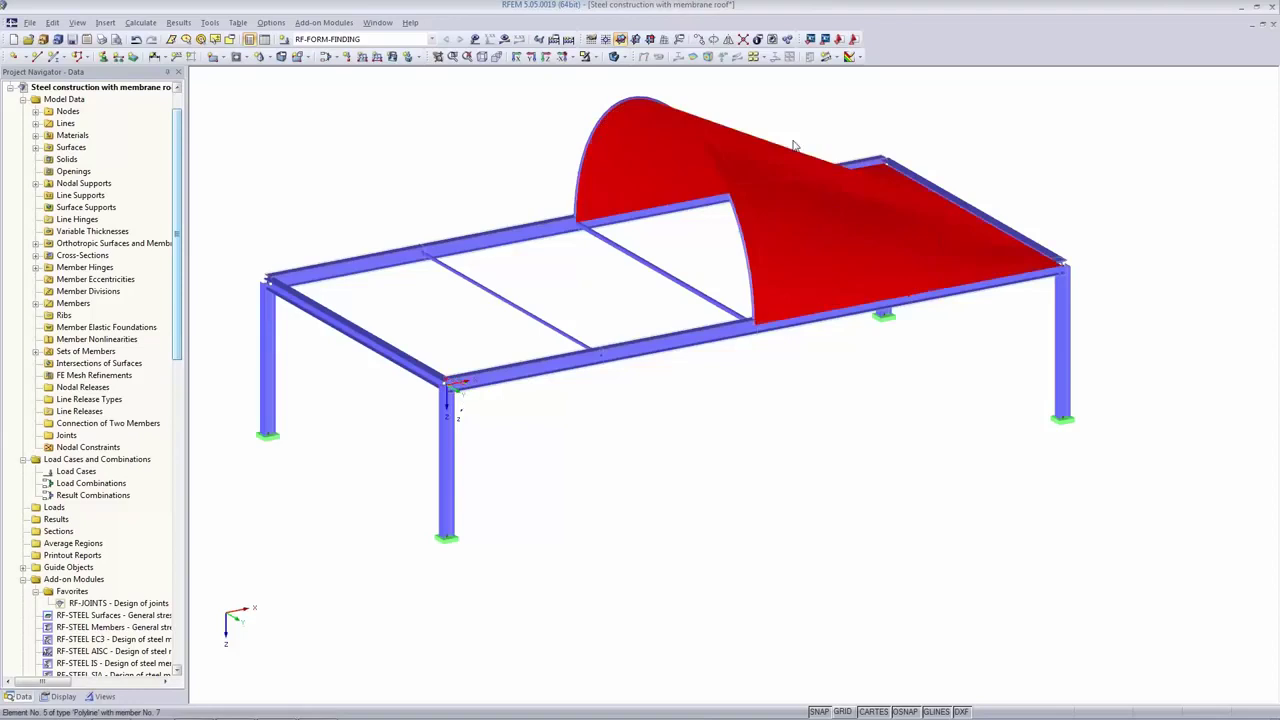
{"action": "left_click", "coordinate": [728, 40]}
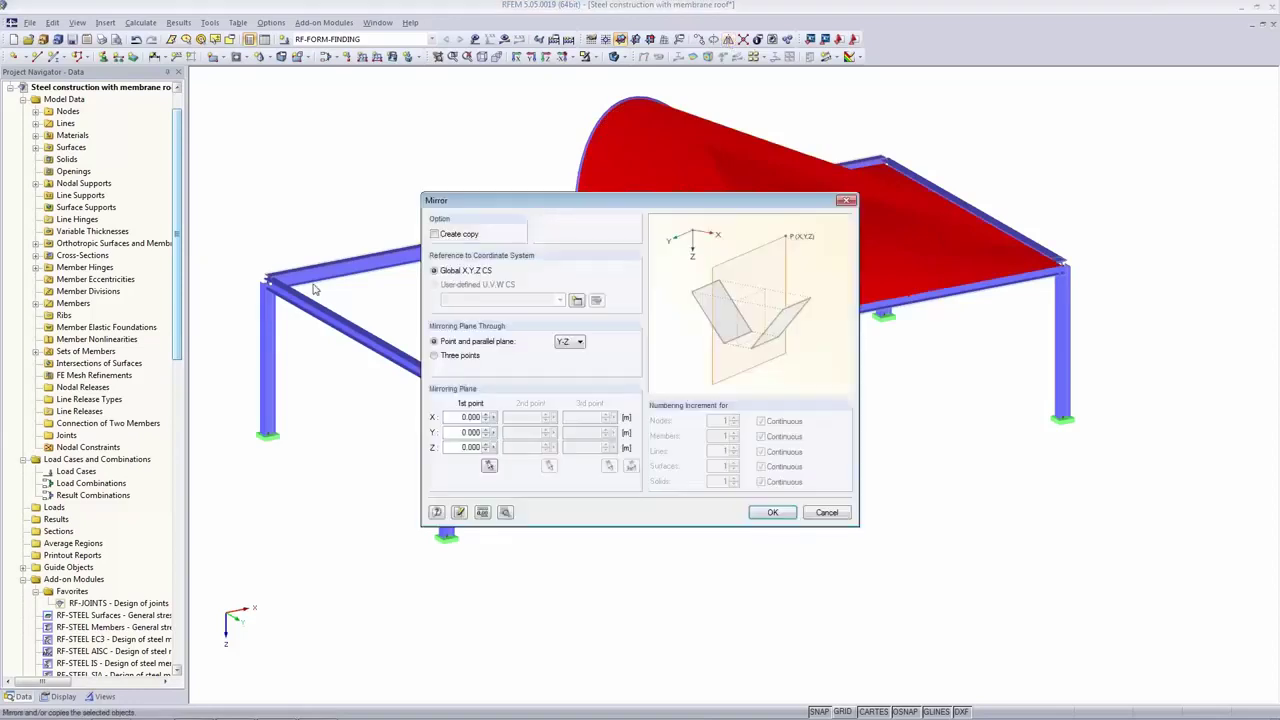
{"action": "left_click", "coordinate": [434, 234]}
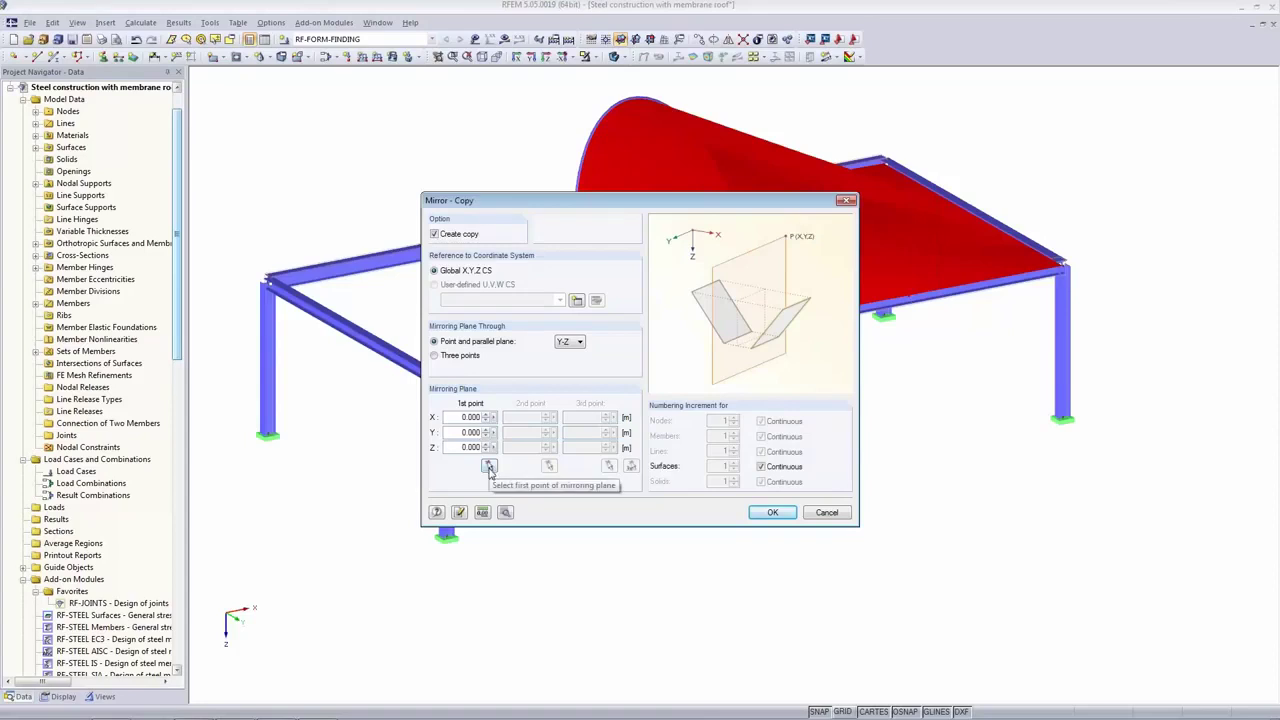
{"action": "left_click", "coordinate": [472, 357]}
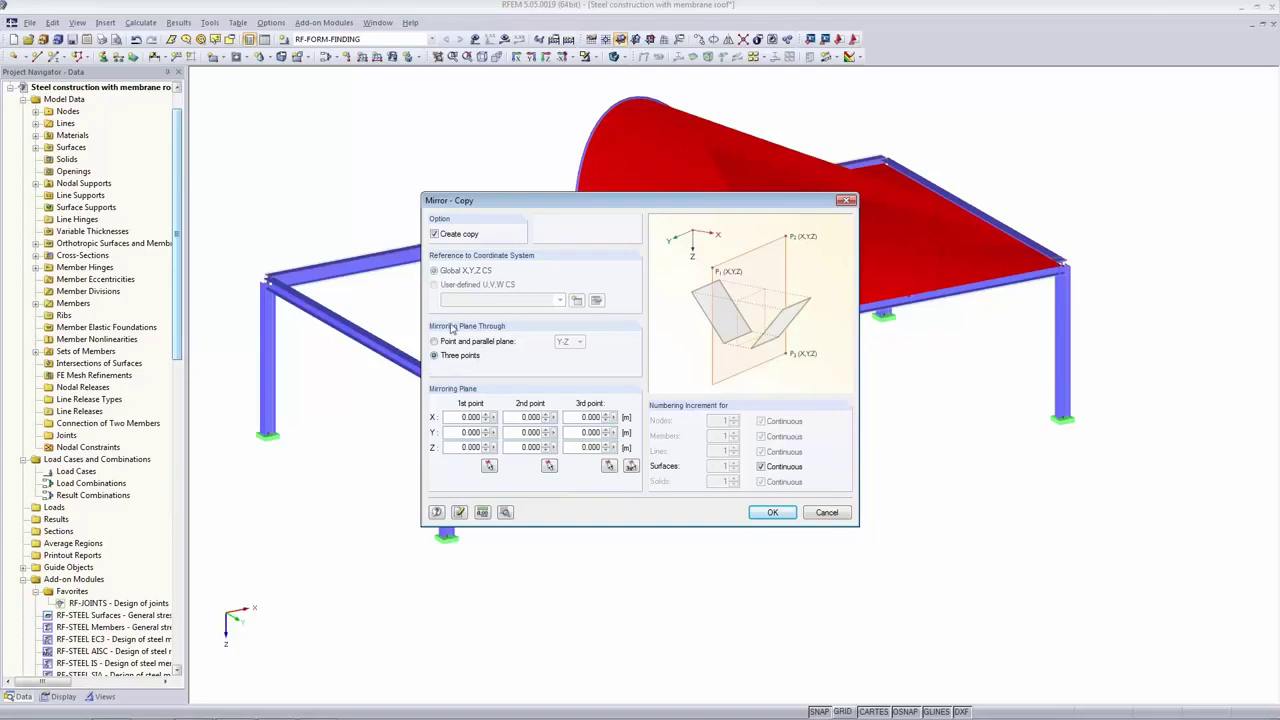
{"action": "left_click", "coordinate": [631, 468]}
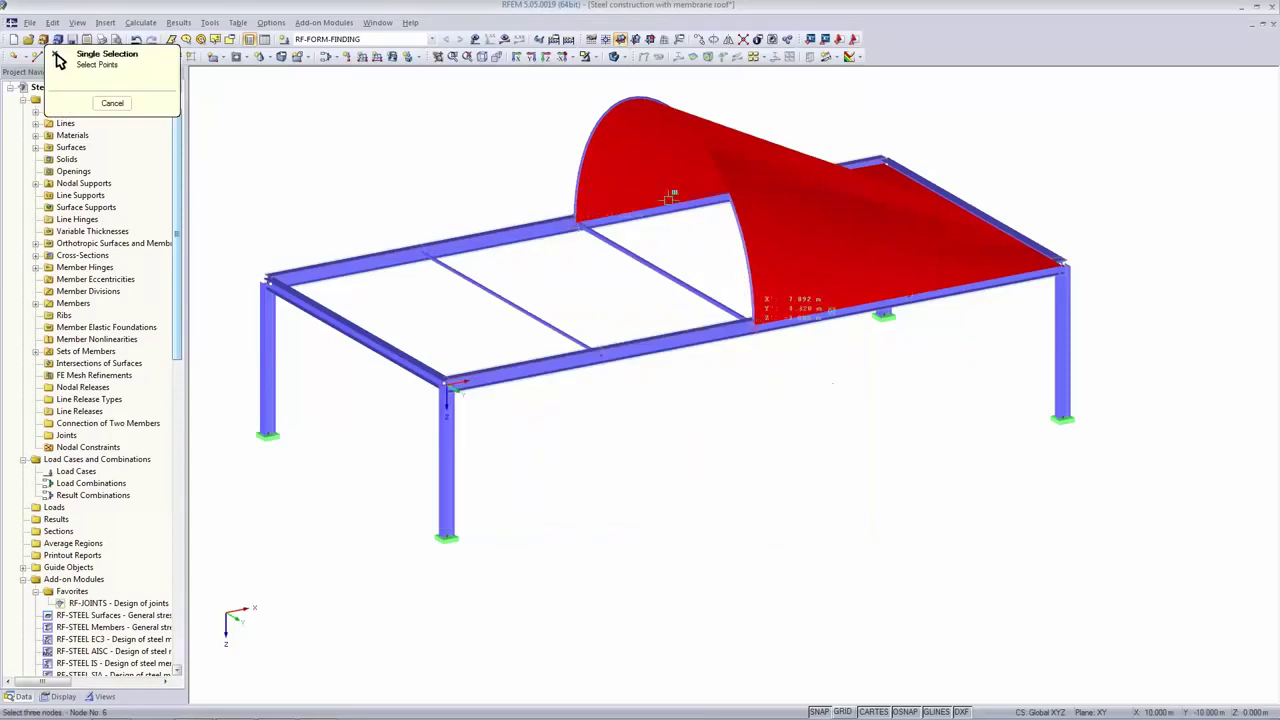
{"action": "left_click", "coordinate": [665, 120]}
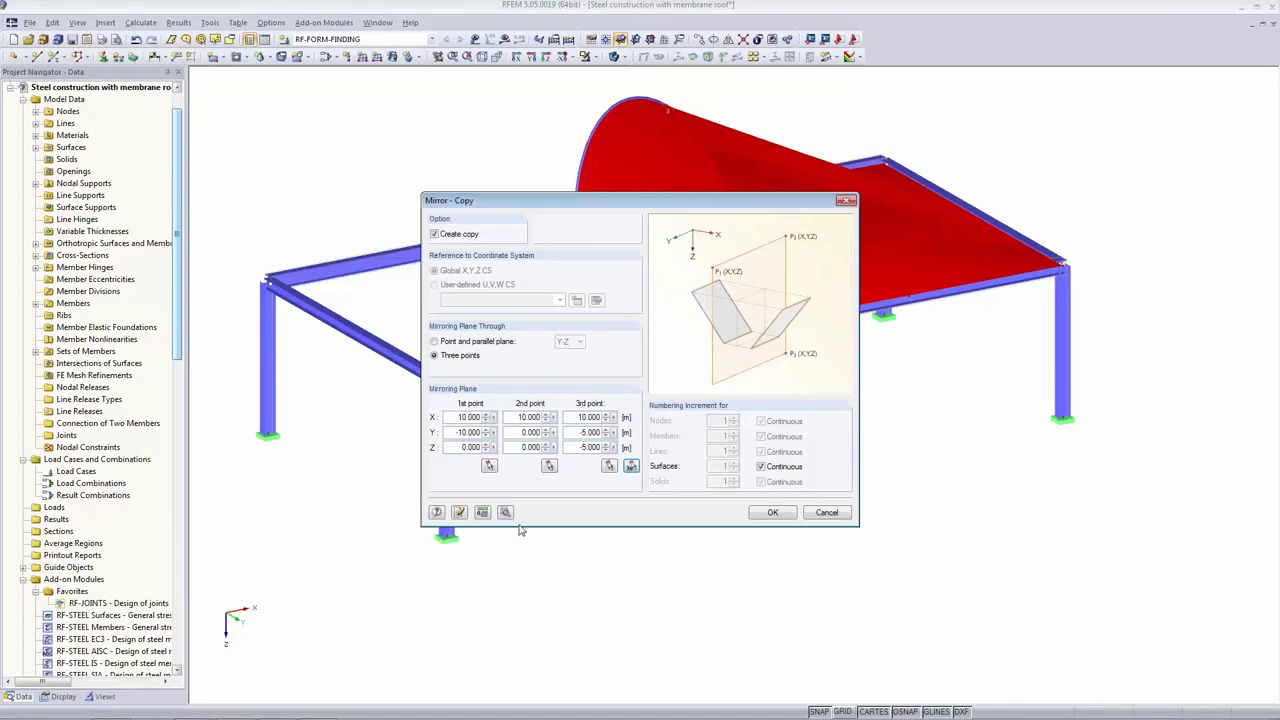
{"action": "left_click", "coordinate": [773, 512]}
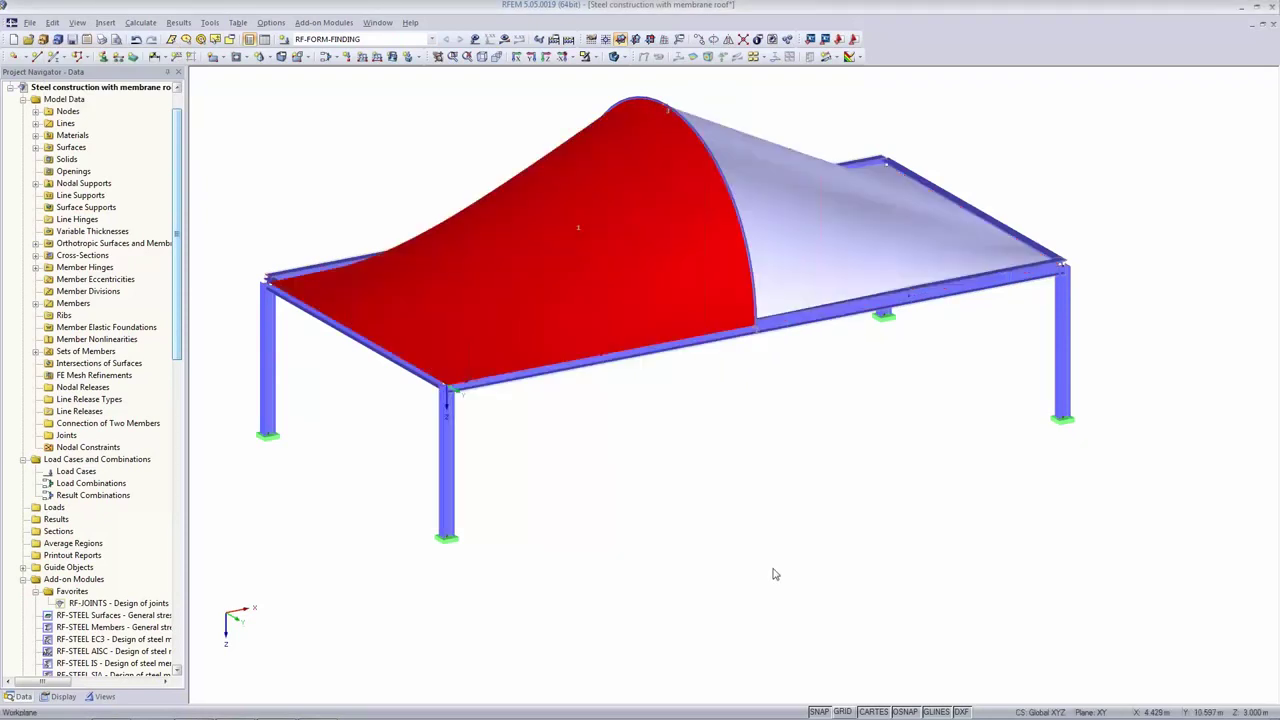
{"action": "left_click", "coordinate": [775, 520]}
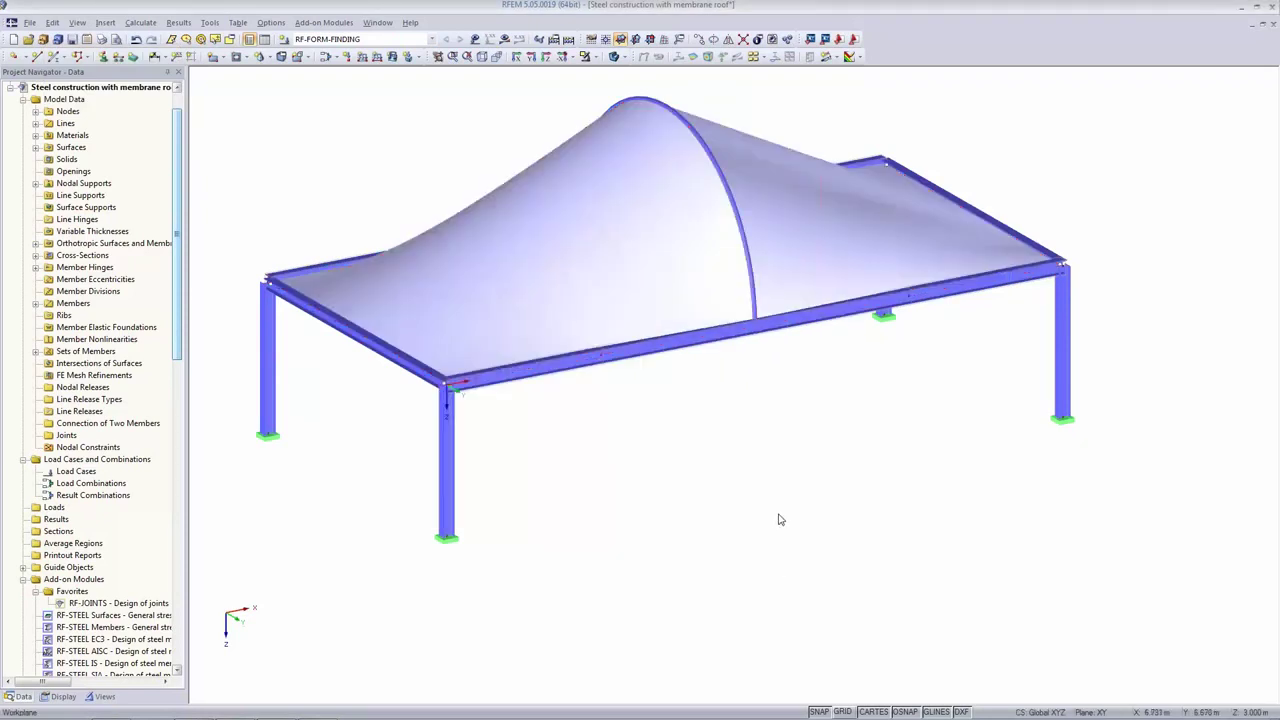
Display the model transparently and set the FE mesh of surfaces to triangles only, keeping the 0.500 m target element length.
{"action": "left_click", "coordinate": [614, 58]}
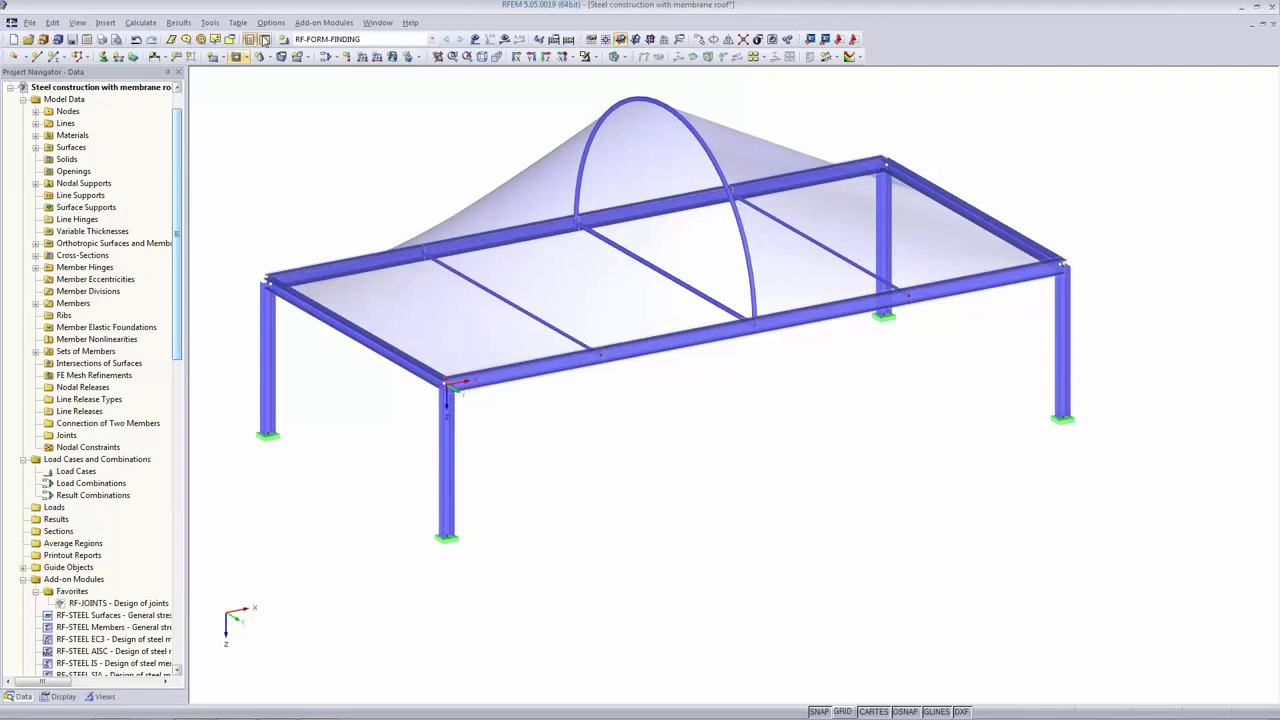
{"action": "left_click", "coordinate": [140, 22]}
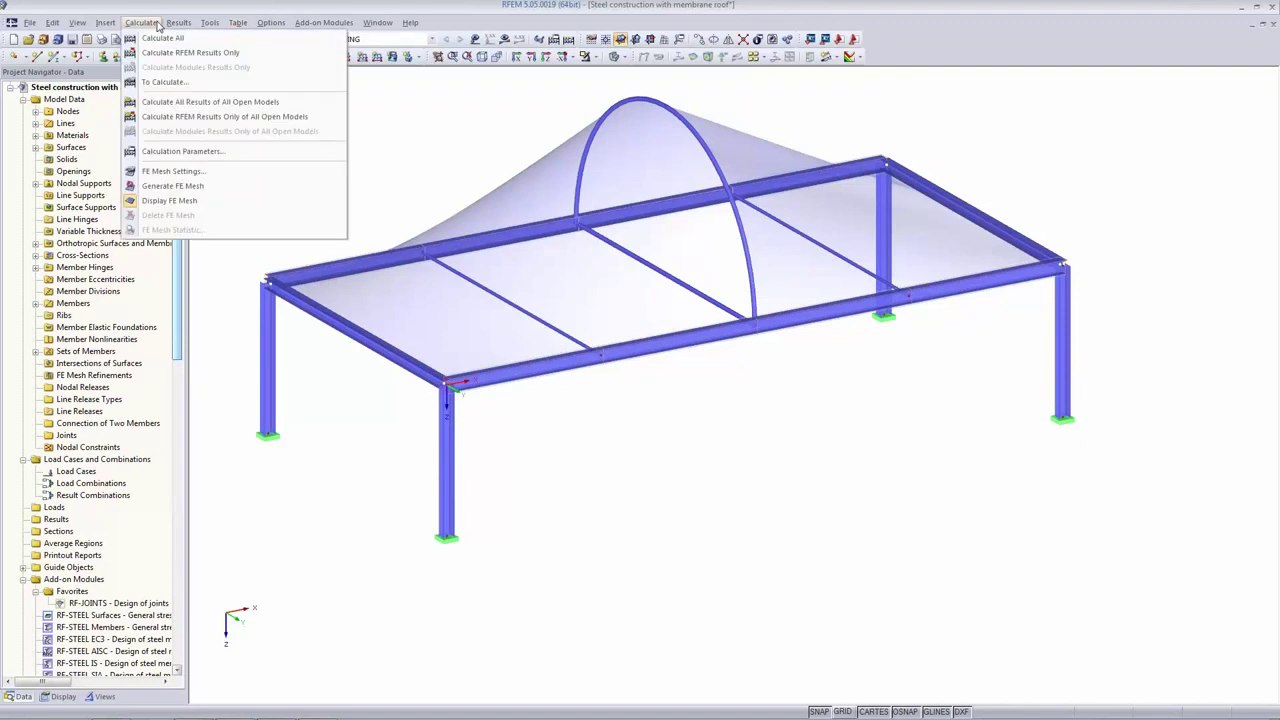
{"action": "left_click", "coordinate": [165, 172]}
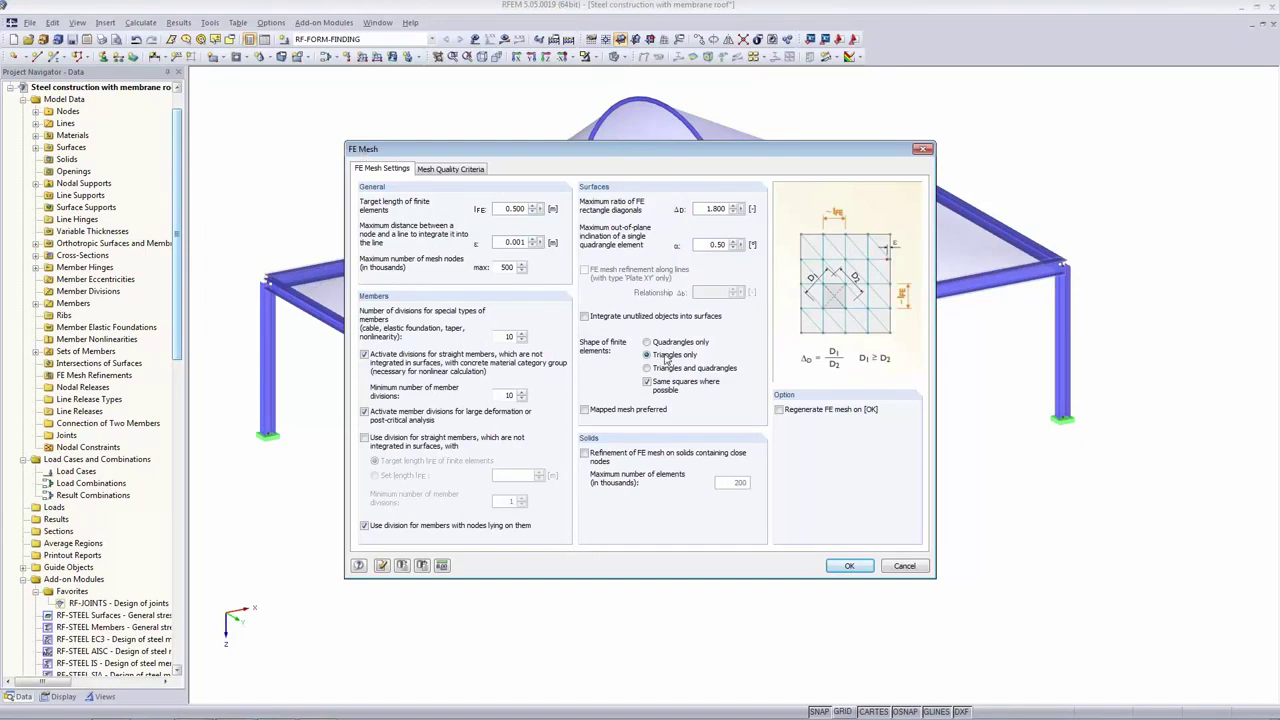
{"action": "left_click", "coordinate": [851, 566]}
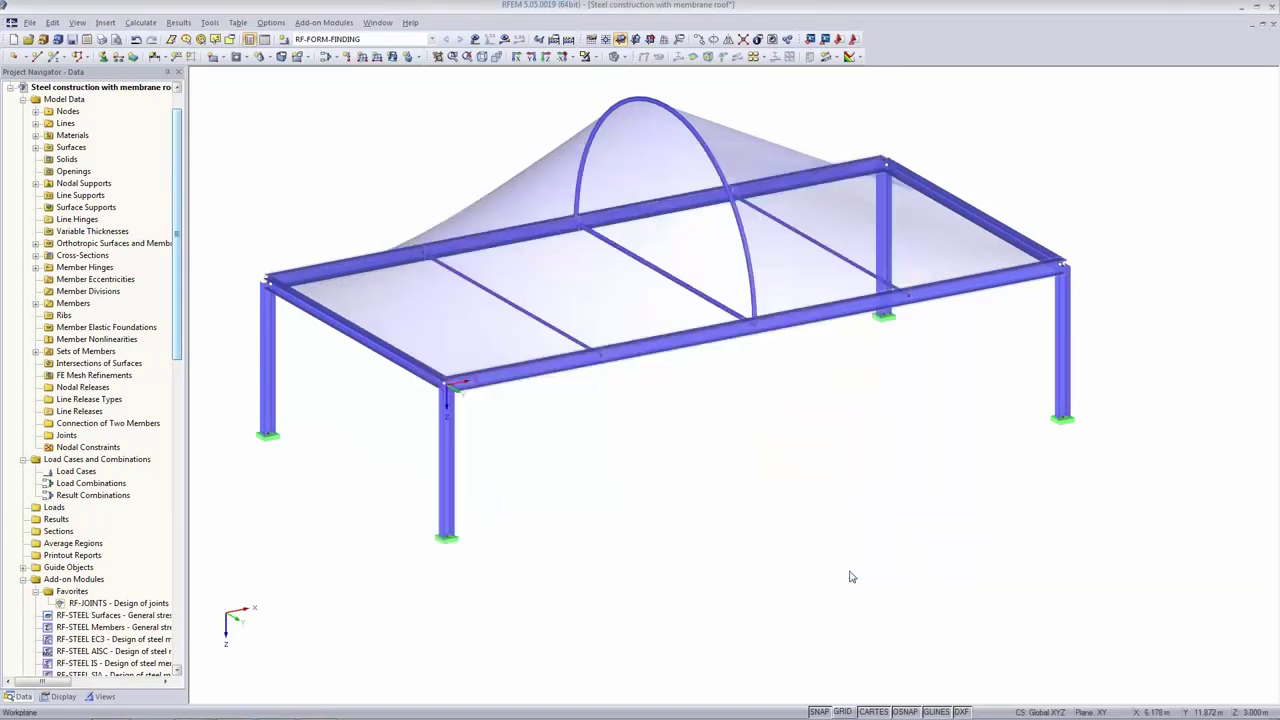
Review the form-finding calculation parameters, including the iteration limits and the calculation method.
{"action": "left_click", "coordinate": [554, 40]}
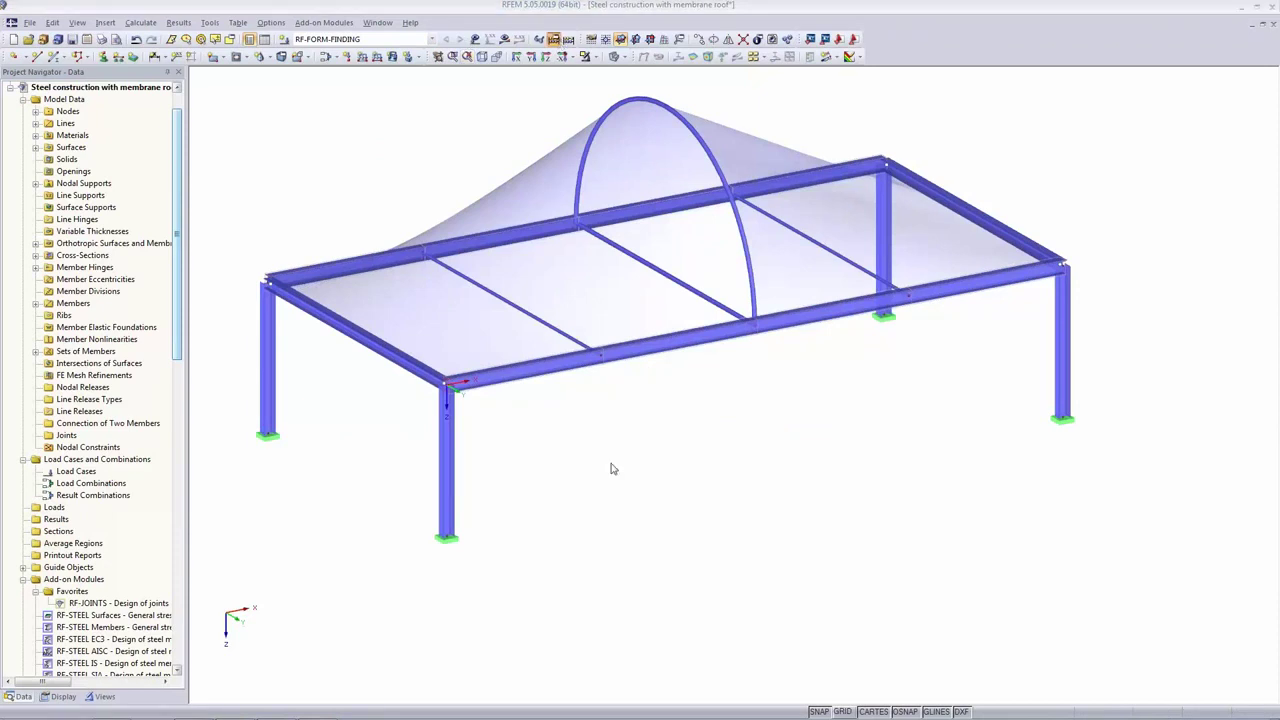
{"action": "left_click", "coordinate": [635, 155]}
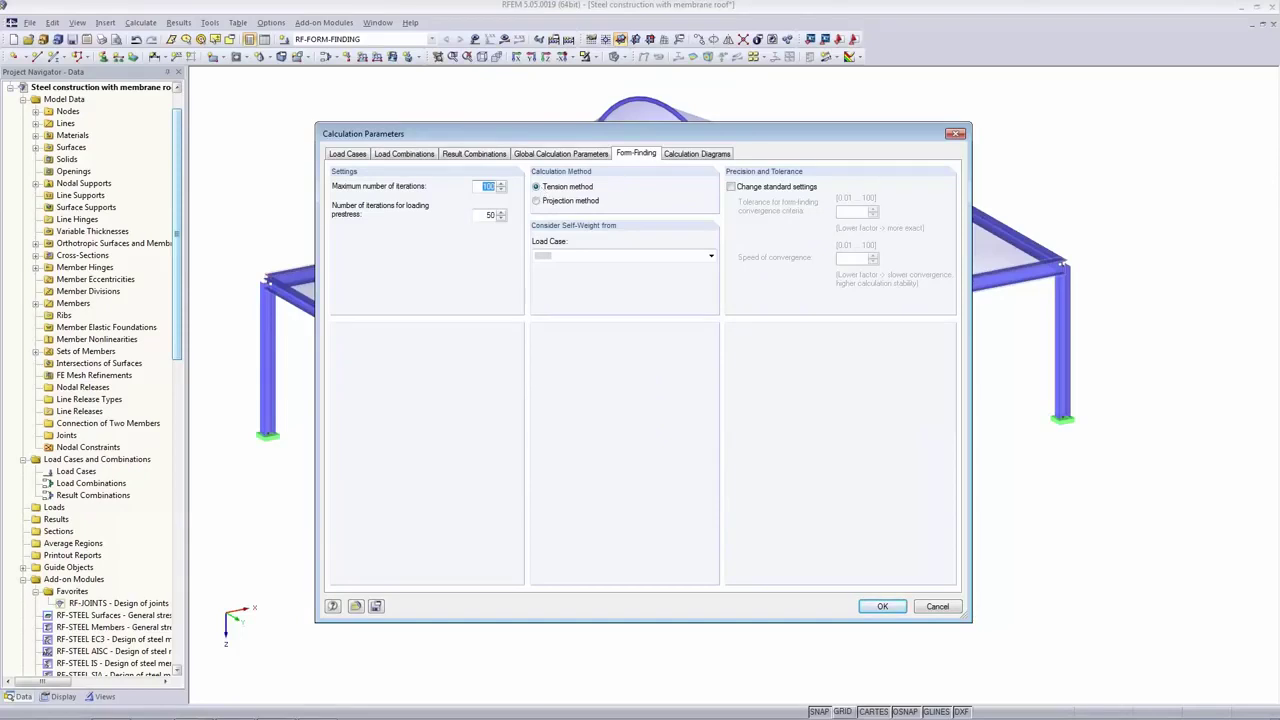
{"action": "key", "text": "Tab"}
{"action": "left_click", "coordinate": [924, 609]}
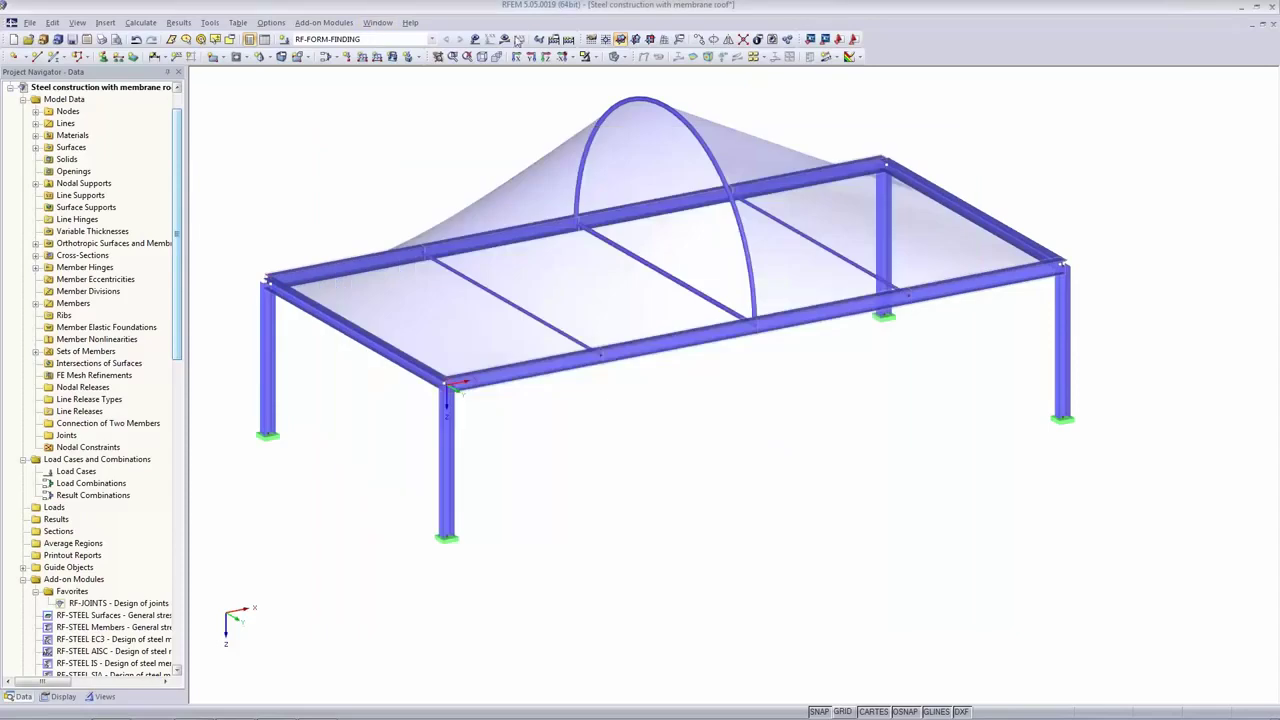
Run the form-finding calculation and display the membranes' basic internal forces n-y and n-x.
{"action": "left_click", "coordinate": [506, 41]}
{"action": "left_click", "coordinate": [615, 390]}
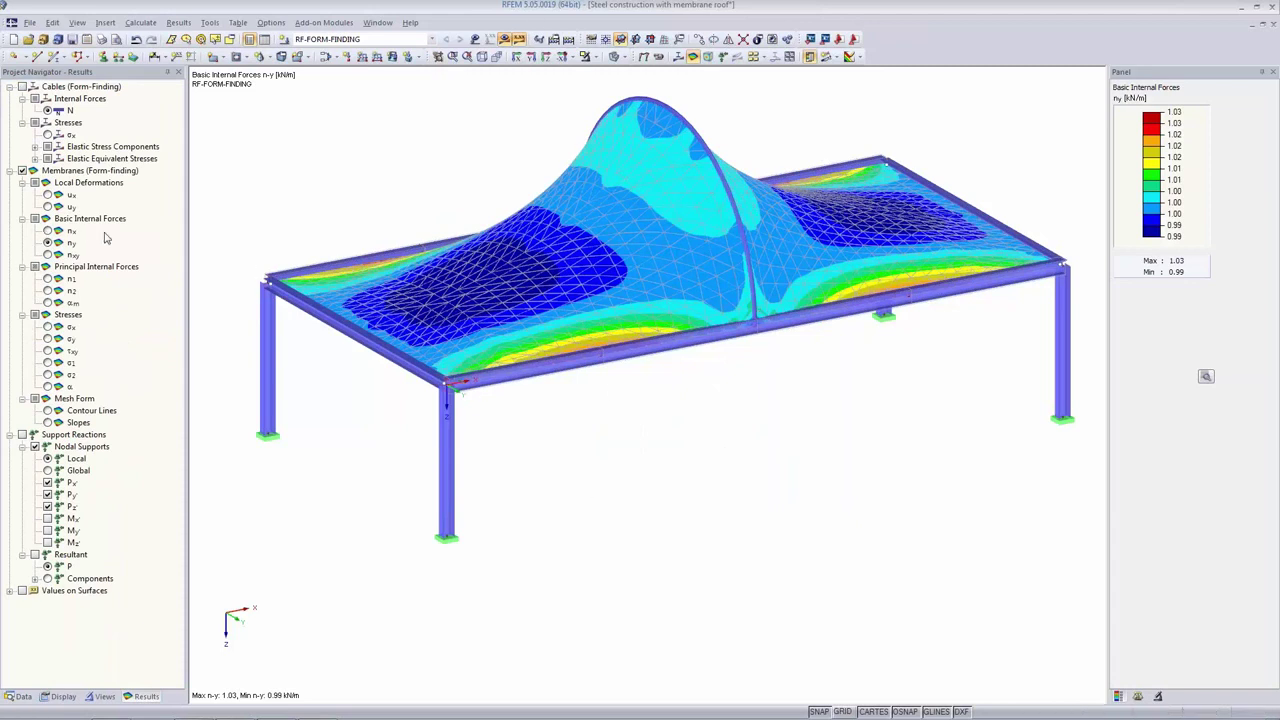
{"action": "left_click", "coordinate": [536, 317]}
{"action": "left_click", "coordinate": [783, 421]}
{"action": "left_click", "coordinate": [47, 231]}
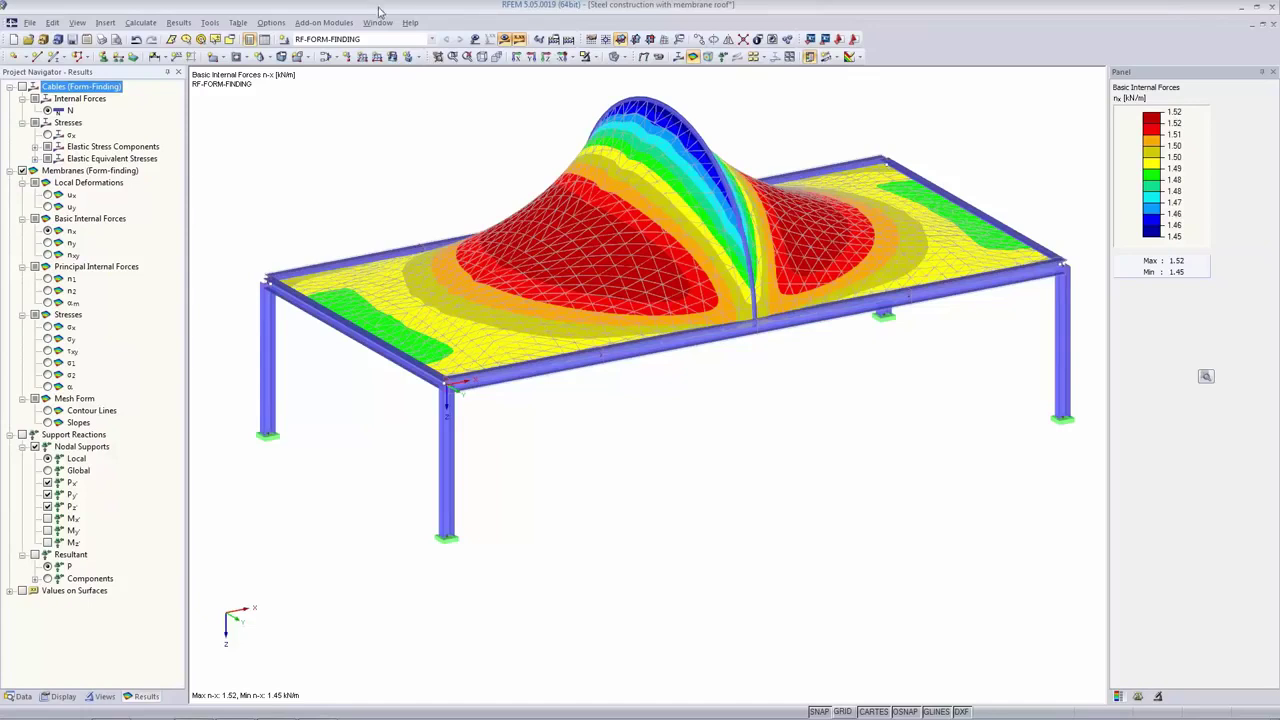
Create load case LC1 described as Self-weight, with the Permanent action category and active self-weight of factor 1.000 in Z.
{"action": "left_click", "coordinate": [349, 39]}
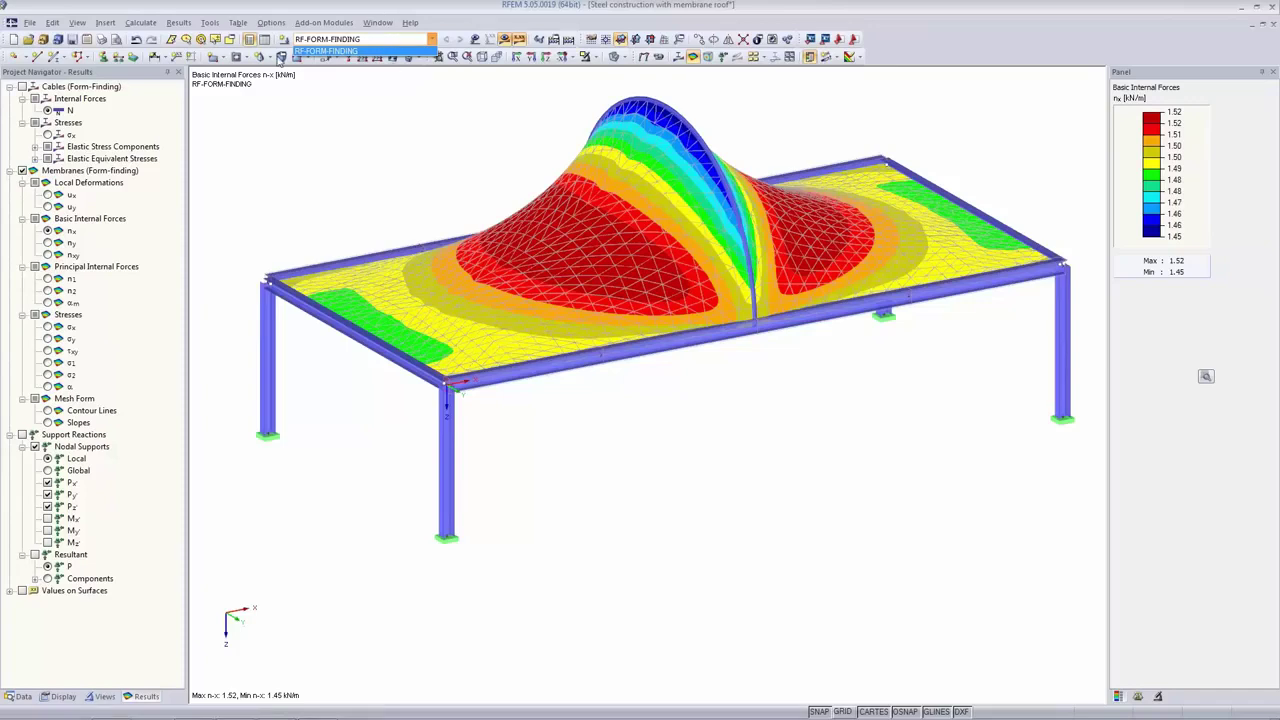
{"action": "left_click", "coordinate": [314, 50]}
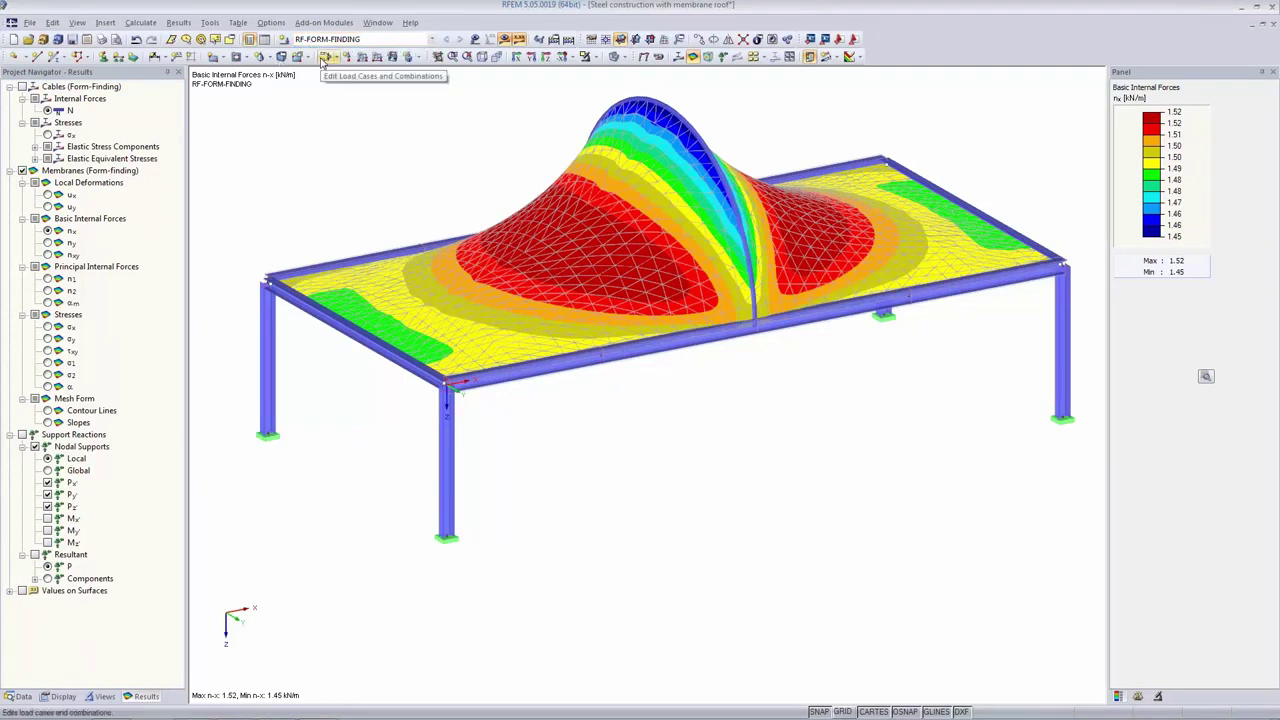
{"action": "left_click", "coordinate": [323, 57]}
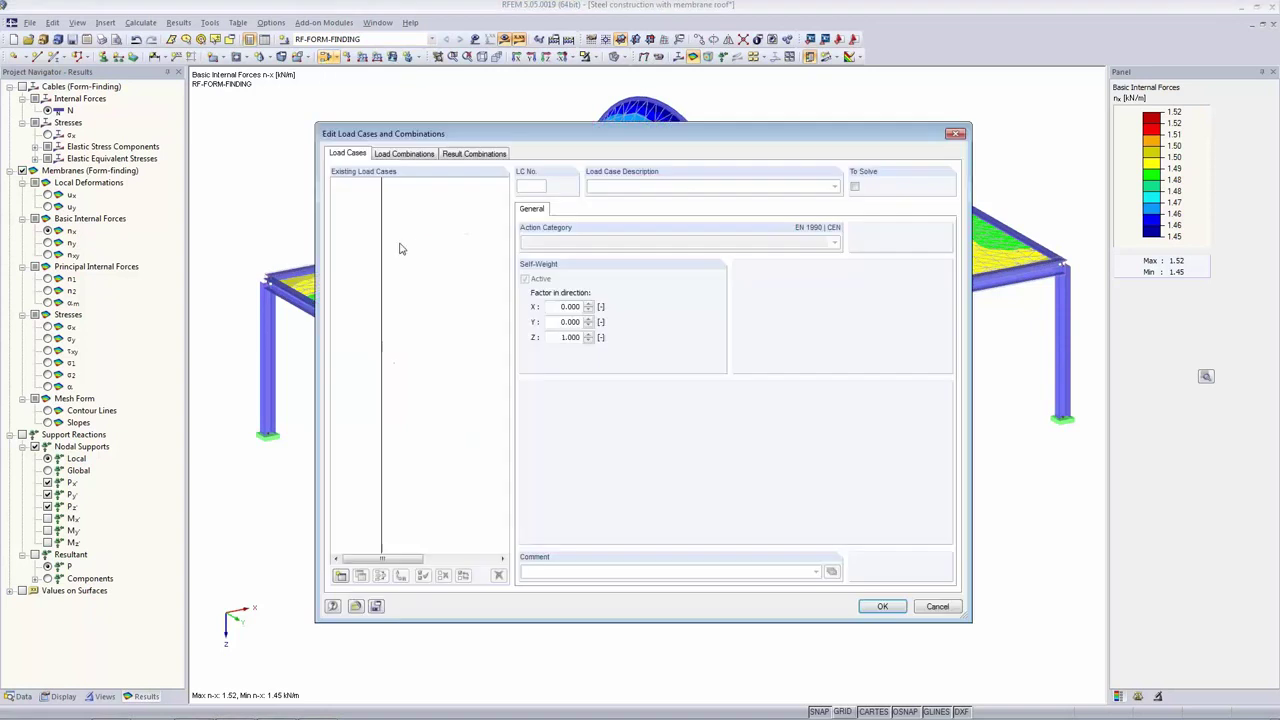
{"action": "left_click", "coordinate": [341, 576]}
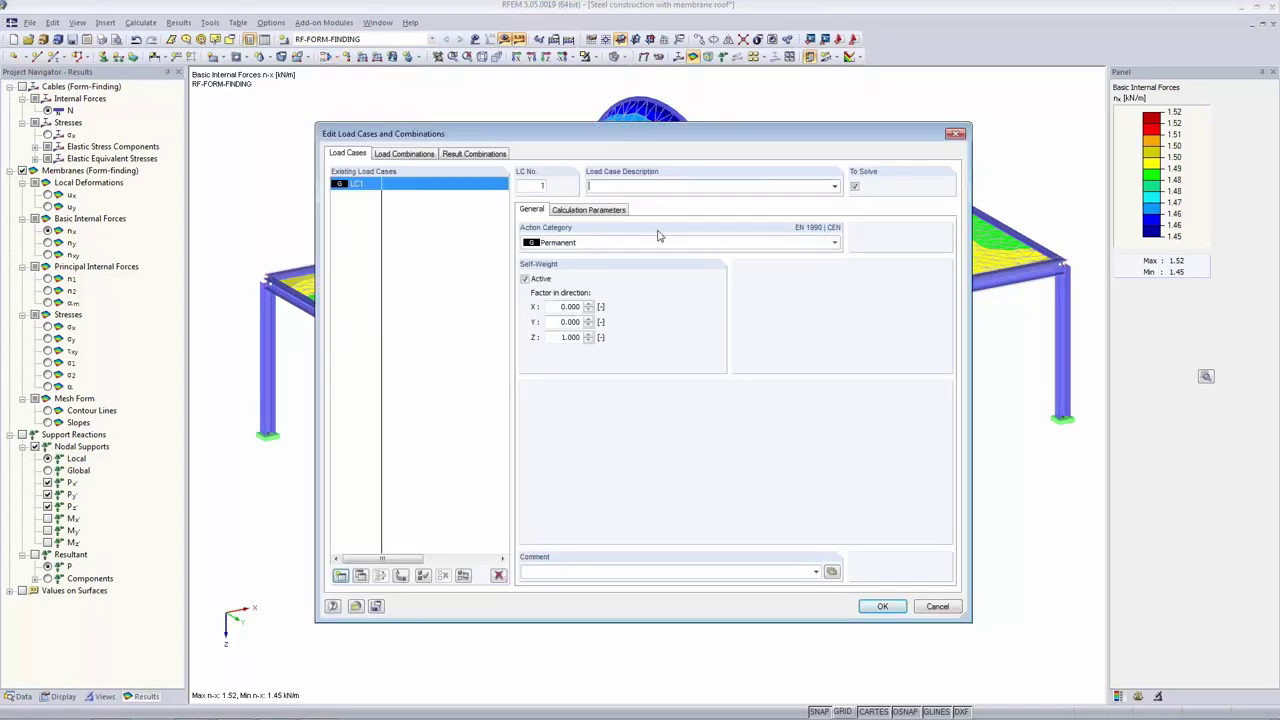
{"action": "left_click", "coordinate": [563, 245]}
{"action": "left_click", "coordinate": [565, 247]}
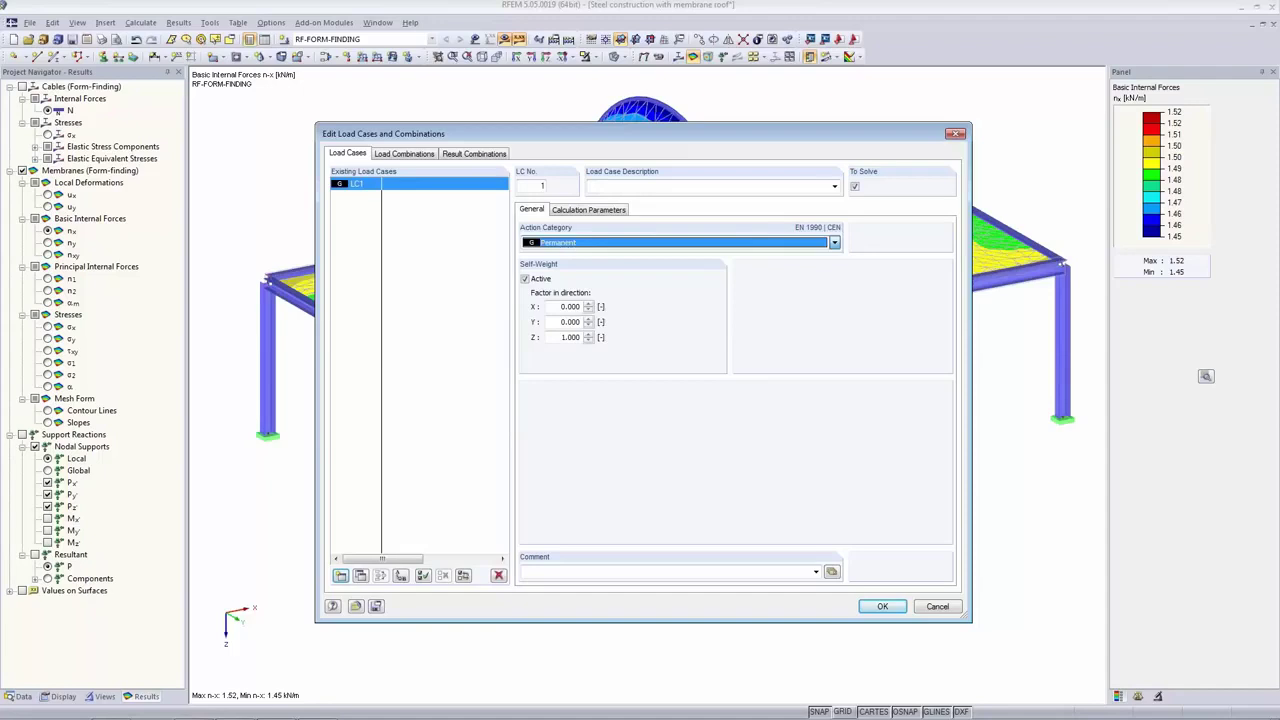
{"action": "left_click", "coordinate": [834, 186]}
{"action": "left_click", "coordinate": [791, 199]}
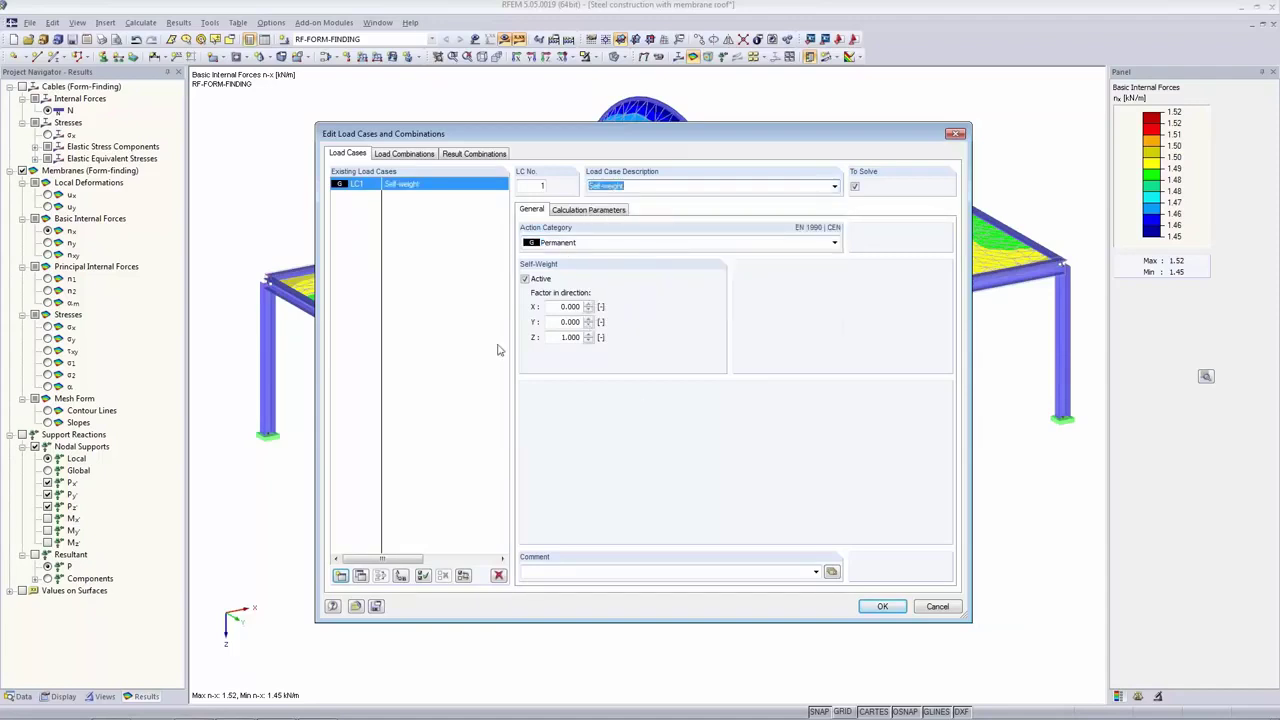
Add load case LC2 described as Snow, with the action category Snow (H ≤ 1000 m a.s.l.), and accept the load cases.
{"action": "left_click", "coordinate": [340, 576]}
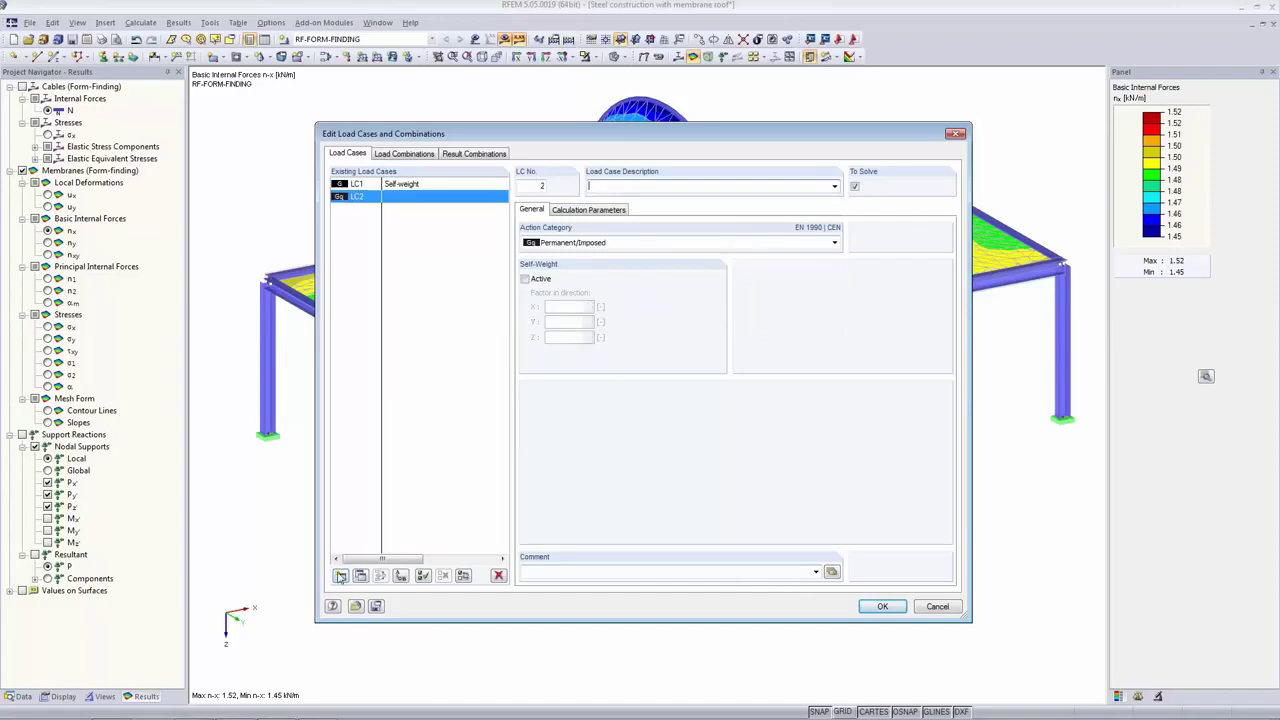
{"action": "left_click", "coordinate": [836, 189]}
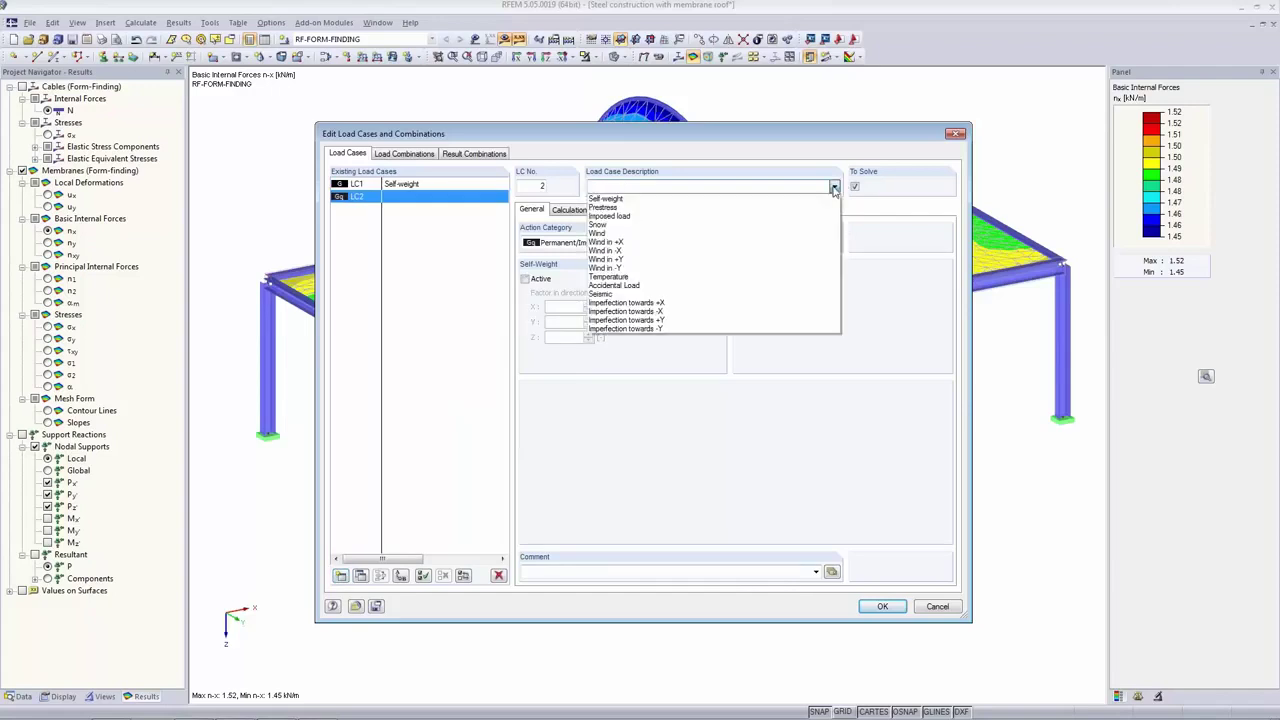
{"action": "left_click", "coordinate": [793, 229]}
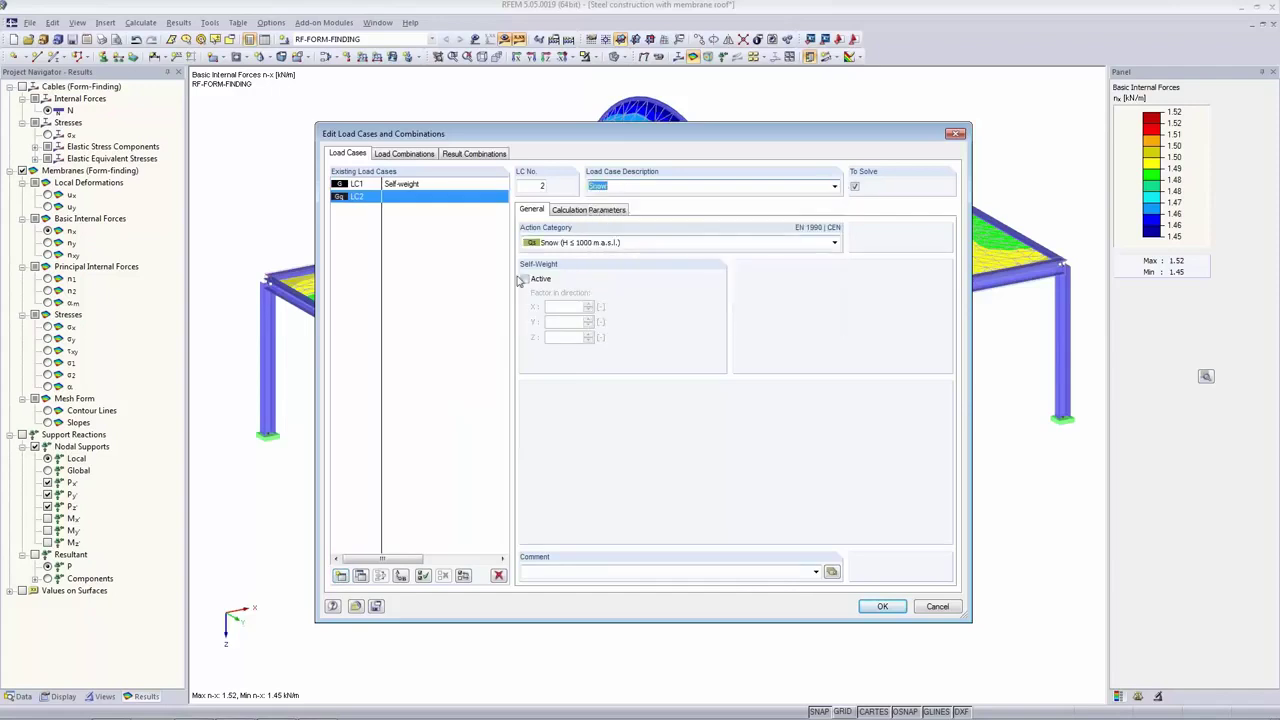
{"action": "left_click", "coordinate": [533, 211]}
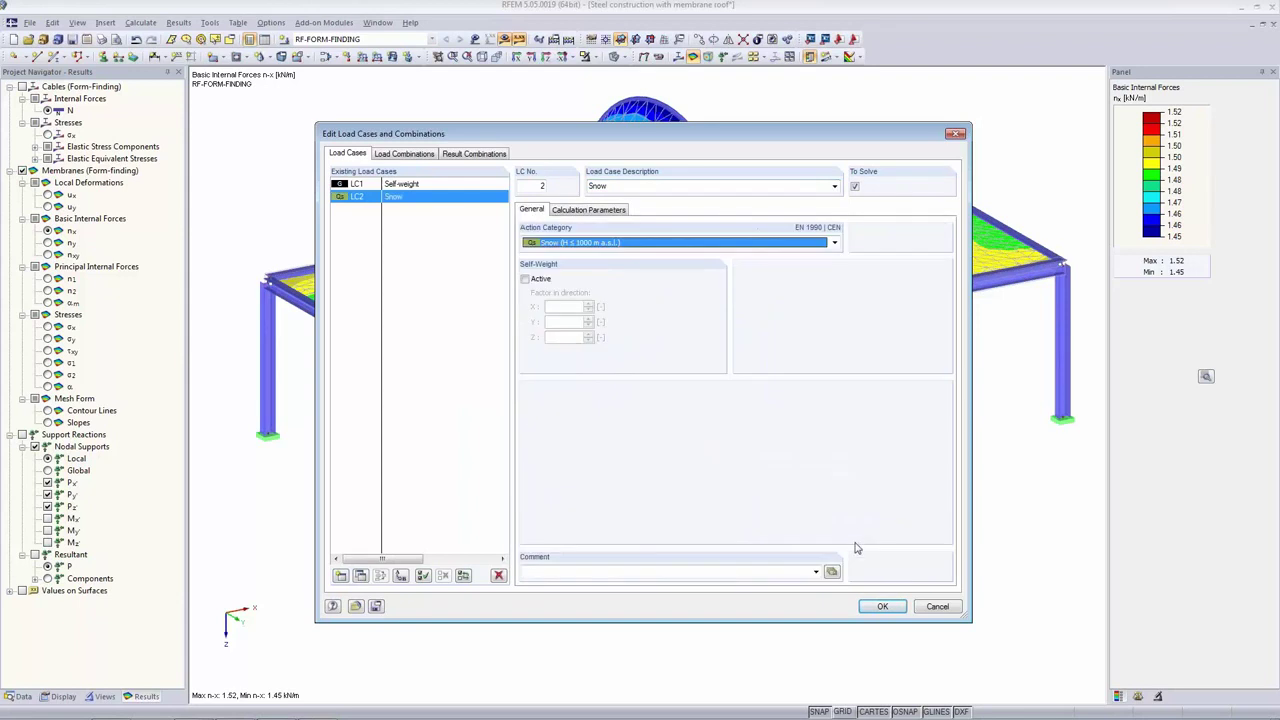
{"action": "left_click", "coordinate": [882, 607]}
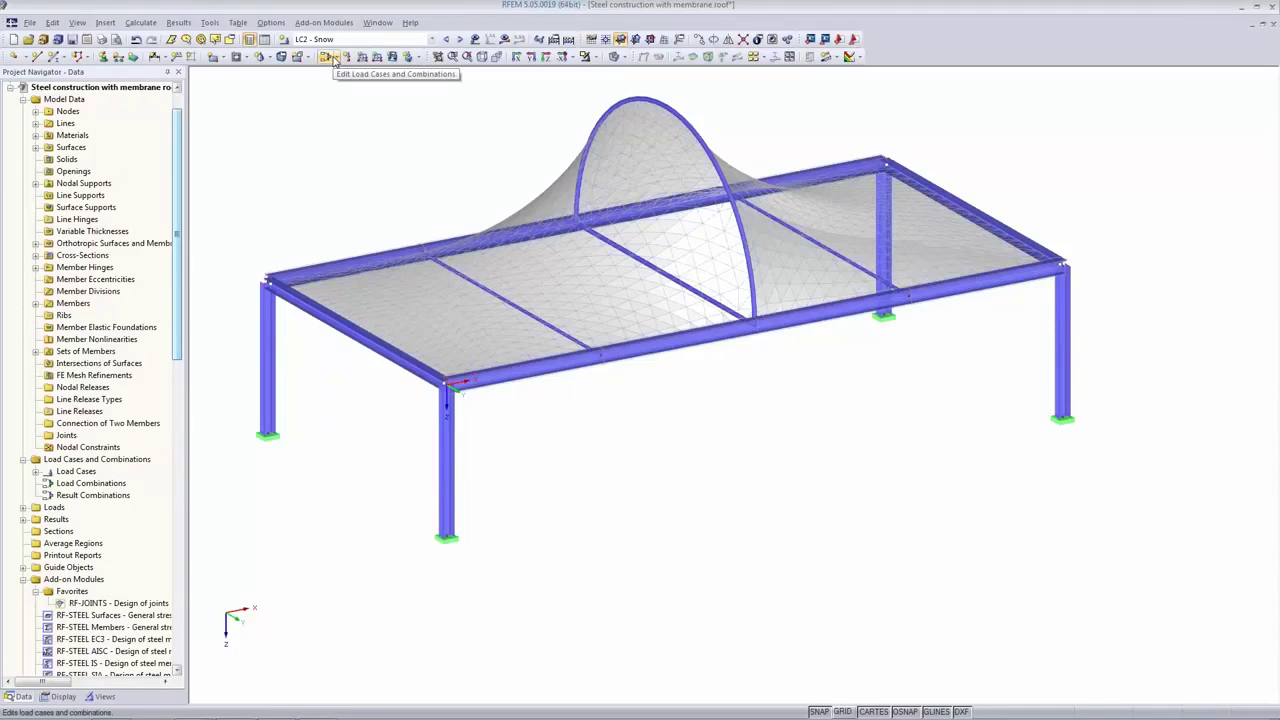
Apply a uniform surface load of 0.68 kN/m² in projected global direction ZP to both membranes in the Snow load case.
{"action": "left_click", "coordinate": [330, 57]}
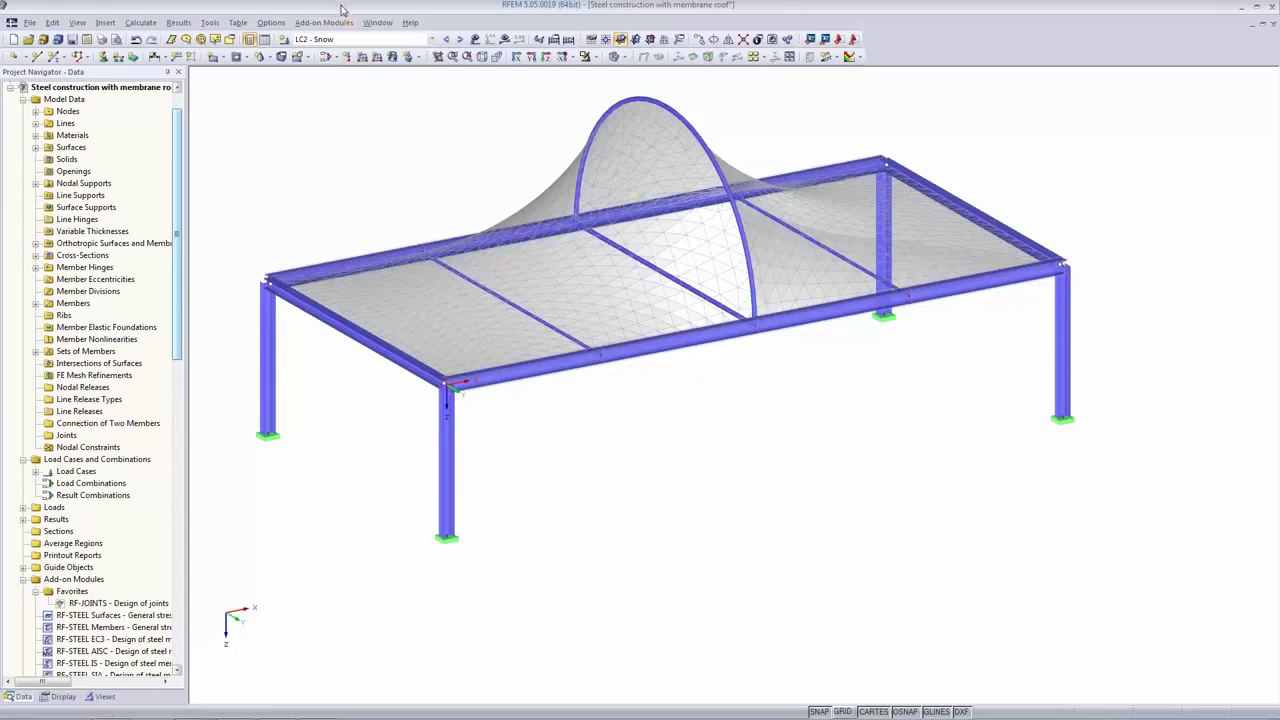
{"action": "left_click", "coordinate": [393, 57]}
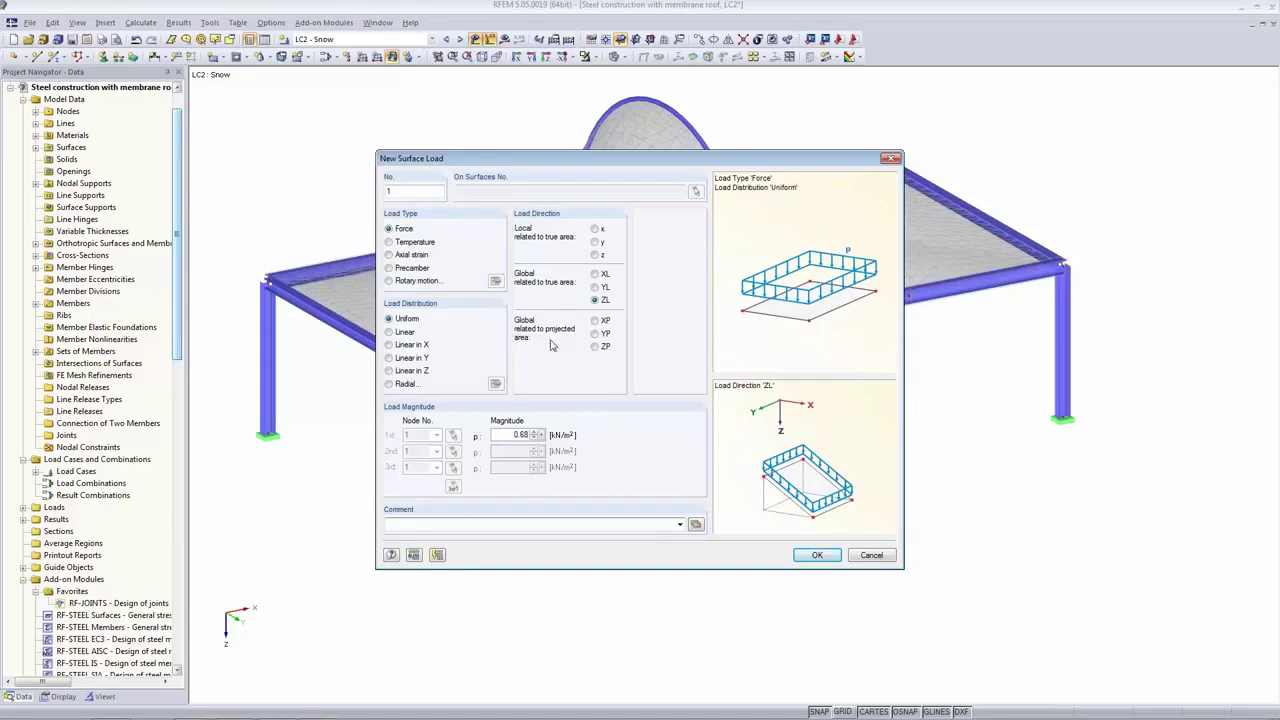
{"action": "left_click", "coordinate": [594, 346]}
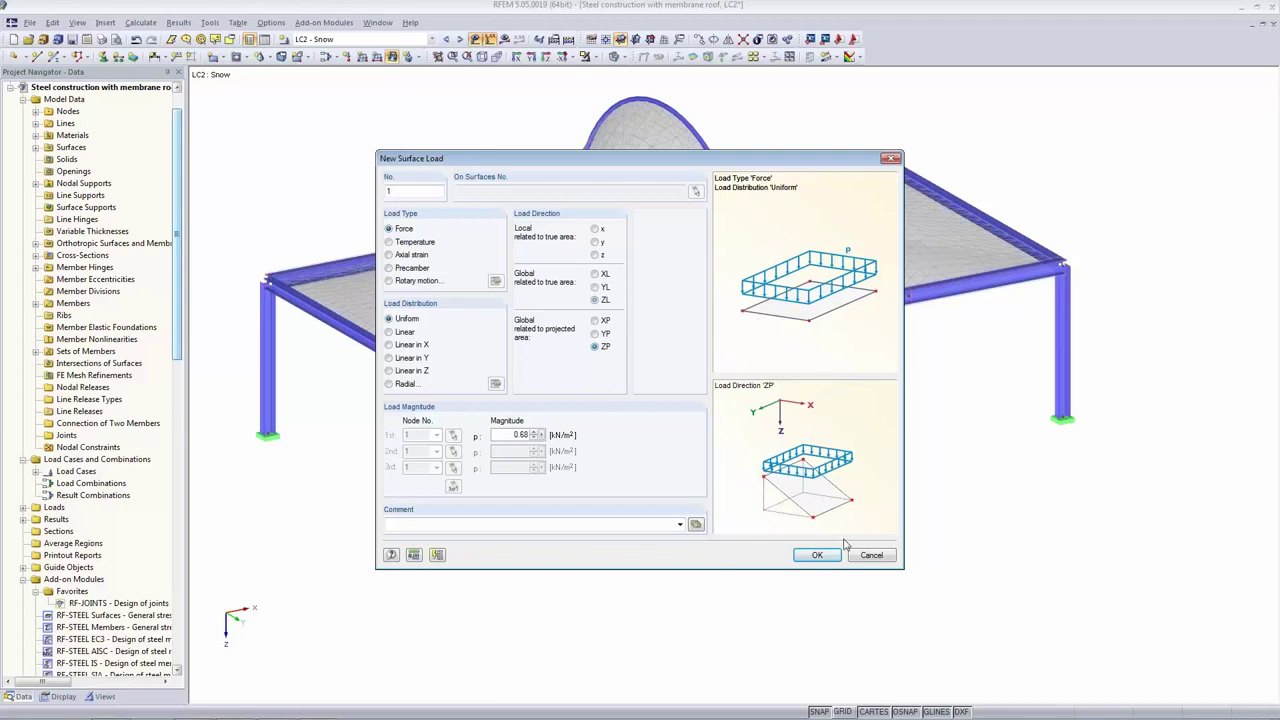
{"action": "left_click", "coordinate": [817, 555]}
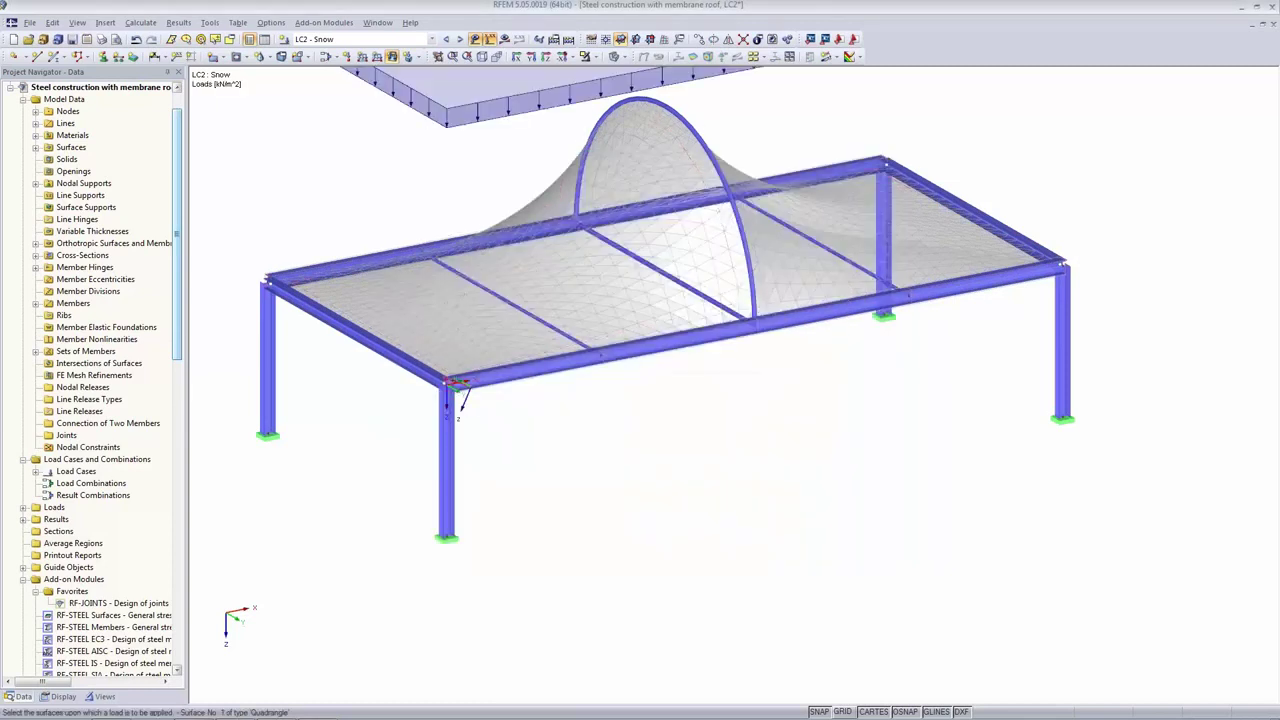
{"action": "scroll", "coordinate": [848, 408], "scroll_direction": "down", "scroll_amount": 3}
{"action": "middle_click_drag", "start_coordinate": [1088, 268], "coordinate": [944, 375]}
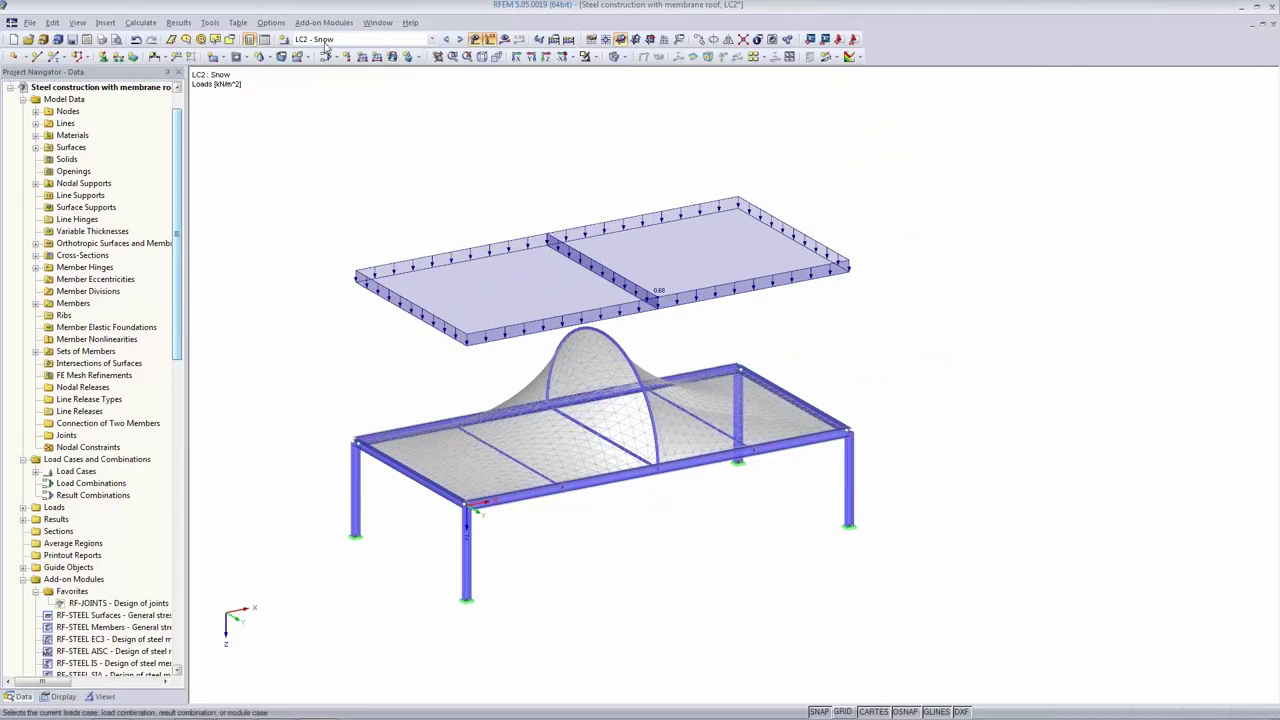
Create load combination CO1 from 1.35 times Self-weight (LC1) and 1.5 times Snow (LC2), and accept it.
{"action": "left_click", "coordinate": [284, 40]}
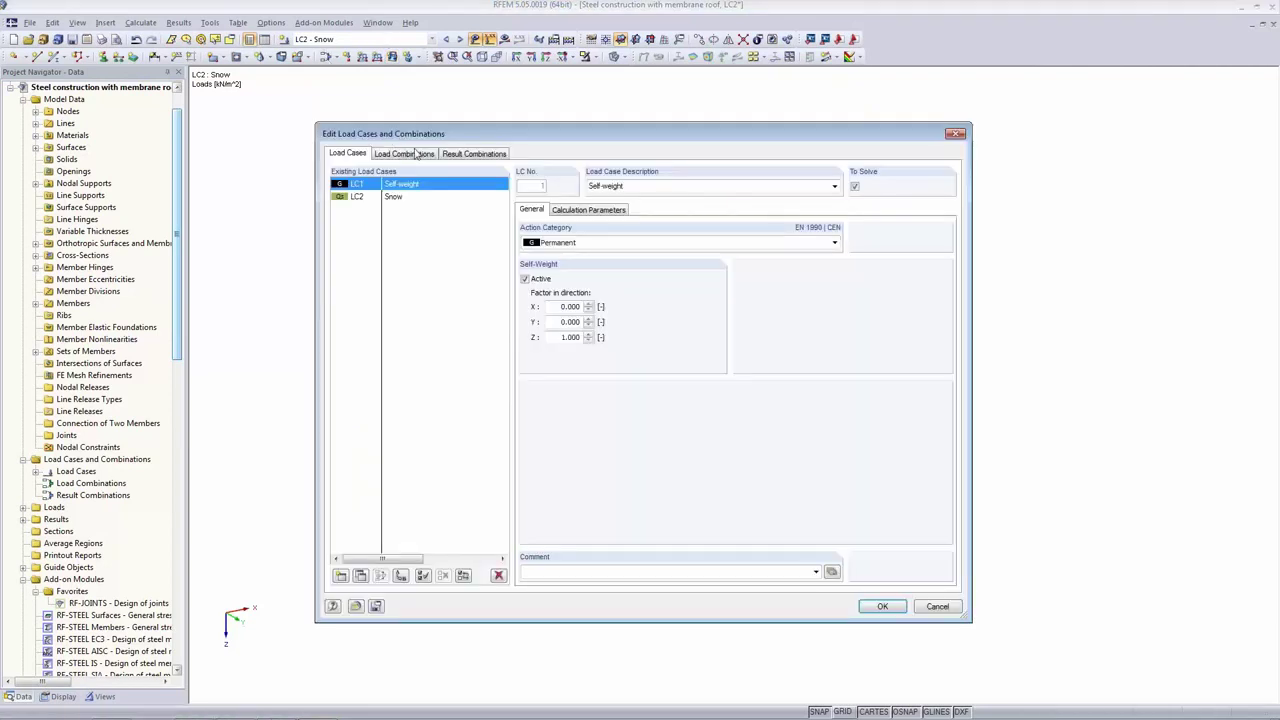
{"action": "left_click", "coordinate": [414, 156]}
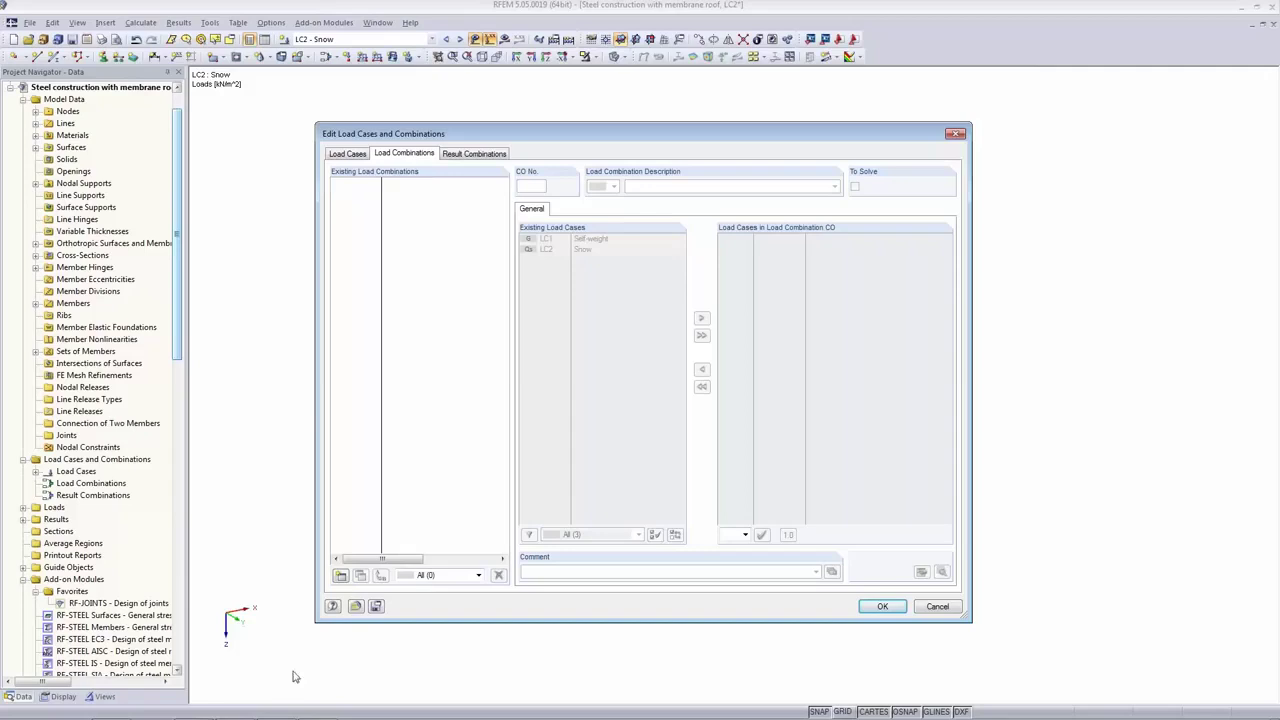
{"action": "left_click", "coordinate": [340, 575]}
{"action": "left_click_drag", "start_coordinate": [568, 240], "coordinate": [568, 249]}
{"action": "left_click", "coordinate": [701, 335]}
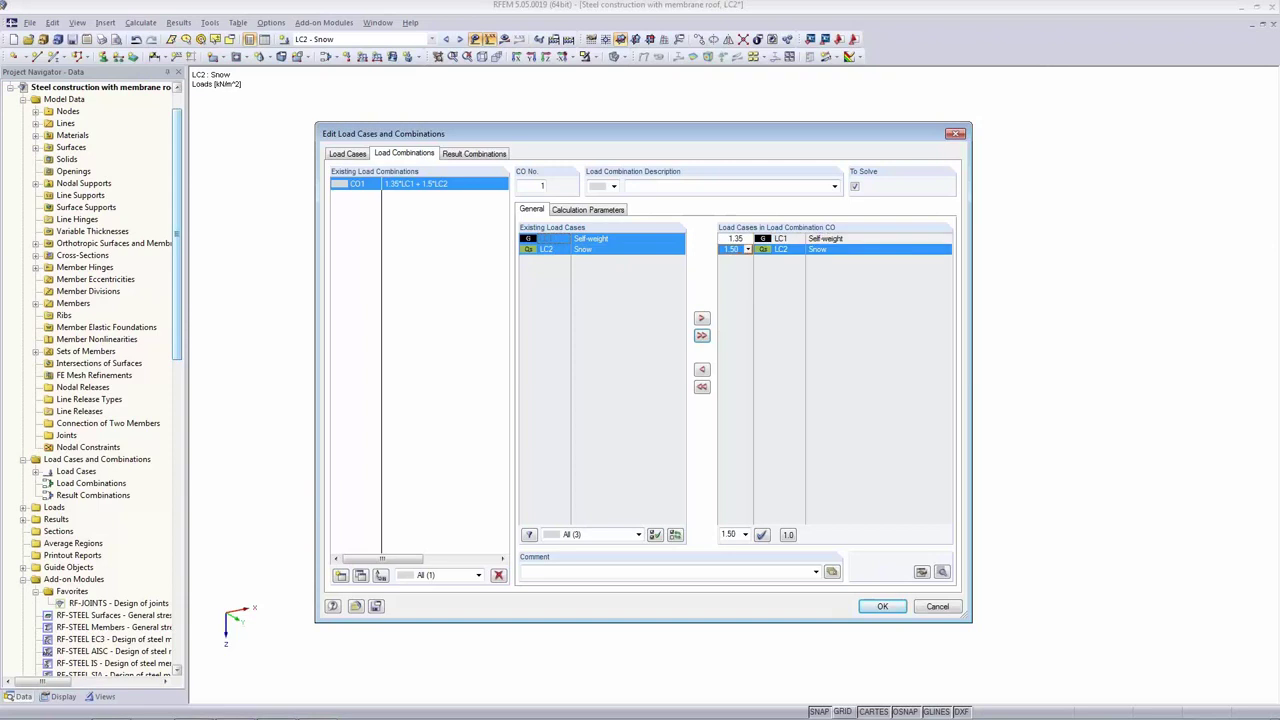
{"action": "left_click", "coordinate": [882, 606]}
Check the general data of the steel construction with membrane roof model.
{"action": "right_click", "coordinate": [165, 123]}
{"action": "left_click", "coordinate": [222, 130]}
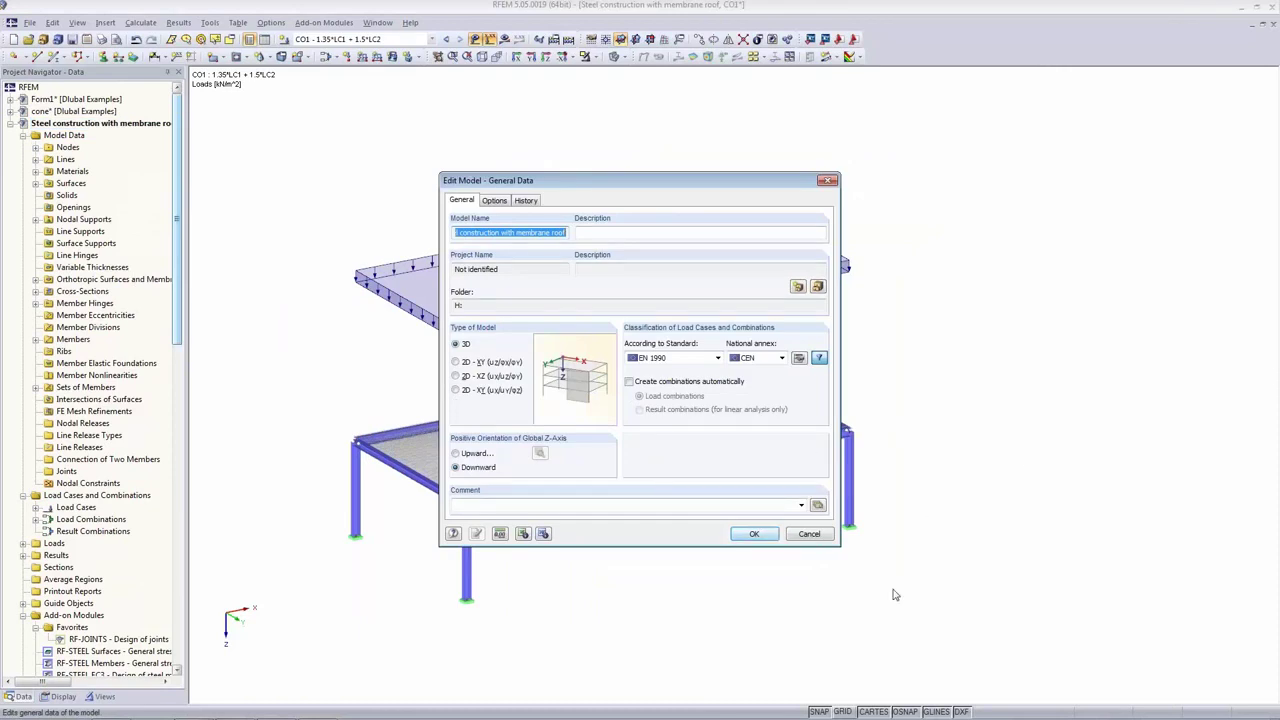
{"action": "left_click", "coordinate": [750, 535]}
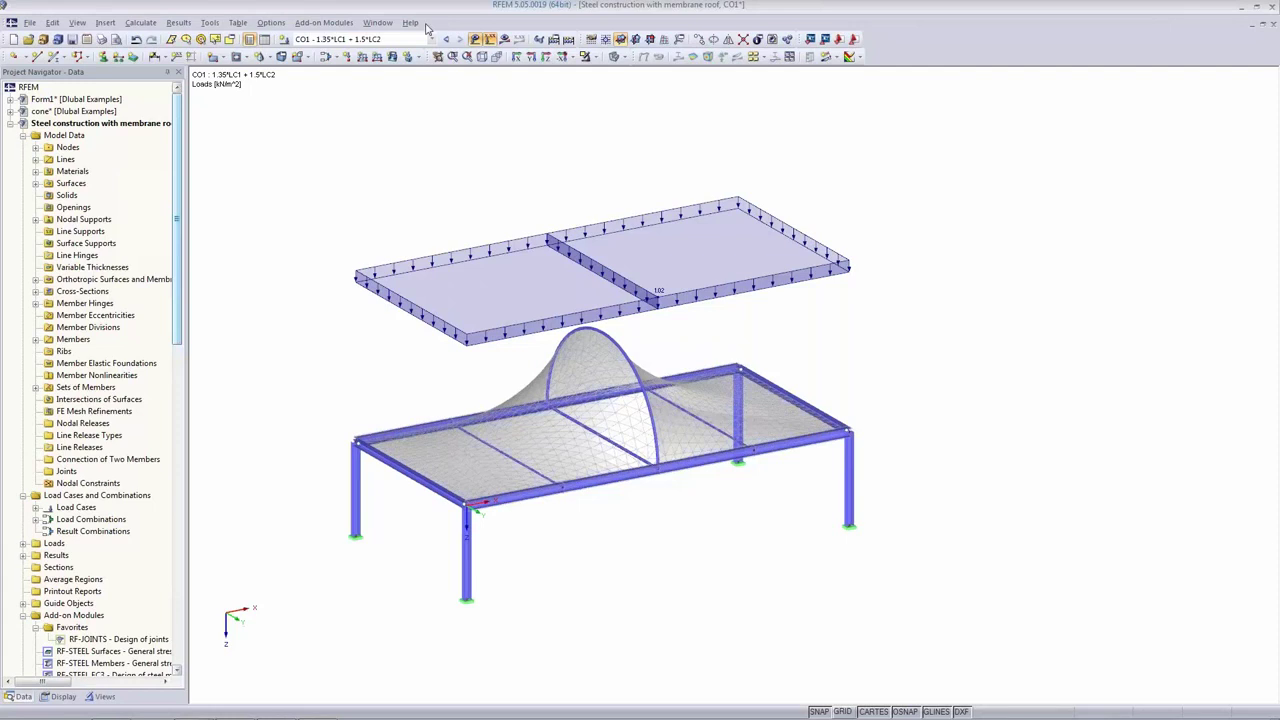
Calculate load combination CO1 and show its results.
{"action": "left_click", "coordinate": [505, 39]}
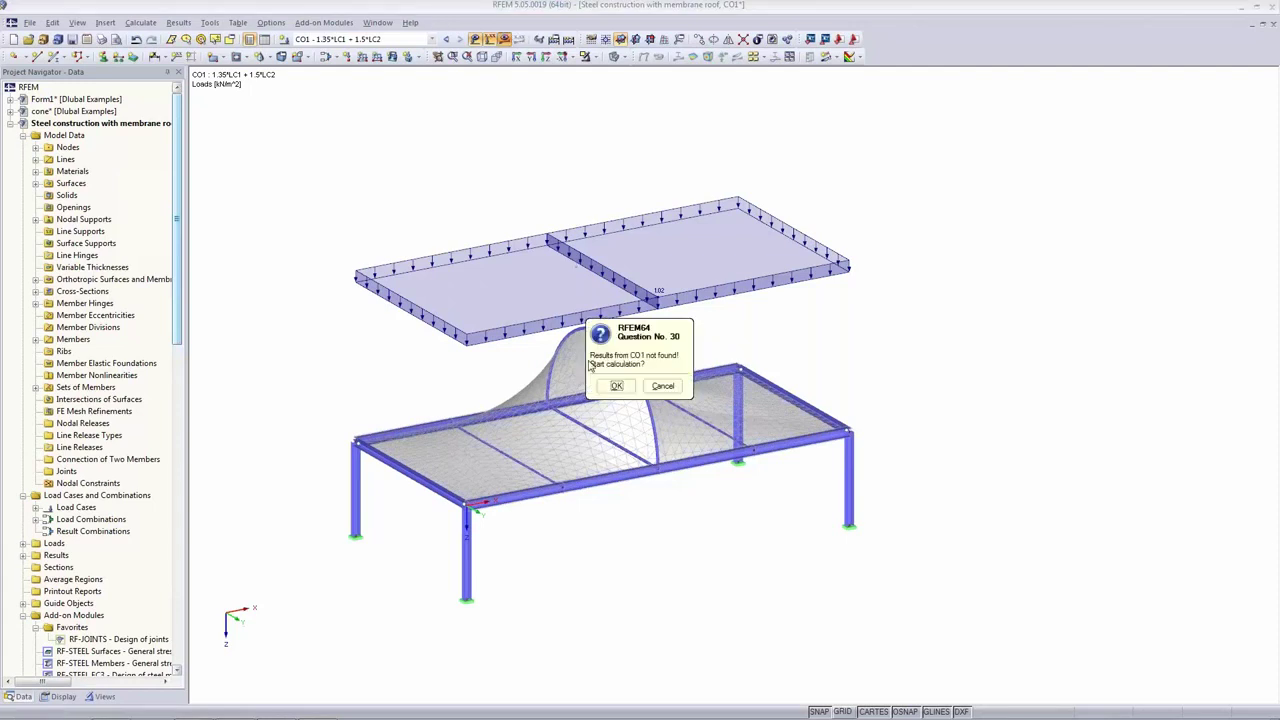
{"action": "left_click", "coordinate": [616, 386]}
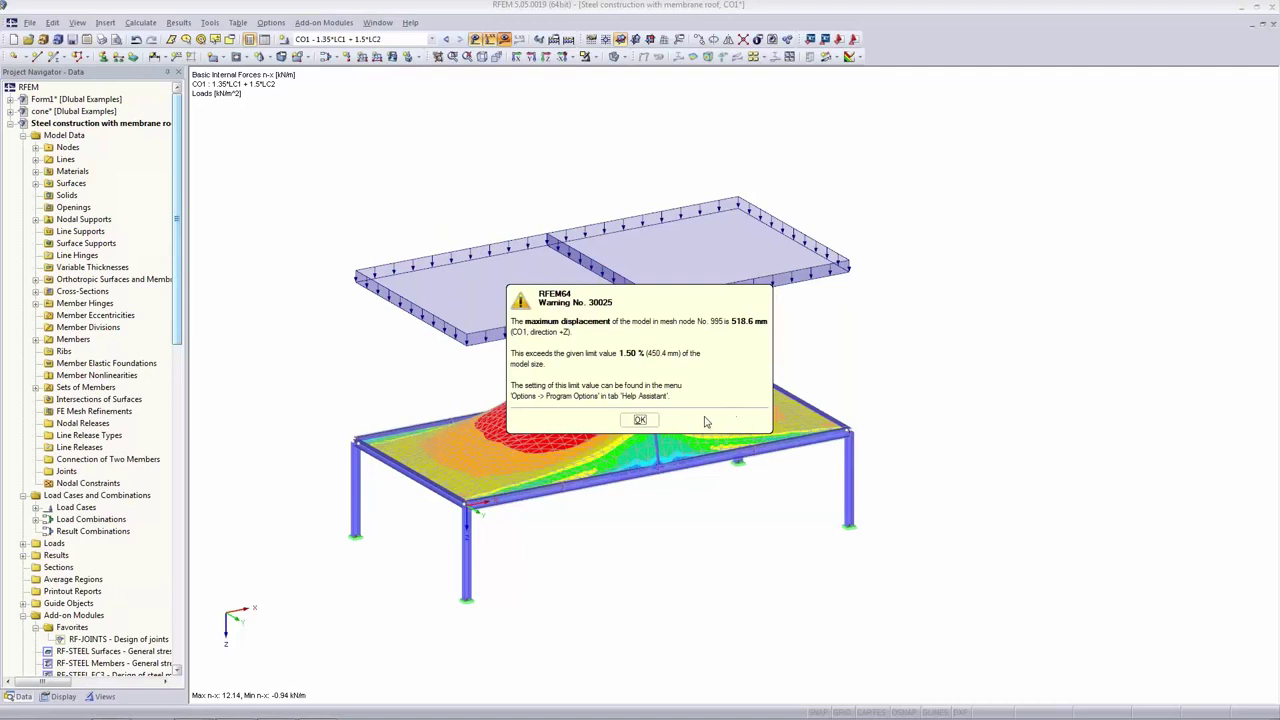
{"action": "left_click", "coordinate": [640, 419]}
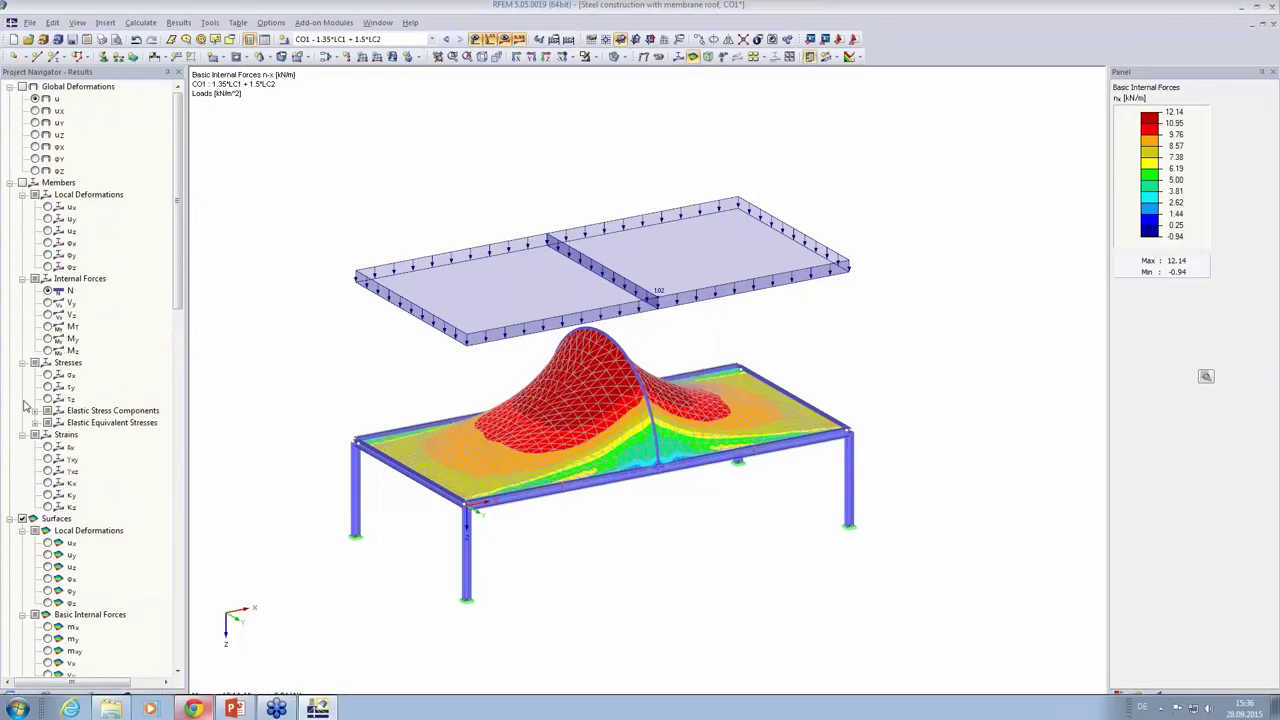
Display the surfaces' basic internal force n-y for load combination CO1.
{"action": "scroll", "coordinate": [17, 200], "scroll_direction": "down", "scroll_amount": 2}
{"action": "scroll", "coordinate": [60, 416], "scroll_direction": "up", "scroll_amount": 2}
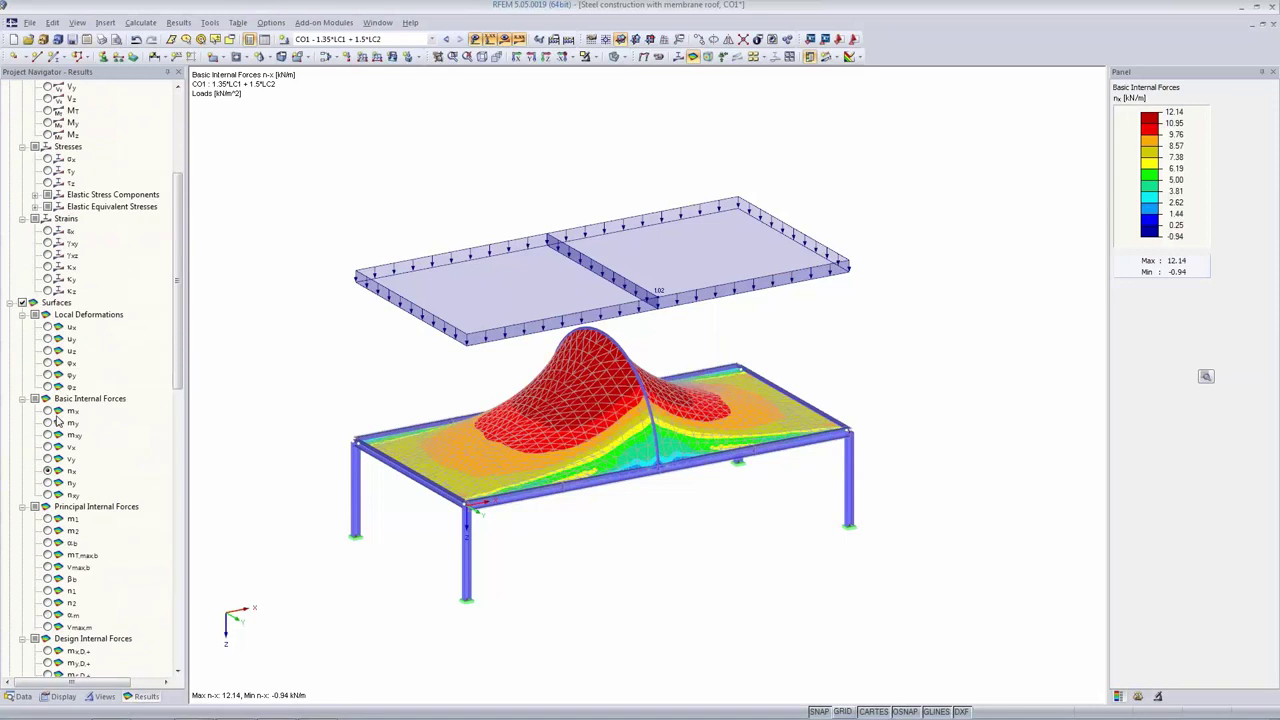
{"action": "scroll", "coordinate": [57, 420], "scroll_direction": "down", "scroll_amount": 8}
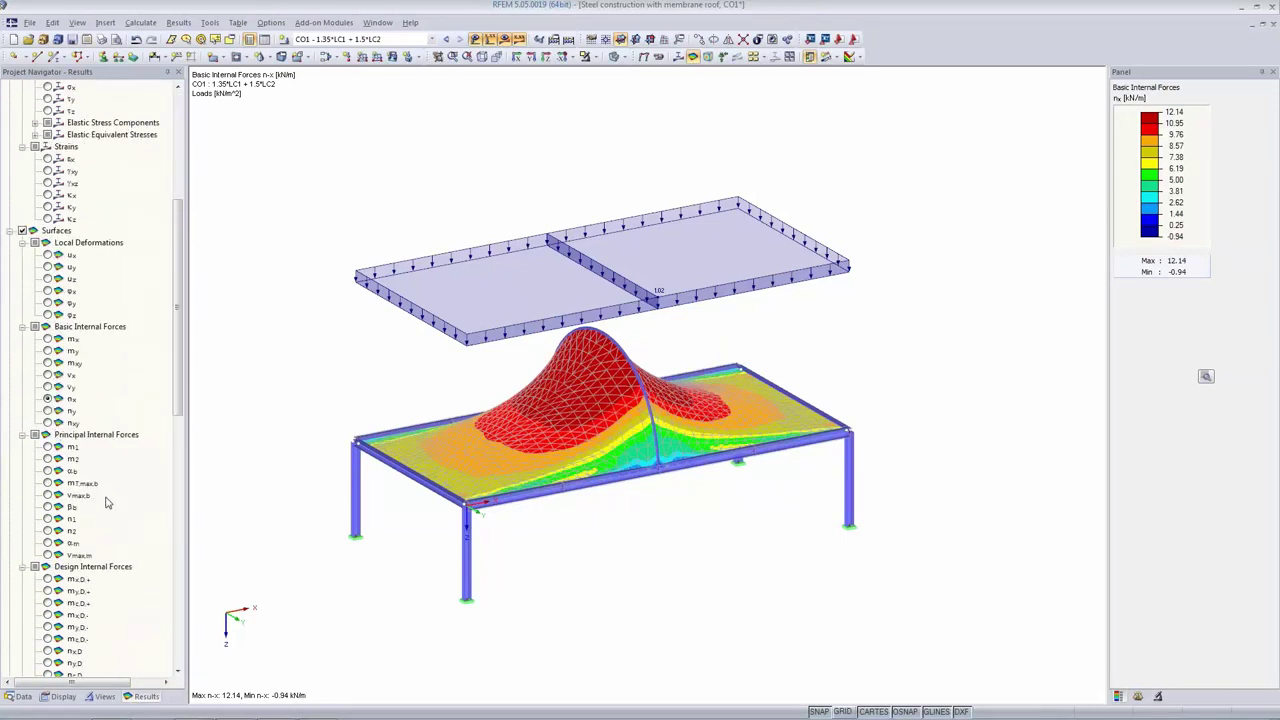
{"action": "scroll", "coordinate": [99, 530], "scroll_direction": "down", "scroll_amount": 4}
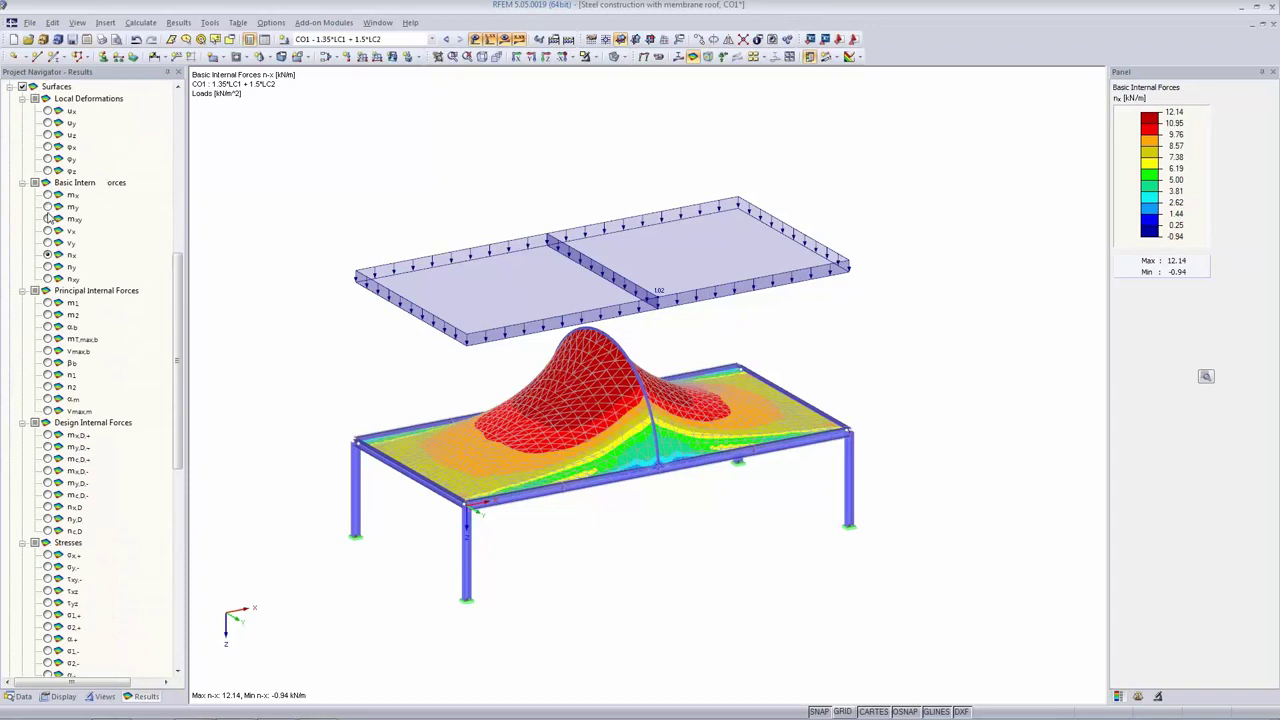
{"action": "left_click", "coordinate": [47, 267]}
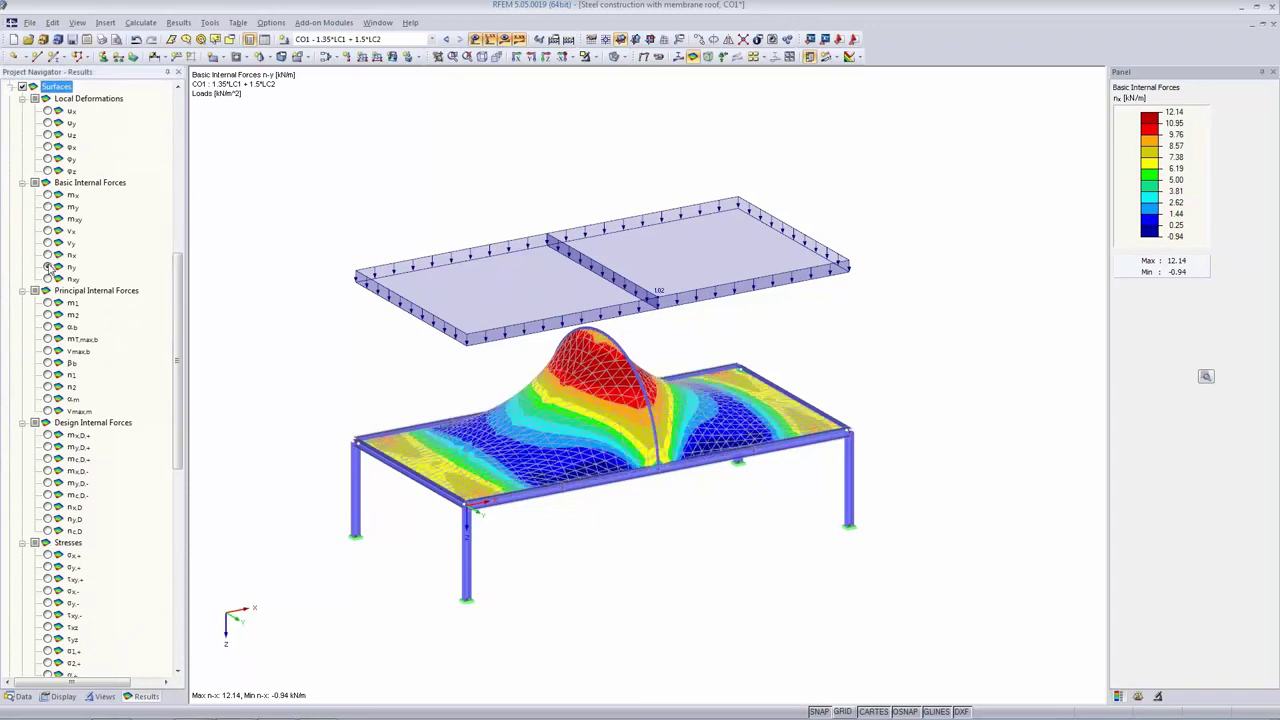
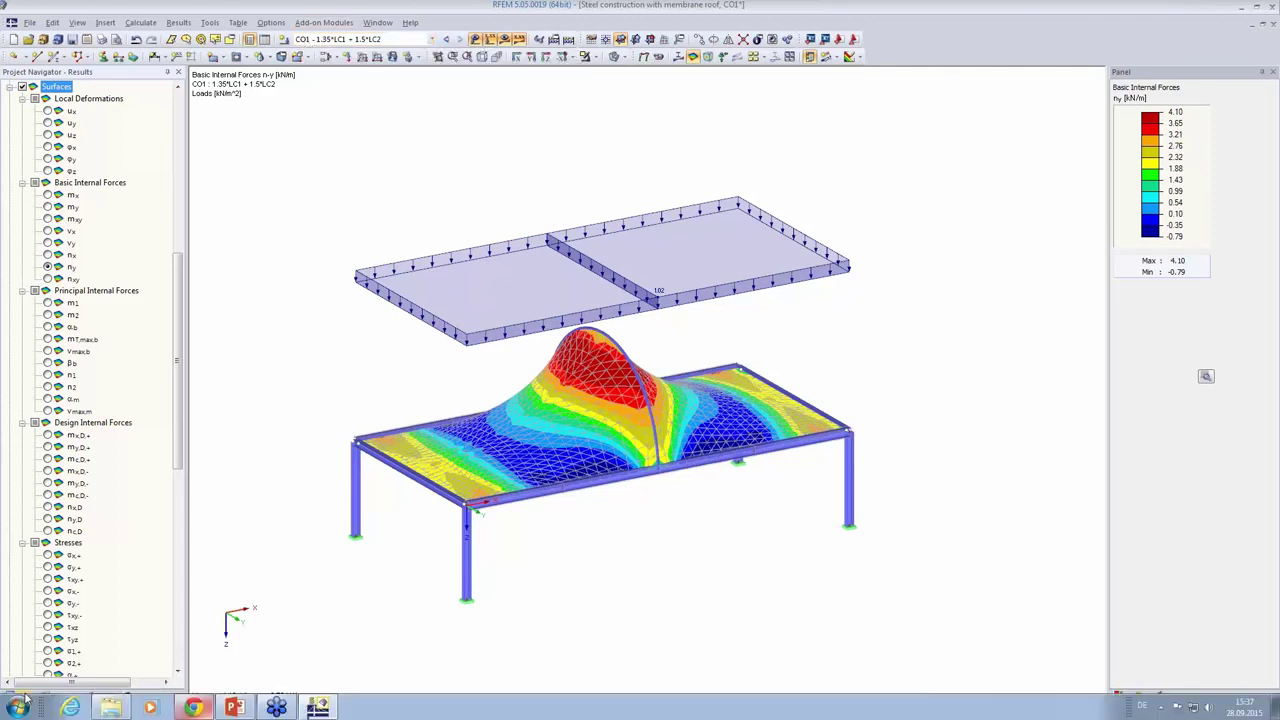
Look through the add-on modules listed in the model data, including RF-STEEL Surfaces.
{"action": "left_click", "coordinate": [21, 696]}
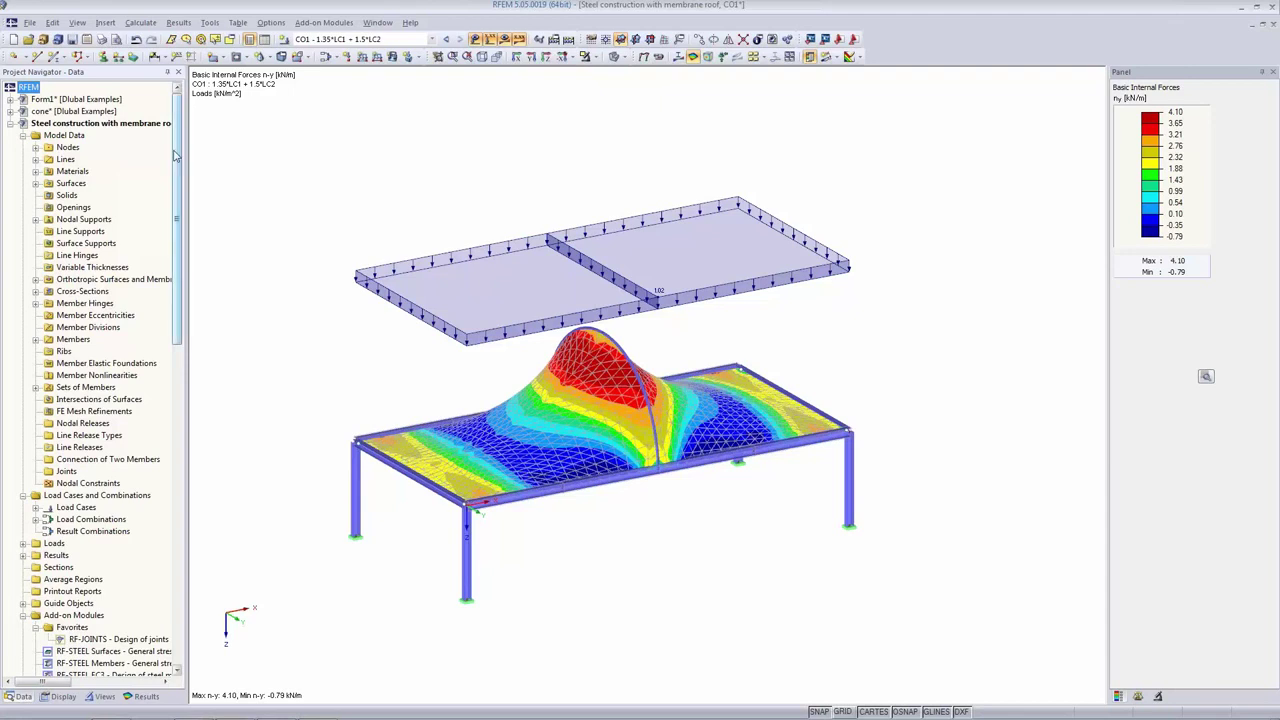
{"action": "scroll", "coordinate": [169, 200], "scroll_direction": "down", "scroll_amount": 7}
{"action": "scroll", "coordinate": [168, 262], "scroll_direction": "down", "scroll_amount": 2}
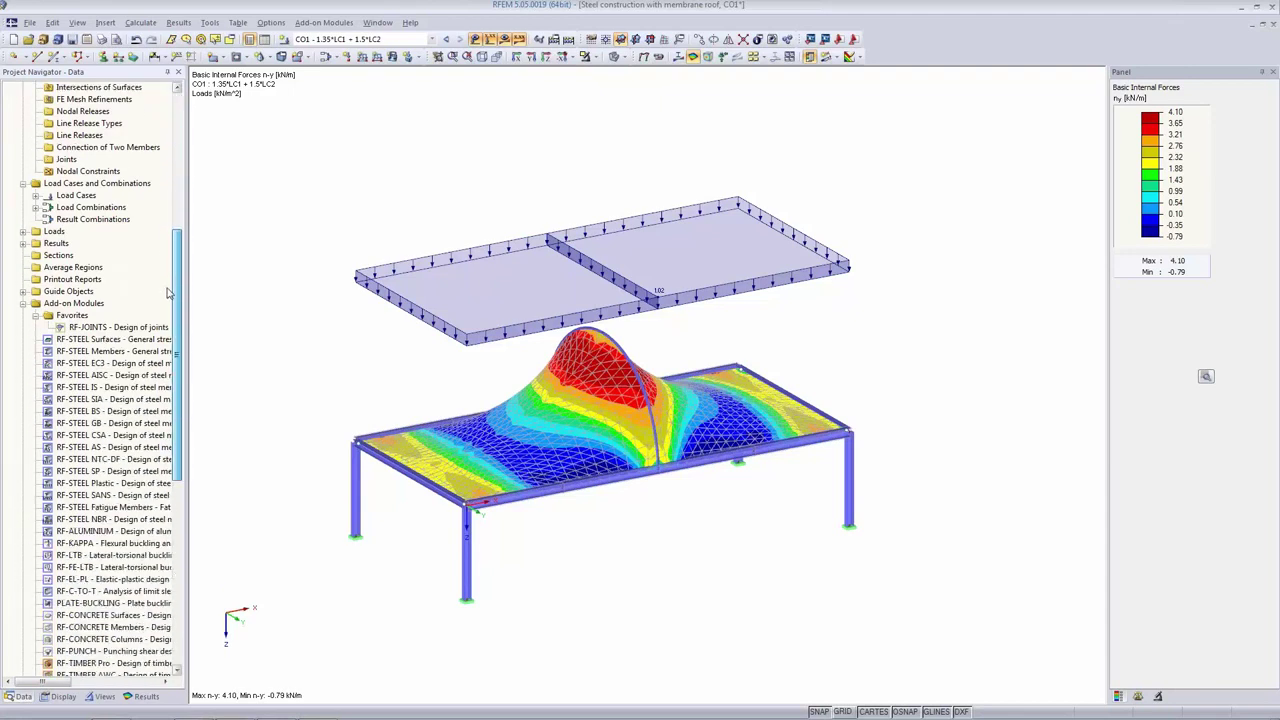
{"action": "left_click", "coordinate": [76, 339]}
{"action": "scroll", "coordinate": [76, 540], "scroll_direction": "down", "scroll_amount": 5}
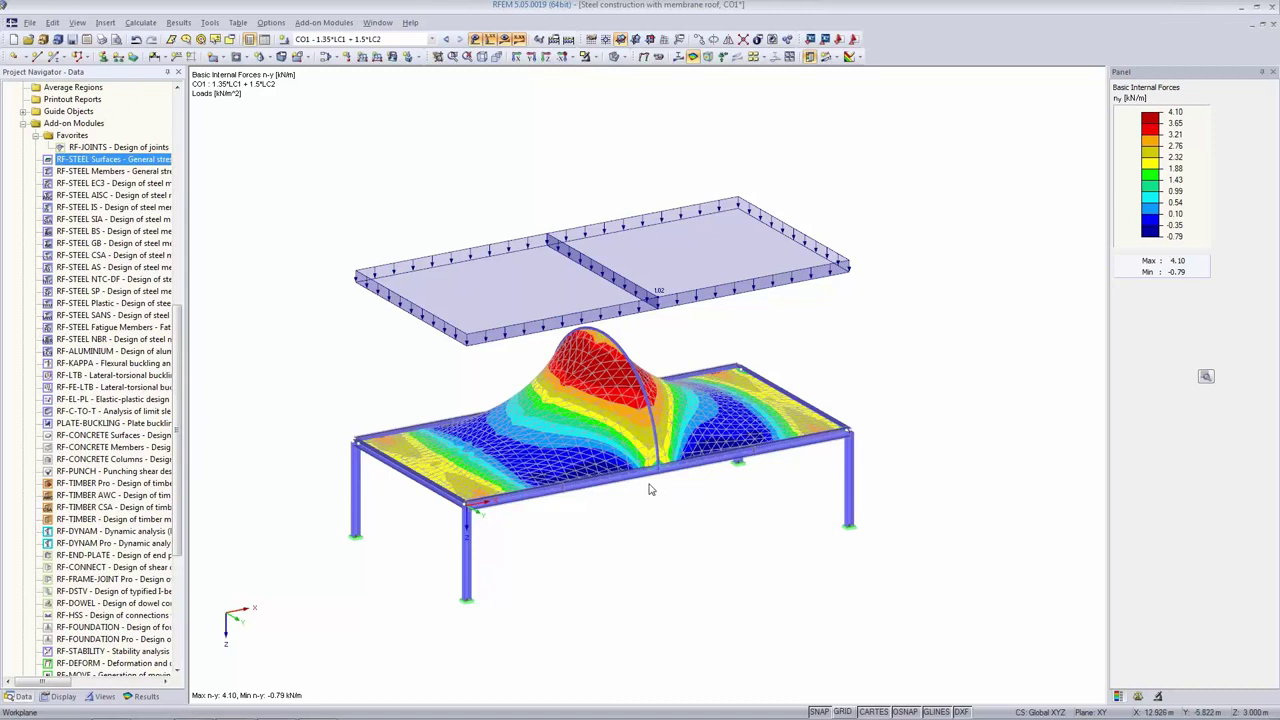
Hide the loads, print the n-y graphic to a new printout report using the template Input data and reduced results, and close the report.
{"action": "scroll", "coordinate": [630, 530], "scroll_direction": "up", "scroll_amount": 2}
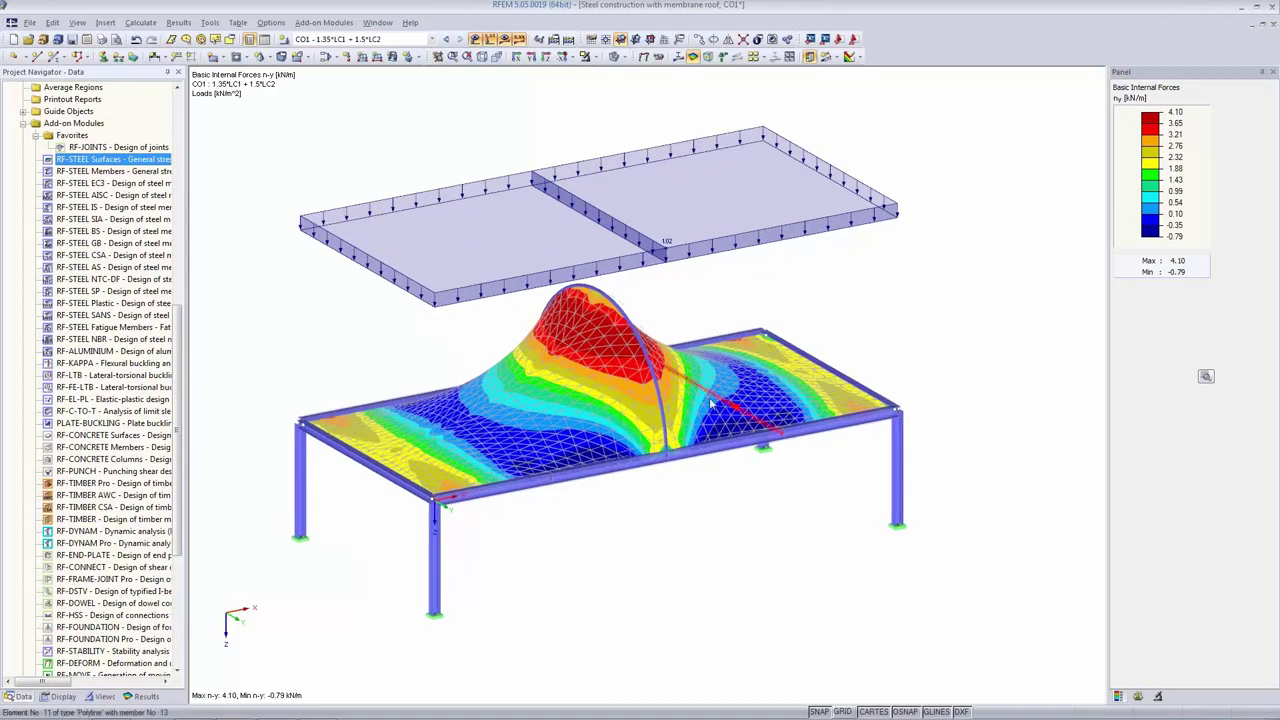
{"action": "left_click", "coordinate": [474, 39]}
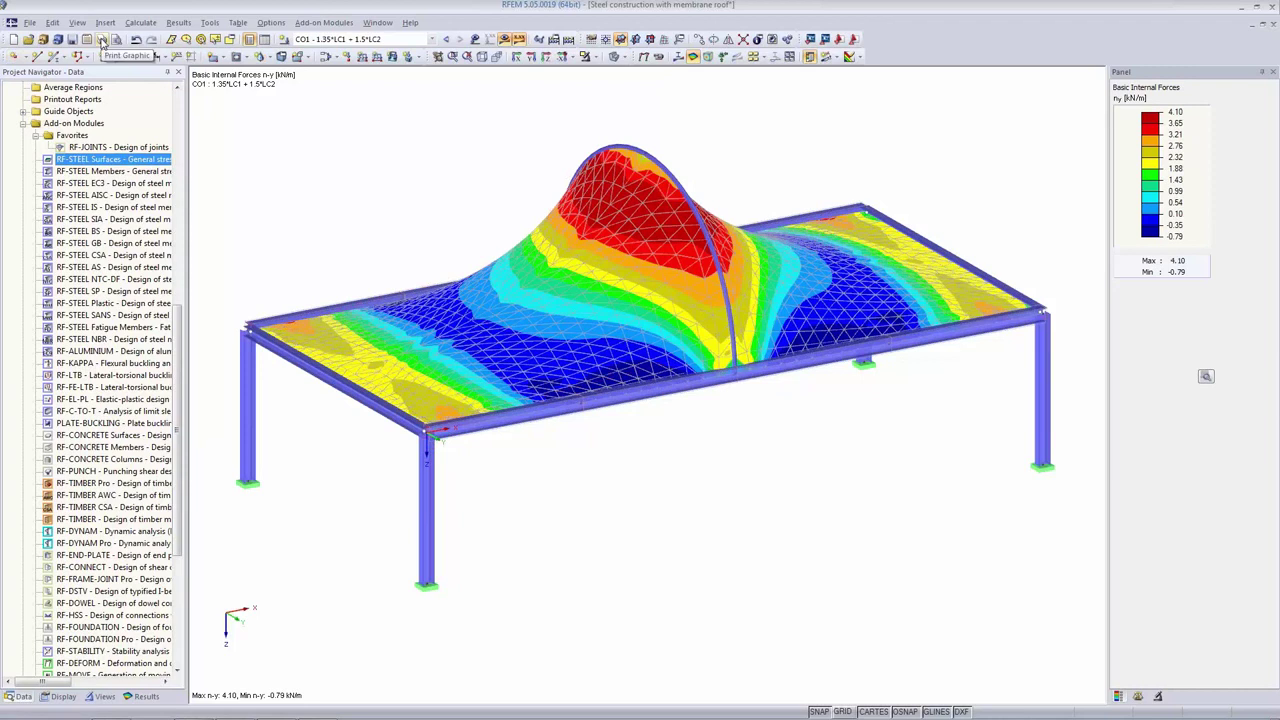
{"action": "left_click", "coordinate": [101, 40]}
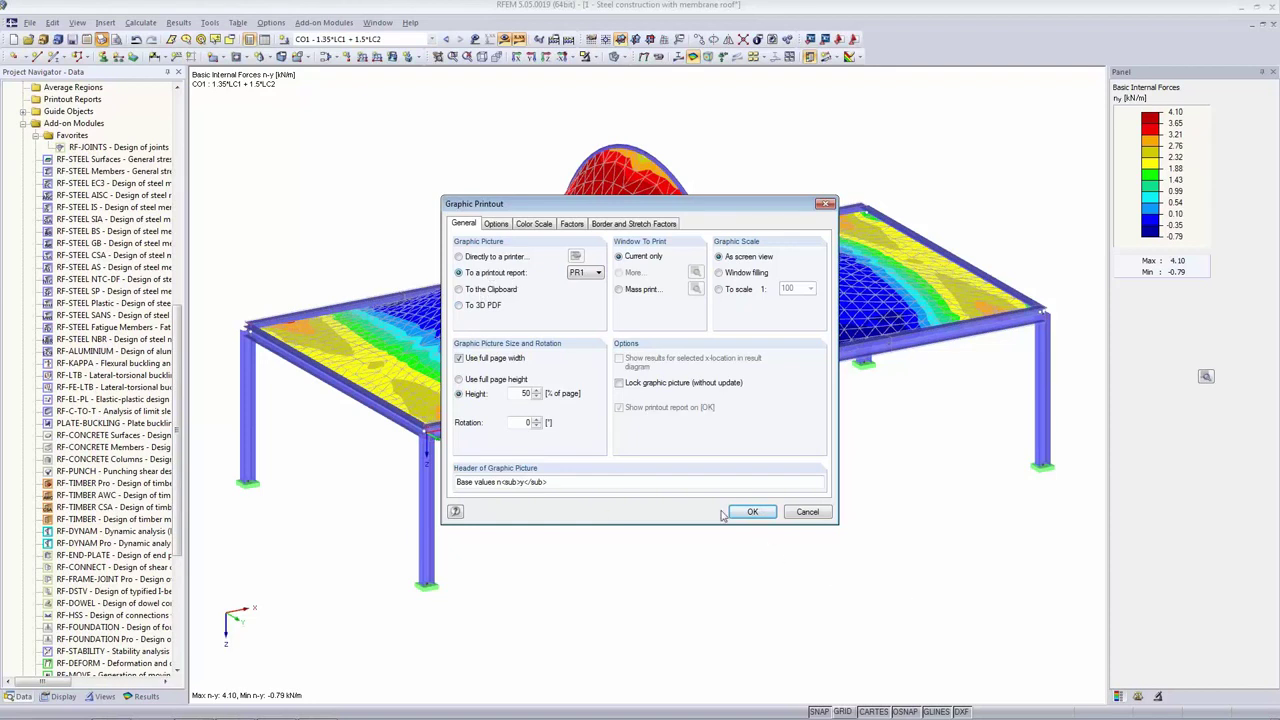
{"action": "left_click", "coordinate": [762, 512]}
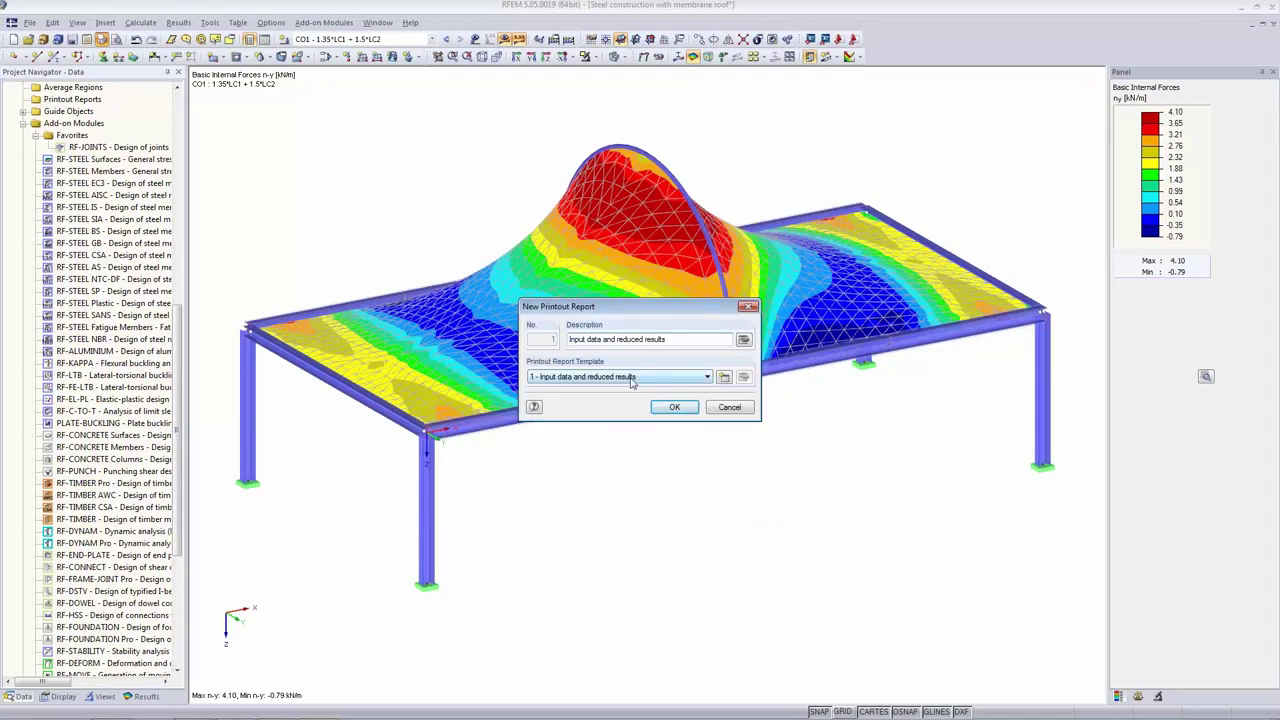
{"action": "left_click", "coordinate": [672, 407]}
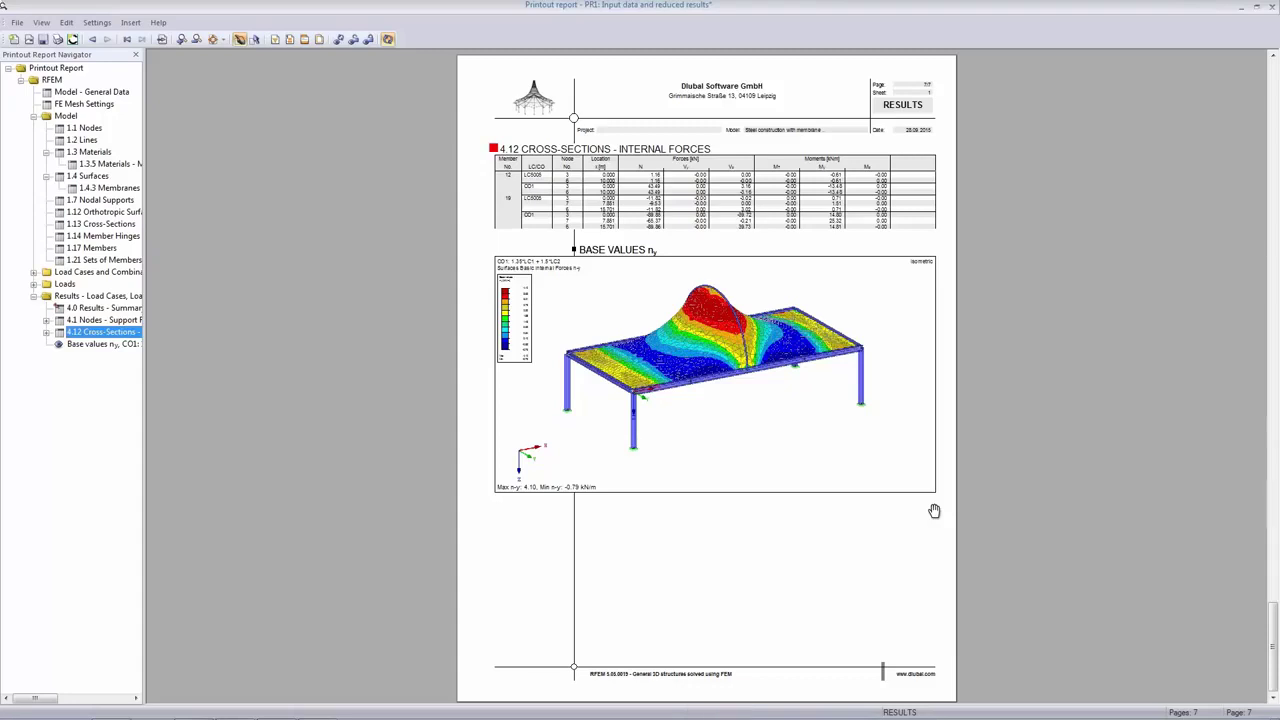
{"action": "left_click", "coordinate": [1272, 10]}
{"action": "left_click", "coordinate": [632, 383]}
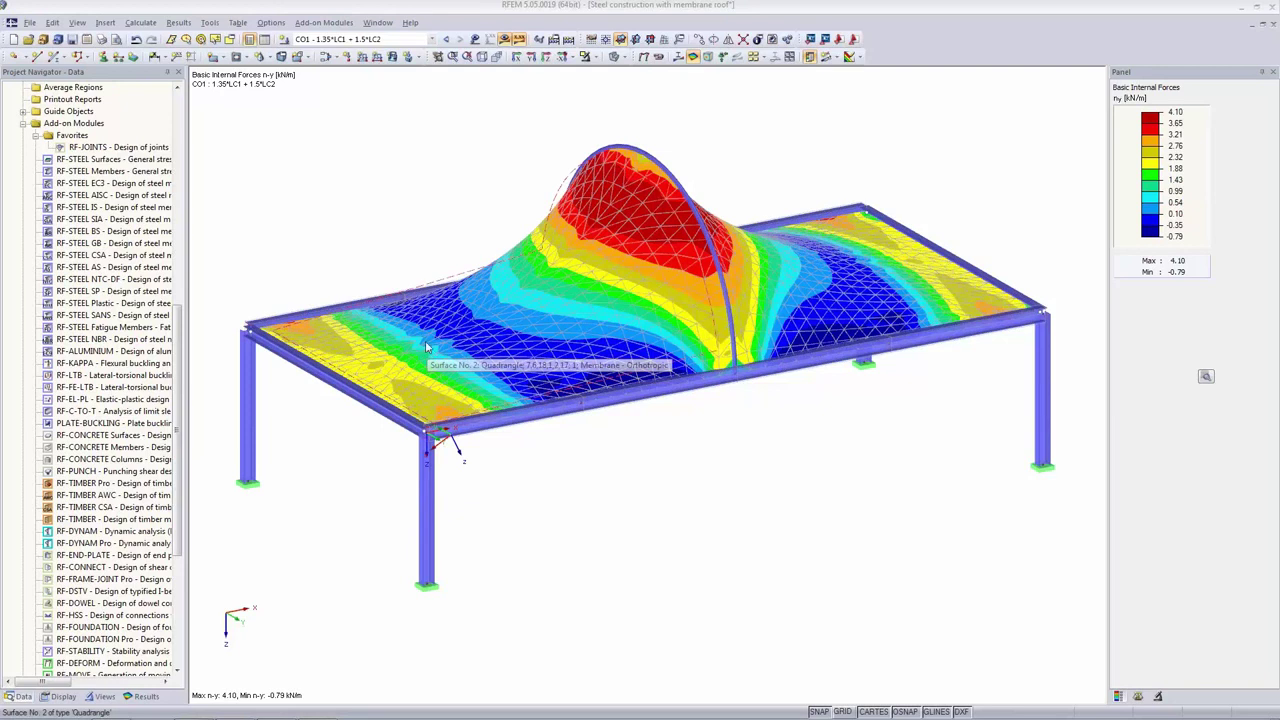
Set up an export in ASCII Format - Model (*.dxf) with the FE mesh included.
{"action": "left_click", "coordinate": [29, 22]}
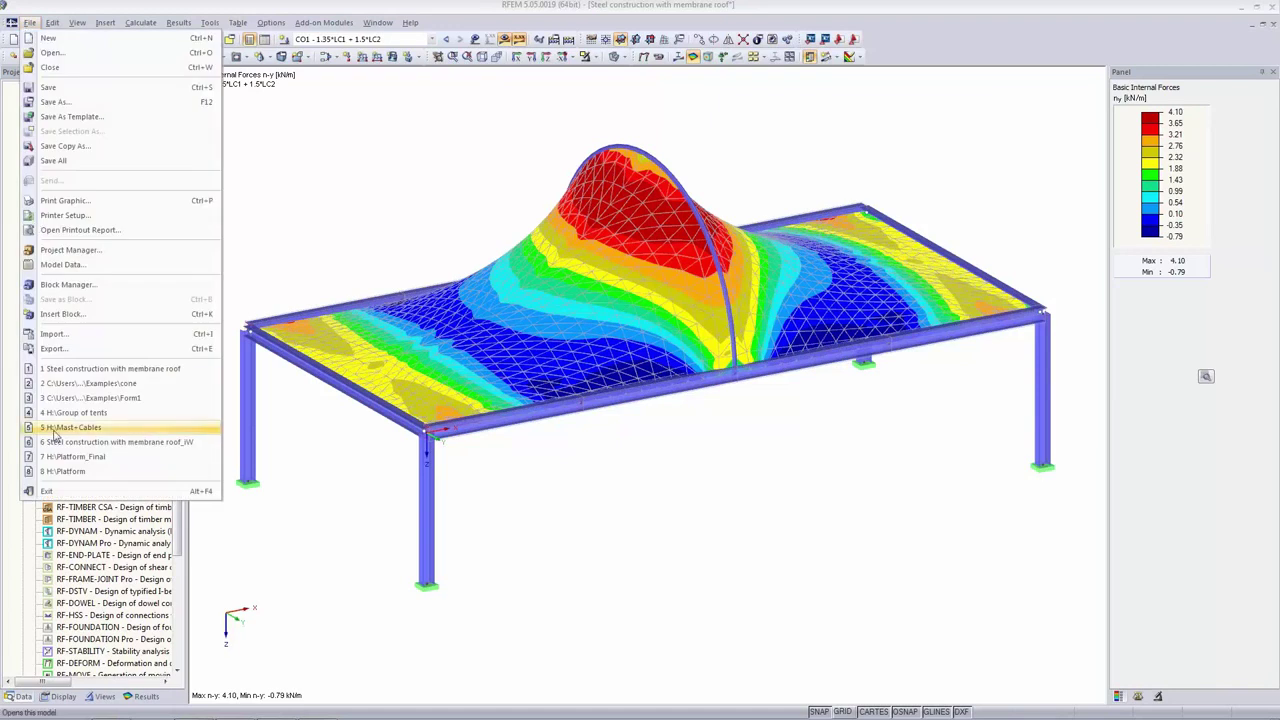
{"action": "left_click", "coordinate": [55, 349]}
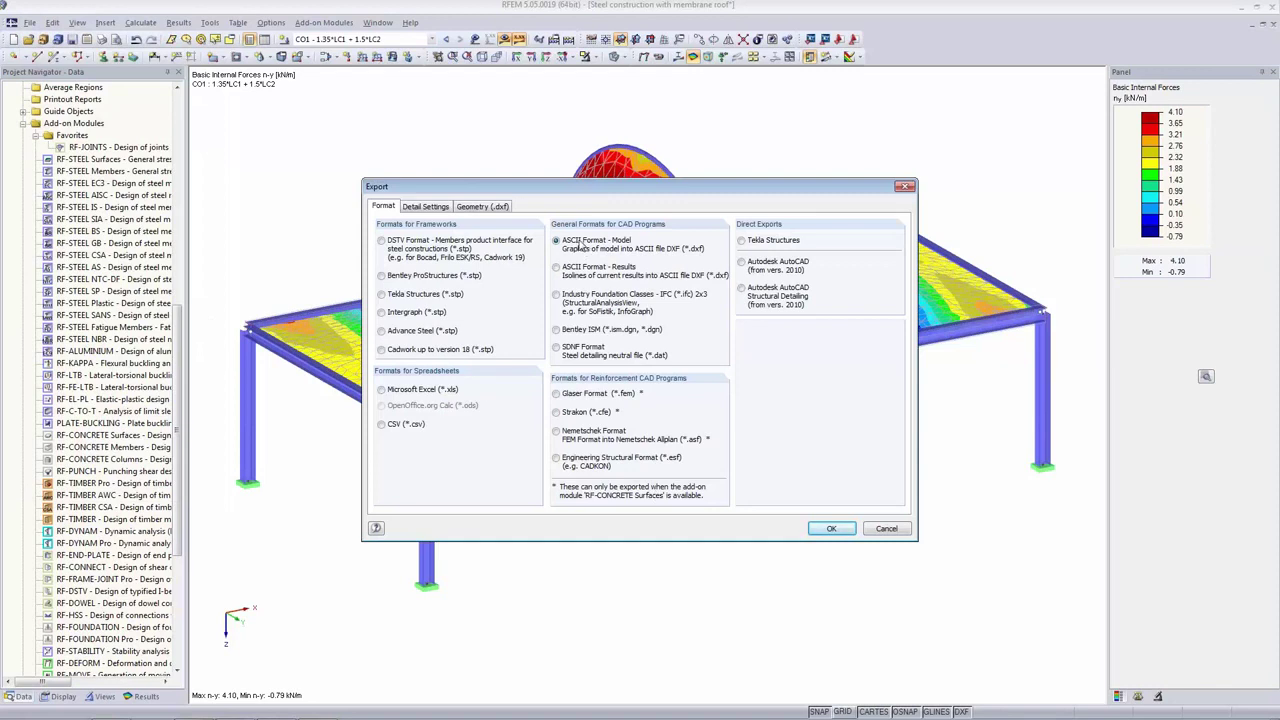
{"action": "left_click", "coordinate": [566, 270]}
{"action": "left_click", "coordinate": [558, 242]}
{"action": "left_click", "coordinate": [412, 208]}
{"action": "left_click", "coordinate": [472, 208]}
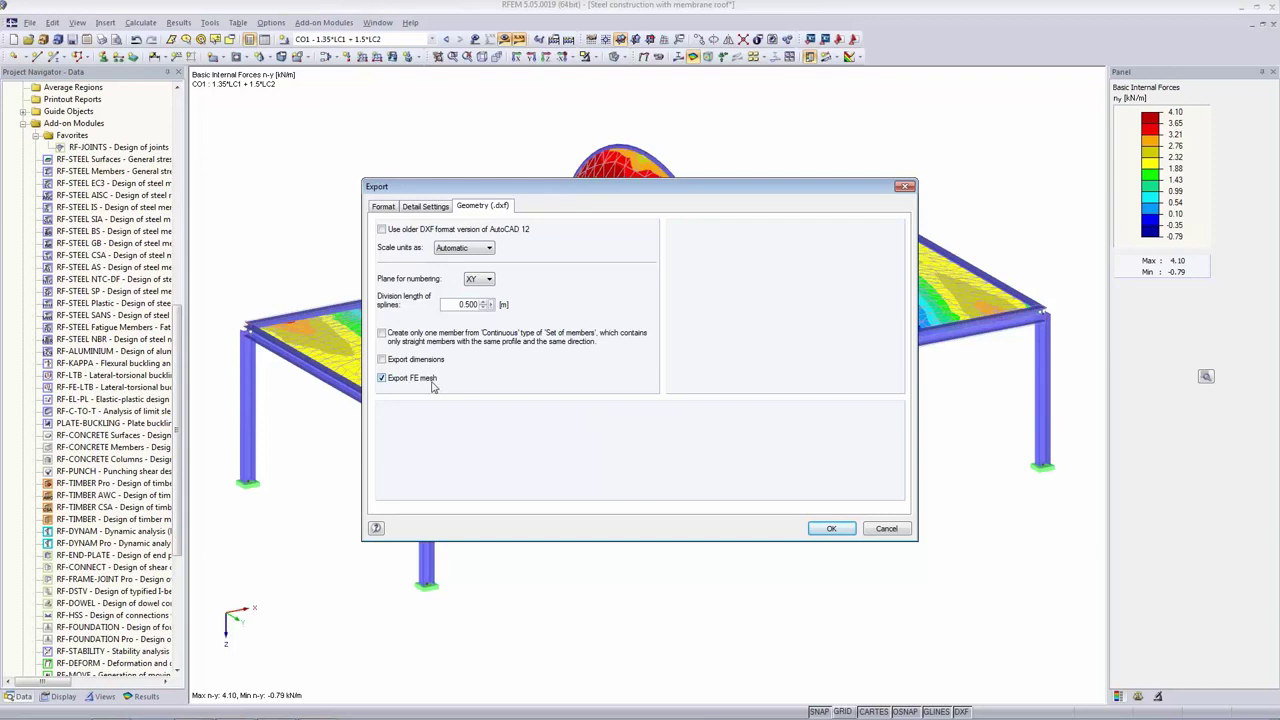
{"action": "left_click", "coordinate": [840, 530]}
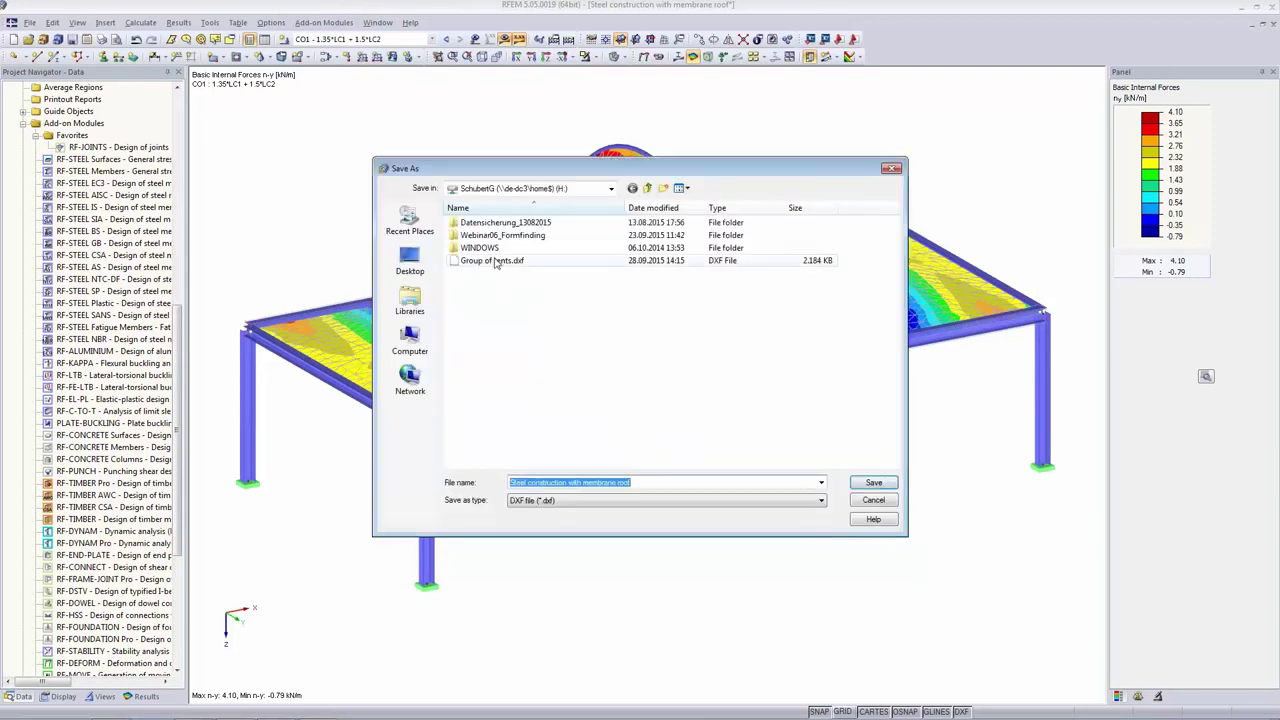
Save the DXF export under the file name Steel construction Mesh.
{"action": "left_click_drag", "start_coordinate": [648, 483], "coordinate": [568, 479]}
{"action": "type", "text": "Mes"}
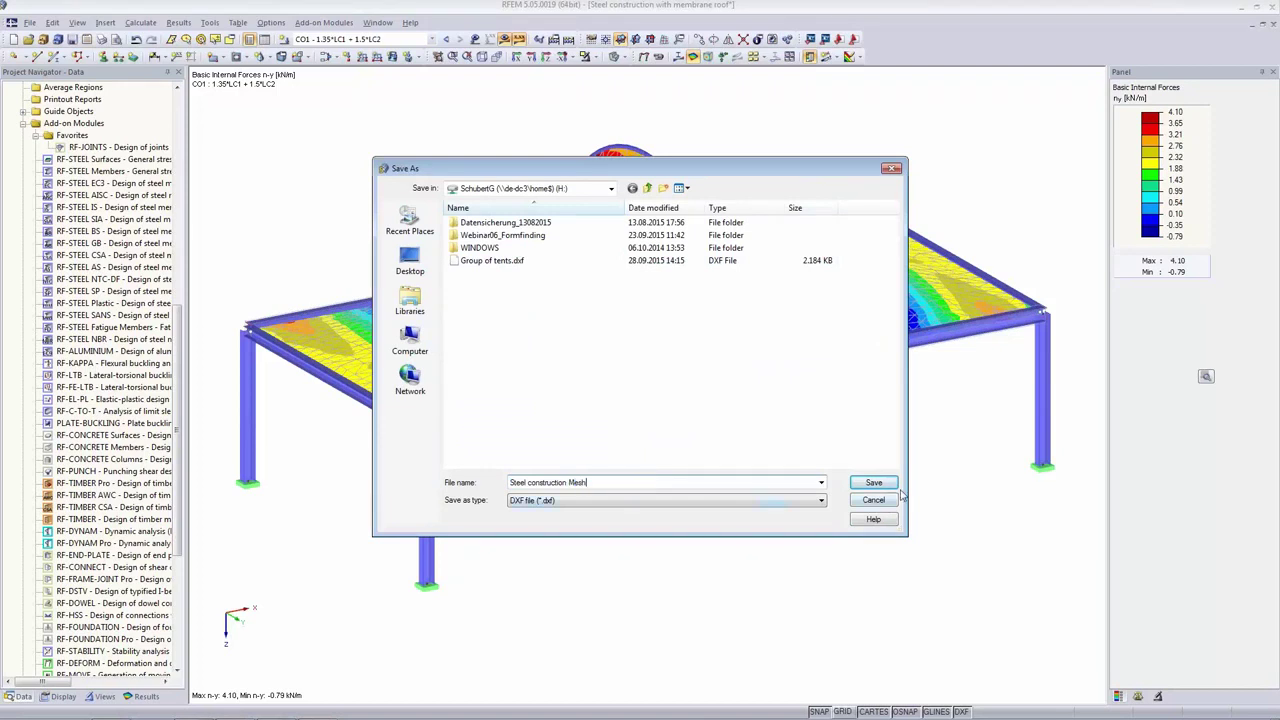
{"action": "left_click", "coordinate": [888, 484]}
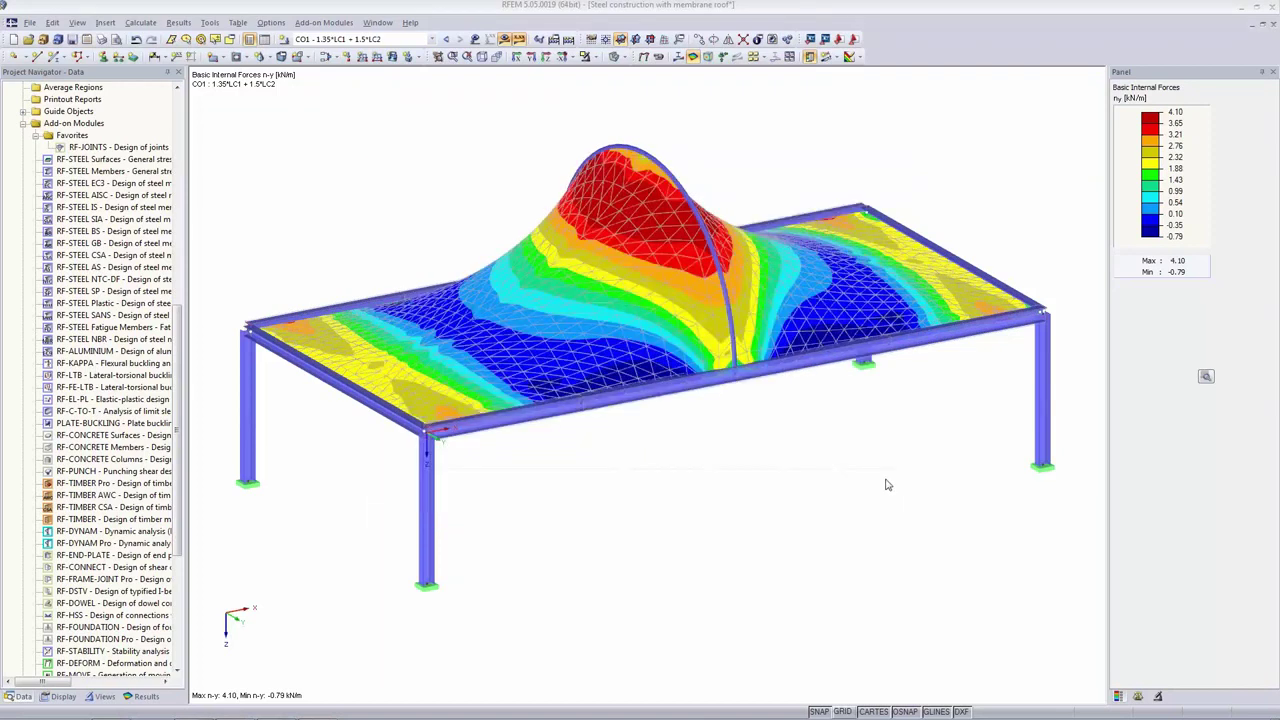
{"action": "left_click", "coordinate": [638, 383]}
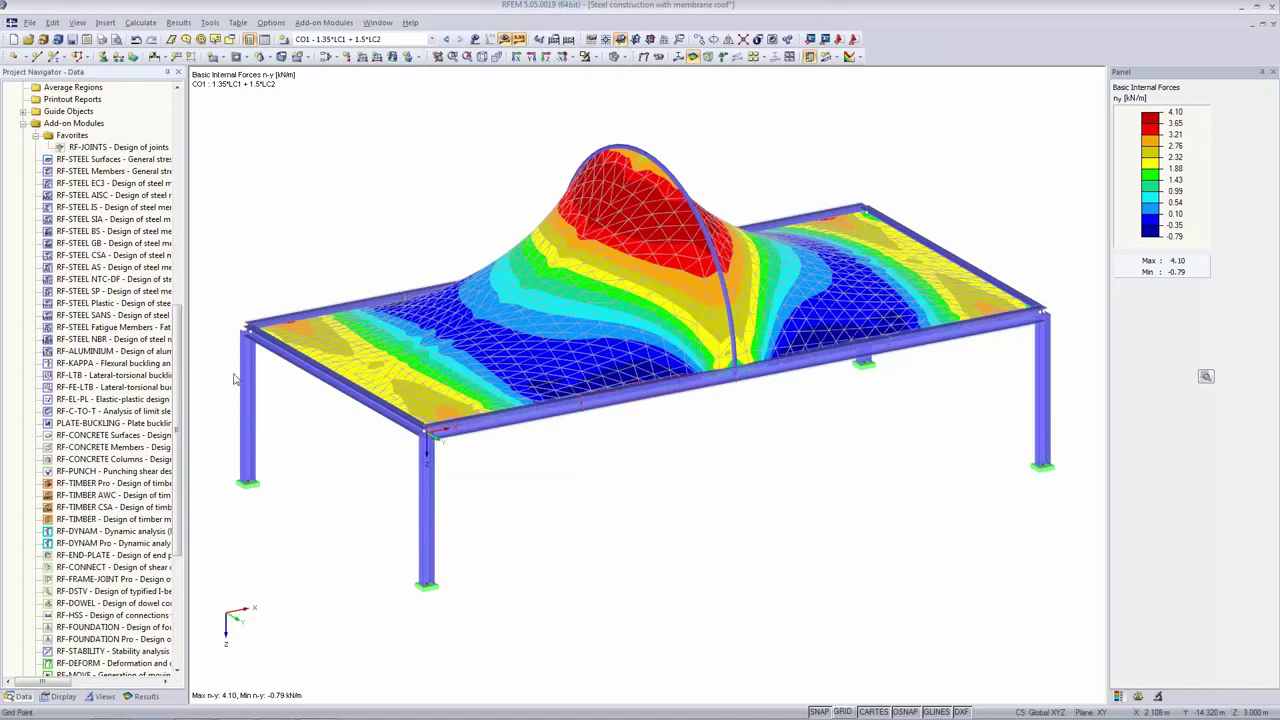
Set up an import in DXF Format - Model, checking the detail settings and the ASCII Format DXF options.
{"action": "left_click", "coordinate": [33, 22]}
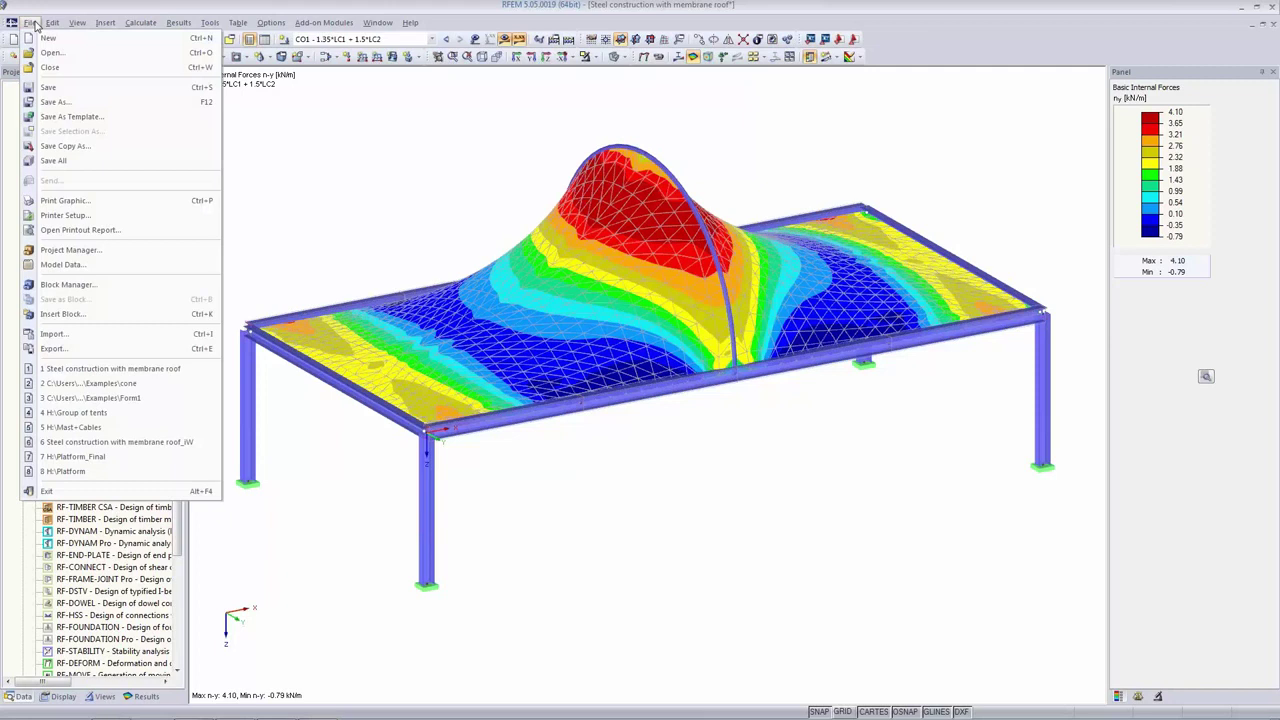
{"action": "left_click", "coordinate": [50, 334]}
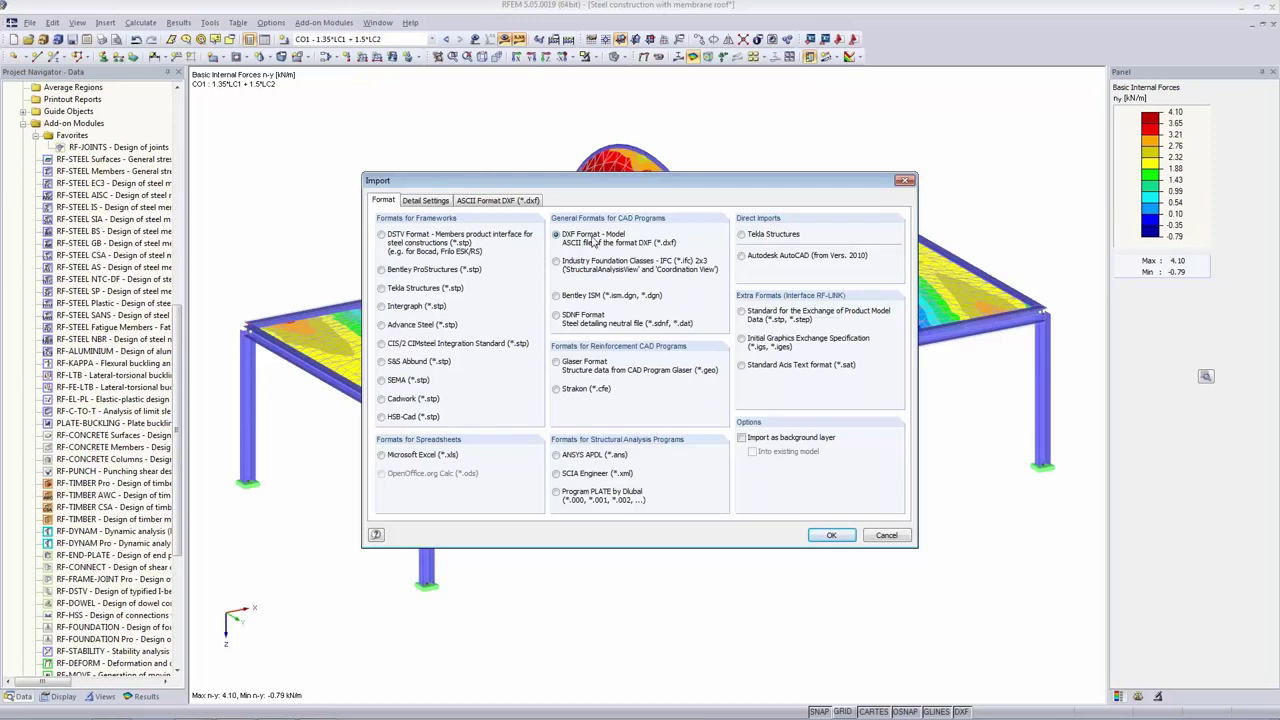
{"action": "left_click", "coordinate": [470, 207]}
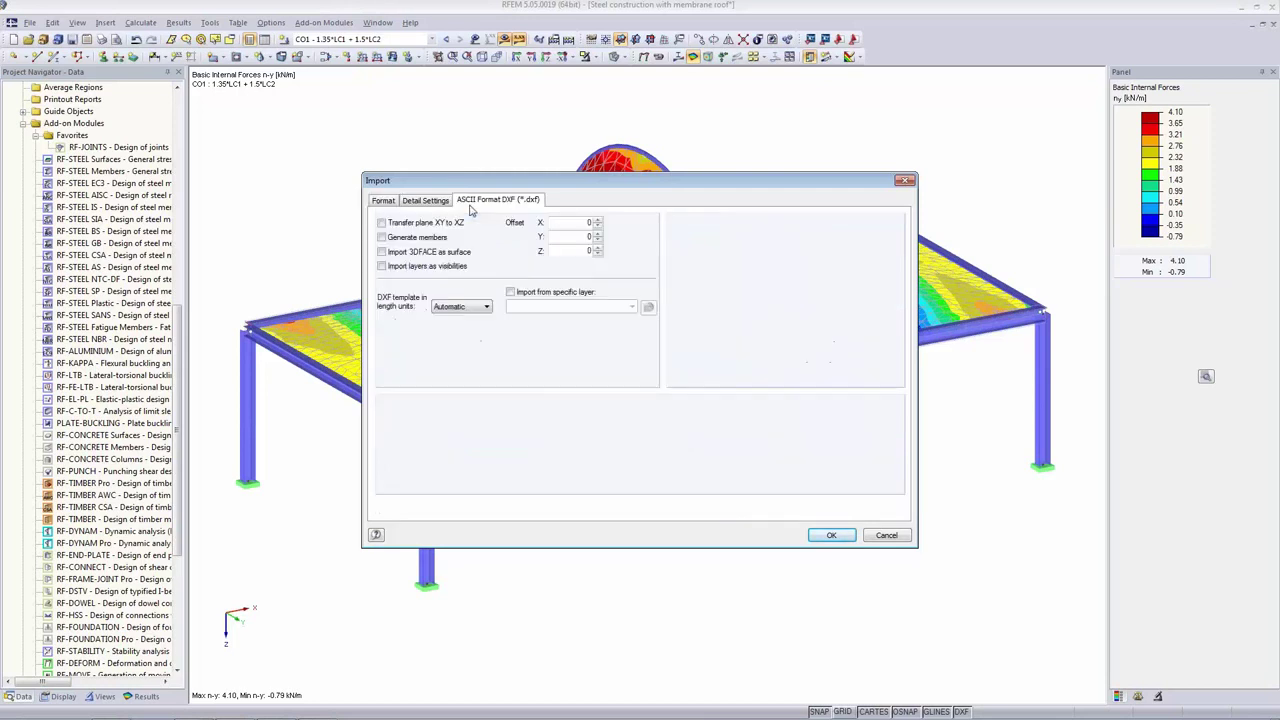
{"action": "left_click", "coordinate": [440, 203]}
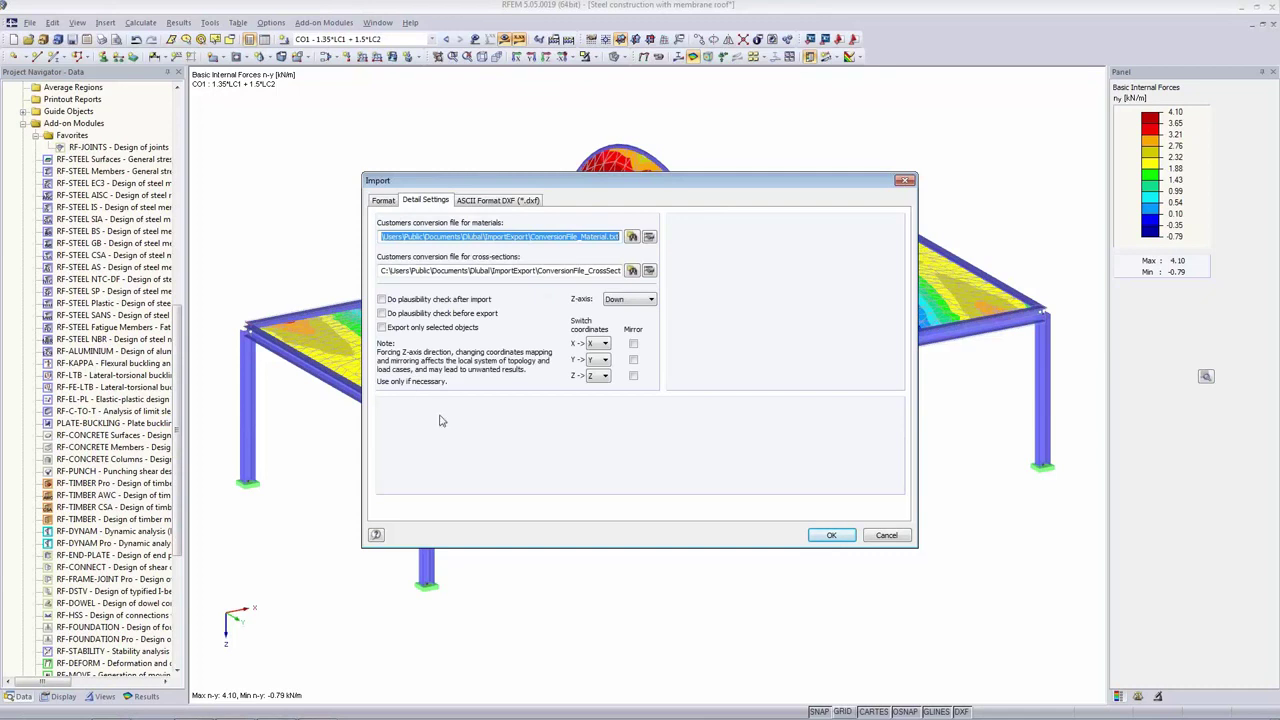
{"action": "left_click", "coordinate": [514, 203]}
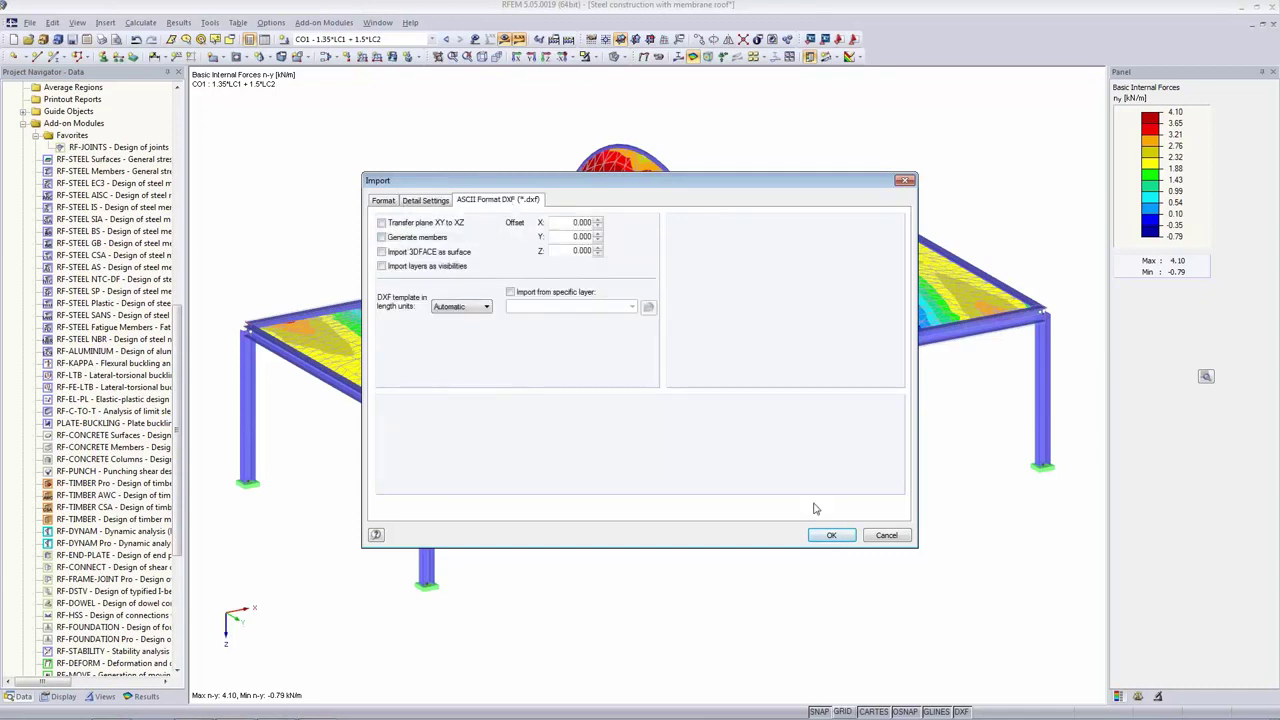
{"action": "left_click", "coordinate": [826, 535]}
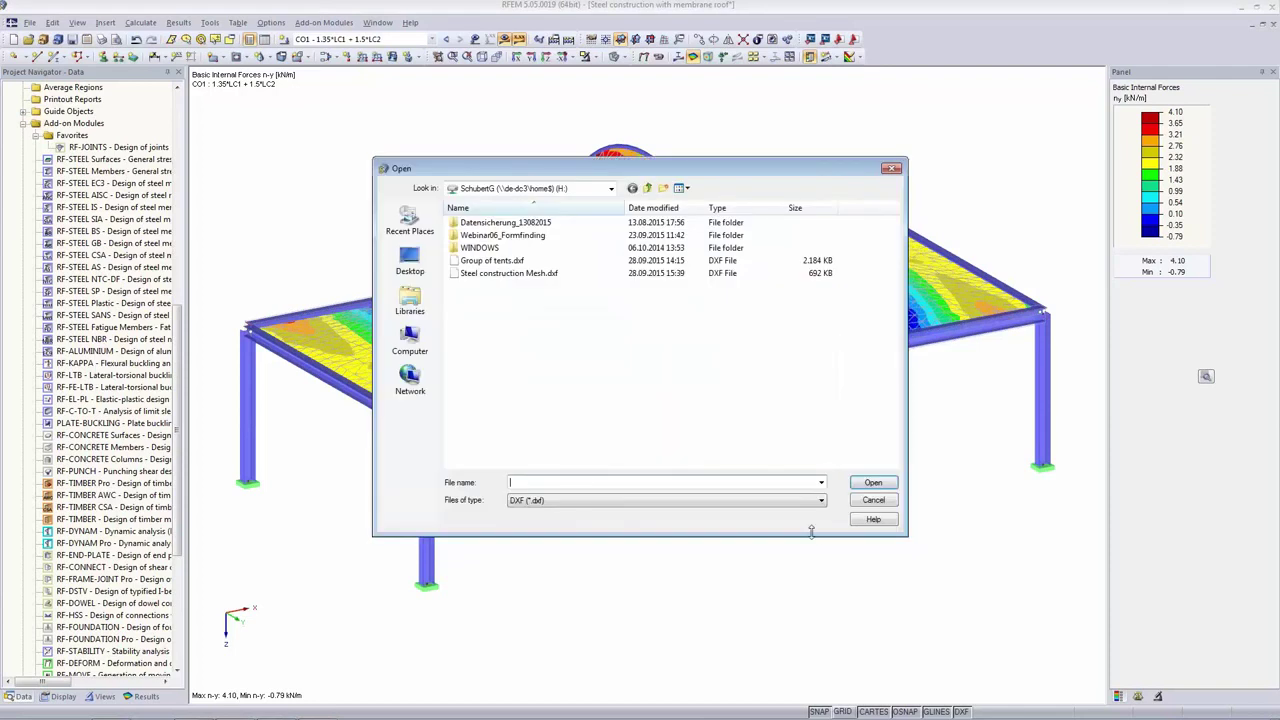
Import Steel construction Mesh.dxf as a new model named Steel construction Mesh in the Dlubal Examples project.
{"action": "left_click", "coordinate": [492, 274]}
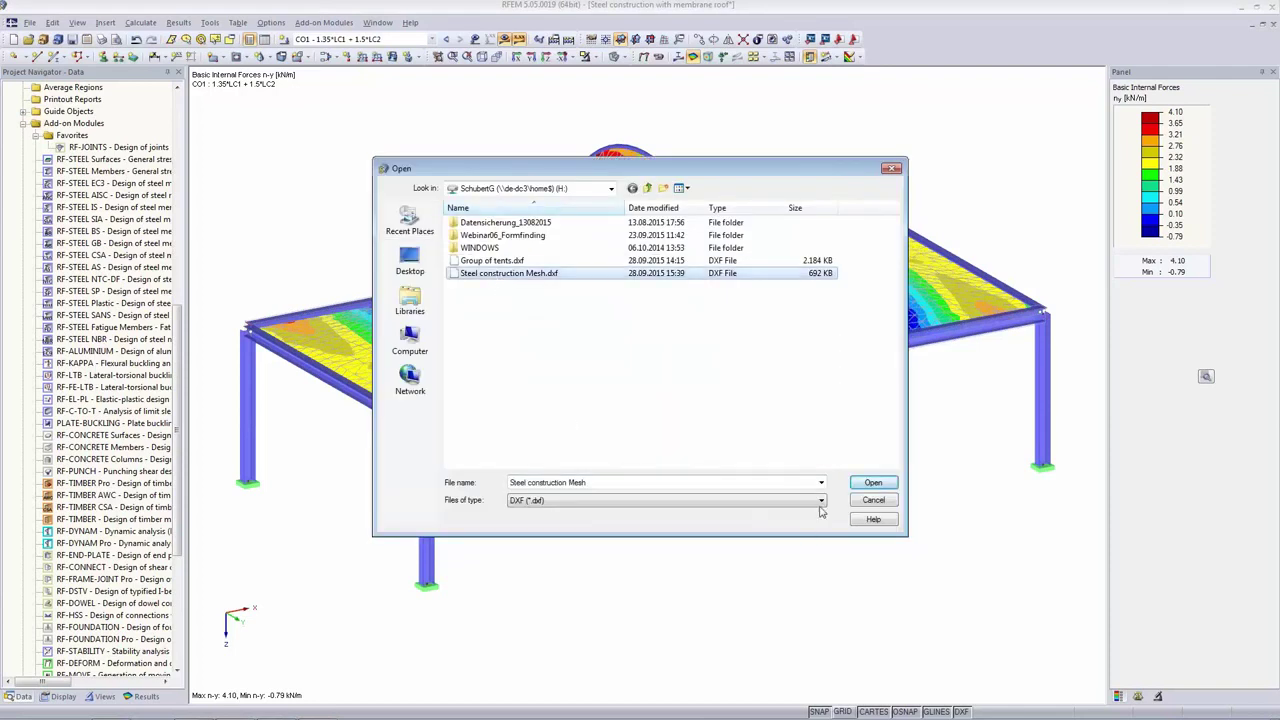
{"action": "left_click", "coordinate": [862, 486]}
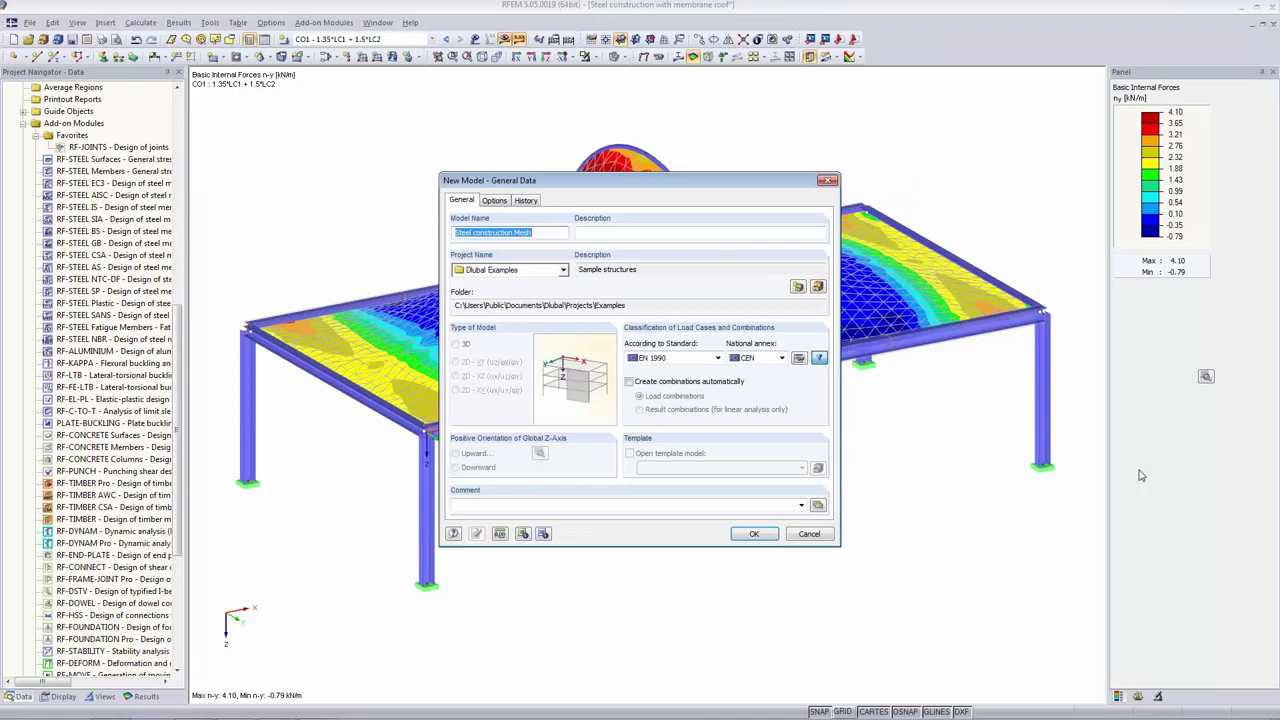
{"action": "left_click", "coordinate": [541, 232]}
{"action": "left_click", "coordinate": [754, 535]}
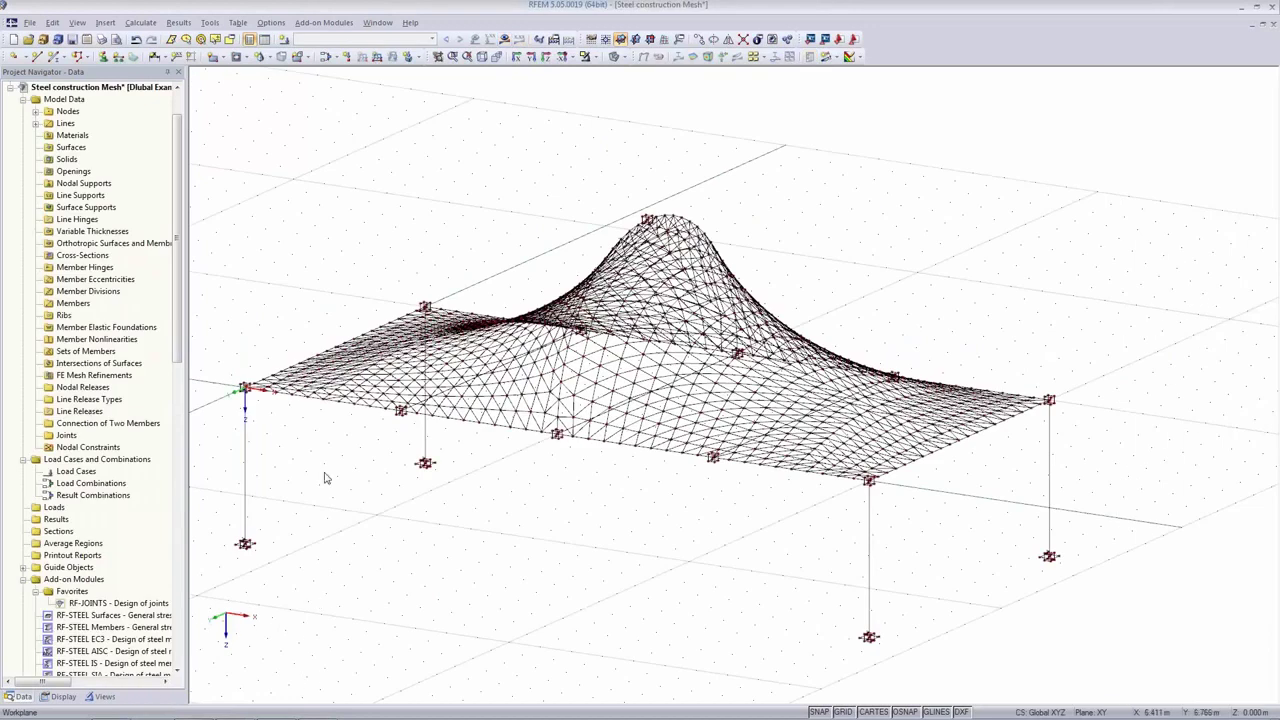
{"action": "middle_click_drag", "start_coordinate": [380, 620], "coordinate": [438, 569]}
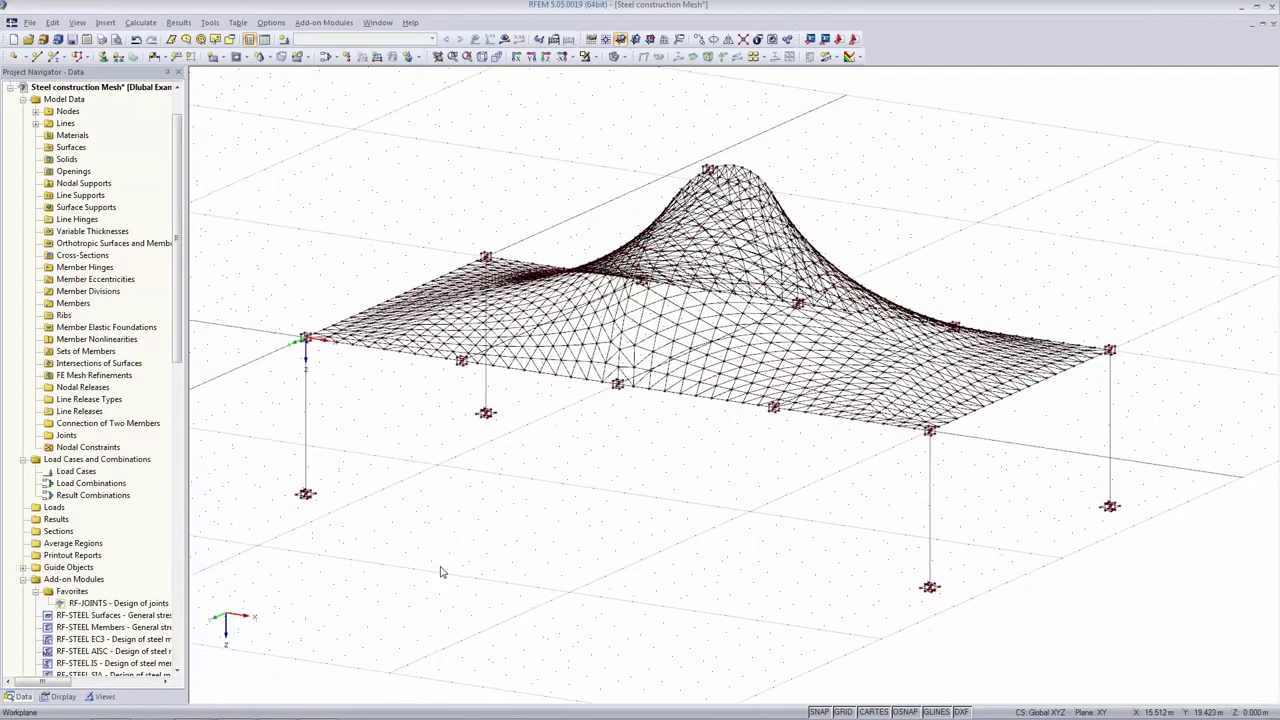
{"action": "scroll", "coordinate": [664, 340], "scroll_direction": "up", "scroll_amount": 1}
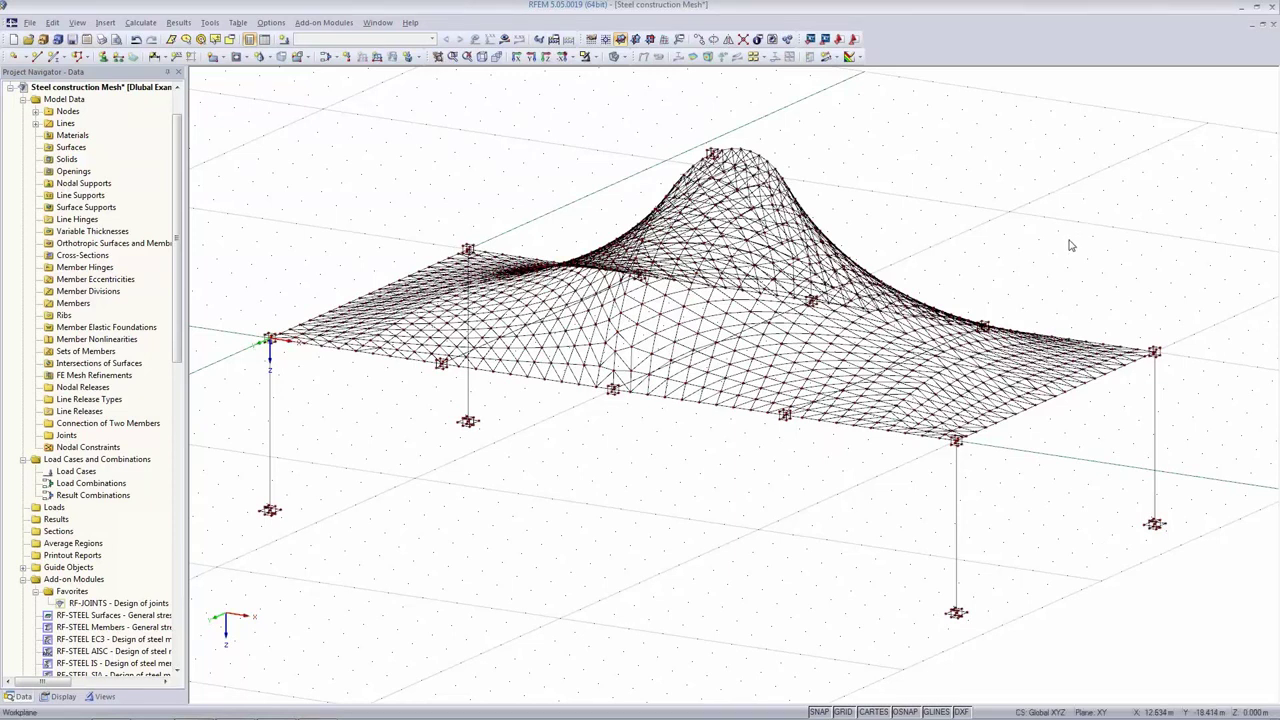
Open the saved RFEM model Group of tents and bring all four tents into view.
{"action": "left_click", "coordinate": [28, 40]}
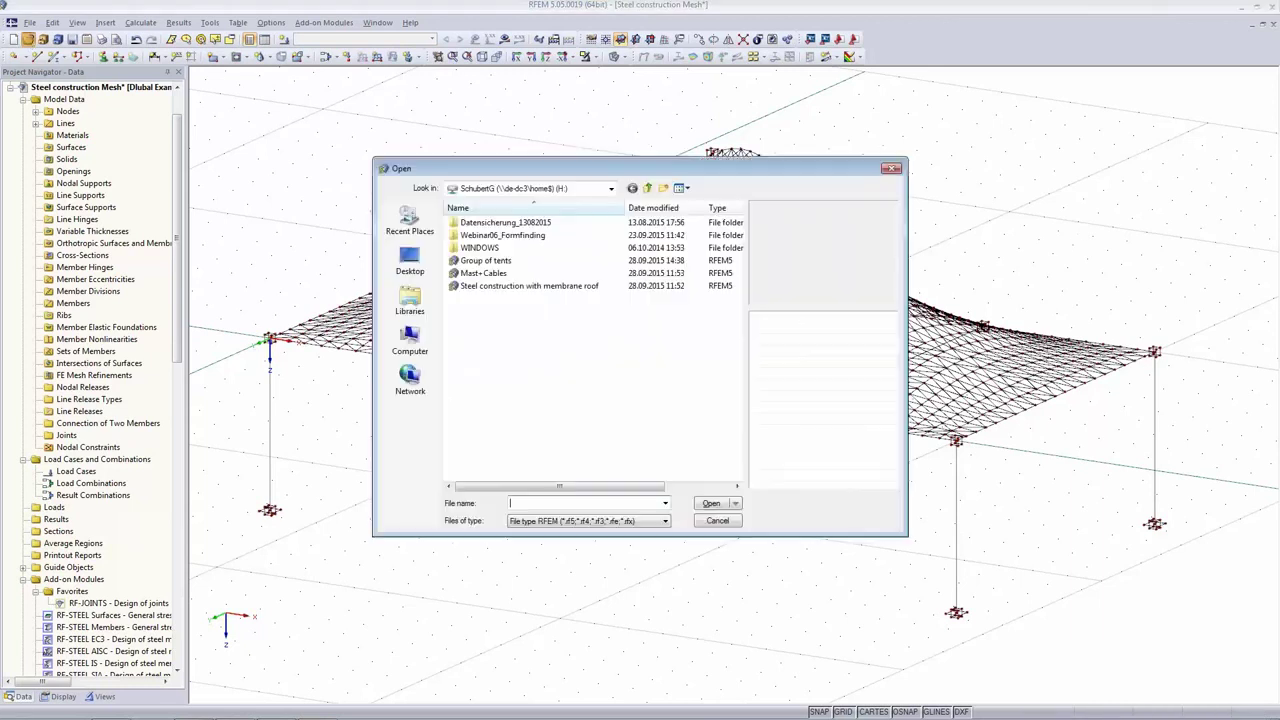
{"action": "left_click", "coordinate": [488, 262]}
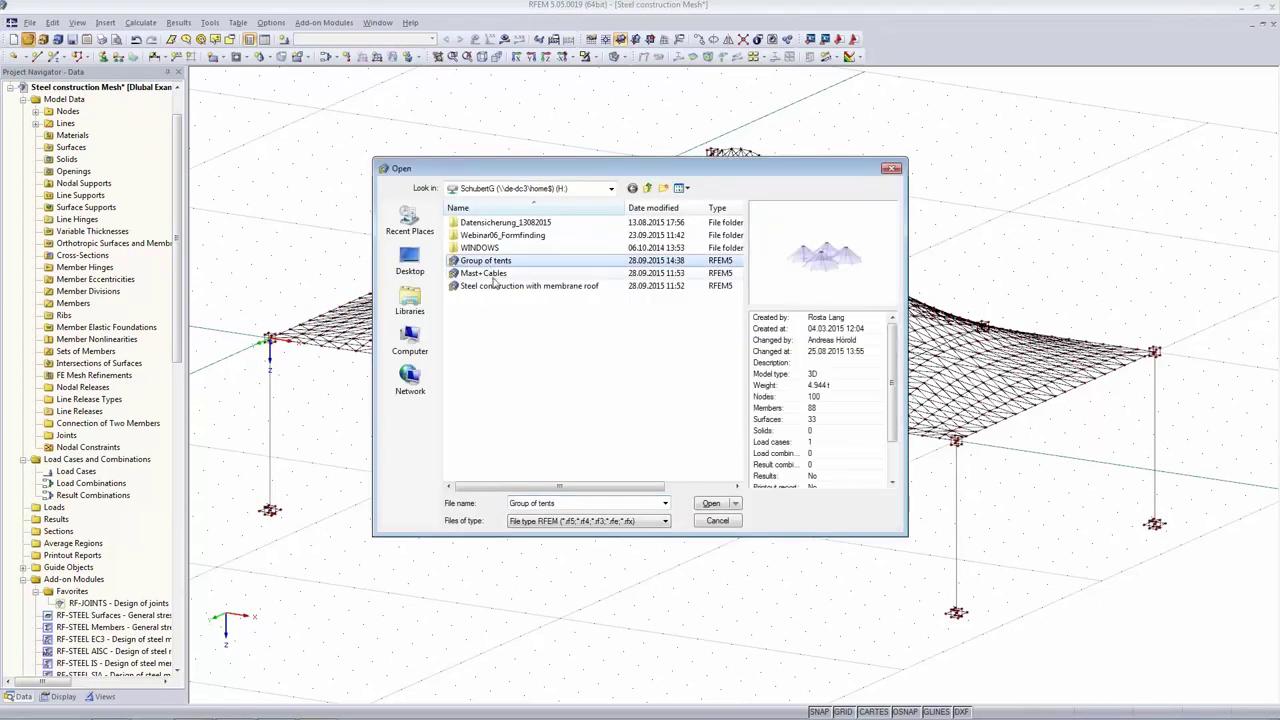
{"action": "left_click", "coordinate": [711, 503]}
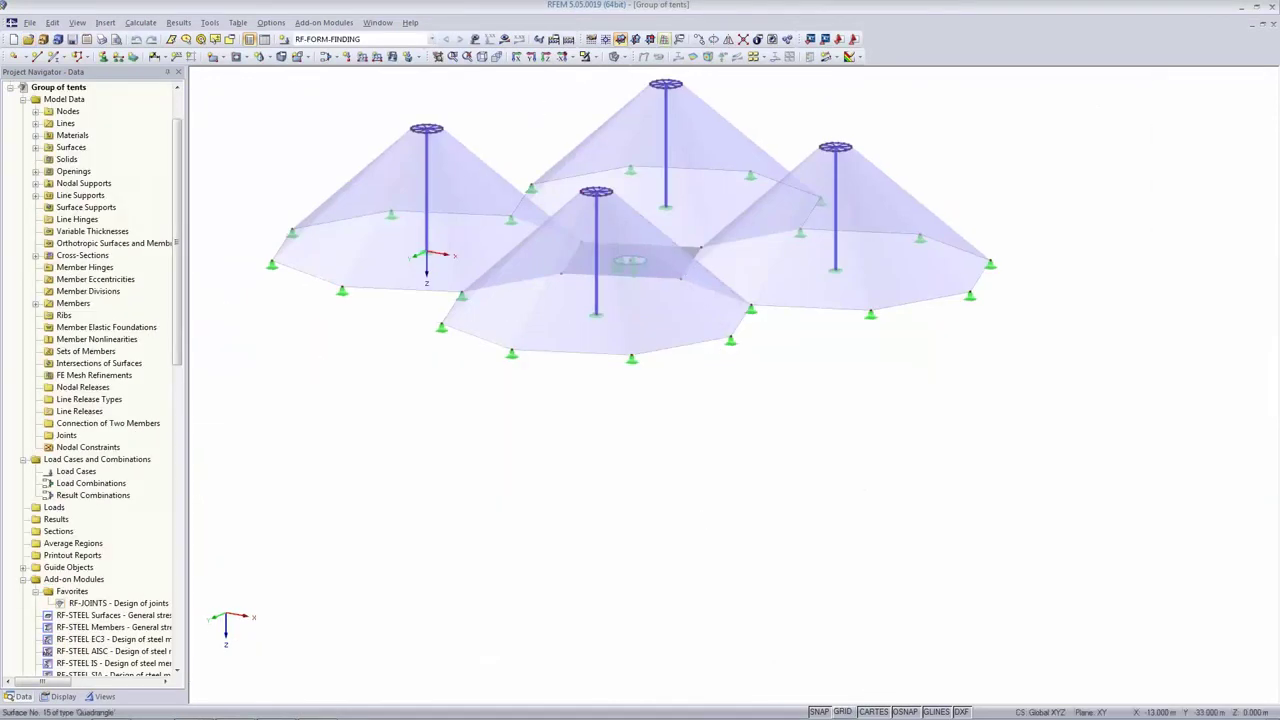
{"action": "middle_click_drag", "start_coordinate": [534, 111], "coordinate": [606, 329]}
{"action": "scroll", "coordinate": [600, 449], "scroll_direction": "up", "scroll_amount": 4}
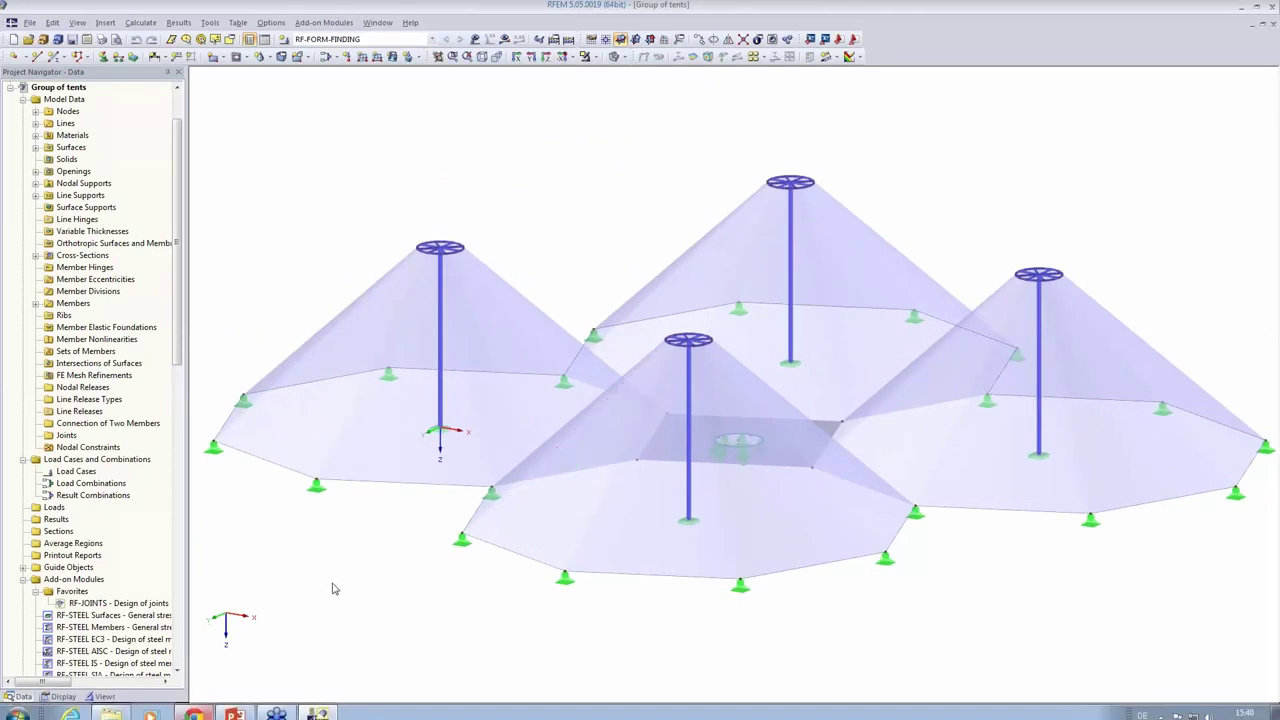
{"action": "middle_click_drag", "start_coordinate": [329, 566], "coordinate": [320, 518]}
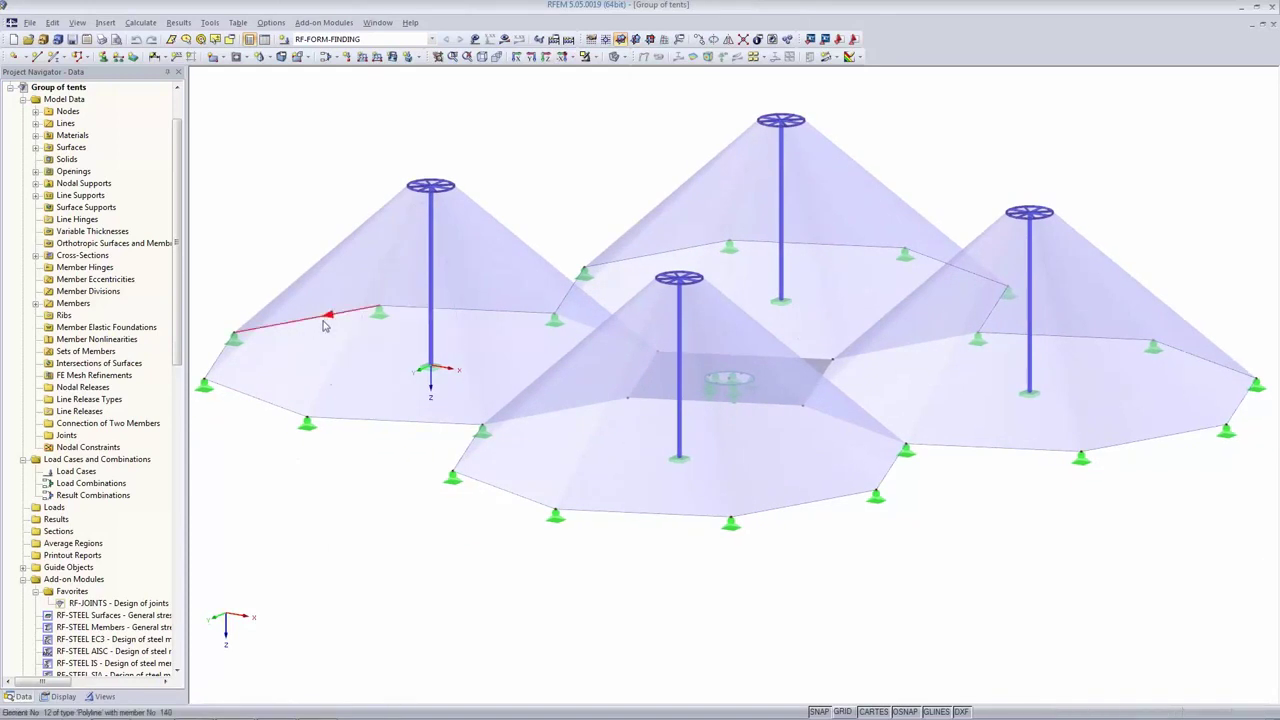
{"action": "scroll", "coordinate": [325, 355], "scroll_direction": "down", "scroll_amount": 2}
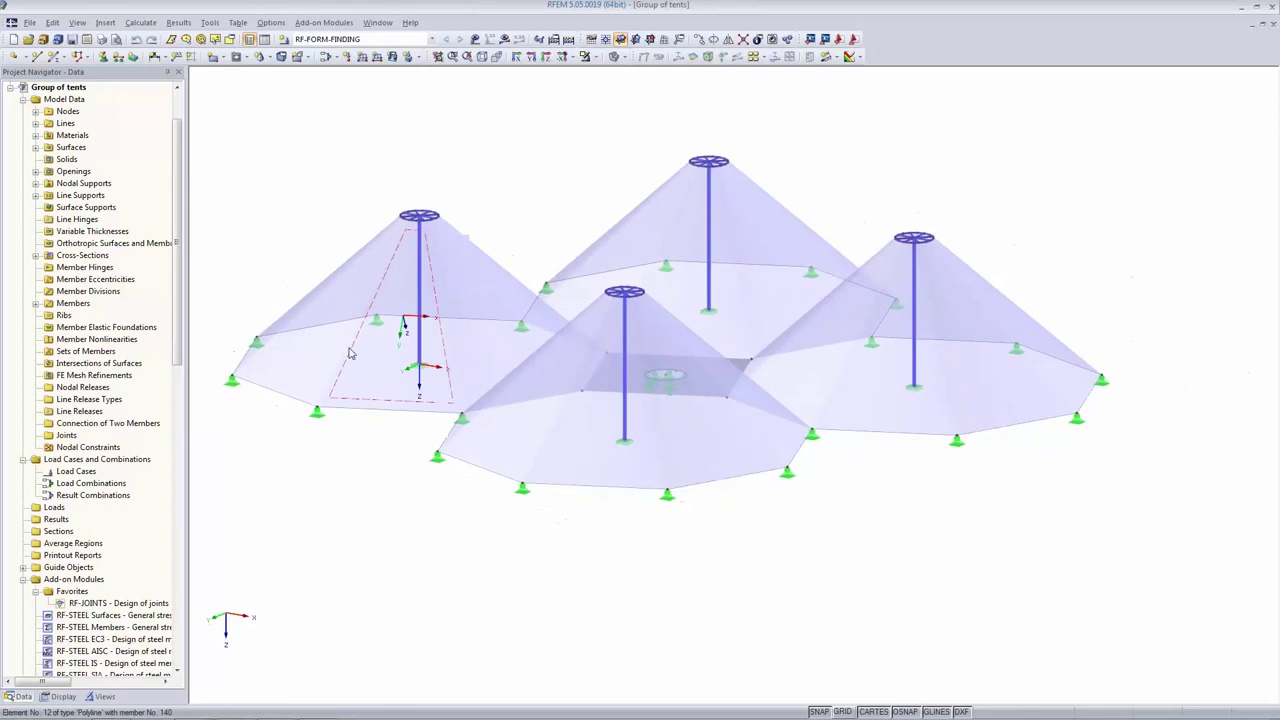
Review the form-finding prestress settings of a membrane surface on the leftmost tent and the nodal support at its mast base.
{"action": "left_click", "coordinate": [300, 360]}
{"action": "double_click", "coordinate": [300, 360]}
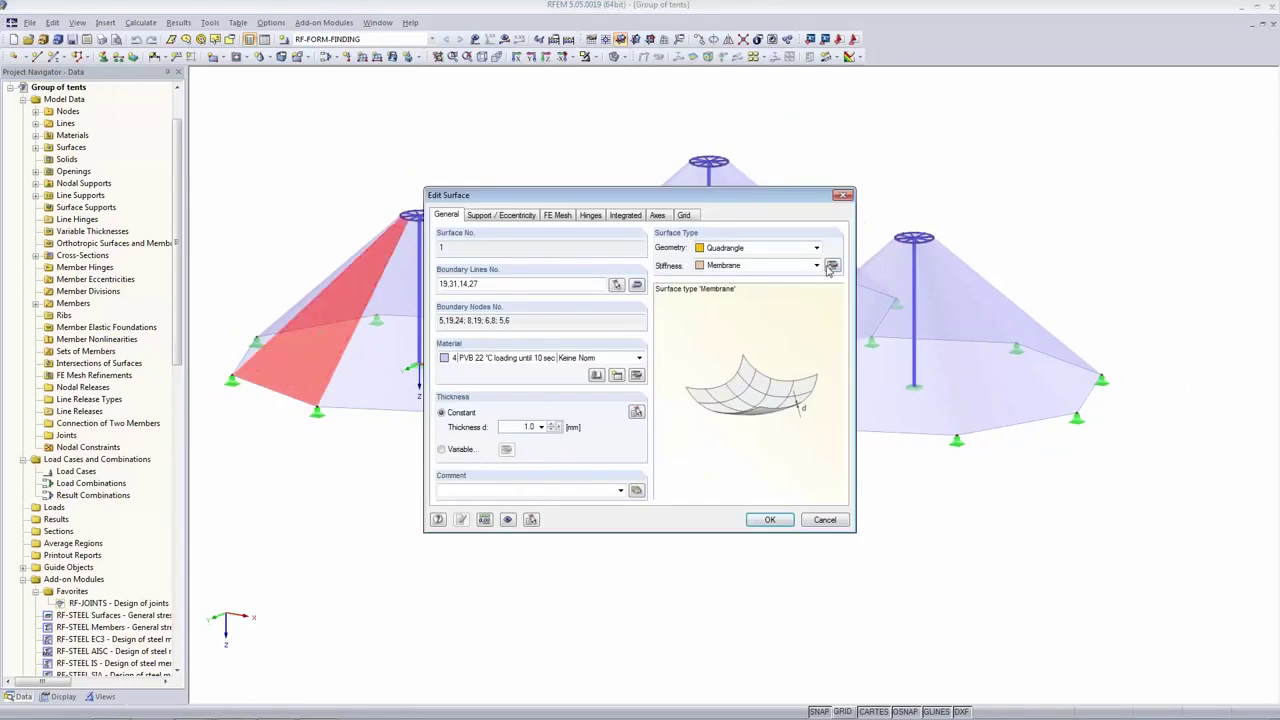
{"action": "left_click", "coordinate": [832, 266]}
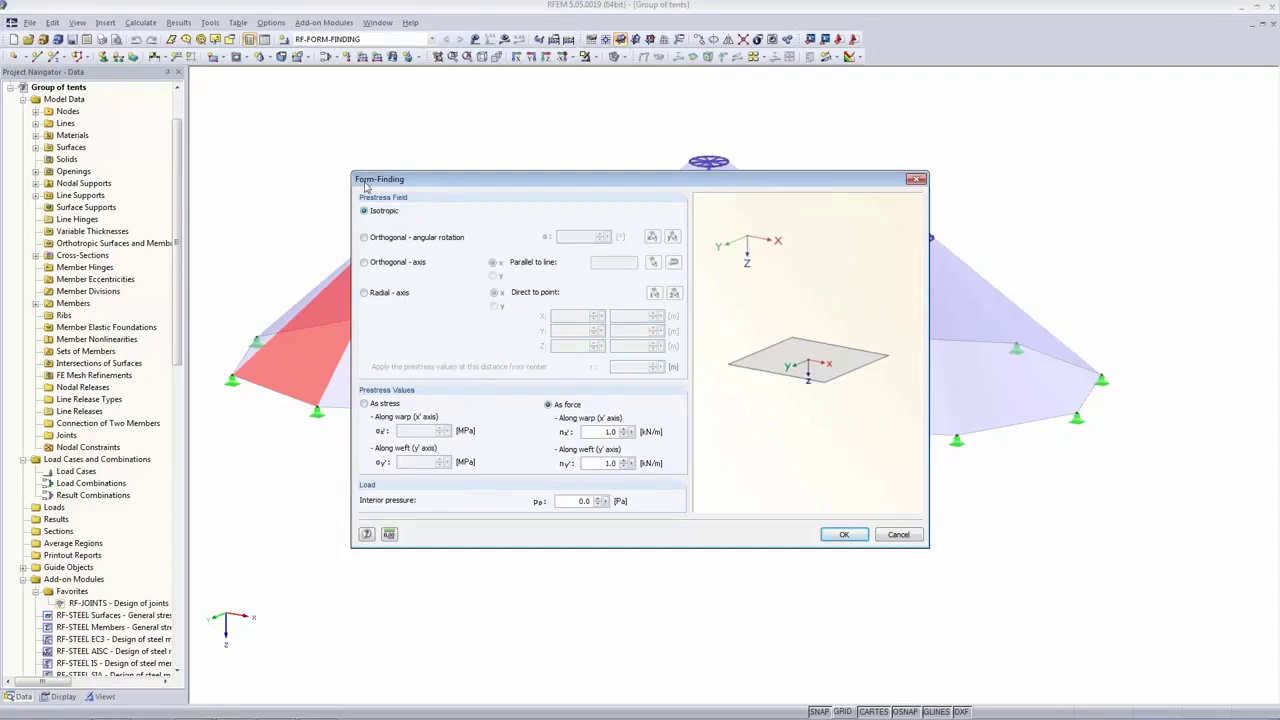
{"action": "left_click", "coordinate": [846, 535]}
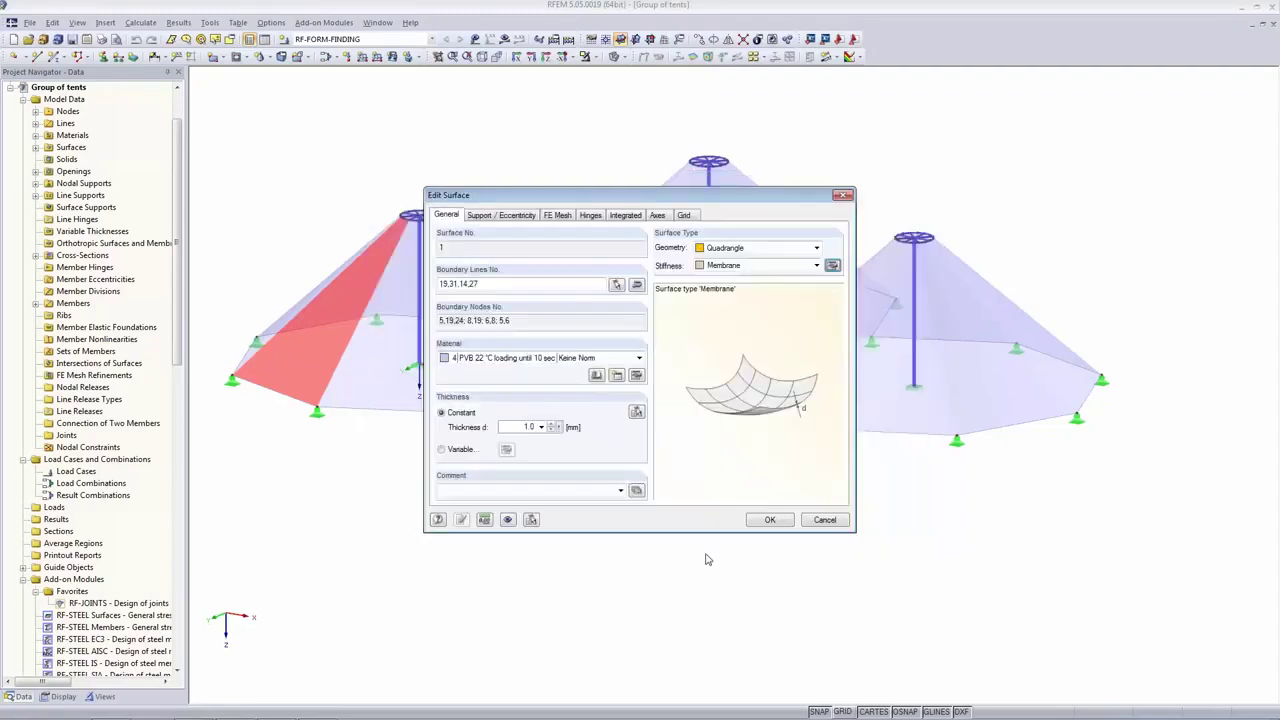
{"action": "left_click", "coordinate": [770, 520]}
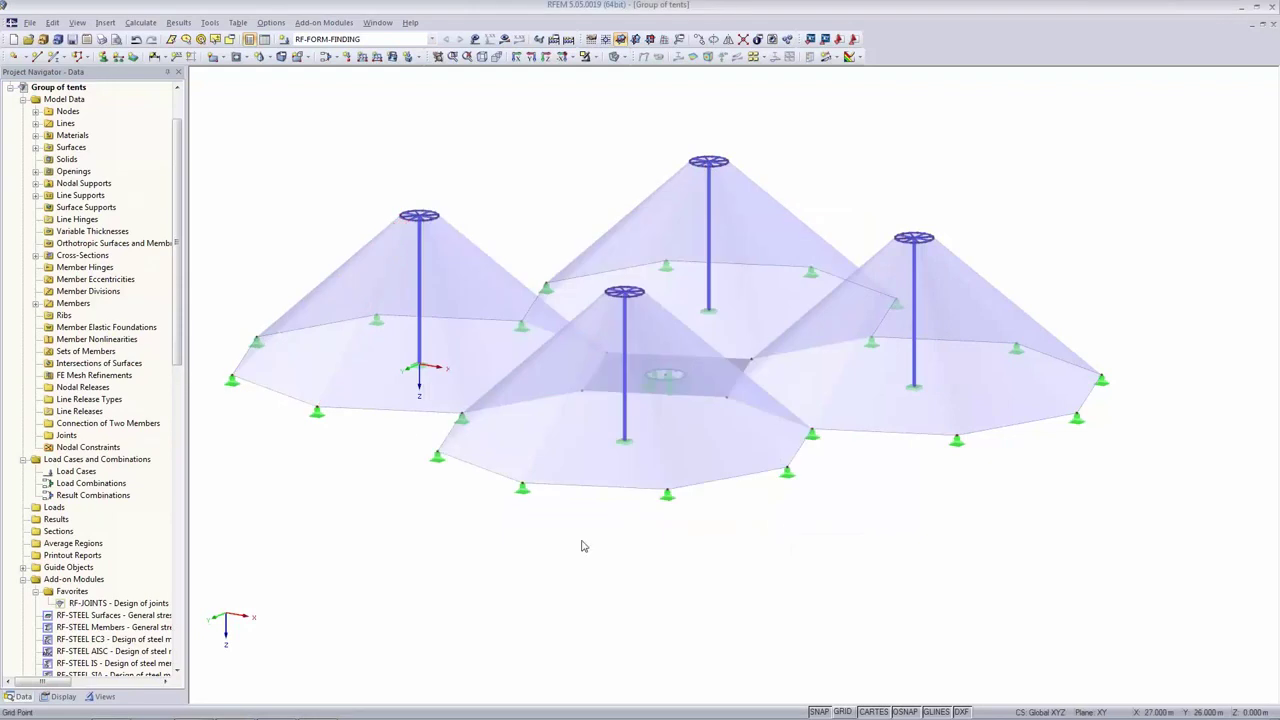
{"action": "double_click", "coordinate": [417, 372]}
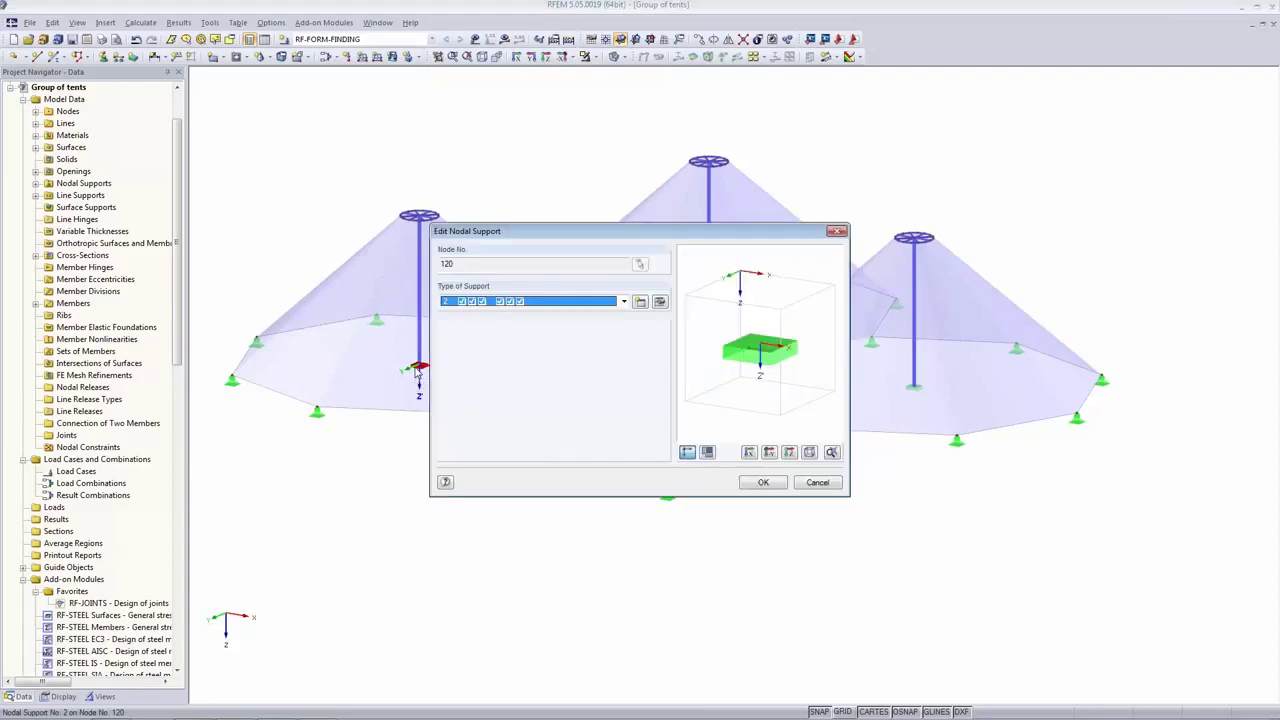
{"action": "left_click", "coordinate": [817, 483]}
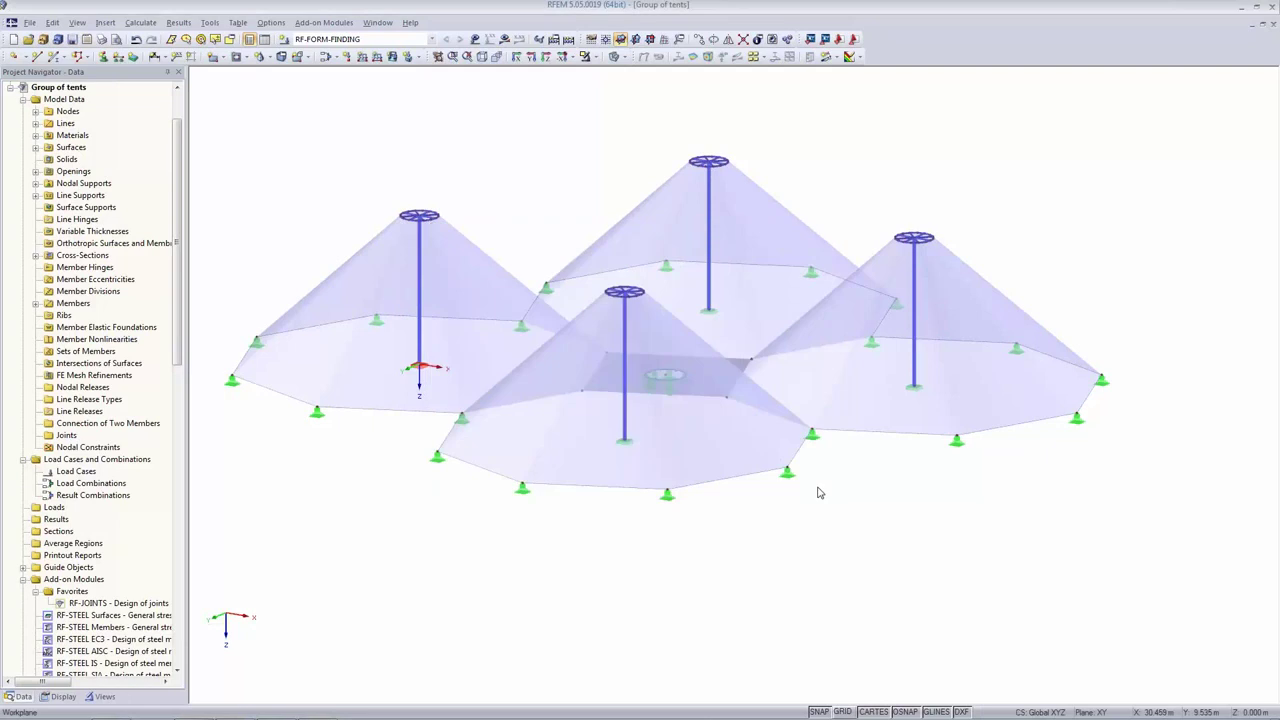
Check the form-finding calculation parameters, including the calculation method and the number of iterations for loading prestress.
{"action": "left_click", "coordinate": [567, 40]}
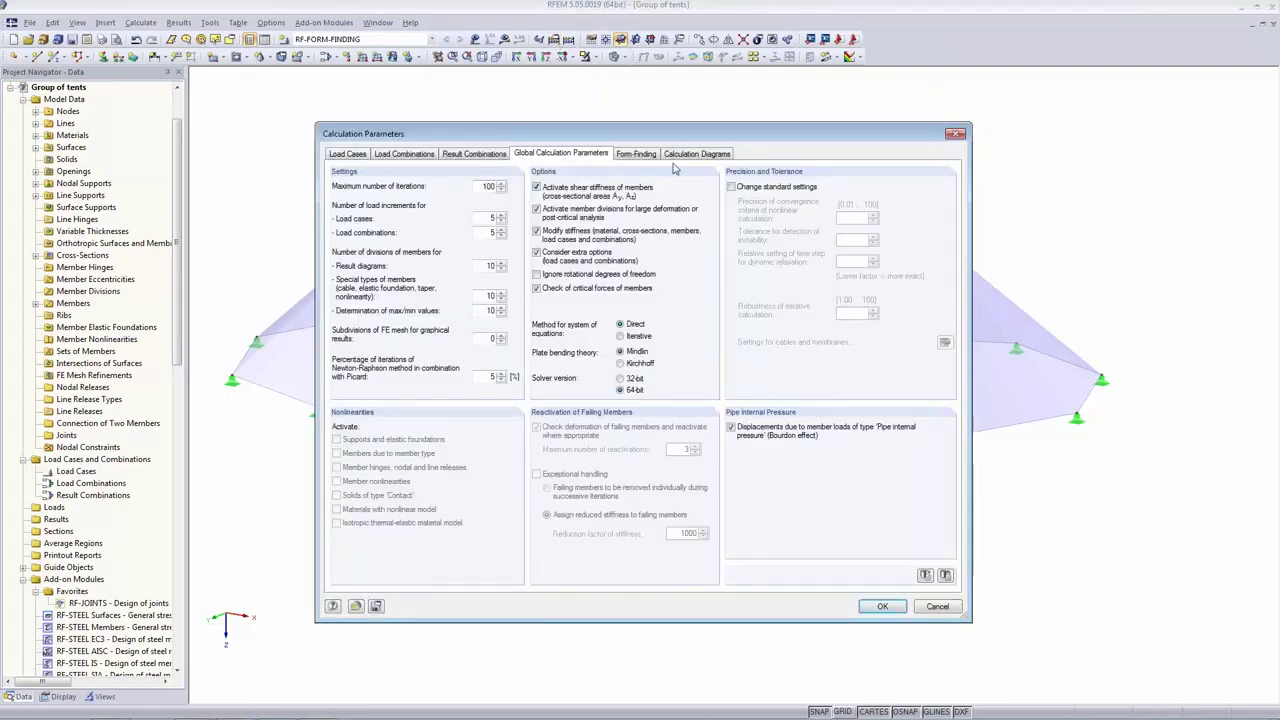
{"action": "left_click", "coordinate": [635, 156]}
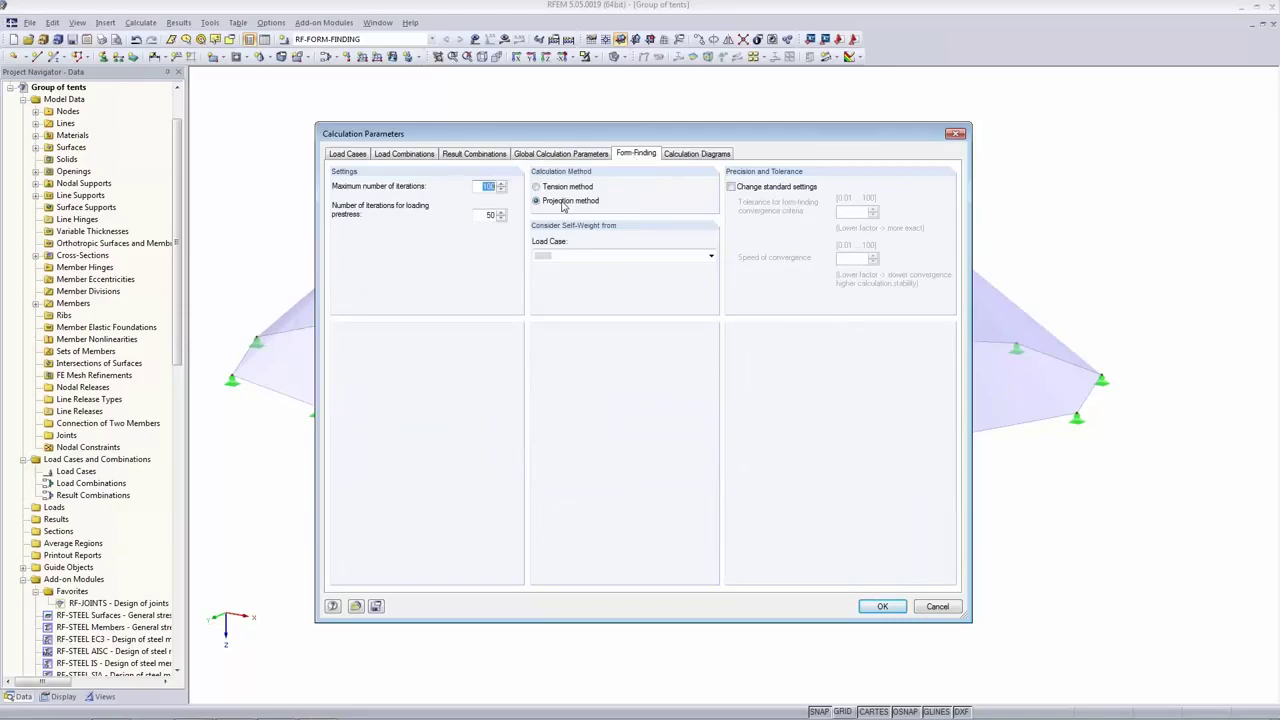
{"action": "left_click", "coordinate": [486, 215]}
{"action": "left_click", "coordinate": [885, 607]}
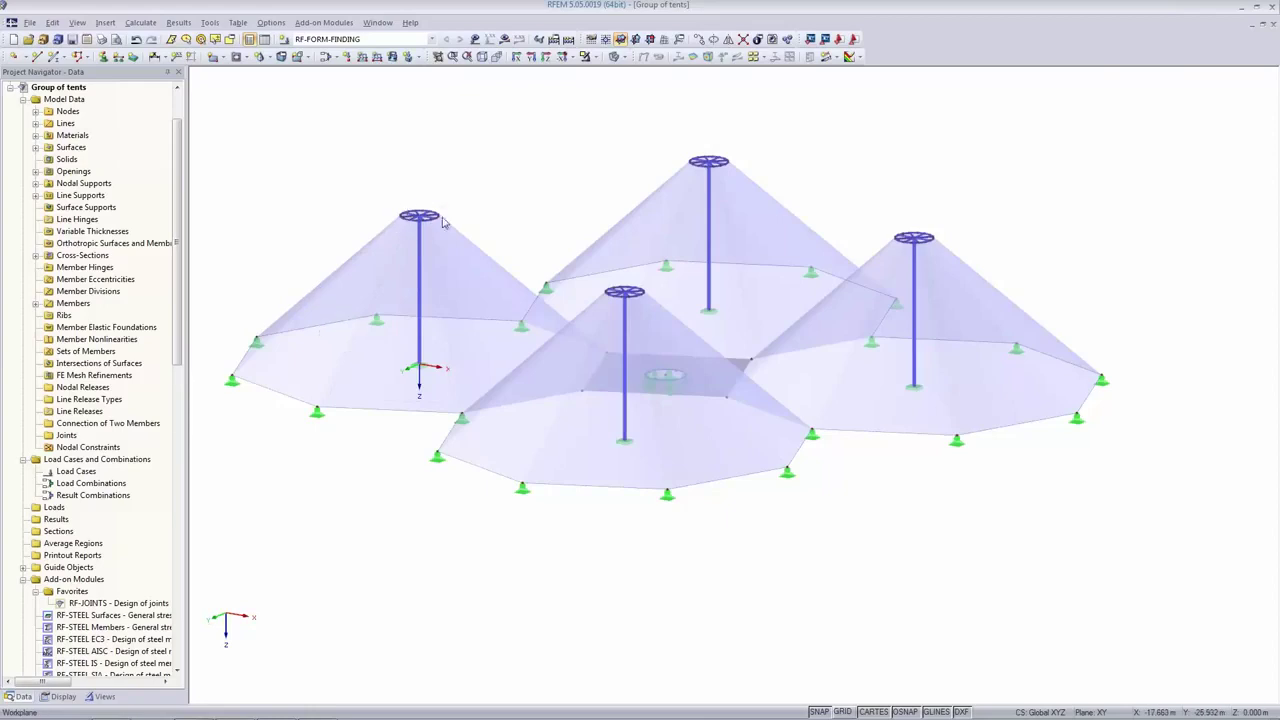
Inspect the leftmost tent's mast and ring, and run the RF-FORM-FINDING calculation for the group of tents.
{"action": "scroll", "coordinate": [412, 228], "scroll_direction": "up", "scroll_amount": 2}
{"action": "mouse_move", "coordinate": [412, 227]}
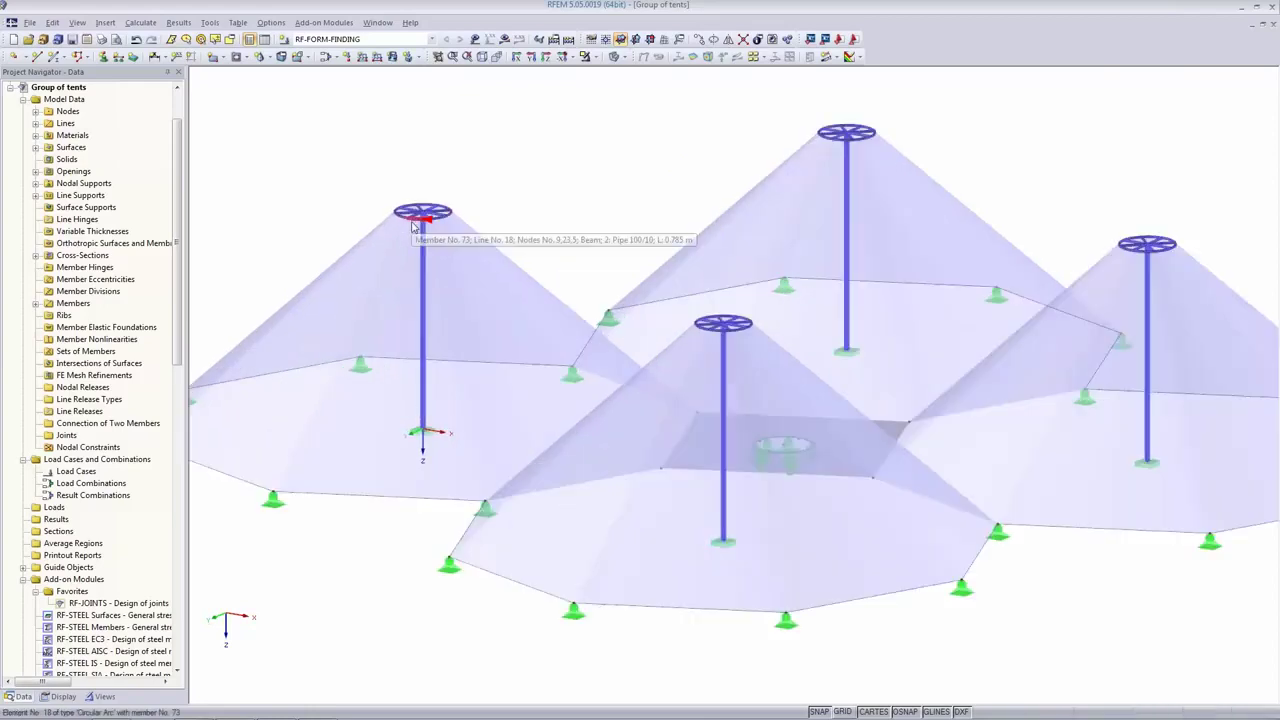
{"action": "mouse_move", "coordinate": [424, 254]}
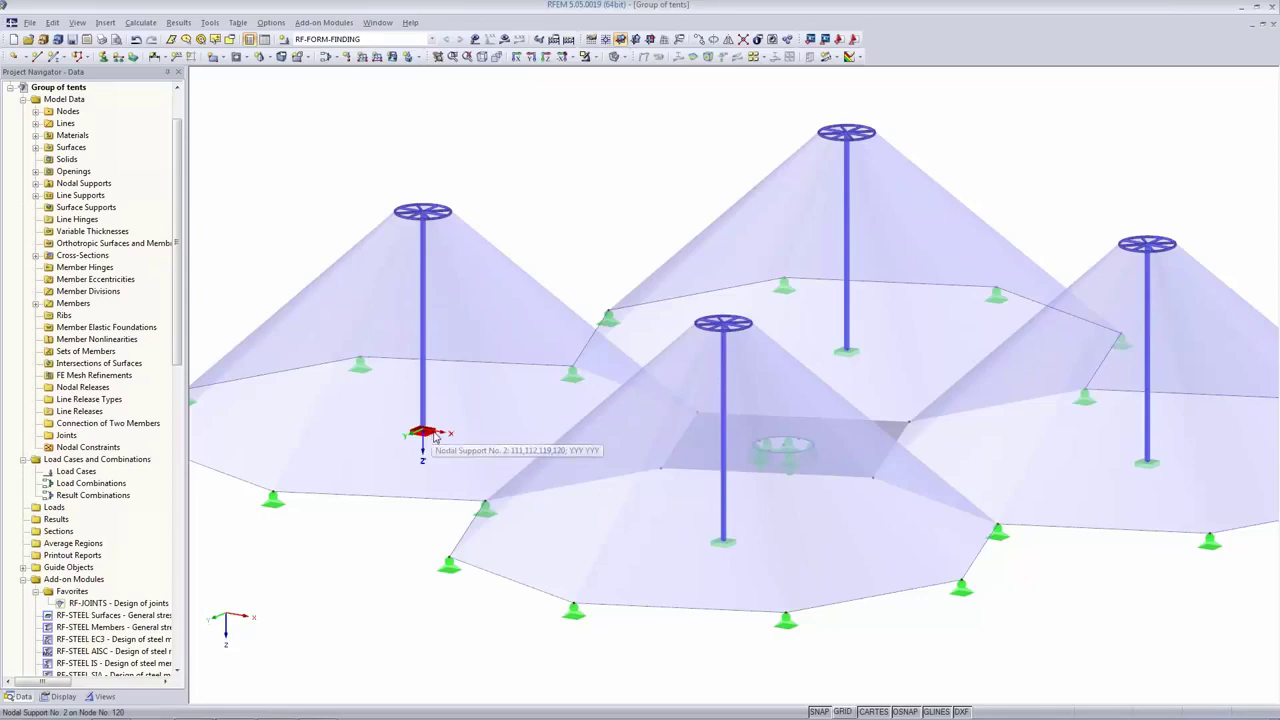
{"action": "left_click", "coordinate": [504, 40]}
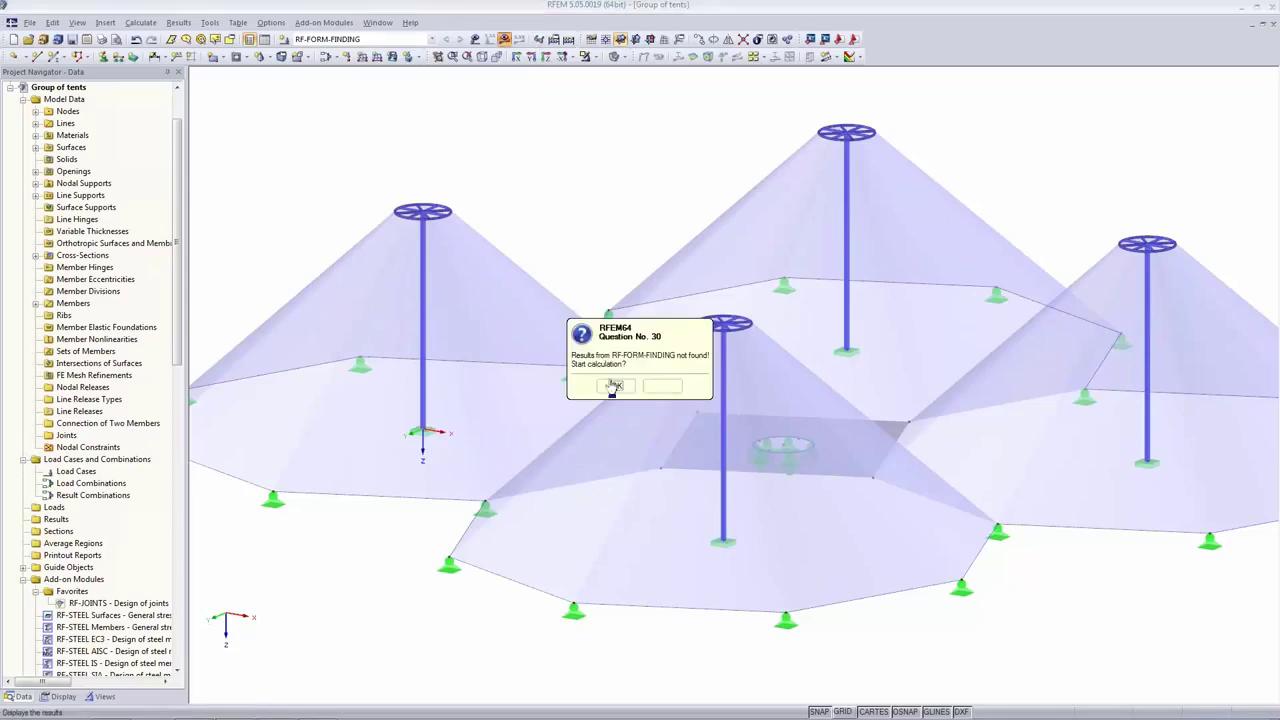
{"action": "left_click", "coordinate": [612, 386]}
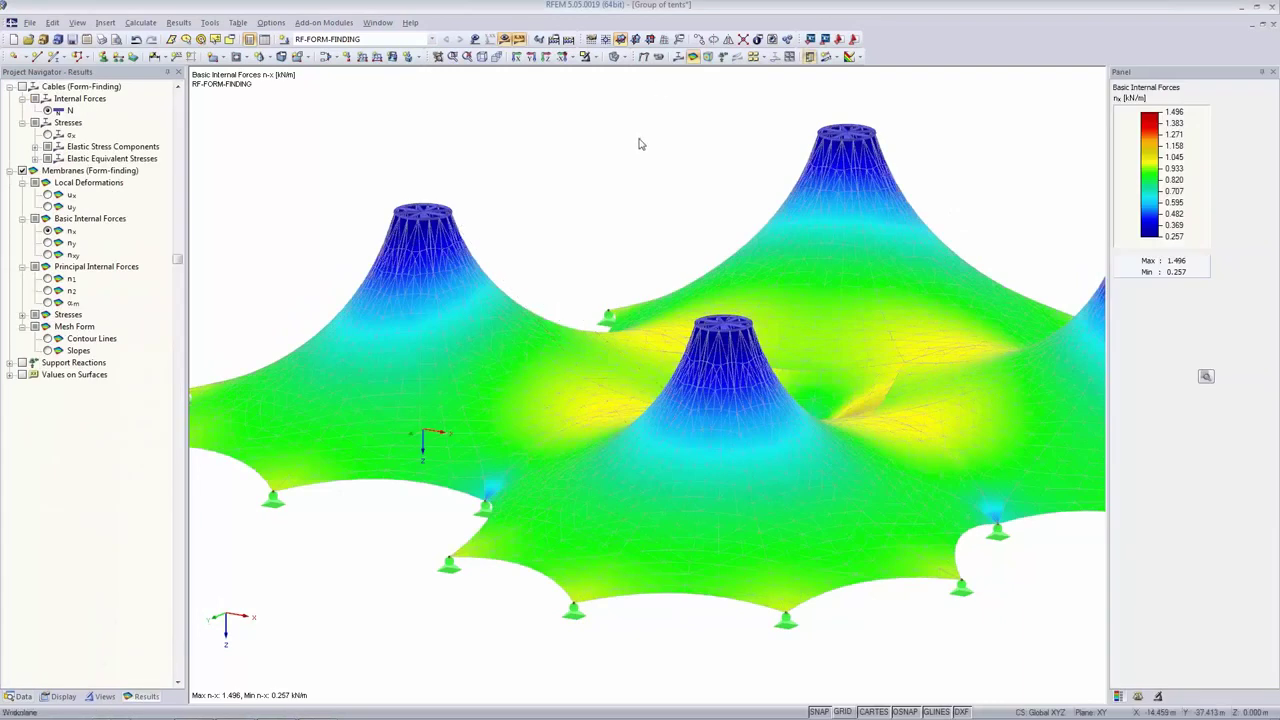
Examine the membrane's basic internal forces n-x, and display the n-y forces for the whole tent group.
{"action": "scroll", "coordinate": [641, 151], "scroll_direction": "down", "scroll_amount": 1}
{"action": "scroll", "coordinate": [641, 151], "scroll_direction": "down", "scroll_amount": 3}
{"action": "middle_click_drag", "start_coordinate": [882, 506], "coordinate": [767, 571]}
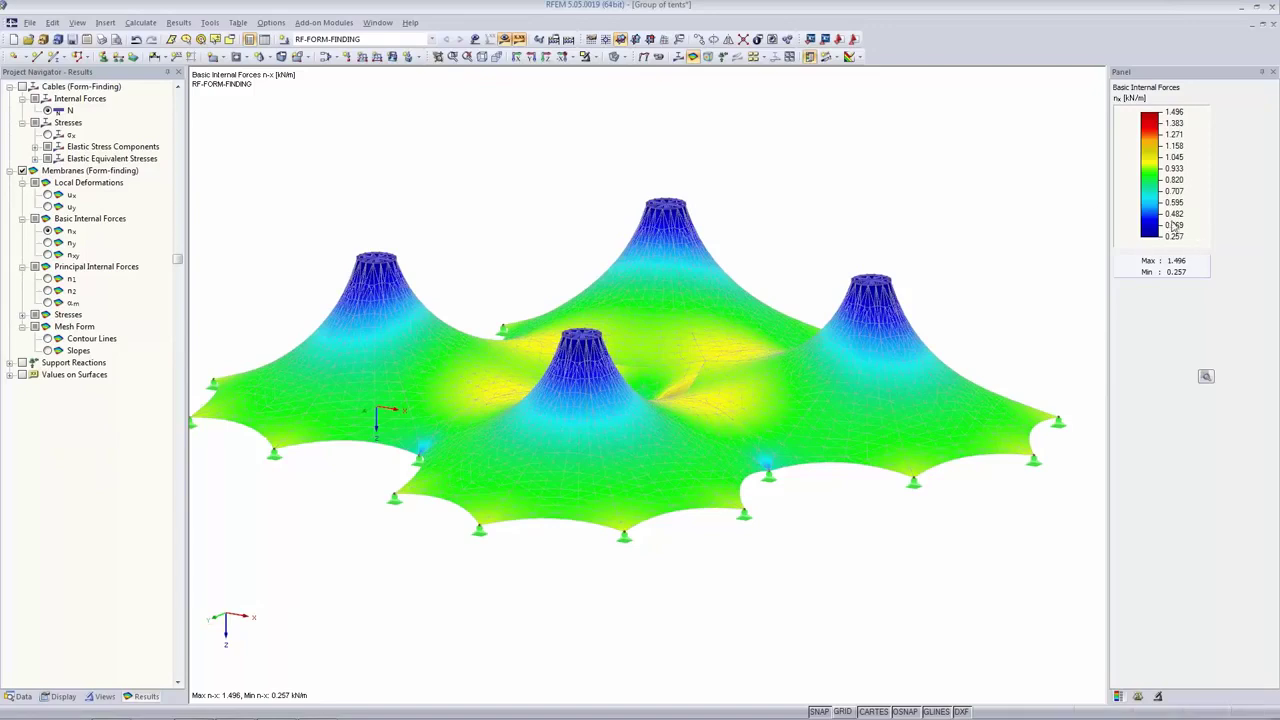
{"action": "left_click", "coordinate": [48, 243]}
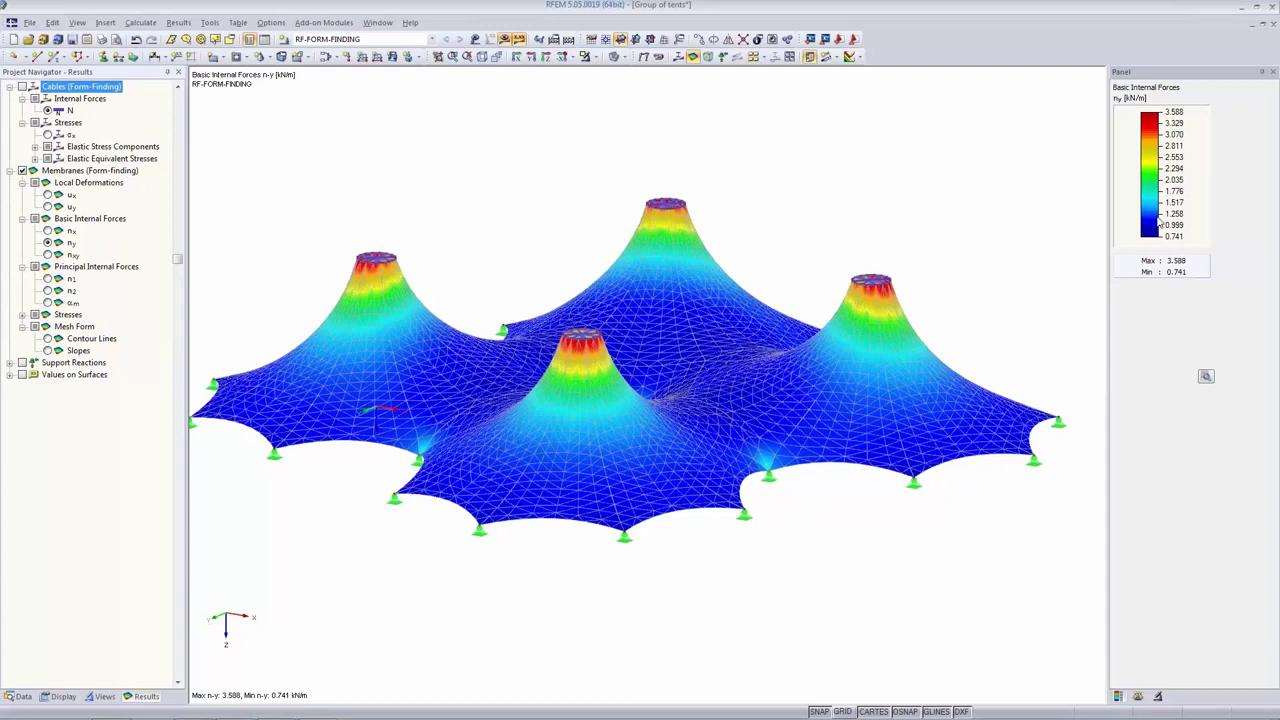
{"action": "middle_click_drag", "start_coordinate": [620, 634], "coordinate": [443, 649]}
{"action": "middle_click_drag", "start_coordinate": [538, 151], "coordinate": [570, 138]}
{"action": "scroll", "coordinate": [570, 138], "scroll_direction": "up", "scroll_amount": 1}
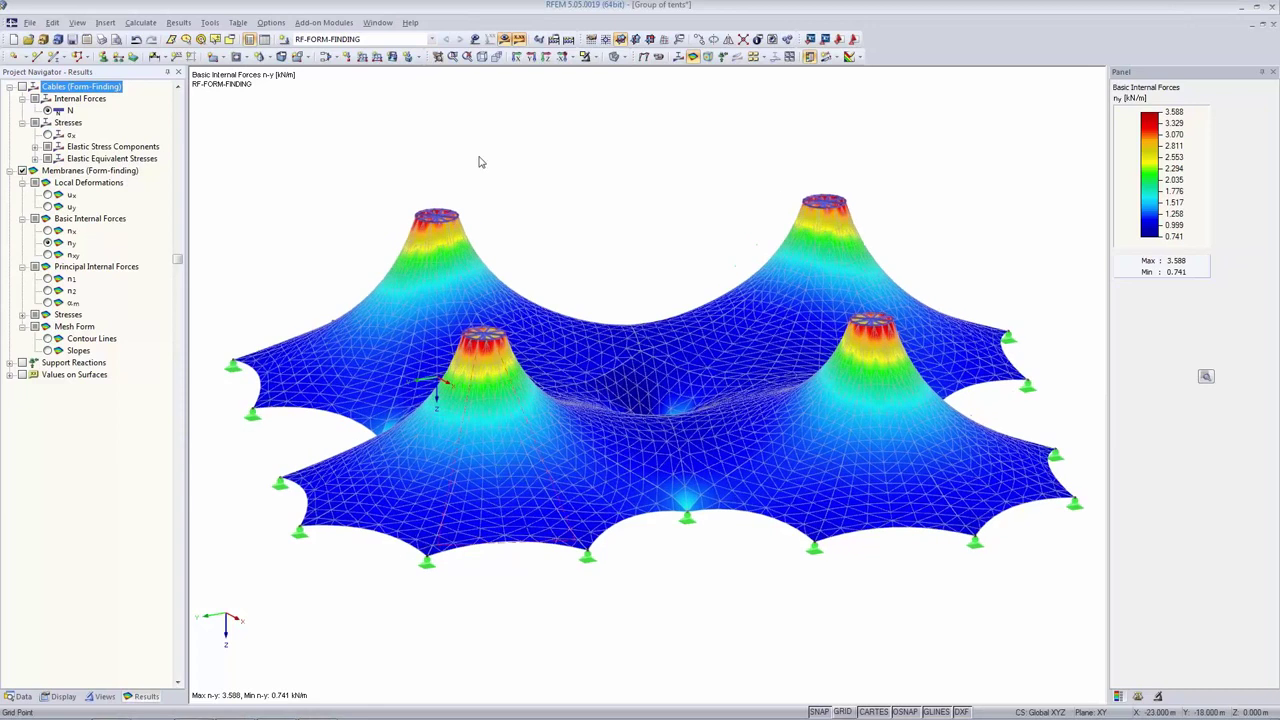
Create load case 1 with the description Self-weight in the Permanent action category.
{"action": "left_click", "coordinate": [325, 56]}
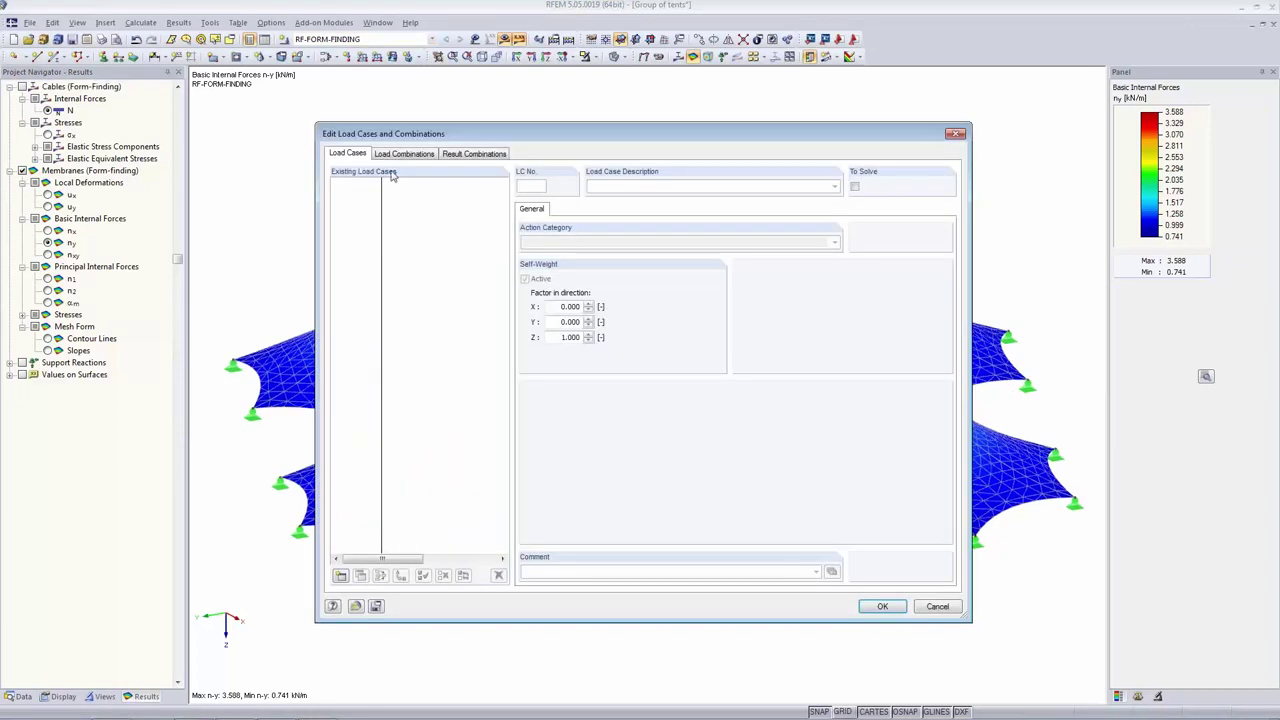
{"action": "left_click", "coordinate": [341, 576]}
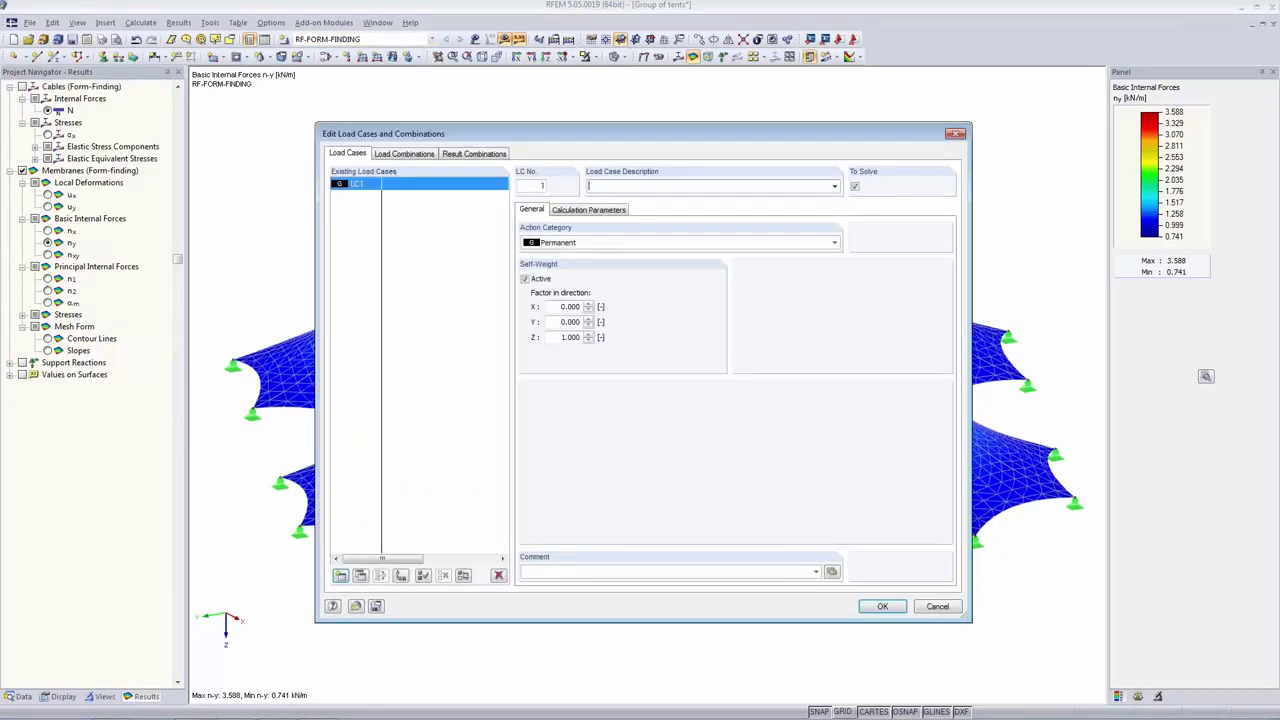
{"action": "left_click", "coordinate": [833, 190]}
{"action": "left_click", "coordinate": [747, 245]}
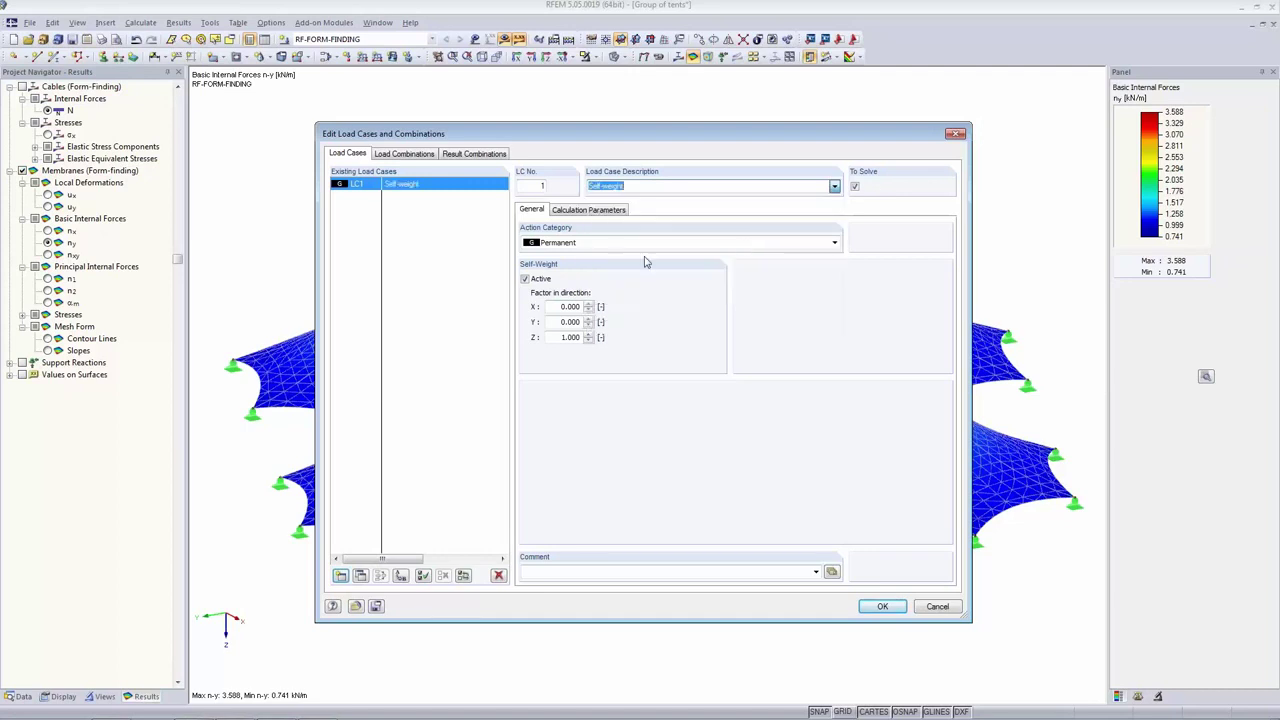
{"action": "left_click", "coordinate": [882, 607]}
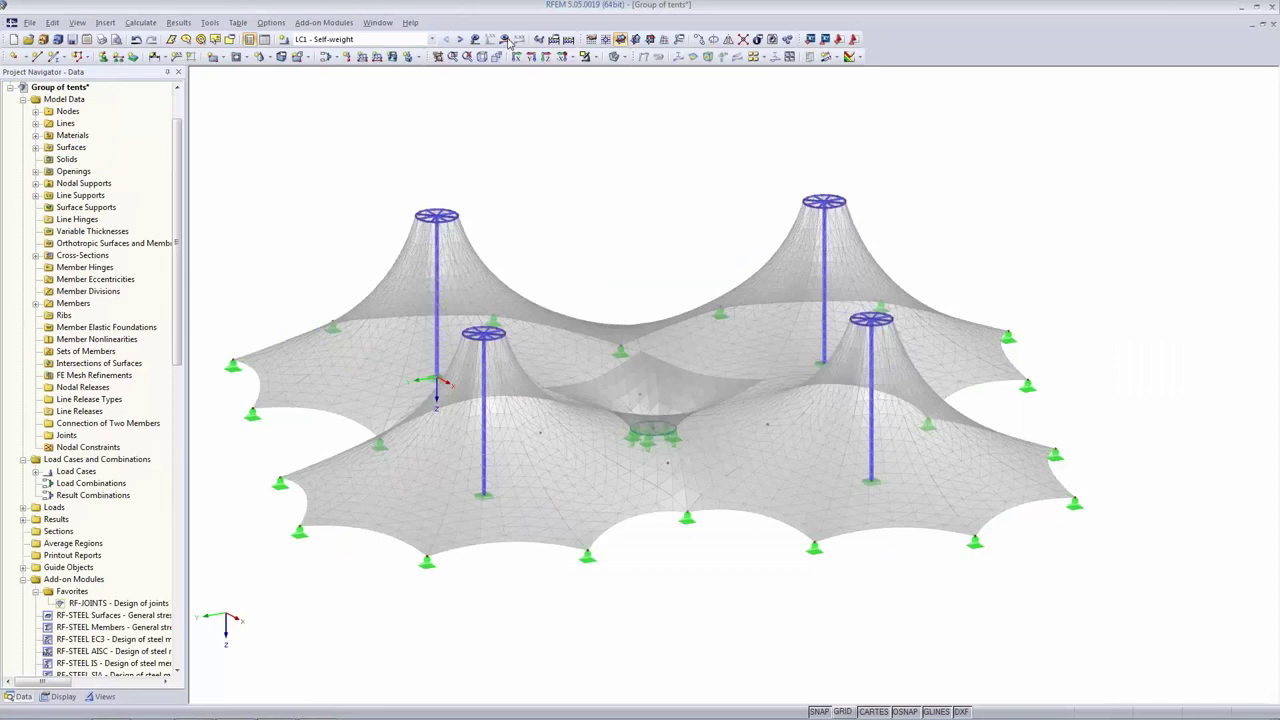
Calculate load case LC1 - Self-weight, view the membrane's n-x forces, and hide the results.
{"action": "left_click", "coordinate": [506, 39]}
{"action": "left_click", "coordinate": [612, 392]}
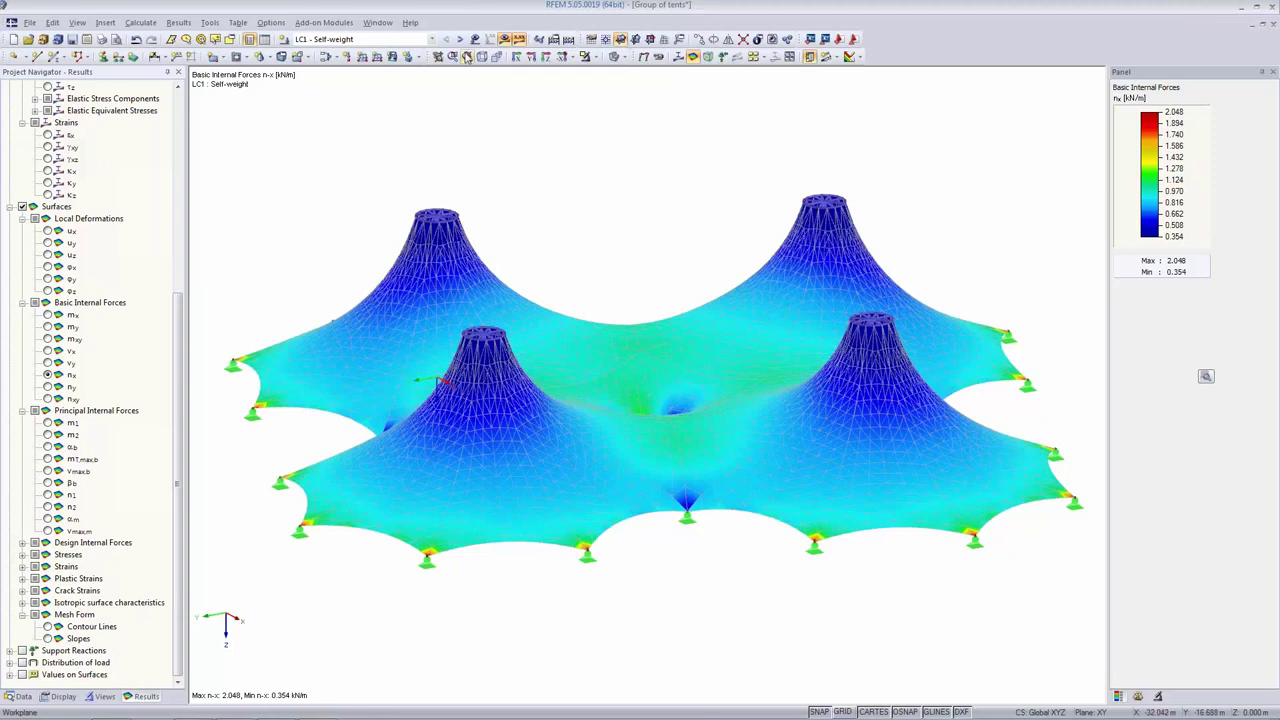
{"action": "left_click", "coordinate": [505, 38]}
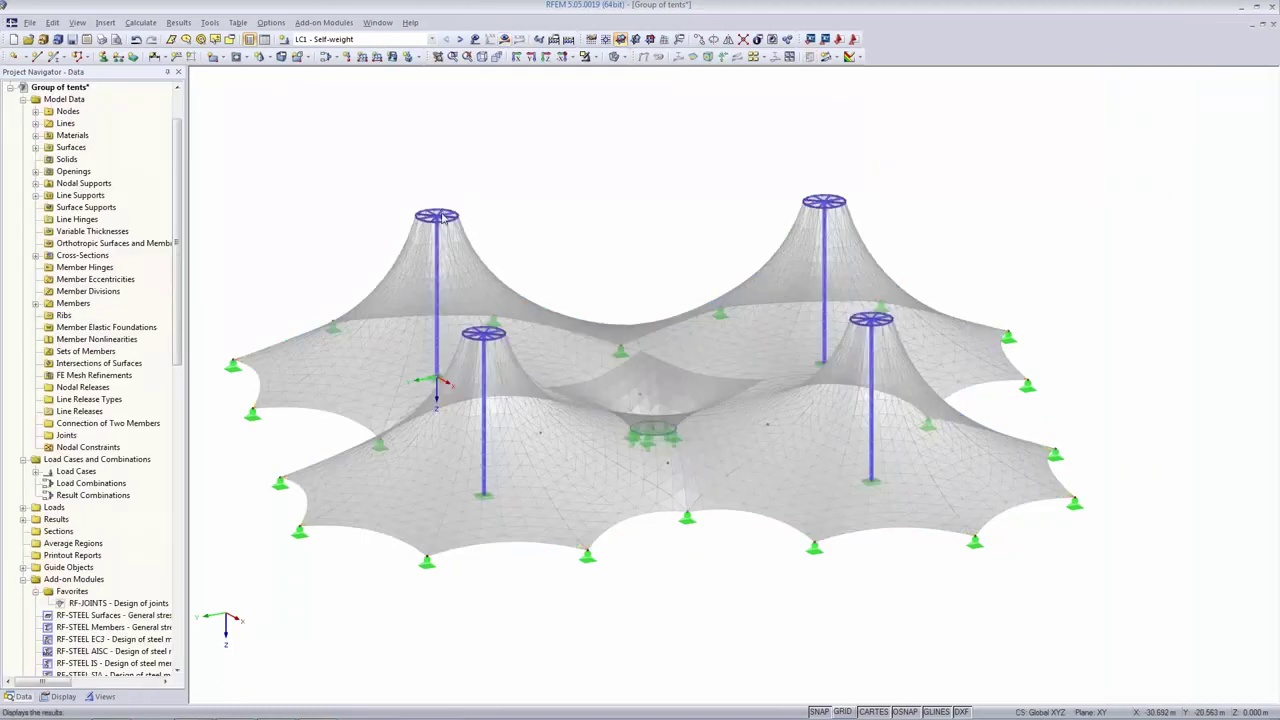
Isolate the nodes with support type 2 - YYY YYY and select the four mast-base supports.
{"action": "scroll", "coordinate": [522, 670], "scroll_direction": "up", "scroll_amount": 2}
{"action": "scroll", "coordinate": [515, 638], "scroll_direction": "down", "scroll_amount": 3}
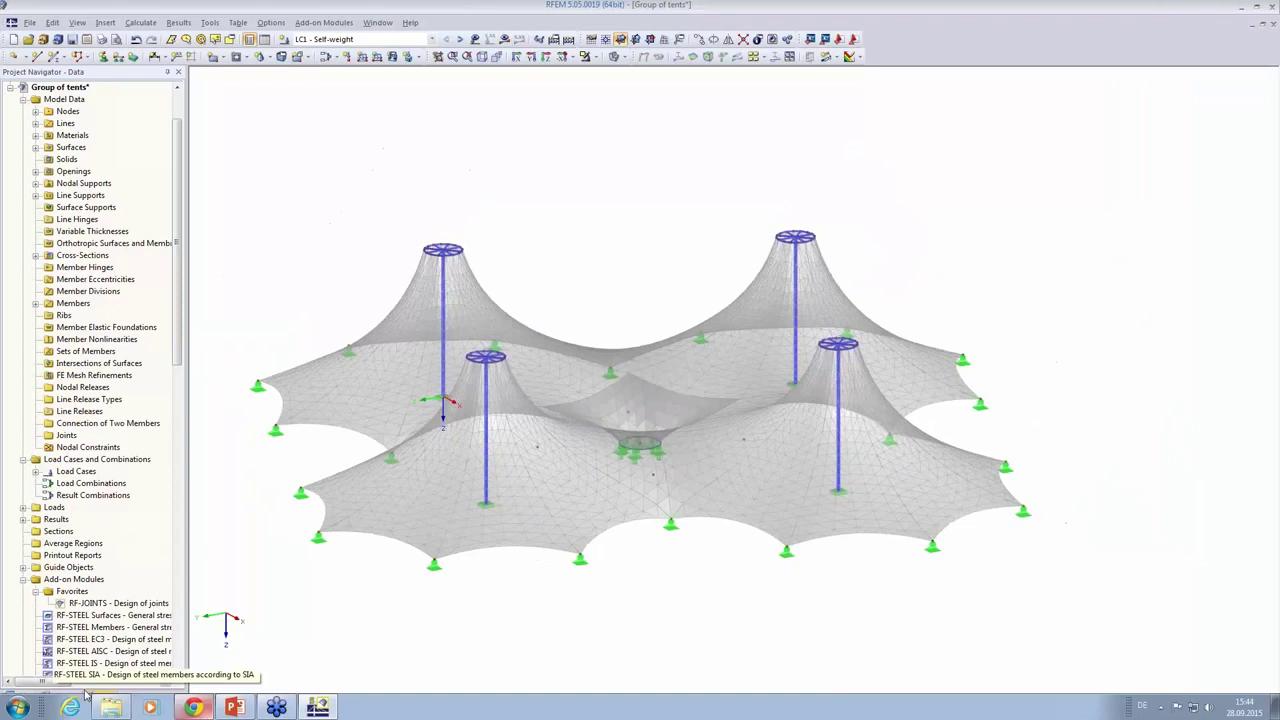
{"action": "left_click", "coordinate": [66, 697]}
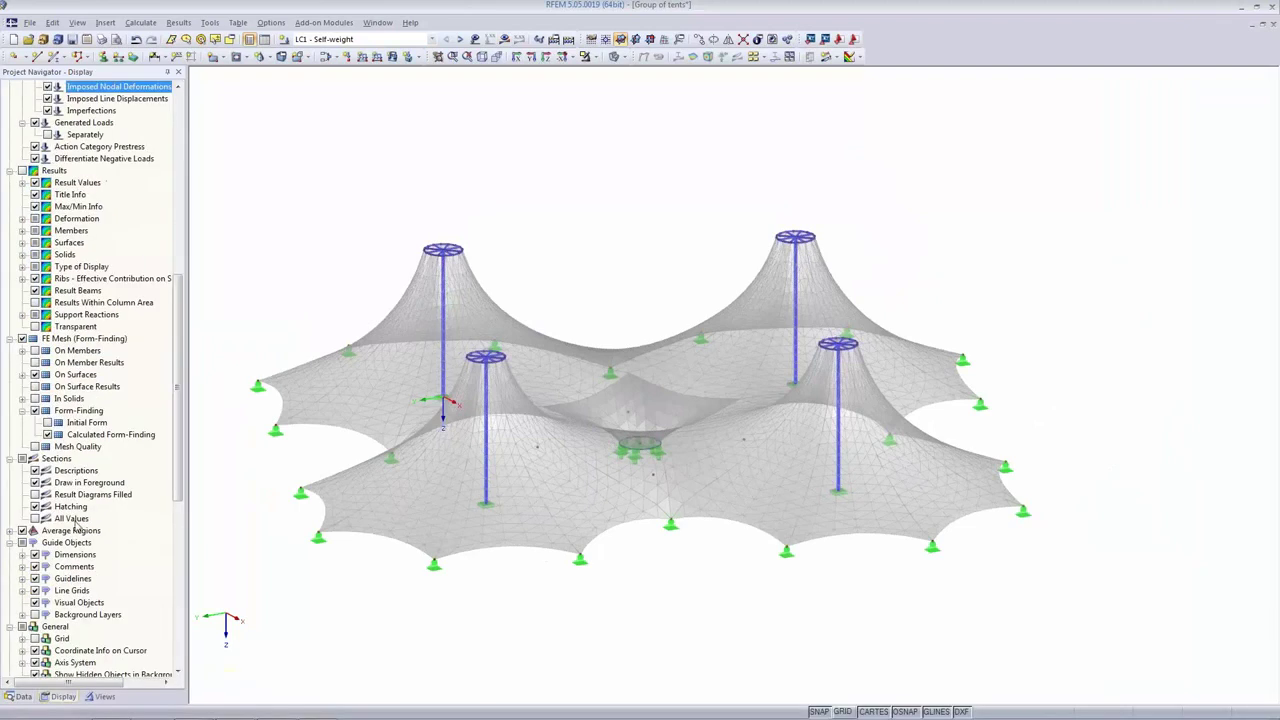
{"action": "left_click", "coordinate": [94, 697]}
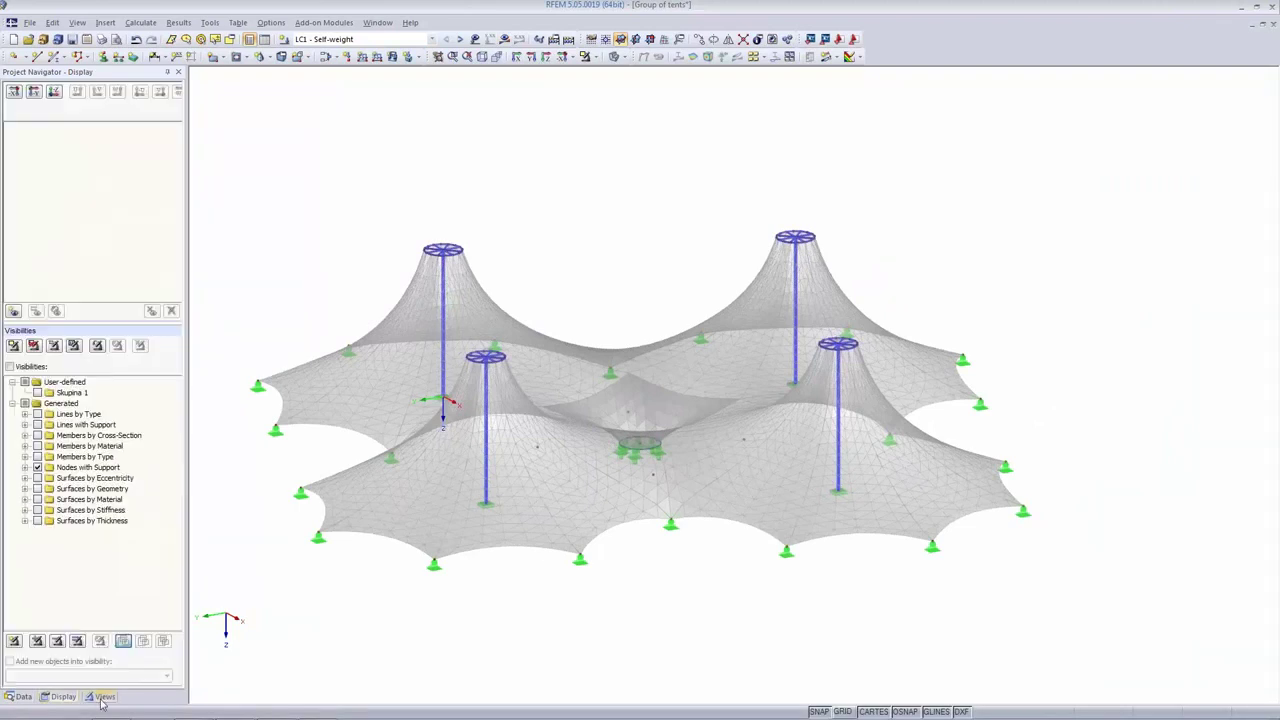
{"action": "left_click", "coordinate": [25, 467]}
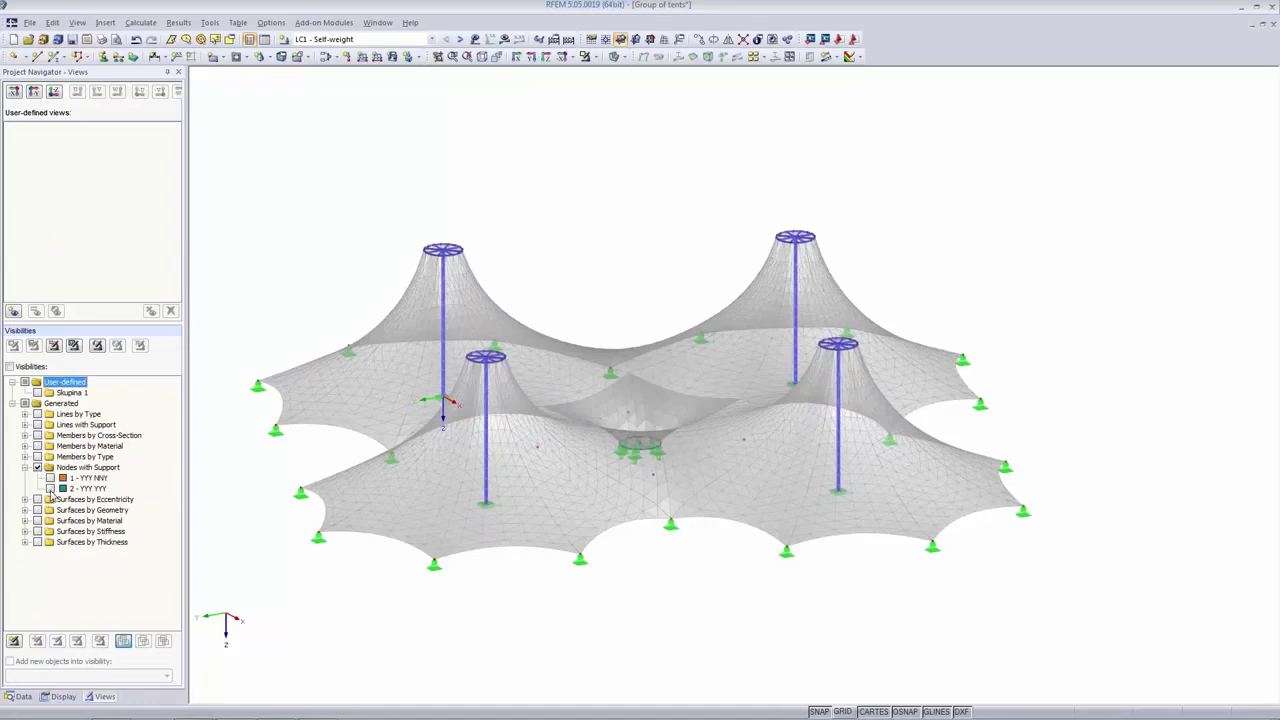
{"action": "left_click", "coordinate": [50, 488]}
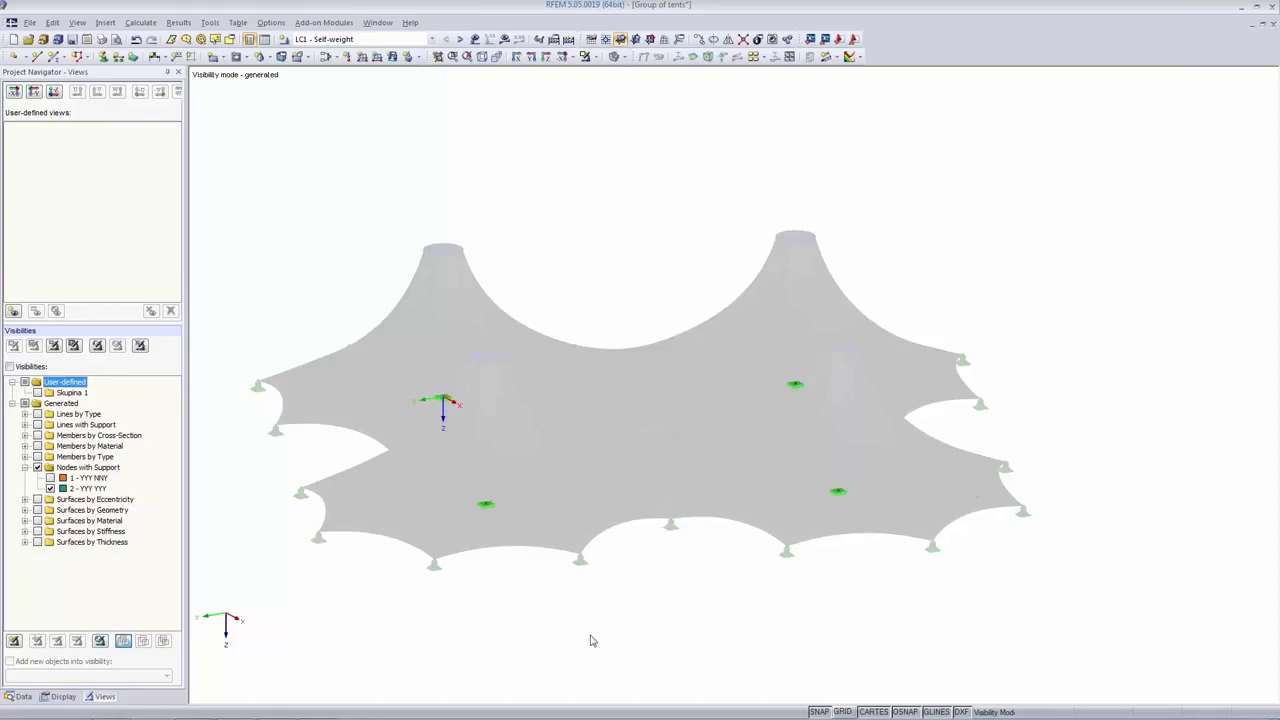
{"action": "left_click_drag", "start_coordinate": [289, 308], "coordinate": [928, 624]}
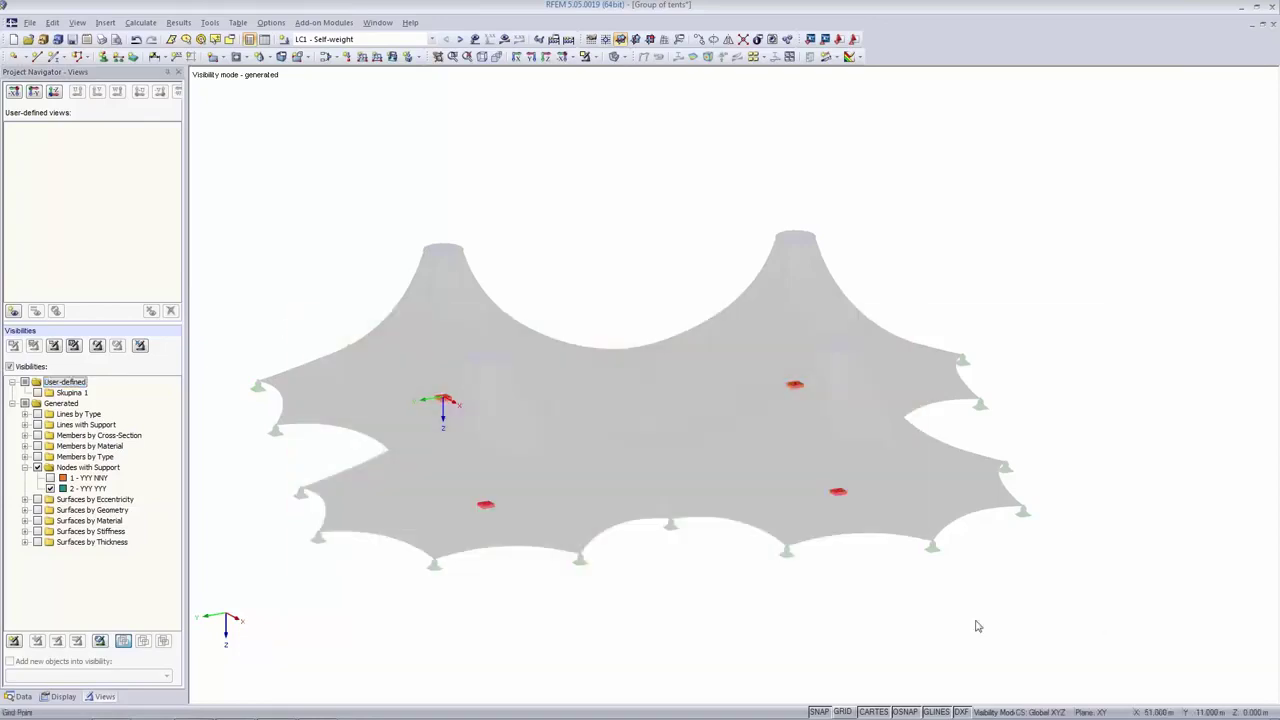
Edit the support type of the four selected mast bases, setting the φX' restraint's nonlinearity to Temporary for form-finding stage only.
{"action": "double_click", "coordinate": [492, 511]}
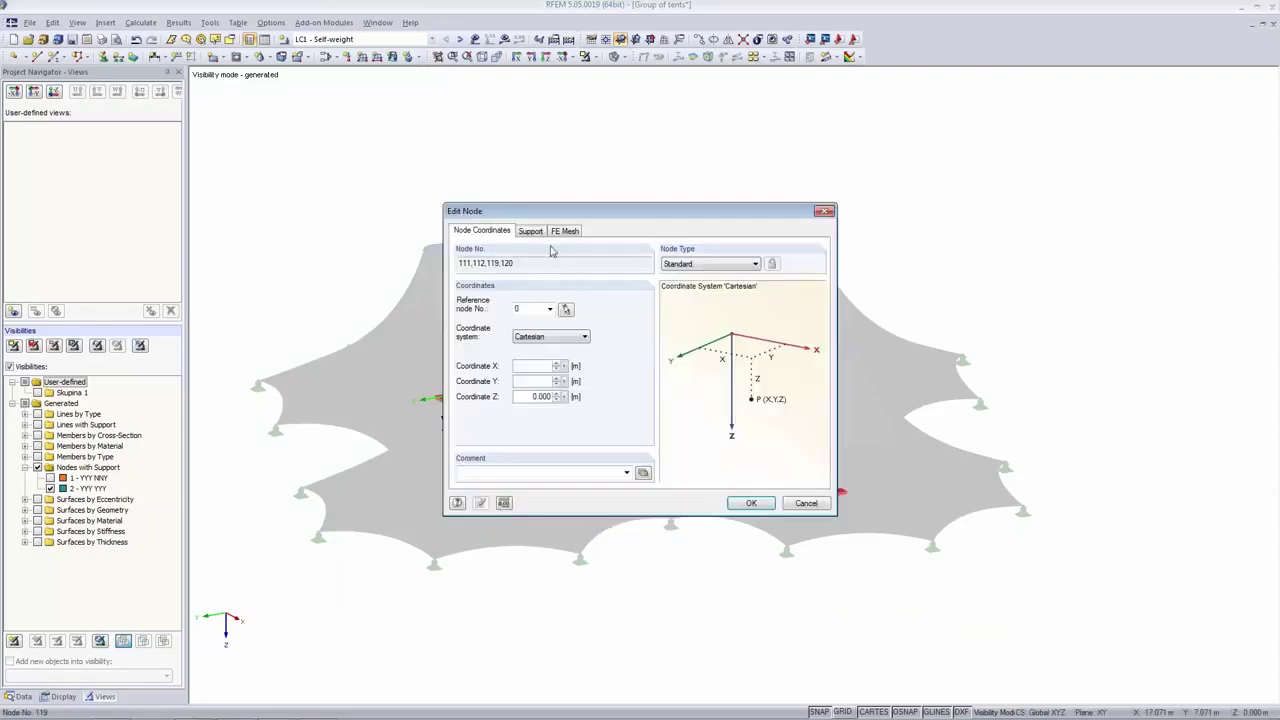
{"action": "left_click", "coordinate": [808, 503]}
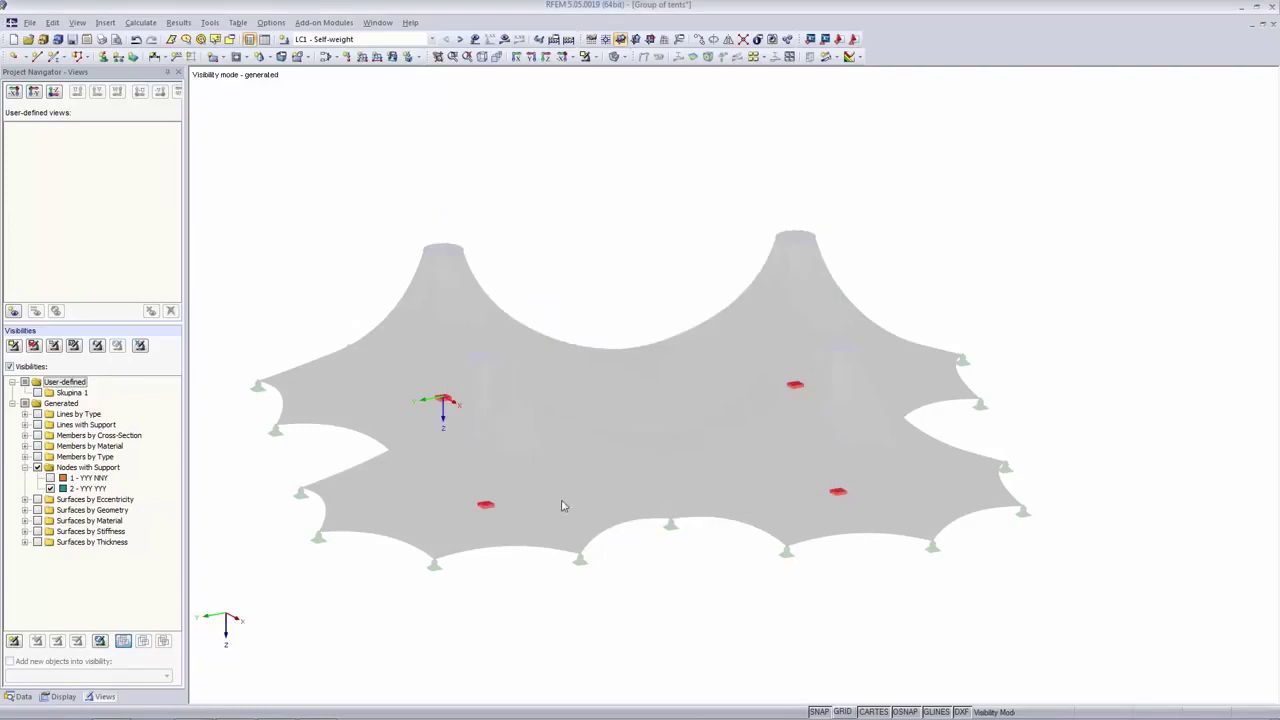
{"action": "right_click", "coordinate": [491, 505]}
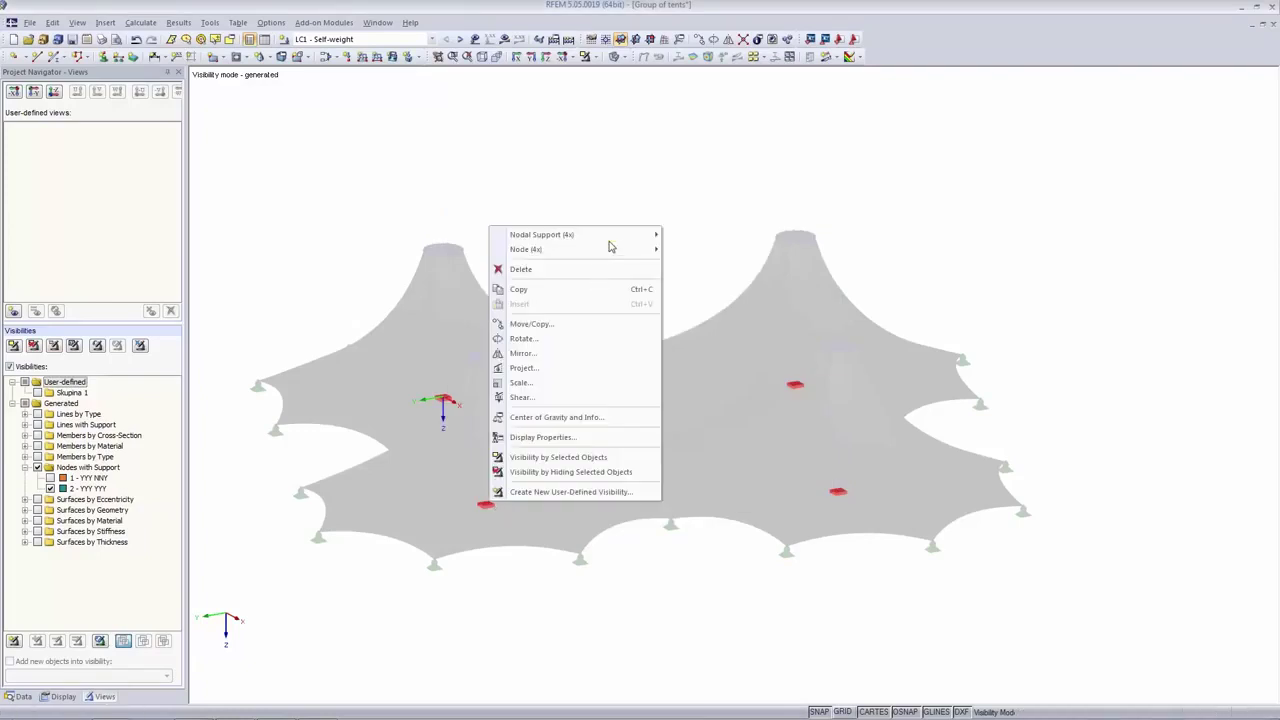
{"action": "mouse_move", "coordinate": [609, 241]}
{"action": "left_click", "coordinate": [690, 236]}
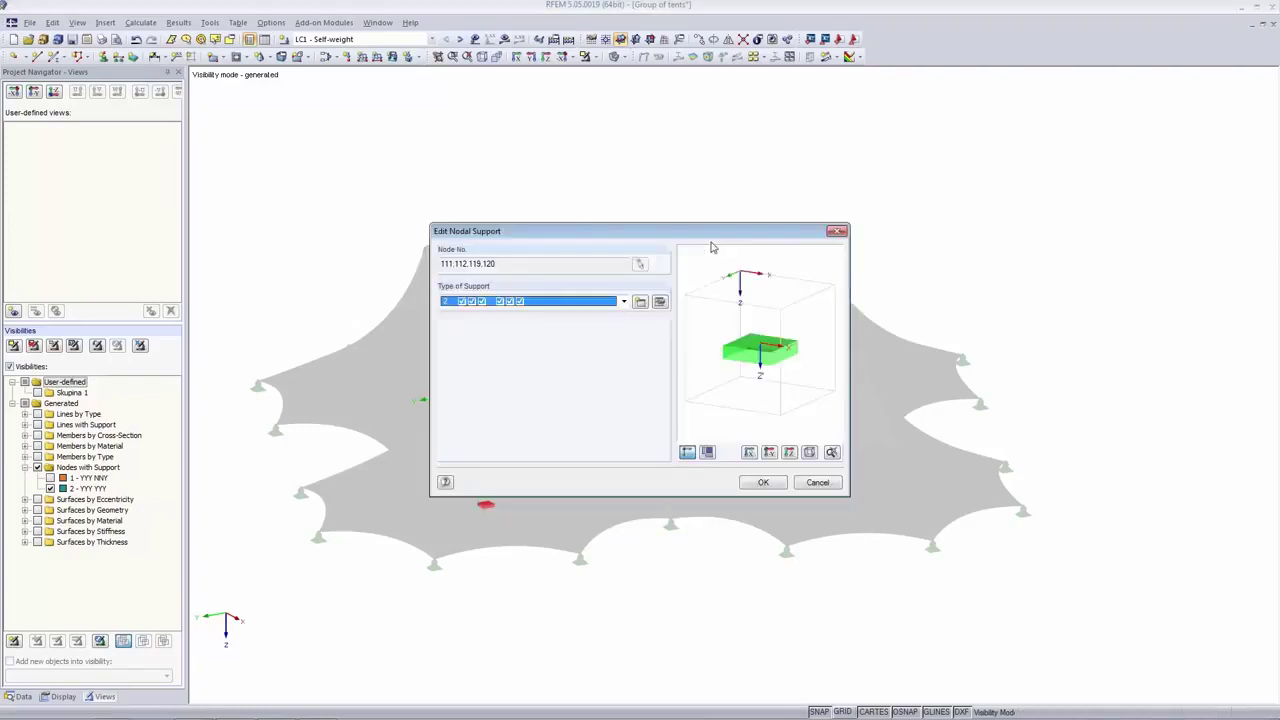
{"action": "left_click", "coordinate": [641, 301]}
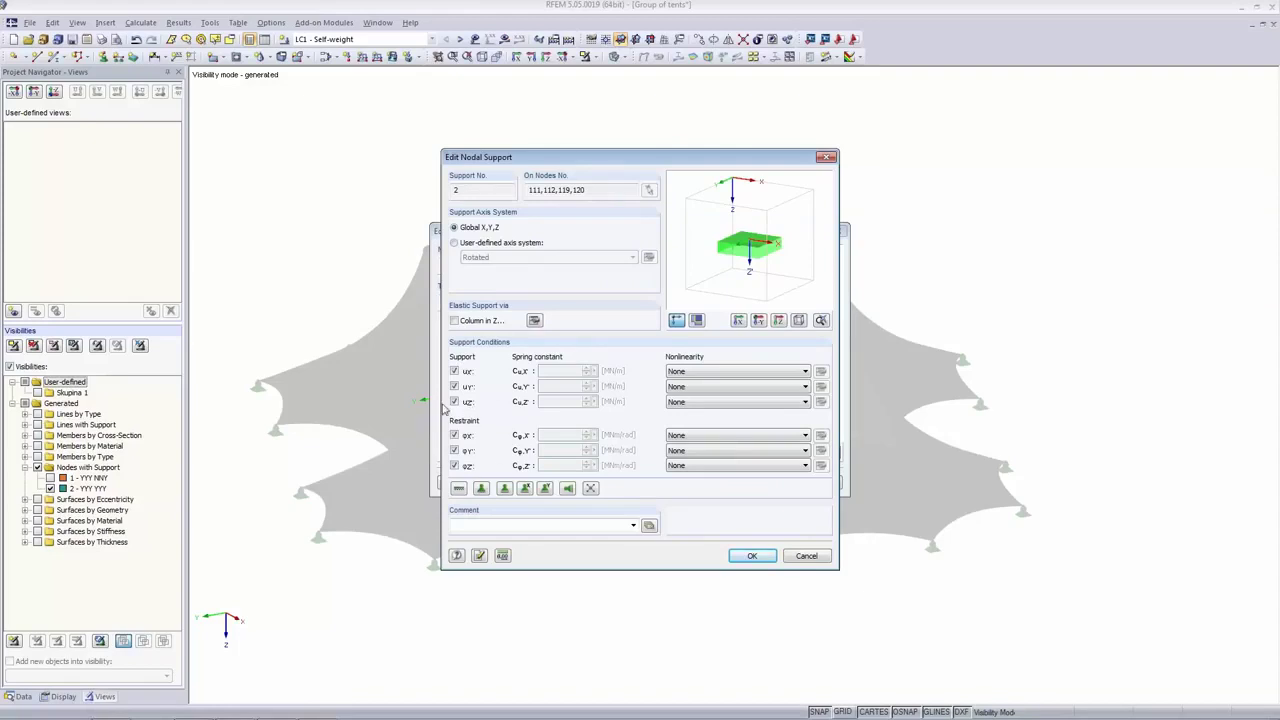
{"action": "left_click", "coordinate": [775, 437]}
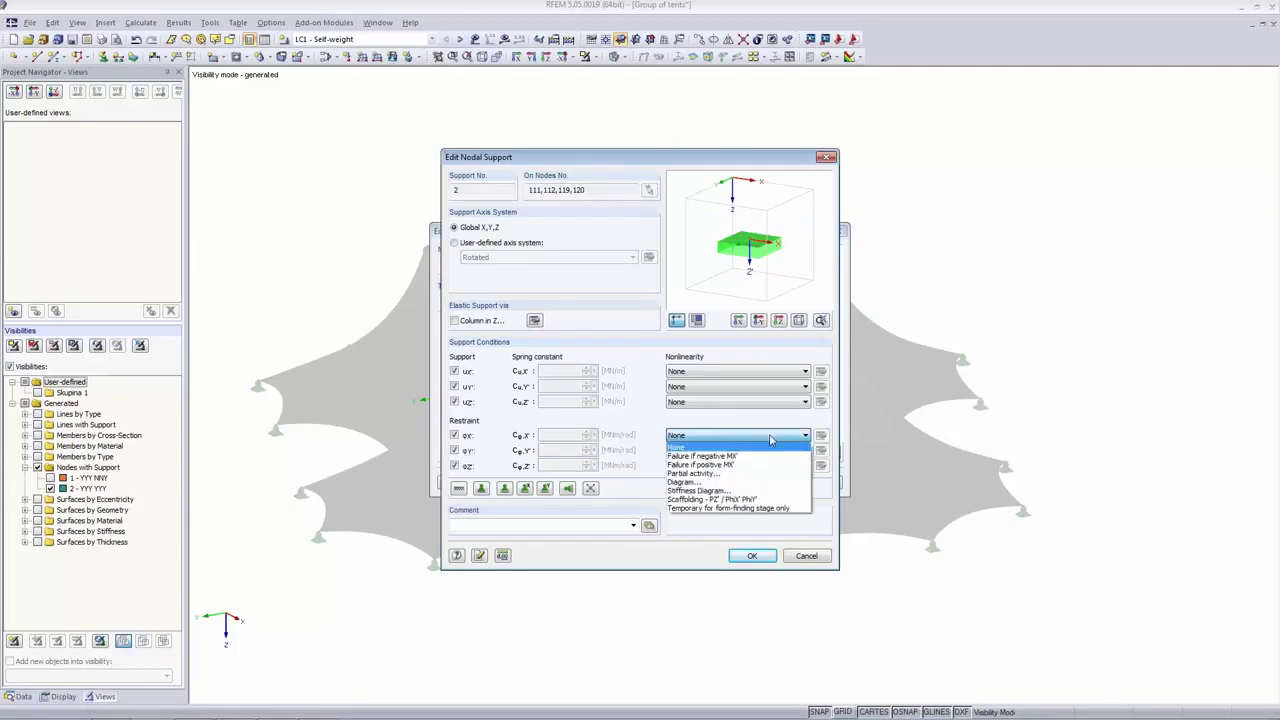
{"action": "left_click", "coordinate": [778, 510]}
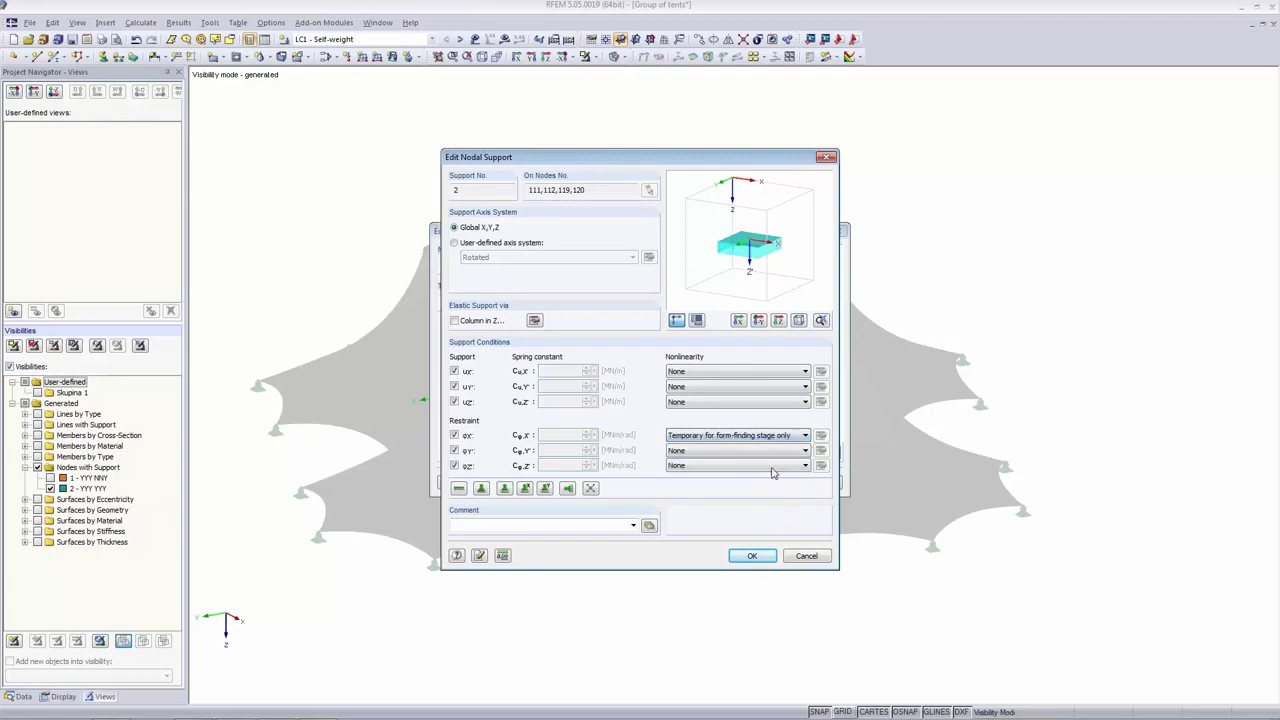
Set the φY' and φZ' restraints to Temporary for form-finding stage only and apply the edited support to the mast bases.
{"action": "left_click", "coordinate": [769, 451]}
{"action": "left_click", "coordinate": [773, 525]}
{"action": "left_click", "coordinate": [758, 466]}
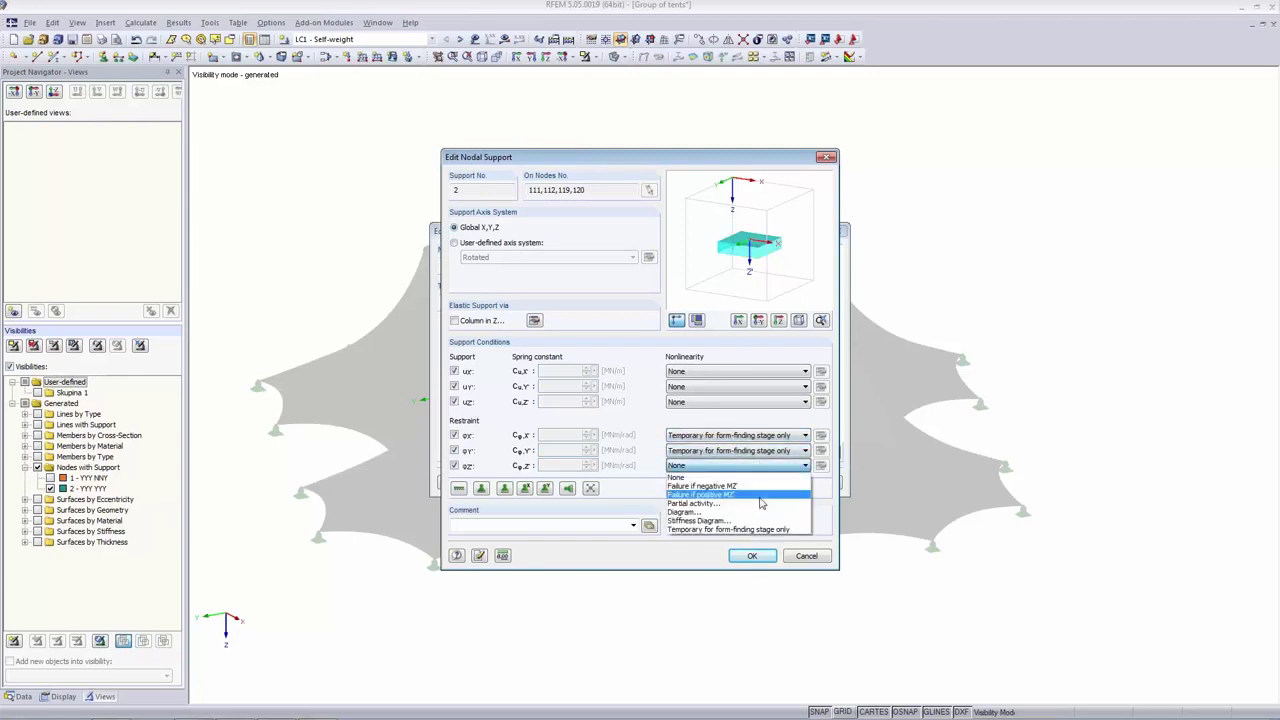
{"action": "left_click", "coordinate": [761, 529]}
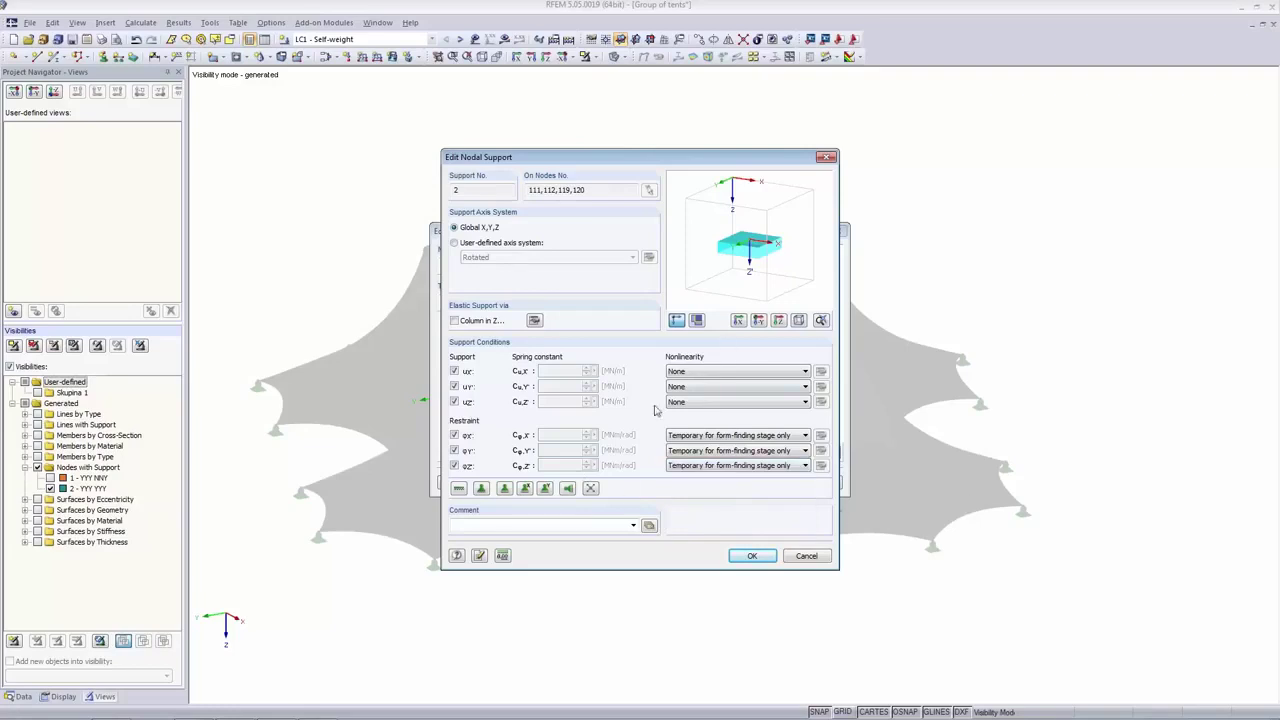
{"action": "left_click", "coordinate": [749, 556]}
{"action": "left_click", "coordinate": [618, 388]}
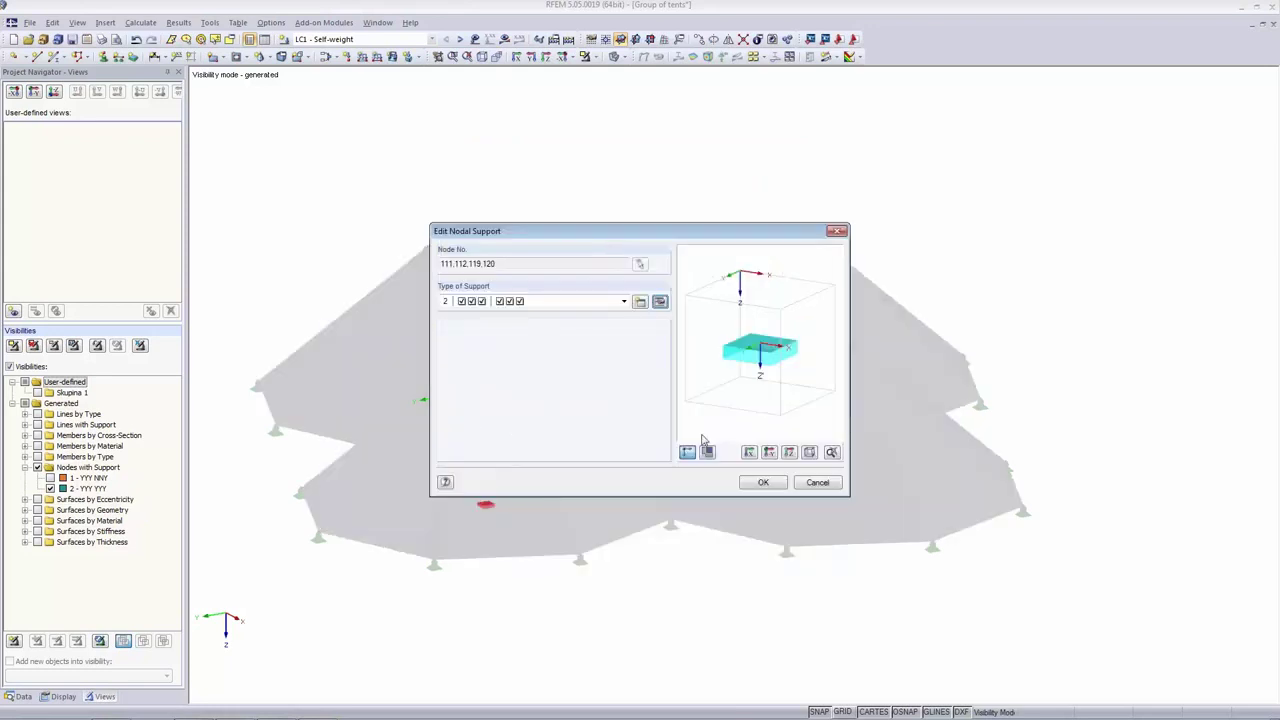
{"action": "left_click", "coordinate": [763, 483]}
{"action": "left_click", "coordinate": [668, 222]}
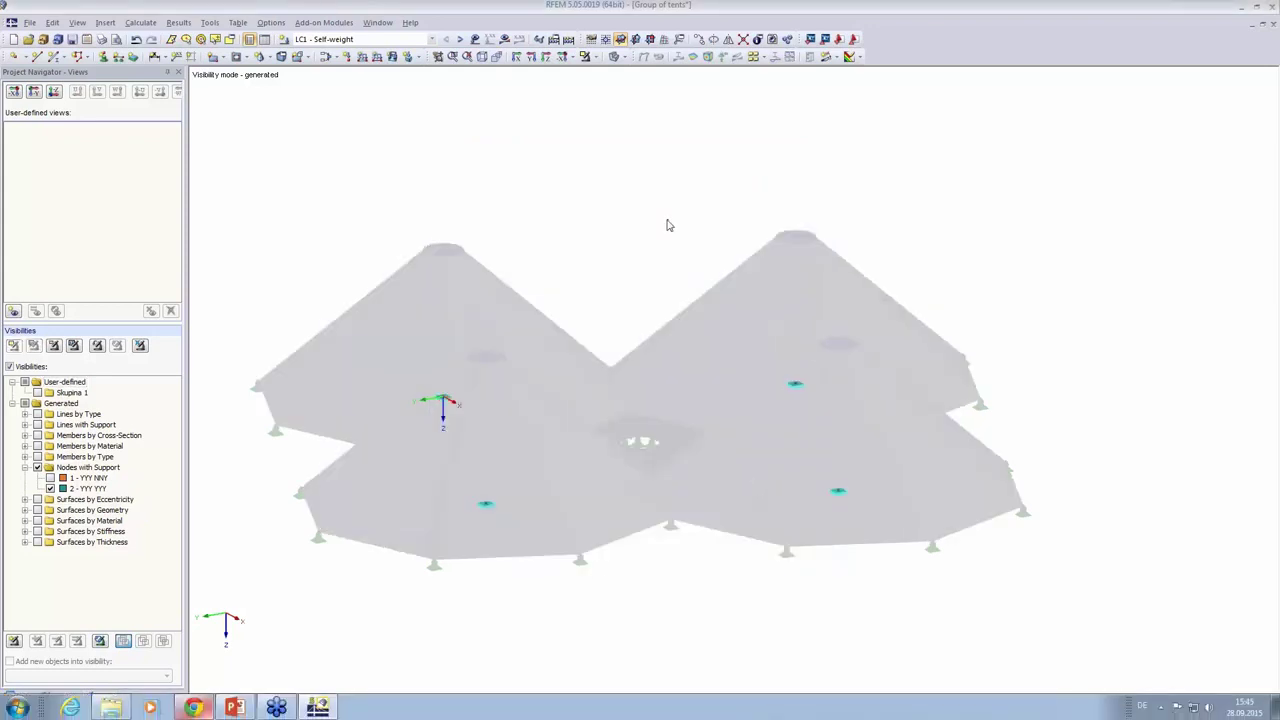
Restore the display of the whole tent group and keep LC1 - Self-weight as the current load case.
{"action": "left_click", "coordinate": [593, 57]}
{"action": "left_click", "coordinate": [614, 172]}
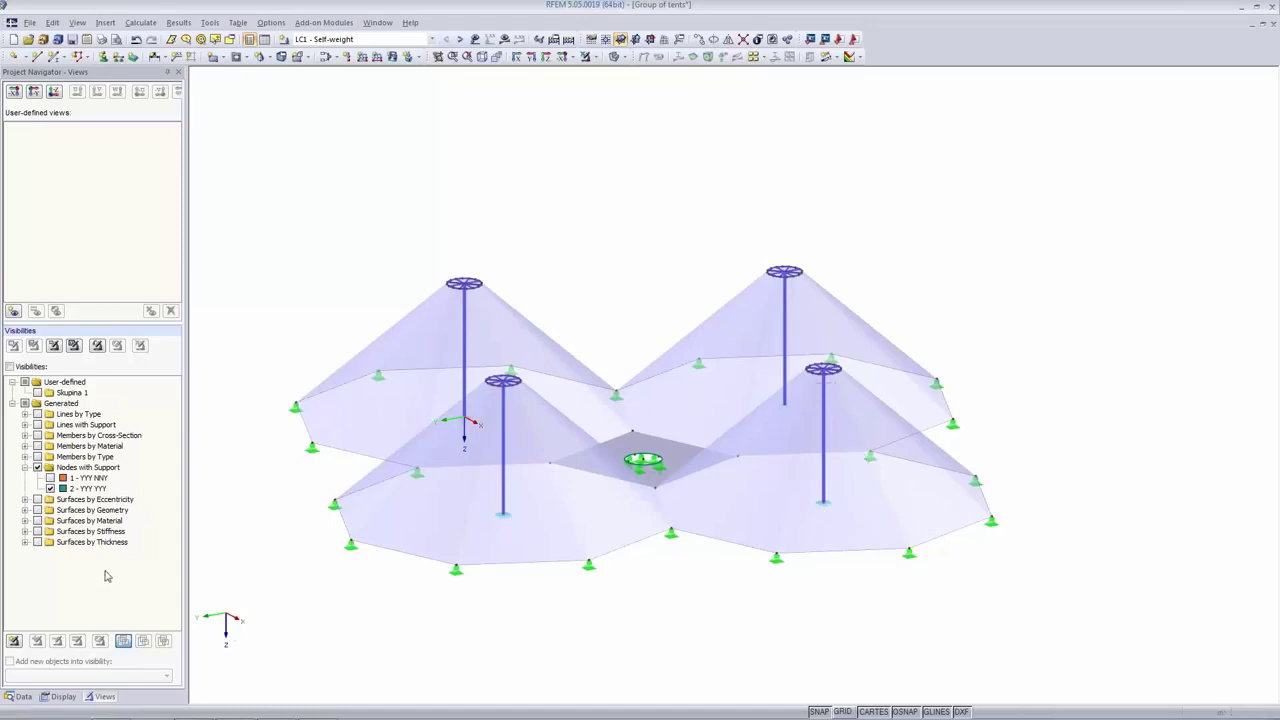
{"action": "left_click", "coordinate": [367, 41]}
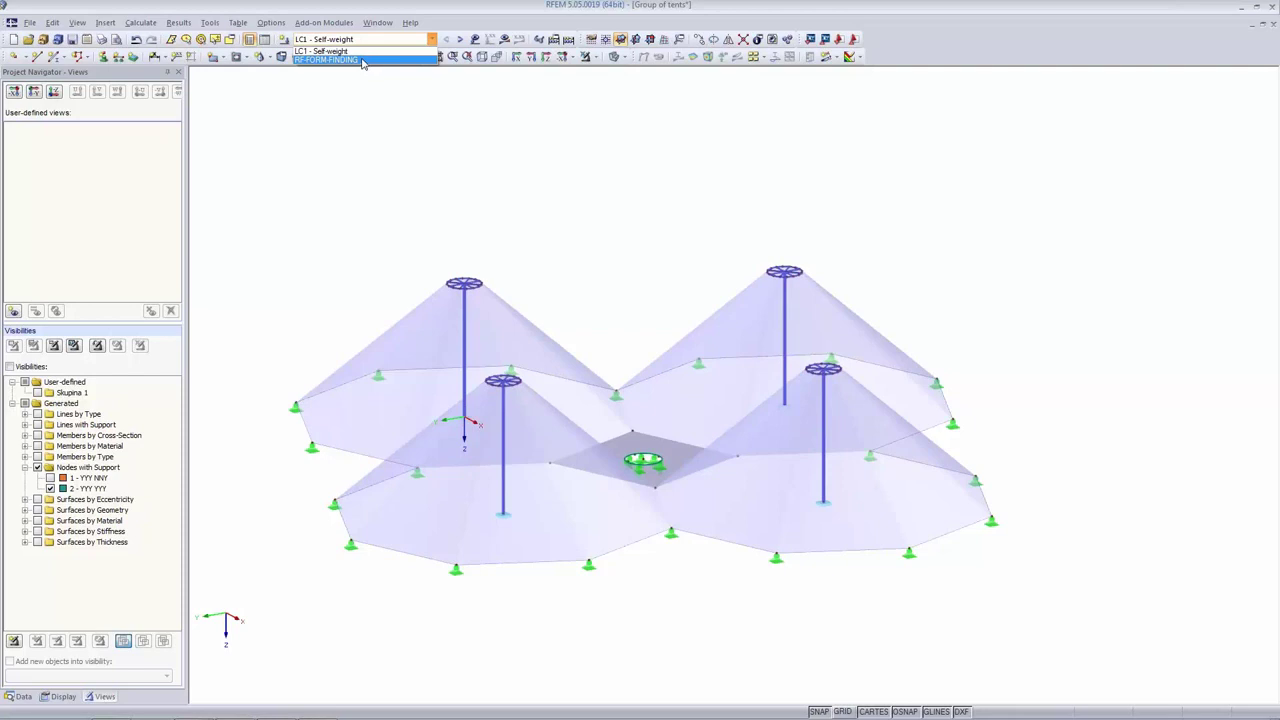
{"action": "left_click", "coordinate": [363, 42]}
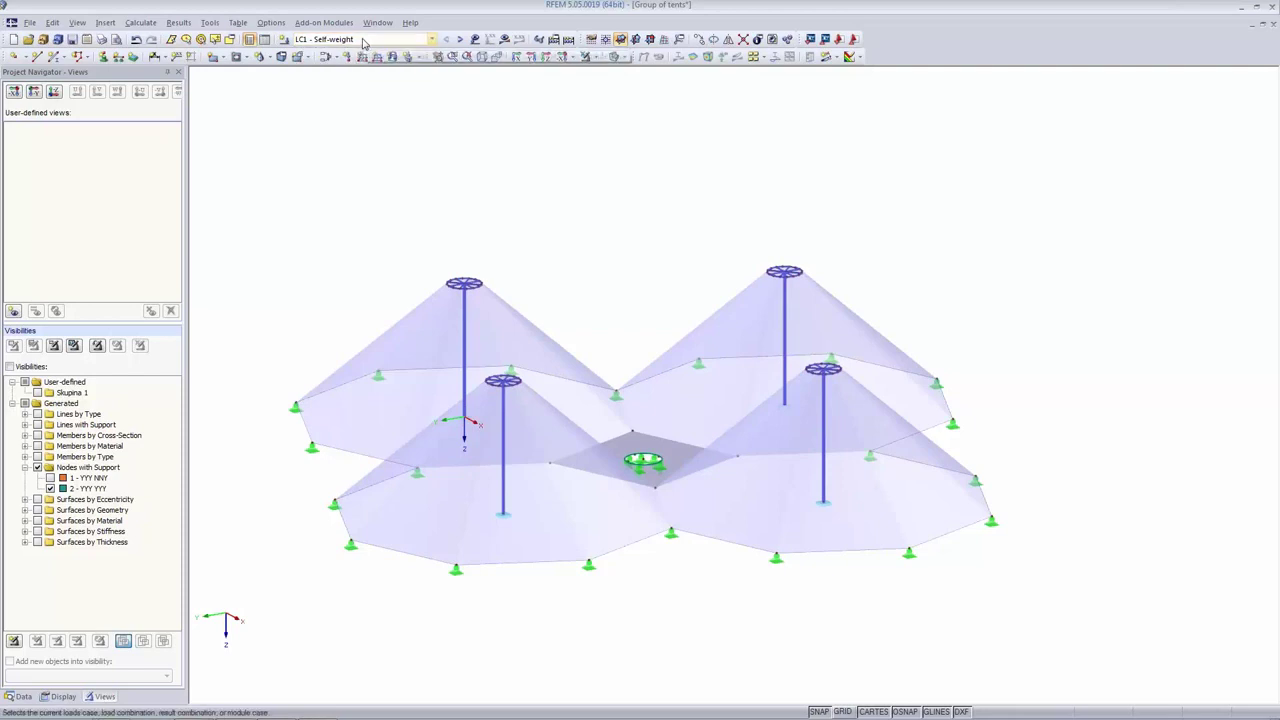
Recalculate load case LC1 - Self-weight and display the surfaces' basic internal forces n-y.
{"action": "left_click", "coordinate": [504, 40]}
{"action": "left_click", "coordinate": [613, 386]}
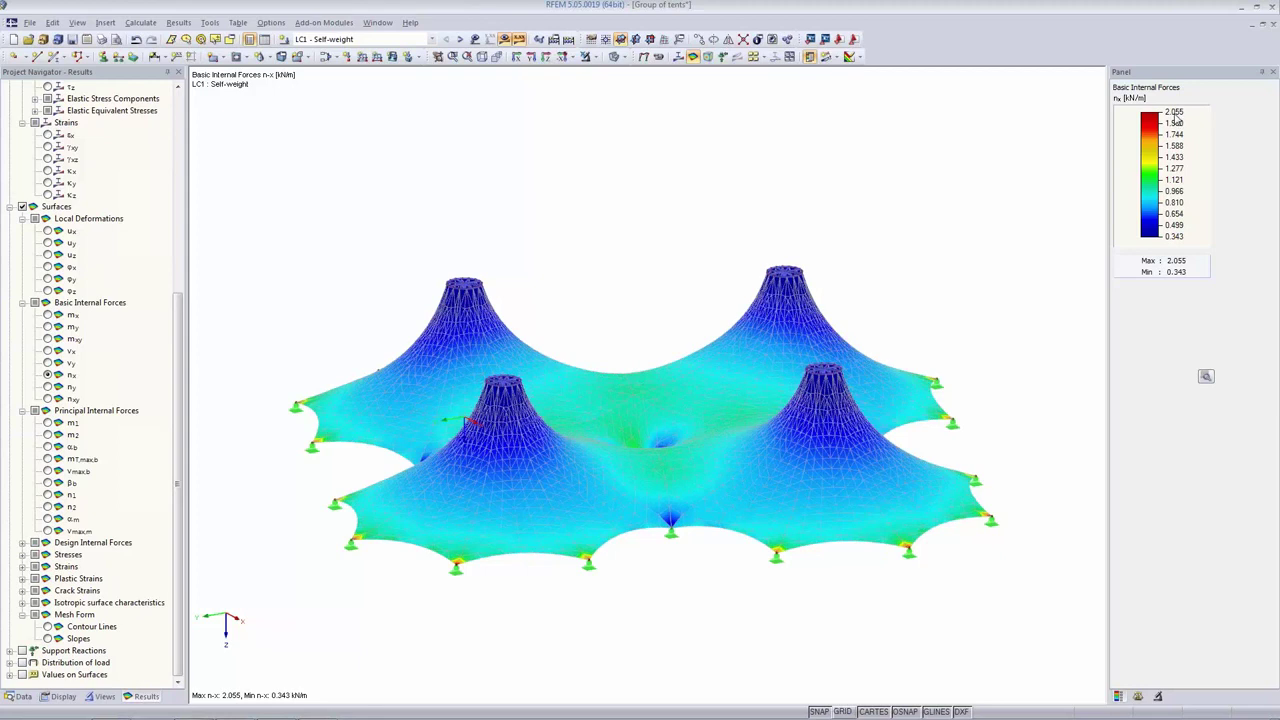
{"action": "left_click", "coordinate": [47, 387]}
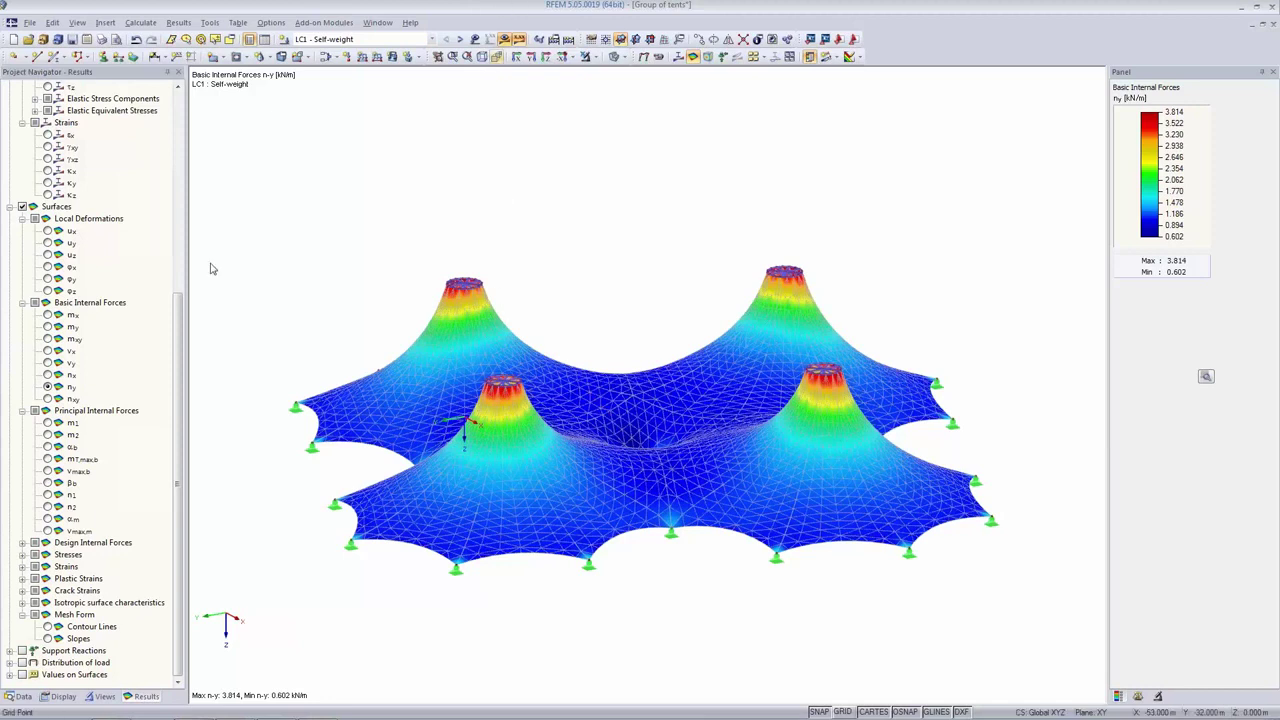
Insert a clipping plane parallel to X-Z through the tent group and set its offset step to 0.5 m.
{"action": "left_click", "coordinate": [103, 23]}
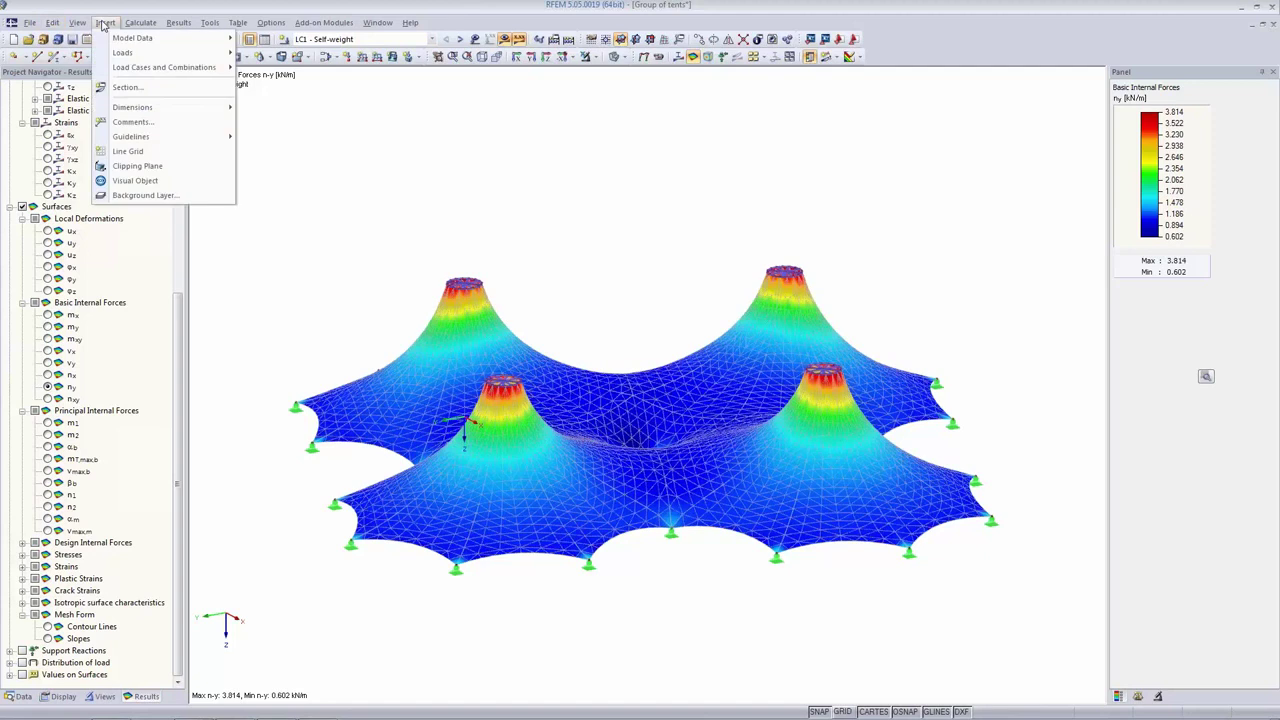
{"action": "mouse_move", "coordinate": [140, 22]}
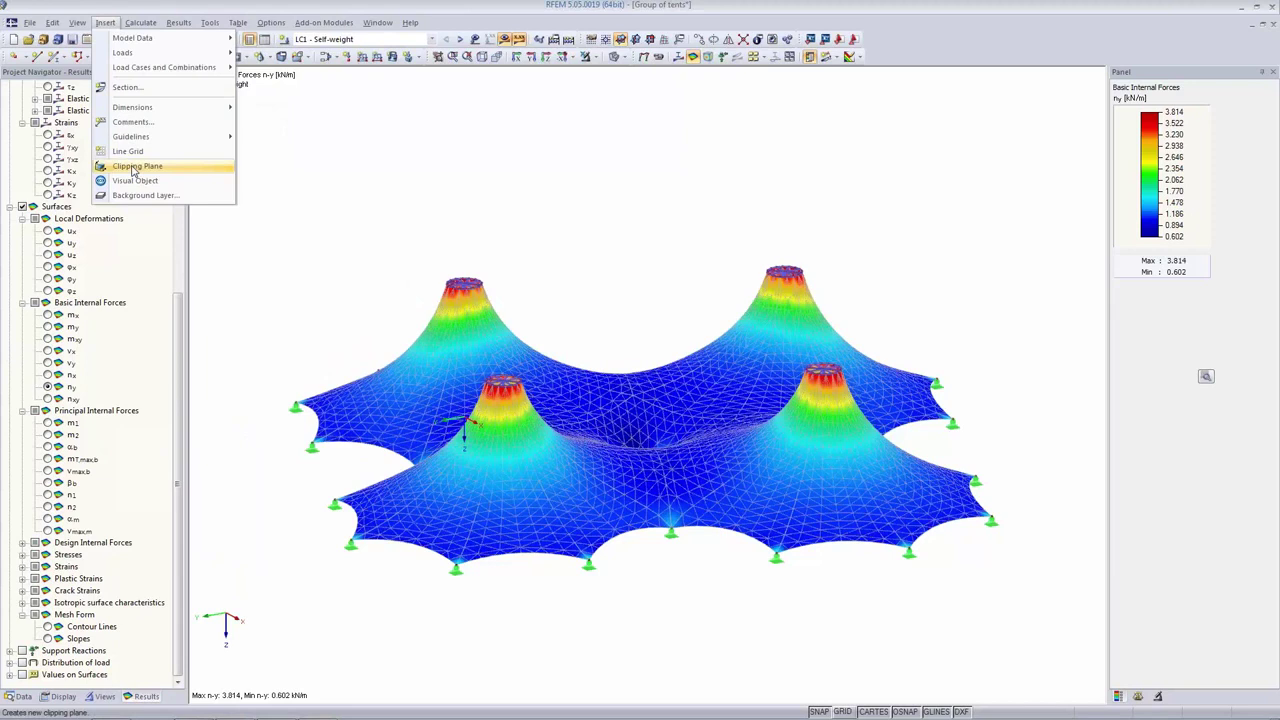
{"action": "left_click", "coordinate": [134, 167]}
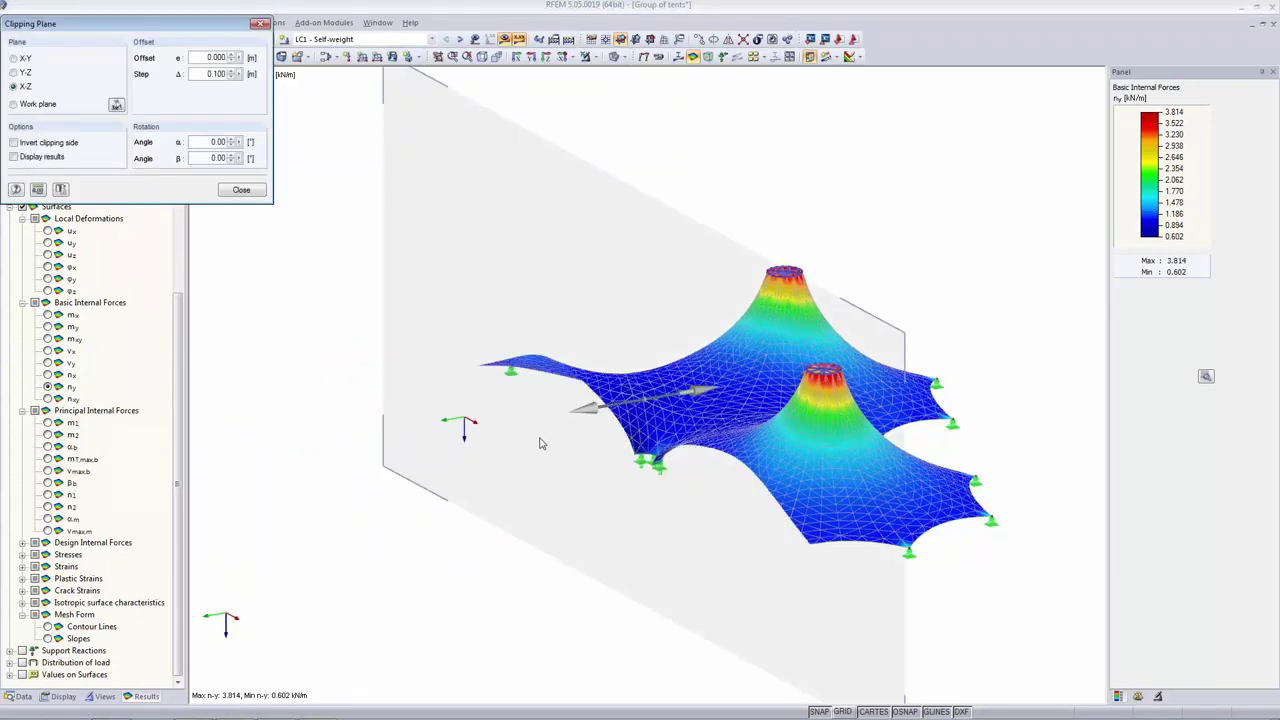
{"action": "key", "text": "Tab"}
{"action": "type", "text": "0.5"}
Shift the clipping plane in 0.5 m steps to an offset of -18 m to inspect sections through the tents.
{"action": "left_click", "coordinate": [231, 61]}
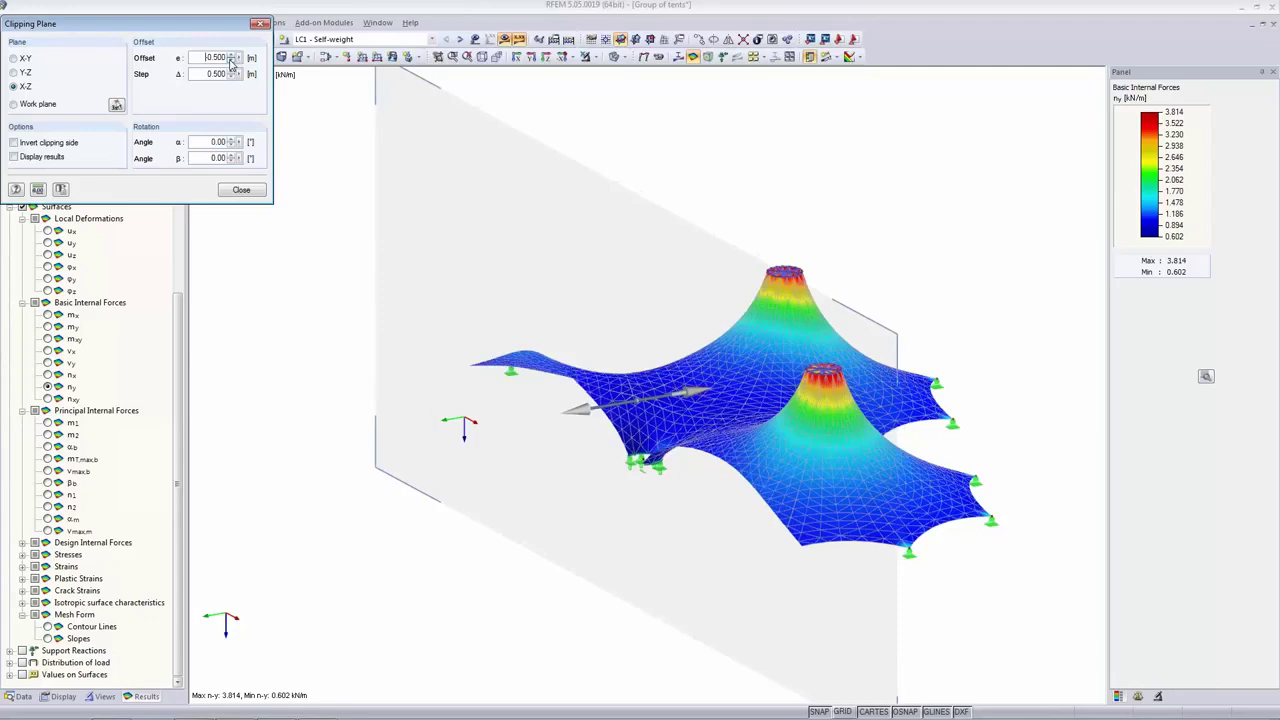
{"action": "type", "text": "-"}
{"action": "left_click", "coordinate": [231, 61]}
{"action": "left_click", "coordinate": [231, 61]}
{"action": "left_click", "coordinate": [231, 61]}
{"action": "left_click", "coordinate": [231, 61]}
{"action": "left_click", "coordinate": [231, 61]}
{"action": "left_click", "coordinate": [231, 61]}
{"action": "left_click", "coordinate": [231, 61]}
{"action": "left_click", "coordinate": [231, 61]}
{"action": "left_click", "coordinate": [231, 61]}
{"action": "left_click", "coordinate": [231, 61]}
{"action": "left_click", "coordinate": [231, 61]}
{"action": "left_click", "coordinate": [231, 61]}
{"action": "left_click", "coordinate": [231, 61]}
{"action": "left_click", "coordinate": [231, 61]}
{"action": "left_click", "coordinate": [231, 61]}
{"action": "left_click", "coordinate": [231, 61]}
{"action": "left_click", "coordinate": [231, 61]}
{"action": "left_click", "coordinate": [231, 61]}
{"action": "left_click", "coordinate": [231, 61]}
{"action": "left_click", "coordinate": [231, 61]}
{"action": "left_click", "coordinate": [231, 61]}
{"action": "left_click", "coordinate": [231, 61]}
{"action": "left_click", "coordinate": [231, 61]}
{"action": "left_click", "coordinate": [231, 61]}
{"action": "left_click", "coordinate": [231, 61]}
{"action": "left_click", "coordinate": [231, 61]}
{"action": "left_click", "coordinate": [231, 61]}
{"action": "left_click", "coordinate": [231, 61]}
{"action": "left_click", "coordinate": [231, 61]}
{"action": "left_click", "coordinate": [231, 61]}
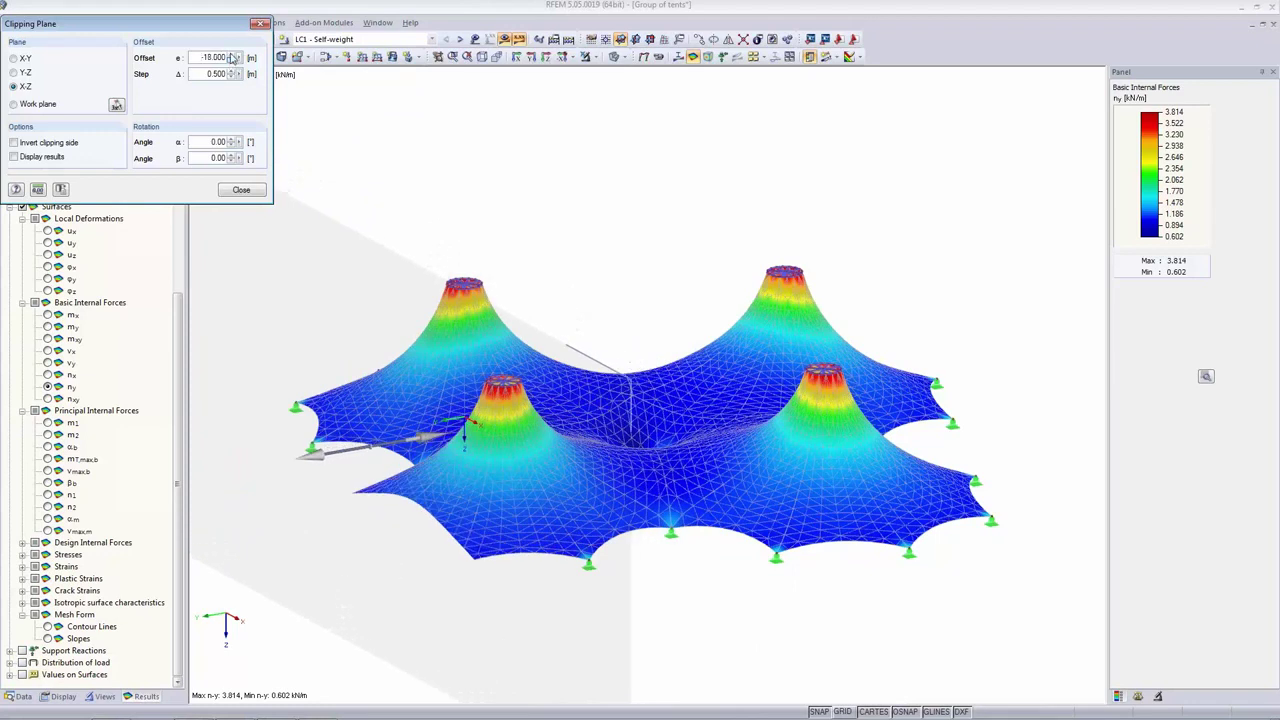
Shift the clipping plane in 0.5 m steps to an offset of -1 m to section the tents, then close the section view.
{"action": "left_click", "coordinate": [231, 61]}
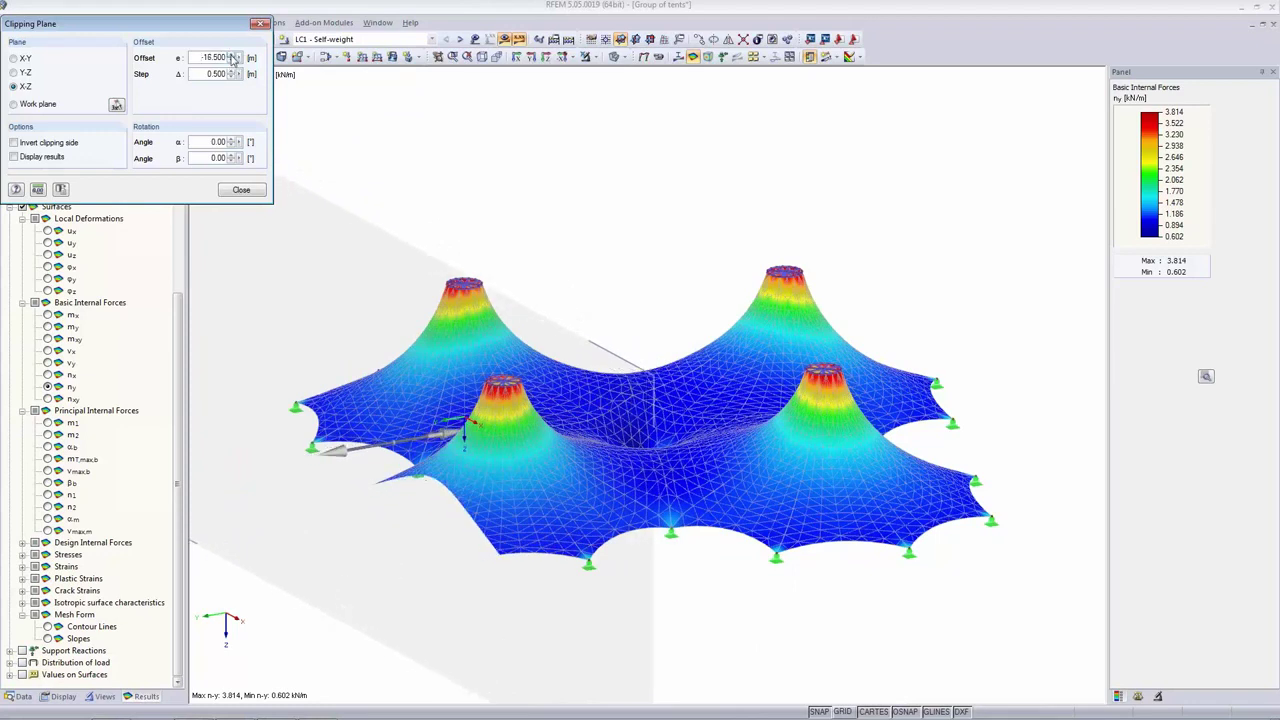
{"action": "left_click", "coordinate": [231, 56]}
{"action": "left_click", "coordinate": [231, 56]}
{"action": "left_click", "coordinate": [231, 56]}
{"action": "left_click", "coordinate": [231, 56]}
{"action": "left_click", "coordinate": [231, 56]}
{"action": "left_click", "coordinate": [231, 56]}
{"action": "left_click", "coordinate": [231, 56]}
{"action": "left_click", "coordinate": [231, 56]}
{"action": "left_click", "coordinate": [231, 56]}
{"action": "left_click", "coordinate": [231, 56]}
{"action": "left_click", "coordinate": [231, 56]}
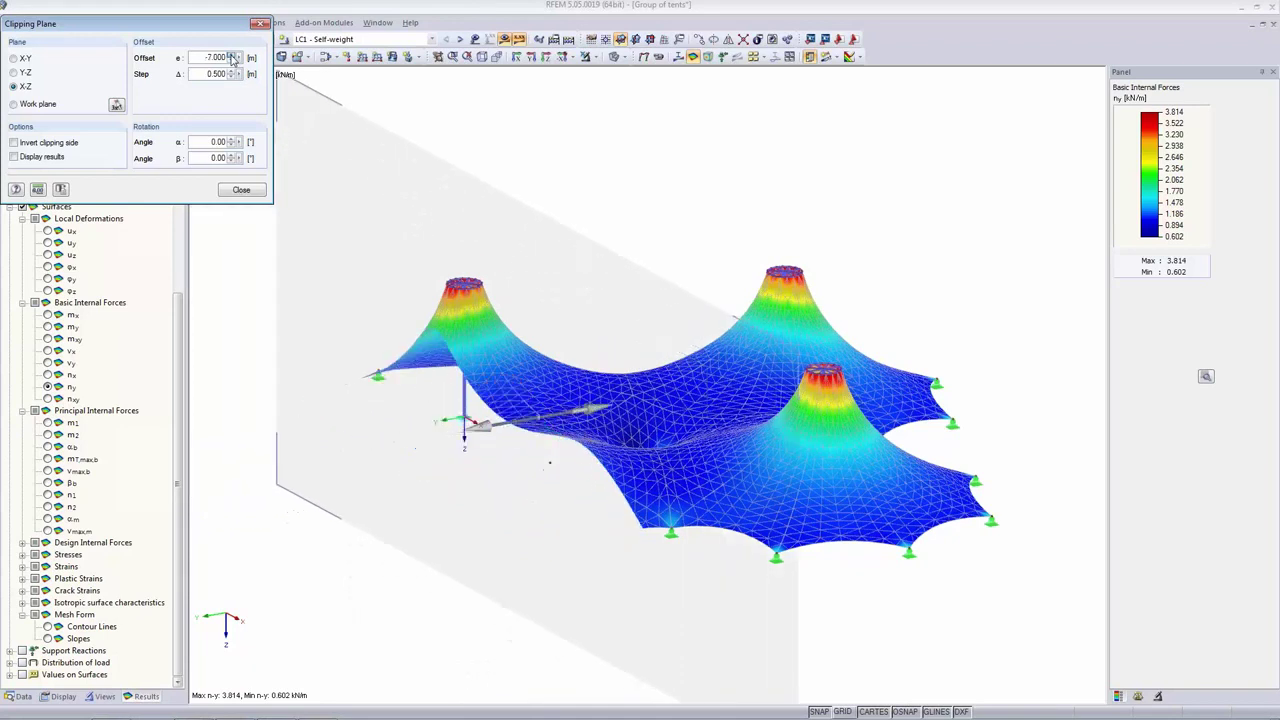
{"action": "left_click", "coordinate": [231, 56]}
{"action": "left_click", "coordinate": [231, 56]}
{"action": "left_click", "coordinate": [231, 56]}
{"action": "left_click", "coordinate": [231, 56]}
{"action": "left_click", "coordinate": [231, 56]}
{"action": "left_click", "coordinate": [231, 56]}
{"action": "left_click", "coordinate": [231, 56]}
{"action": "left_click", "coordinate": [231, 56]}
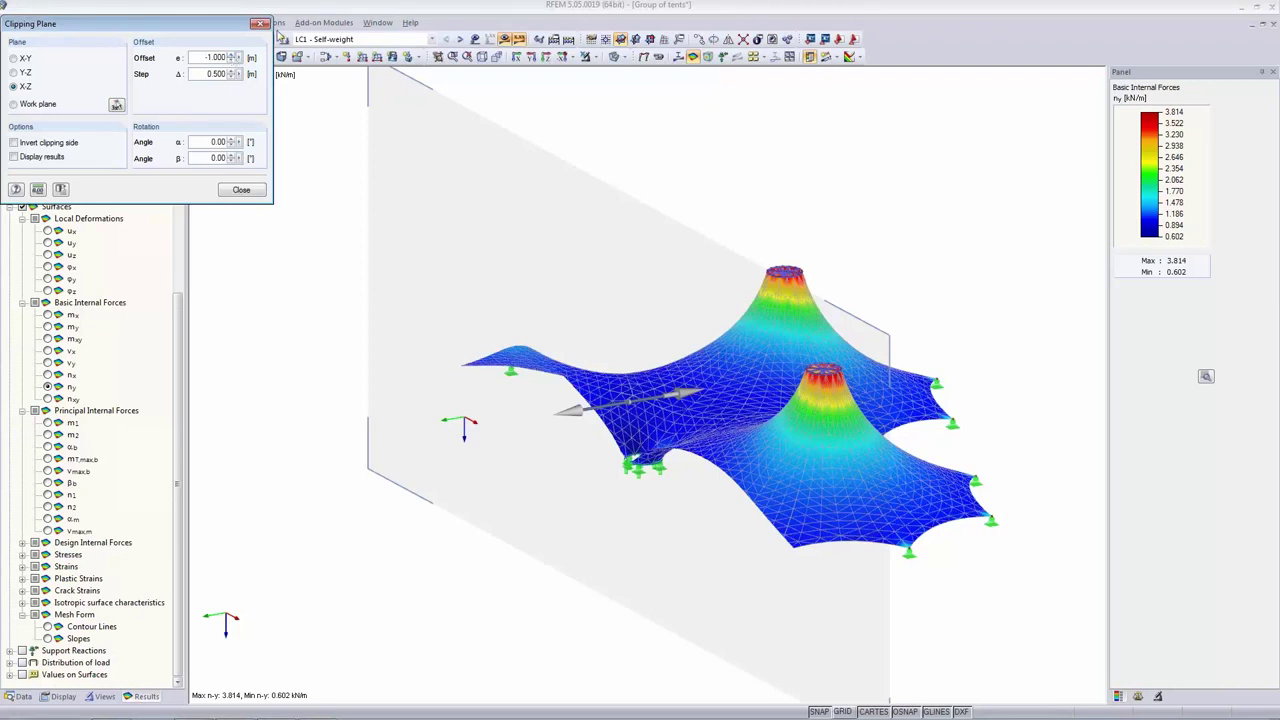
{"action": "left_click", "coordinate": [259, 24]}
Open the Mast+Cables model and cancel its visibility mode to show all objects.
{"action": "left_click", "coordinate": [28, 39]}
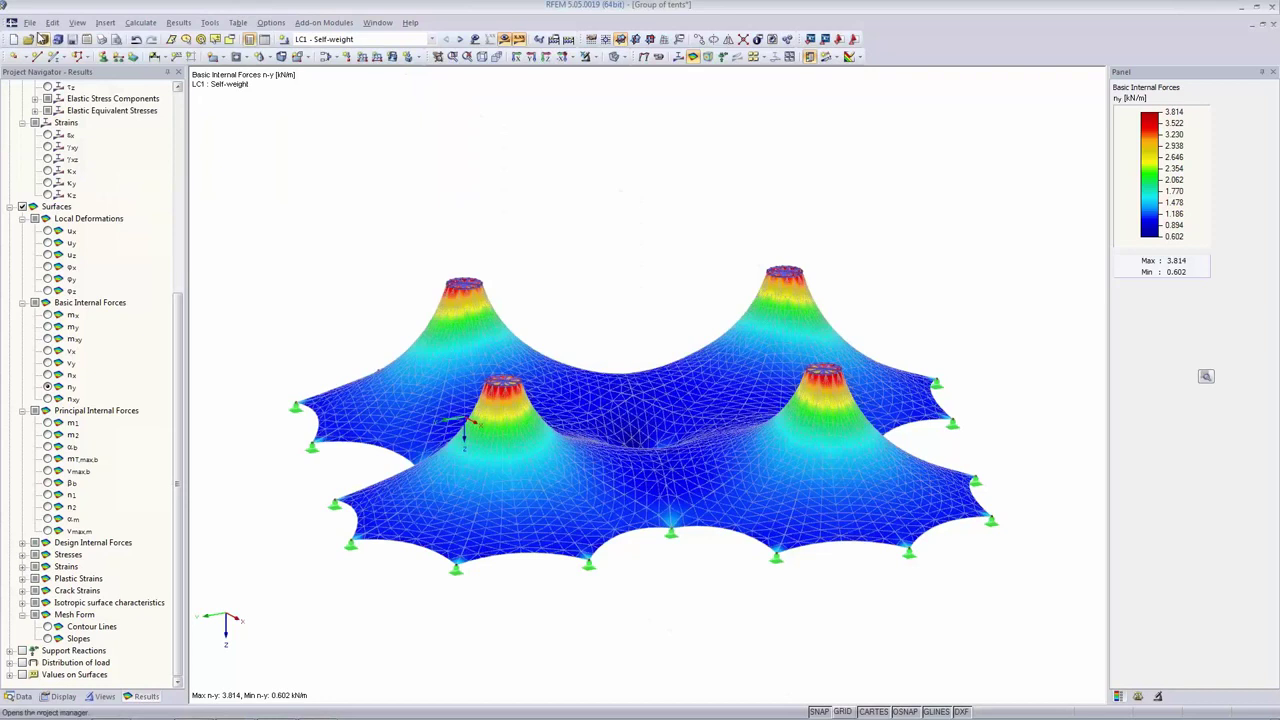
{"action": "left_click", "coordinate": [486, 274]}
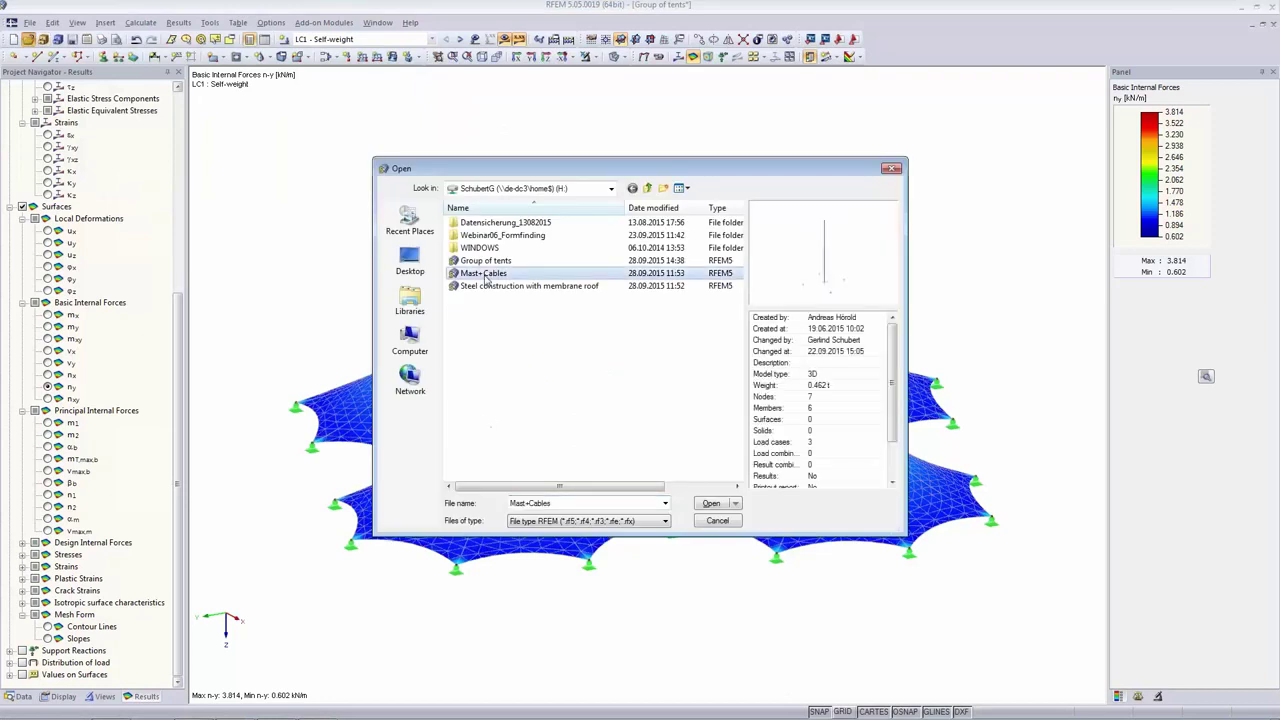
{"action": "left_click", "coordinate": [711, 505]}
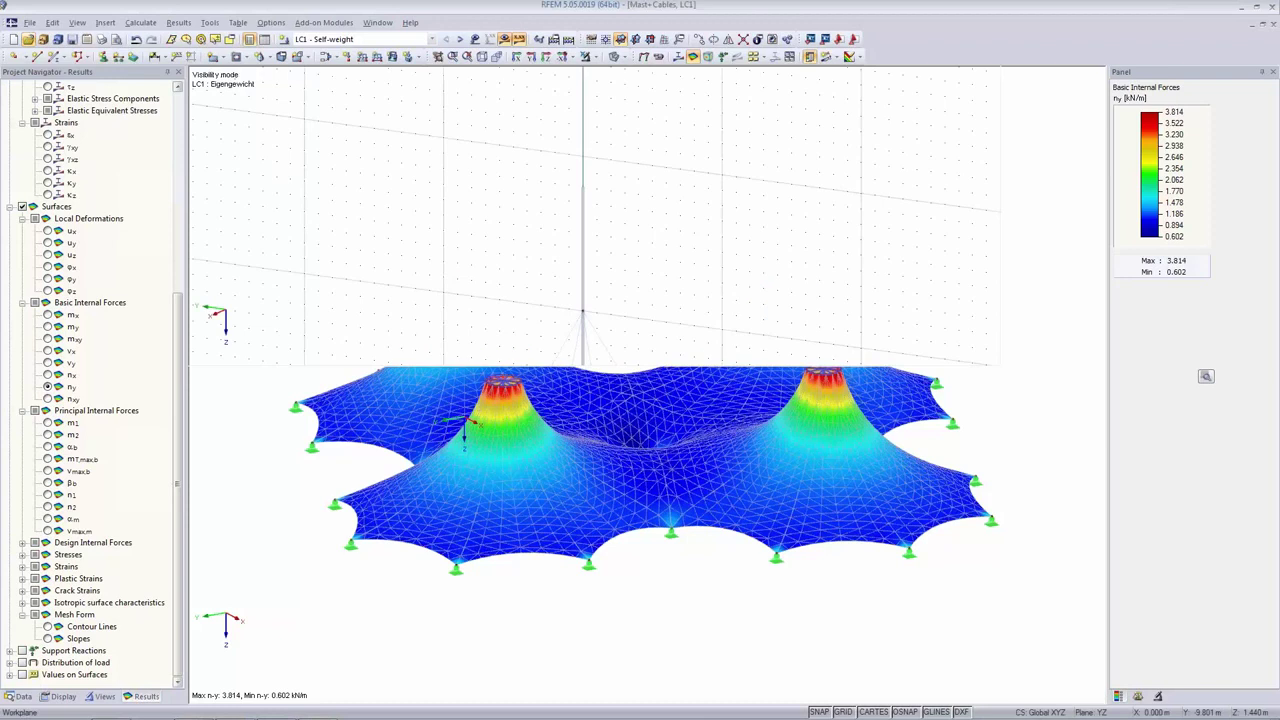
{"action": "scroll", "coordinate": [487, 393], "scroll_direction": "up", "scroll_amount": 3}
{"action": "middle_click_drag", "start_coordinate": [894, 366], "coordinate": [883, 368]}
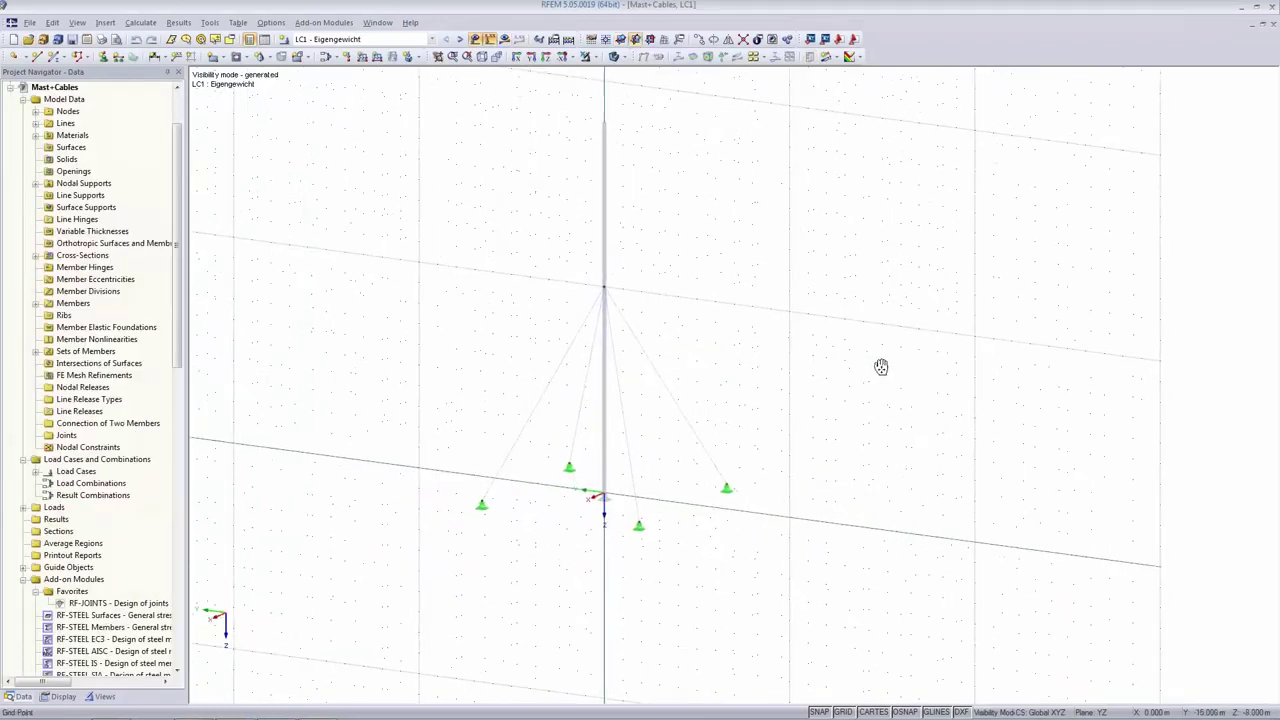
{"action": "left_click", "coordinate": [588, 57]}
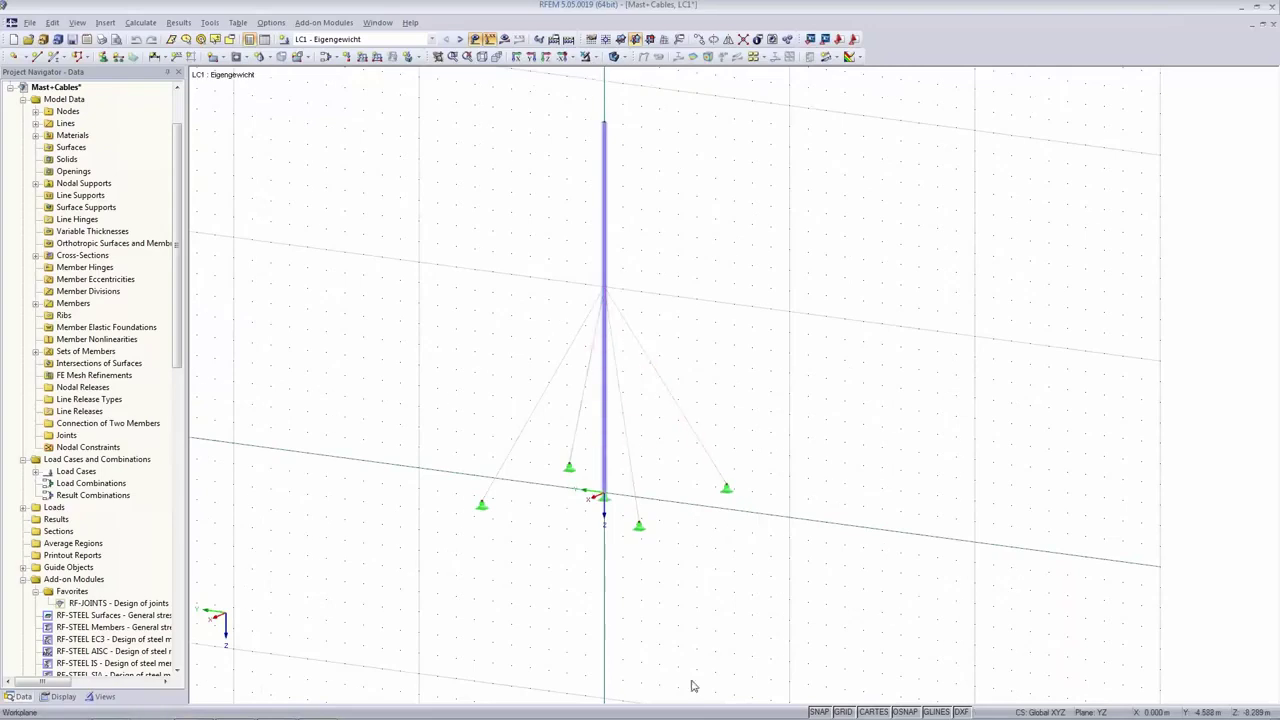
Examine the form-finding parameters of one guy cable without changing them.
{"action": "double_click", "coordinate": [628, 451]}
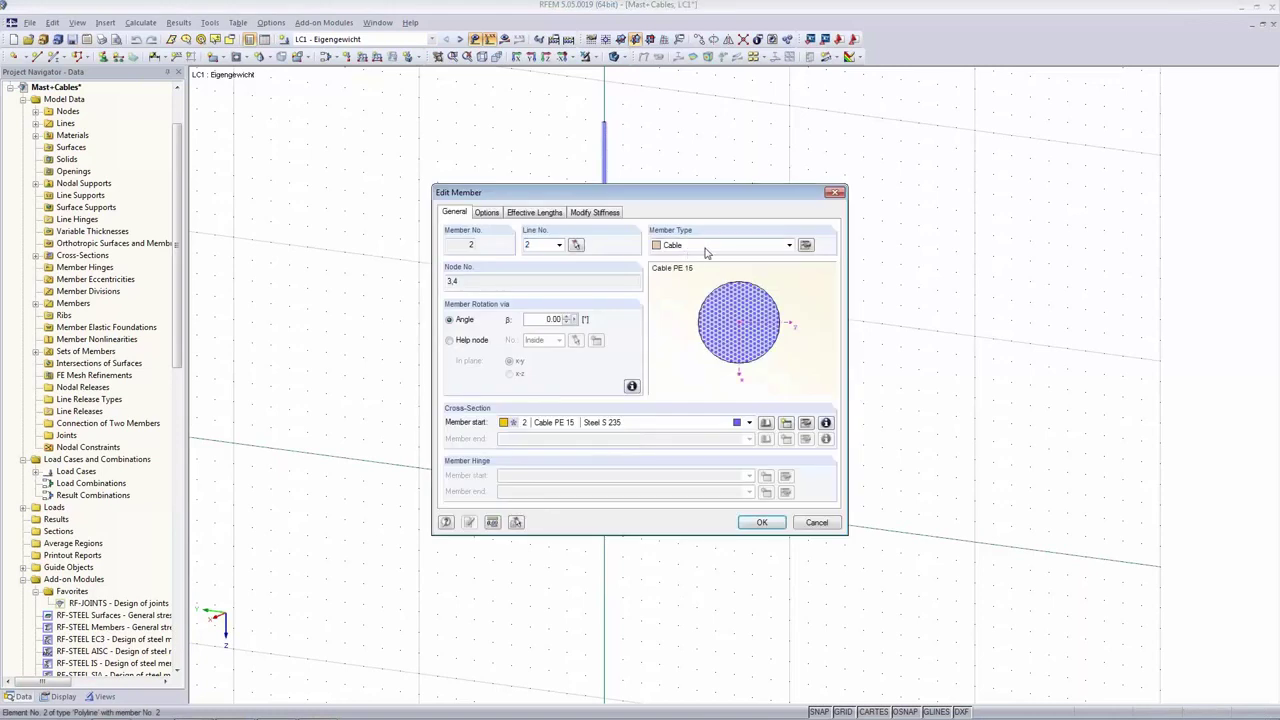
{"action": "left_click", "coordinate": [806, 245]}
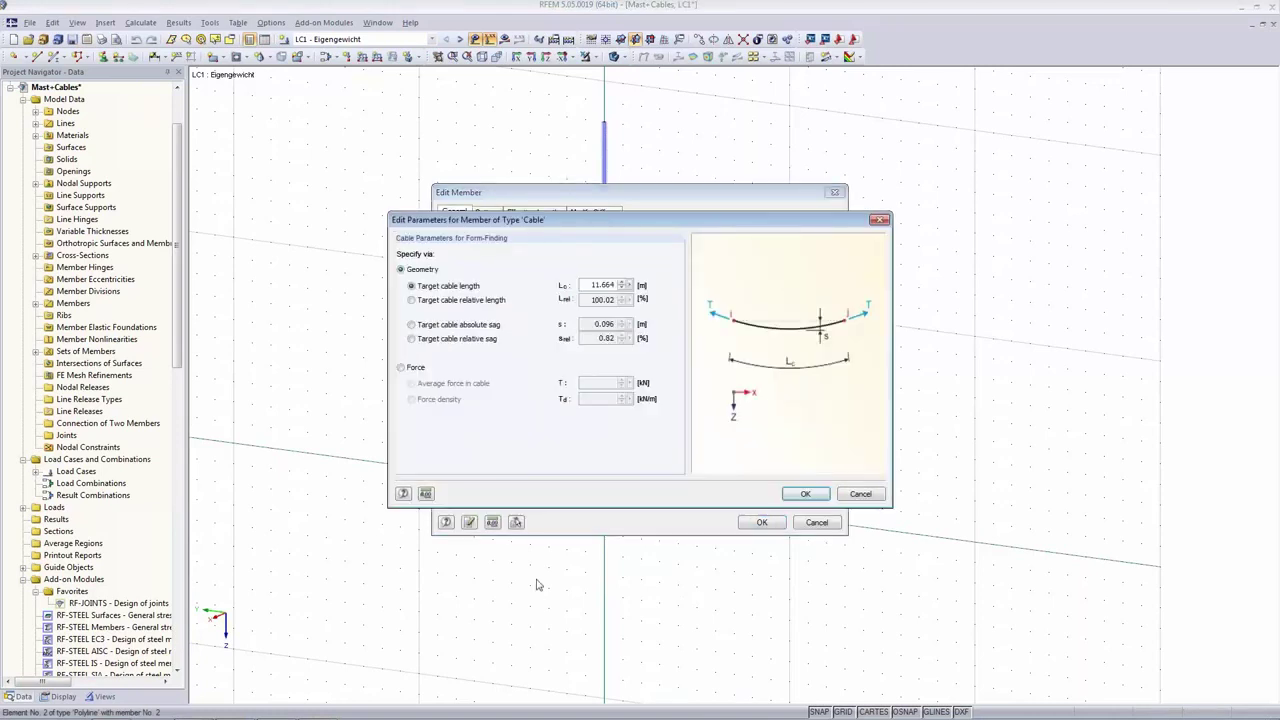
{"action": "left_click", "coordinate": [859, 494]}
{"action": "left_click", "coordinate": [817, 522]}
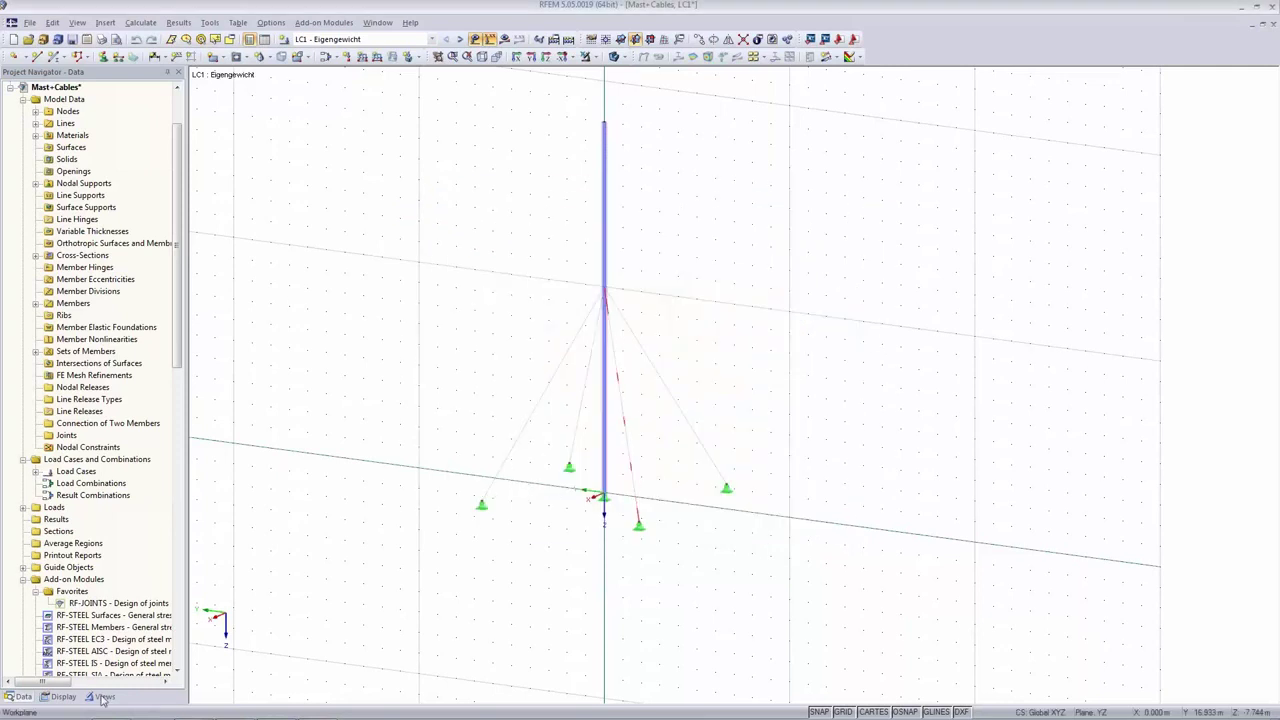
Isolate the members of type Cable with the generated visibilities.
{"action": "left_click", "coordinate": [101, 696]}
{"action": "left_click", "coordinate": [25, 446]}
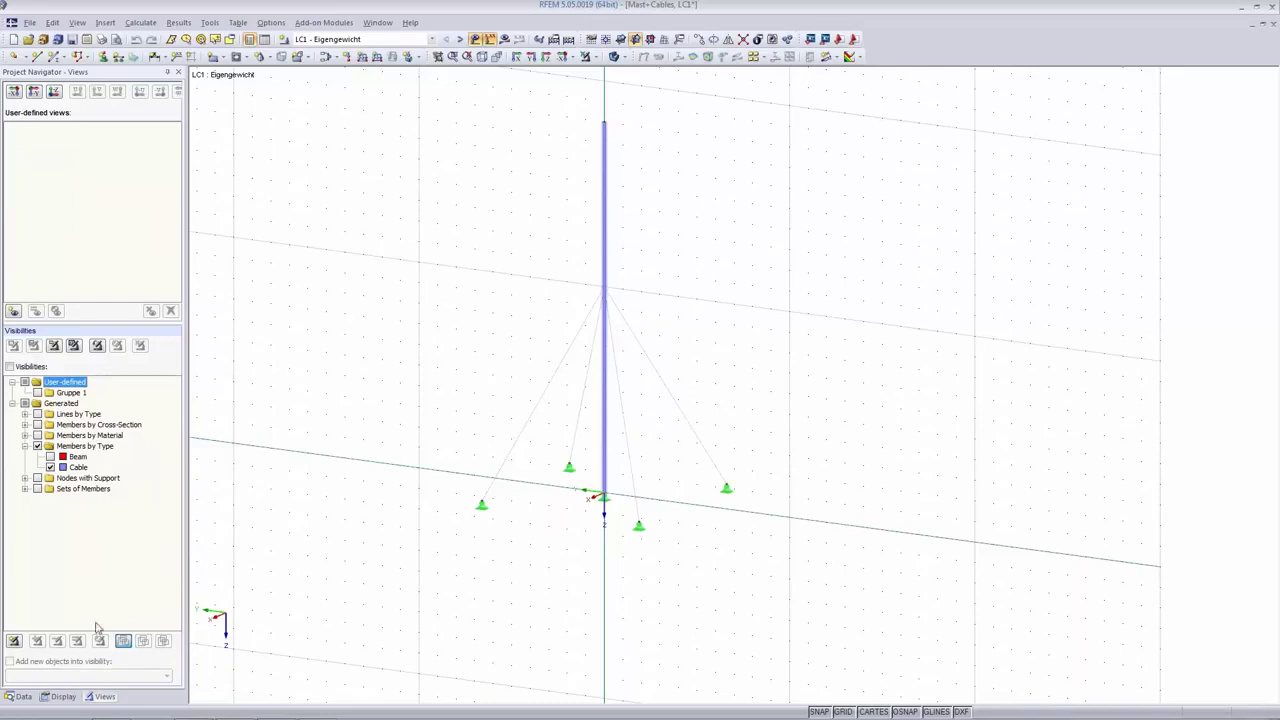
{"action": "left_click", "coordinate": [50, 467]}
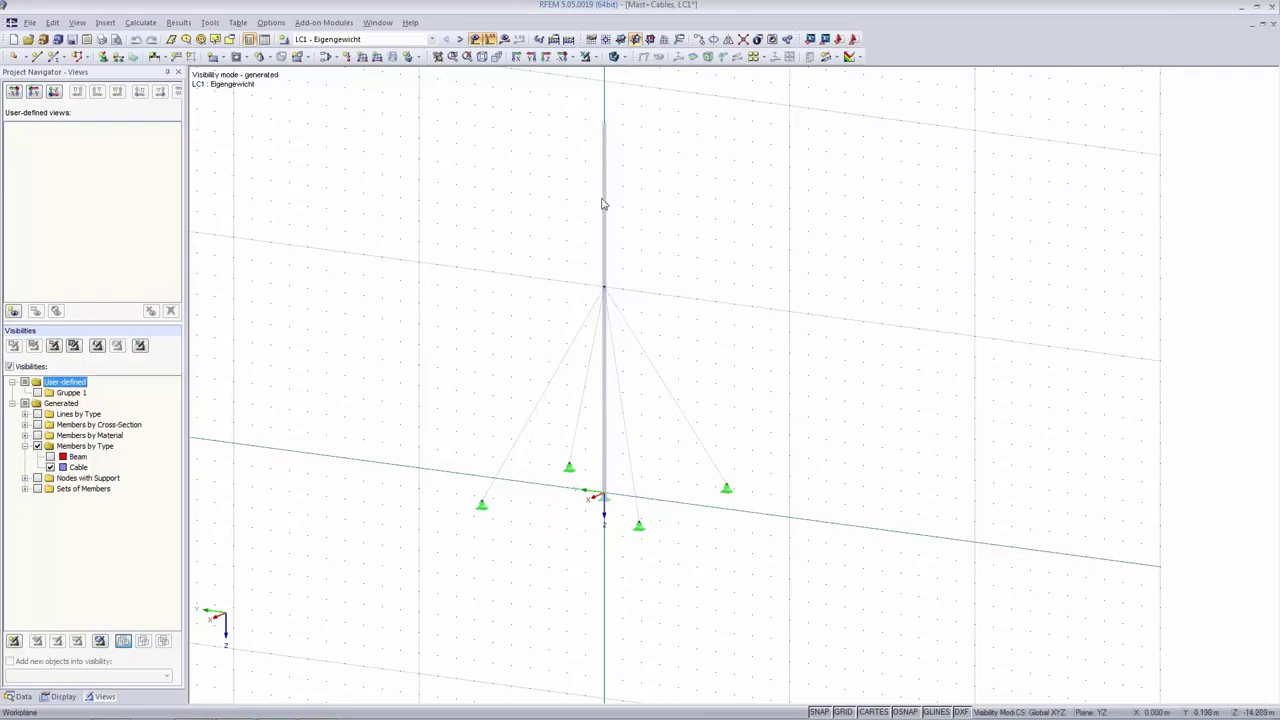
Define the form-finding parameters of all four cables by force, with an average force in cable of 1 kN.
{"action": "left_click_drag", "start_coordinate": [298, 162], "coordinate": [940, 618]}
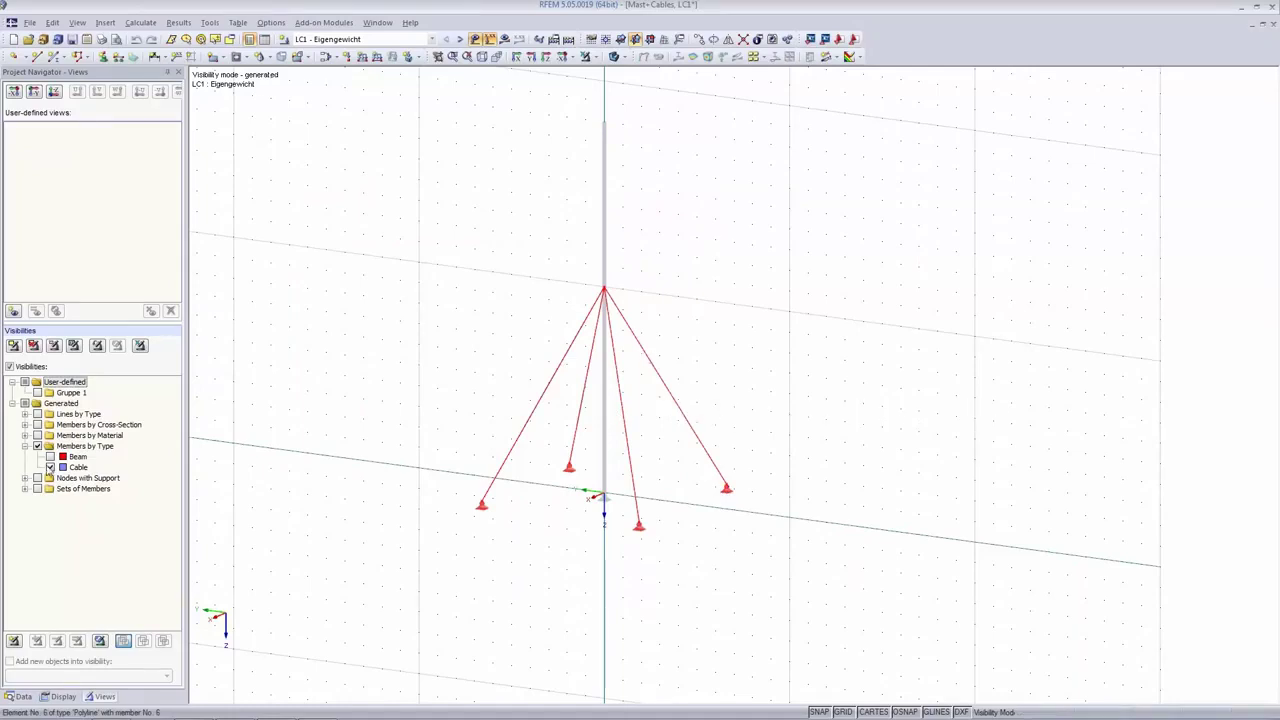
{"action": "right_click", "coordinate": [711, 461]}
{"action": "mouse_move", "coordinate": [748, 176]}
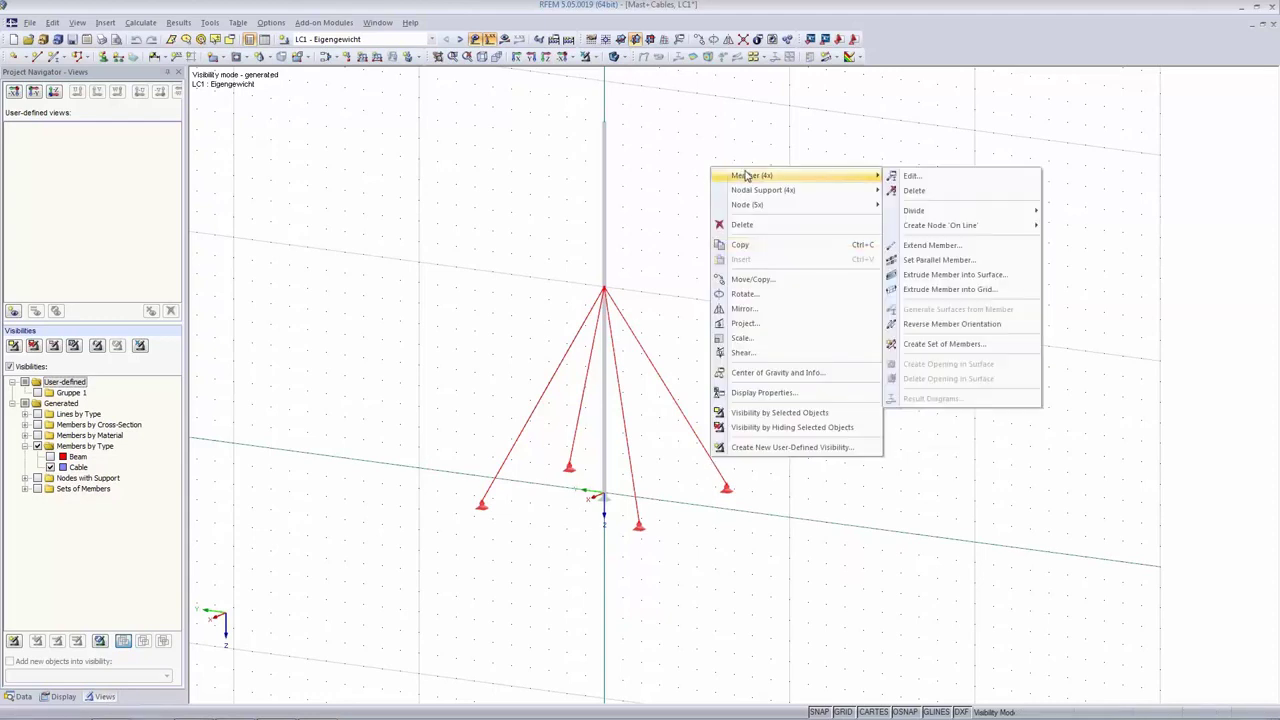
{"action": "left_click", "coordinate": [980, 180]}
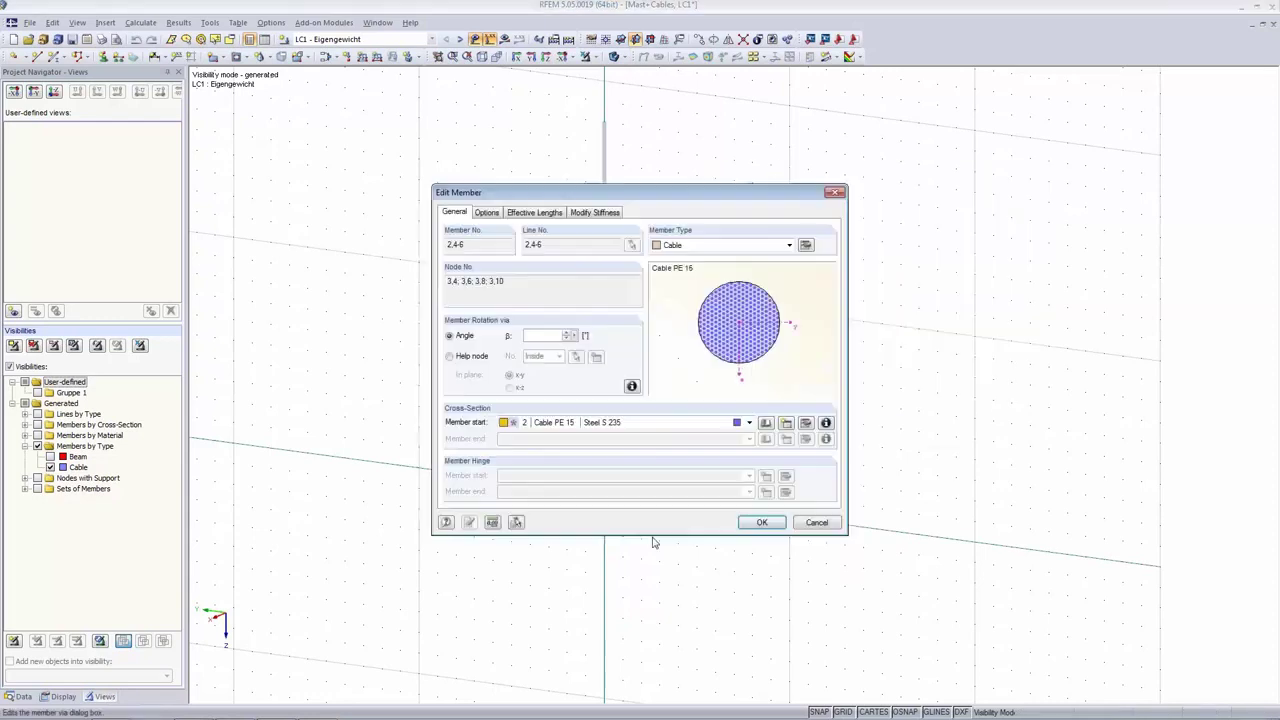
{"action": "left_click", "coordinate": [806, 246]}
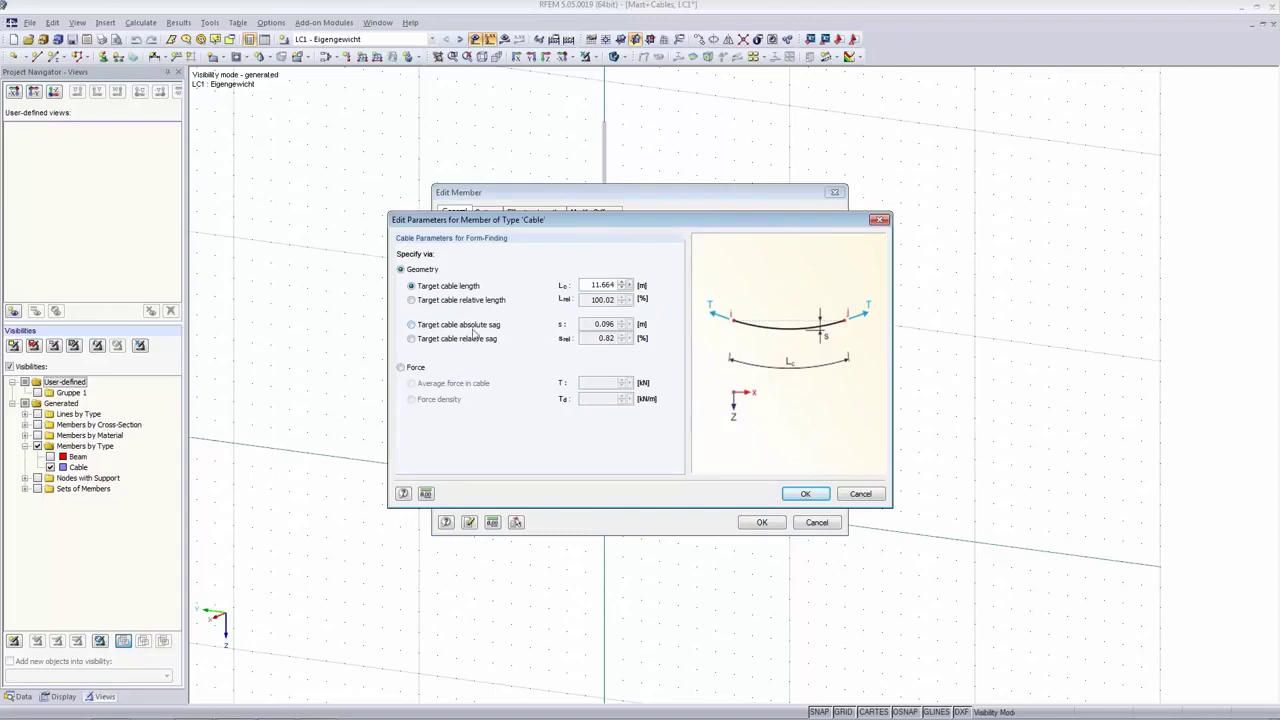
{"action": "left_click", "coordinate": [400, 368]}
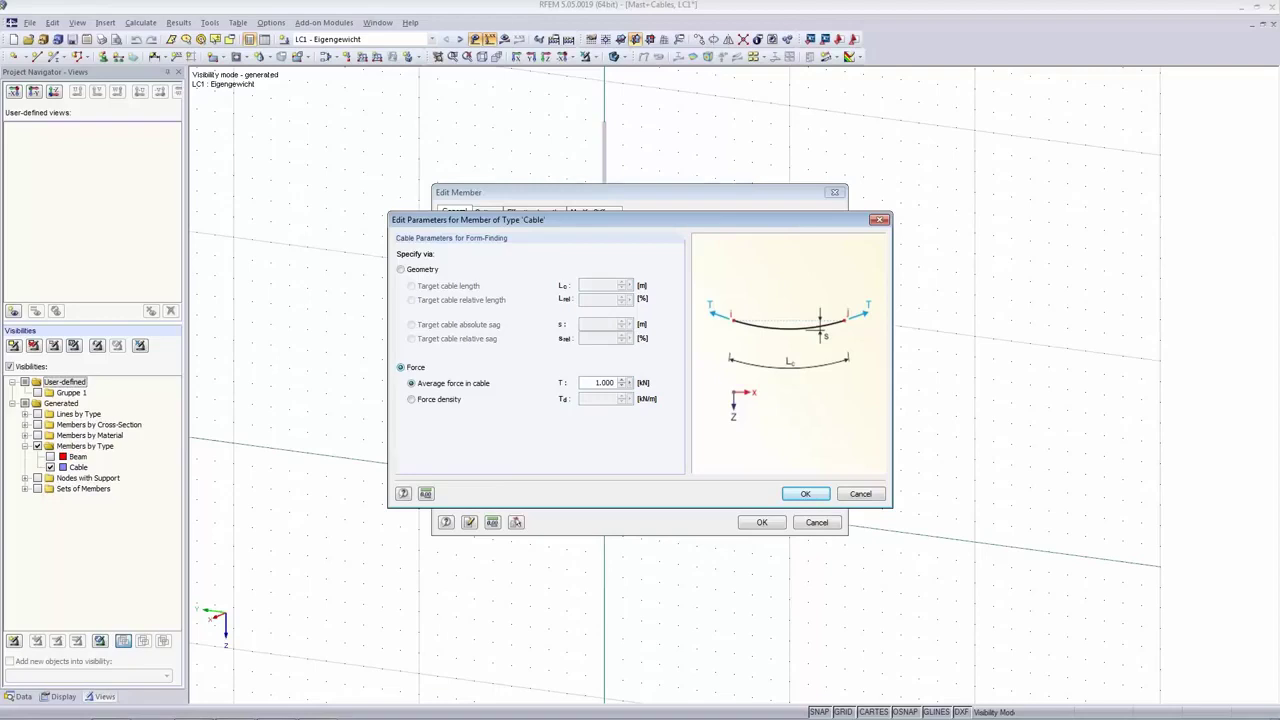
{"action": "left_click", "coordinate": [807, 494]}
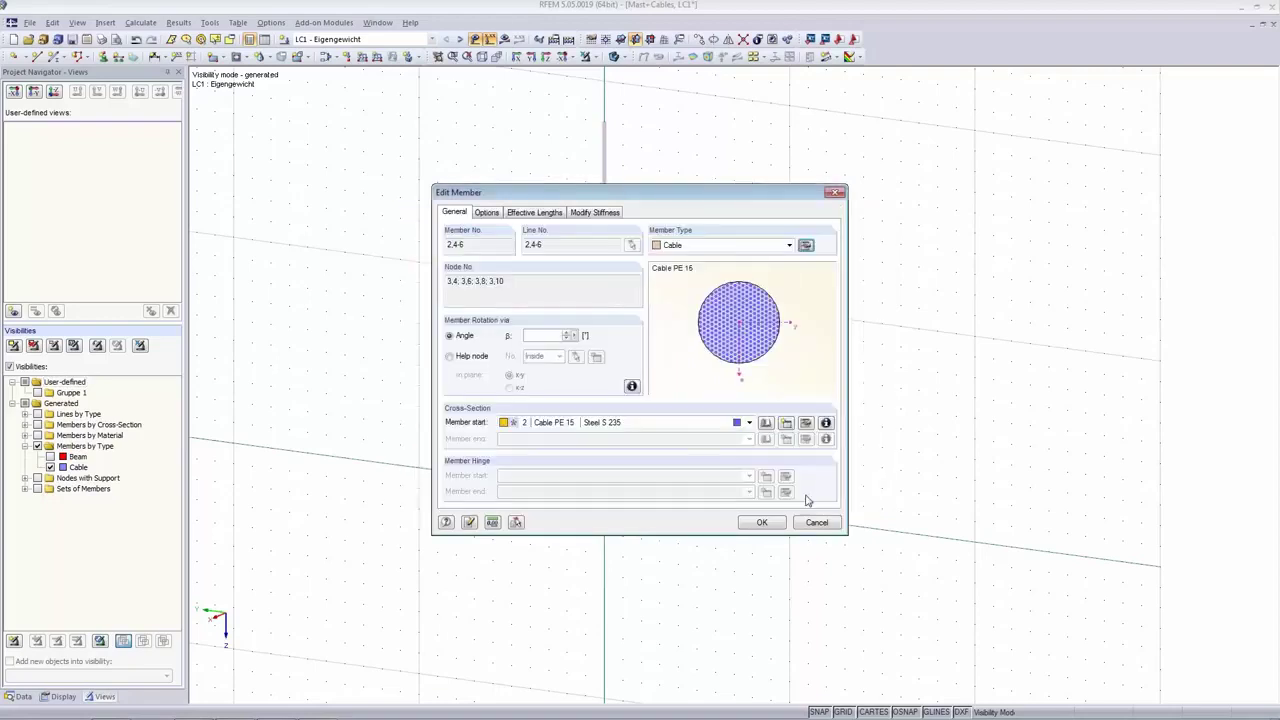
{"action": "left_click", "coordinate": [761, 522]}
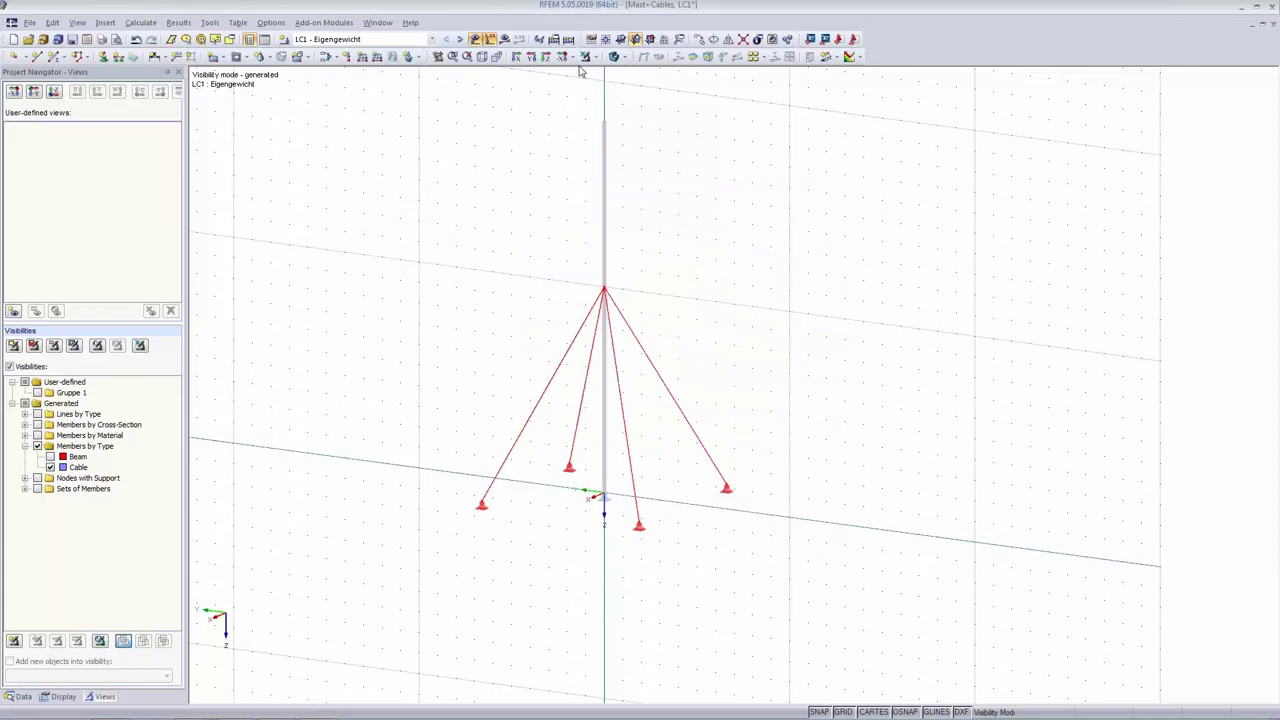
Review the form-finding calculation parameters, including the speed of convergence, and accept them.
{"action": "left_click", "coordinate": [554, 40]}
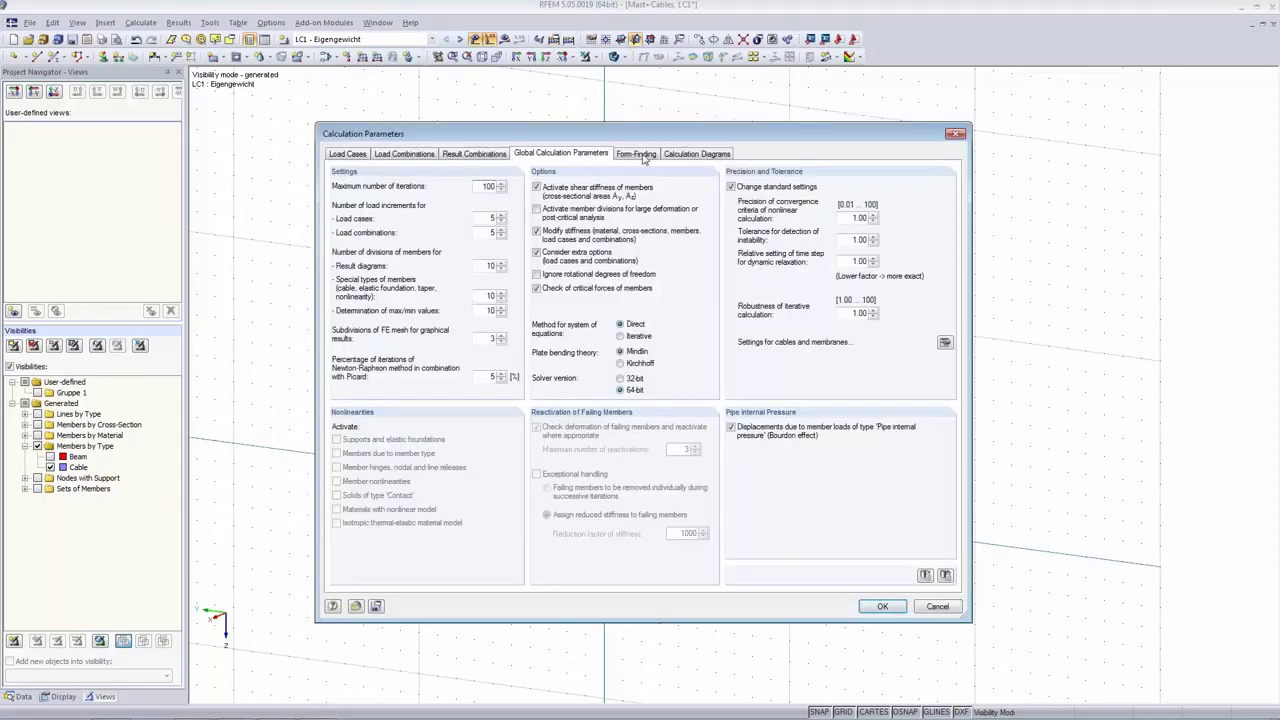
{"action": "left_click", "coordinate": [656, 153]}
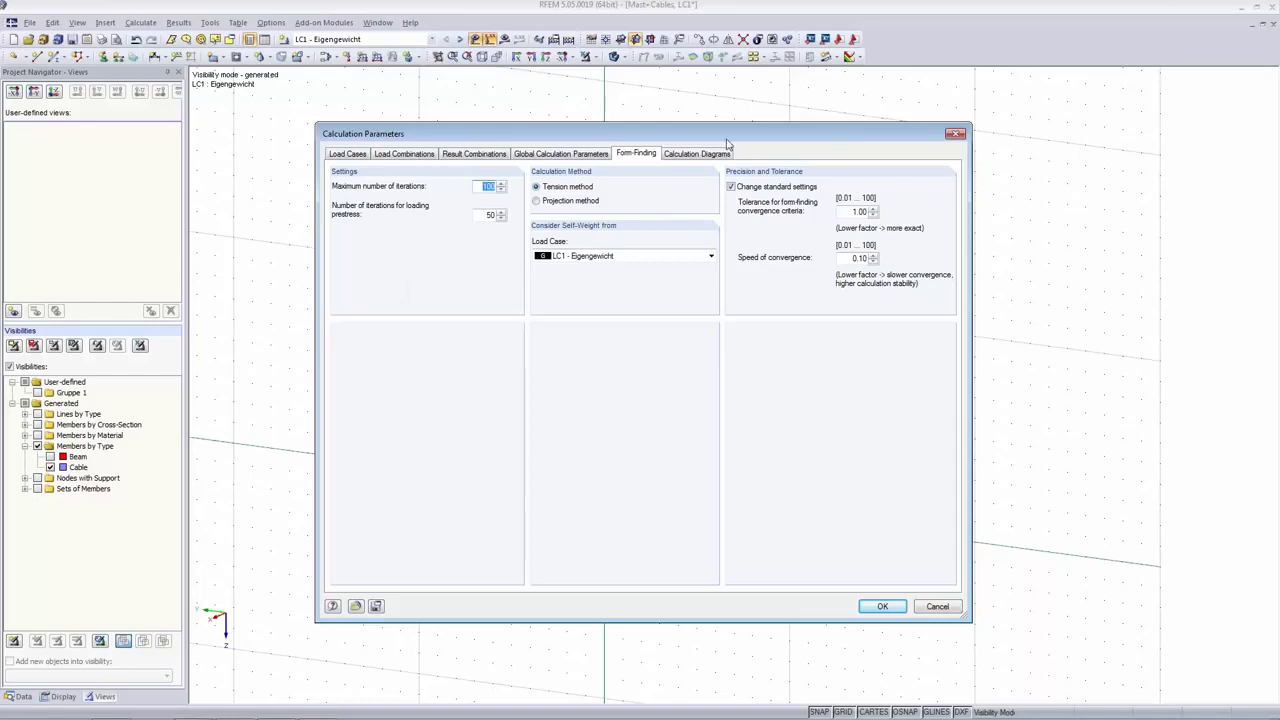
{"action": "double_click", "coordinate": [851, 258]}
{"action": "left_click", "coordinate": [879, 607]}
{"action": "left_click", "coordinate": [879, 607]}
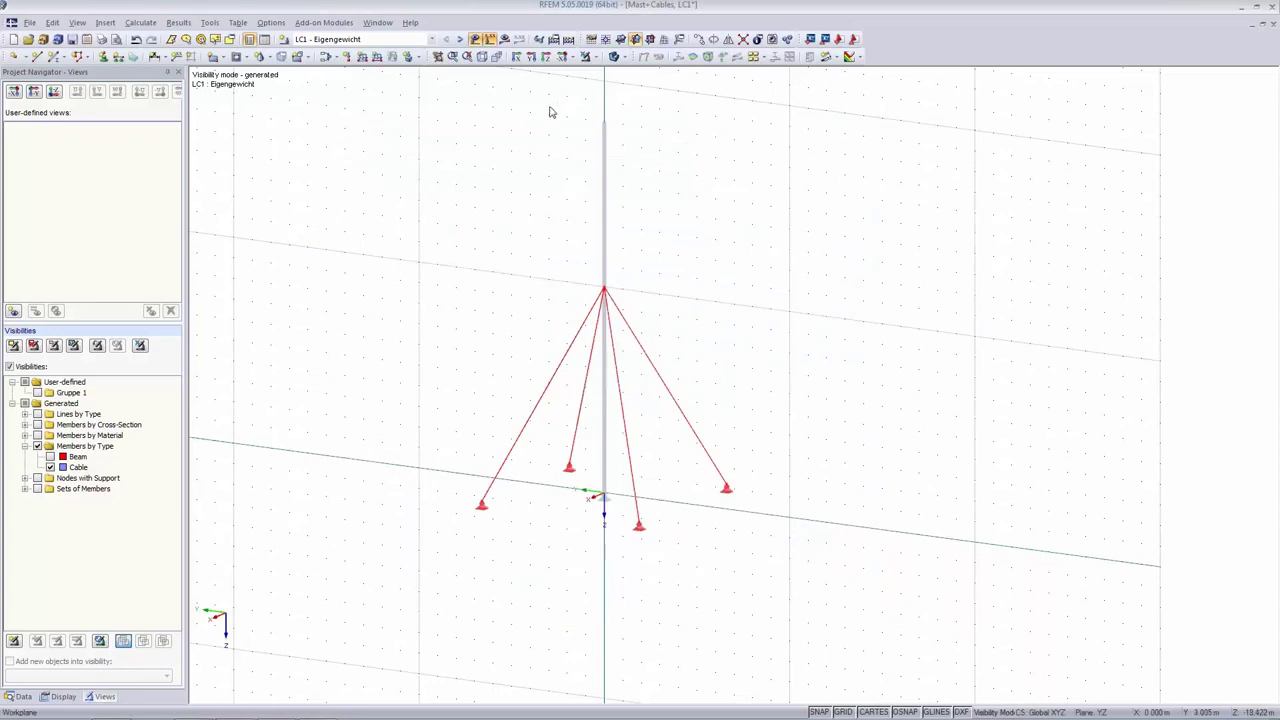
Review the FE mesh settings, including the divisions for cable members, and accept them.
{"action": "left_click", "coordinate": [148, 22]}
{"action": "left_click", "coordinate": [160, 175]}
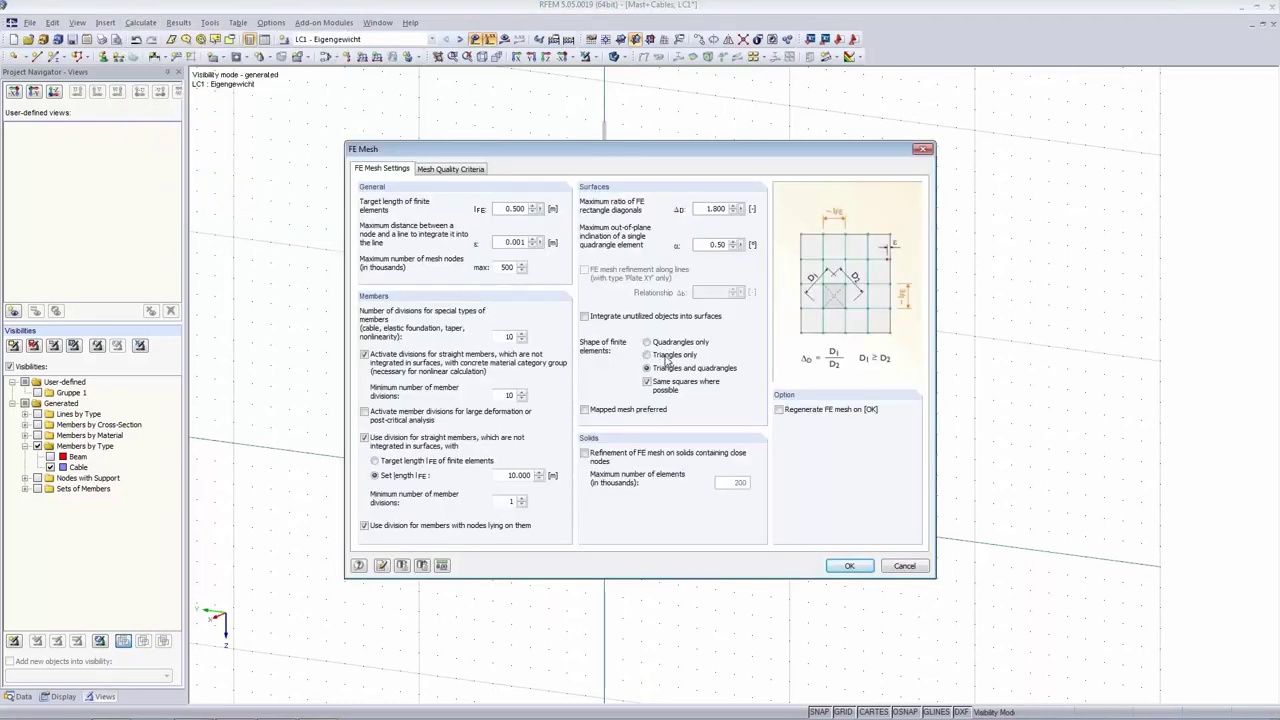
{"action": "left_click_drag", "start_coordinate": [676, 149], "coordinate": [622, 182]}
{"action": "left_click", "coordinate": [796, 594]}
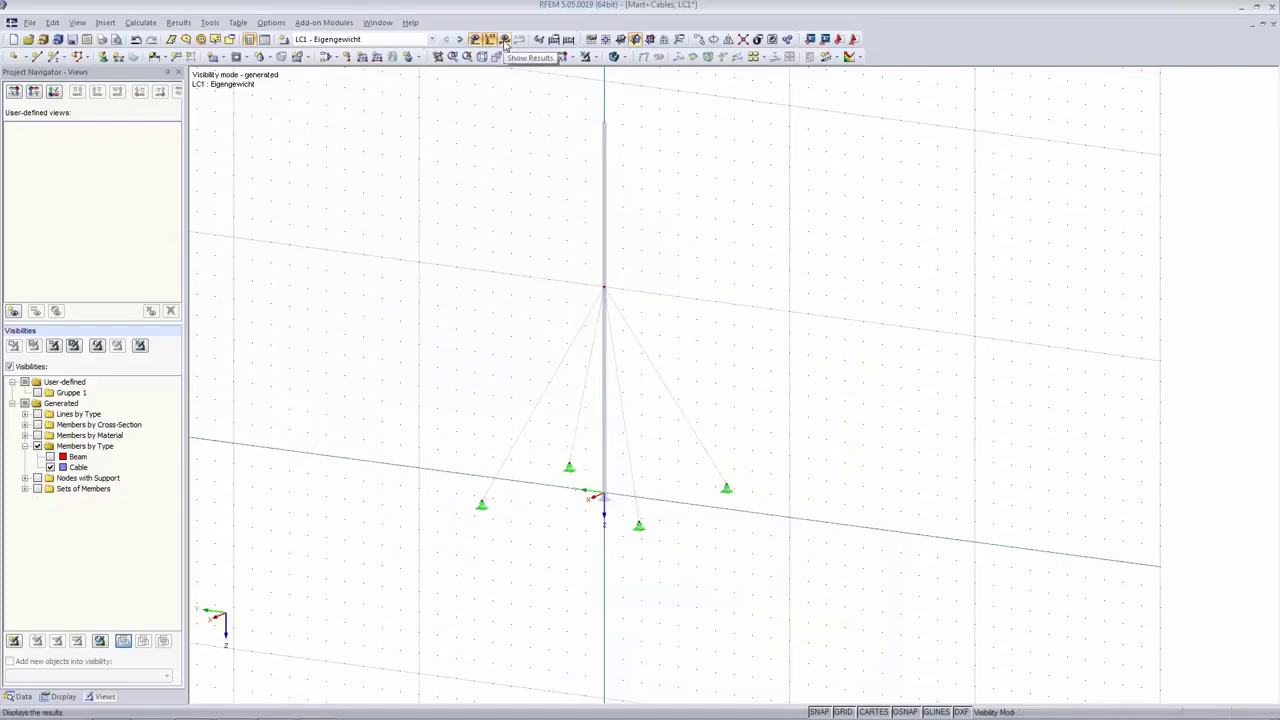
Make RF-FORM-FINDING the current load case and calculate its results.
{"action": "left_click", "coordinate": [350, 40]}
{"action": "left_click", "coordinate": [348, 68]}
{"action": "left_click", "coordinate": [505, 39]}
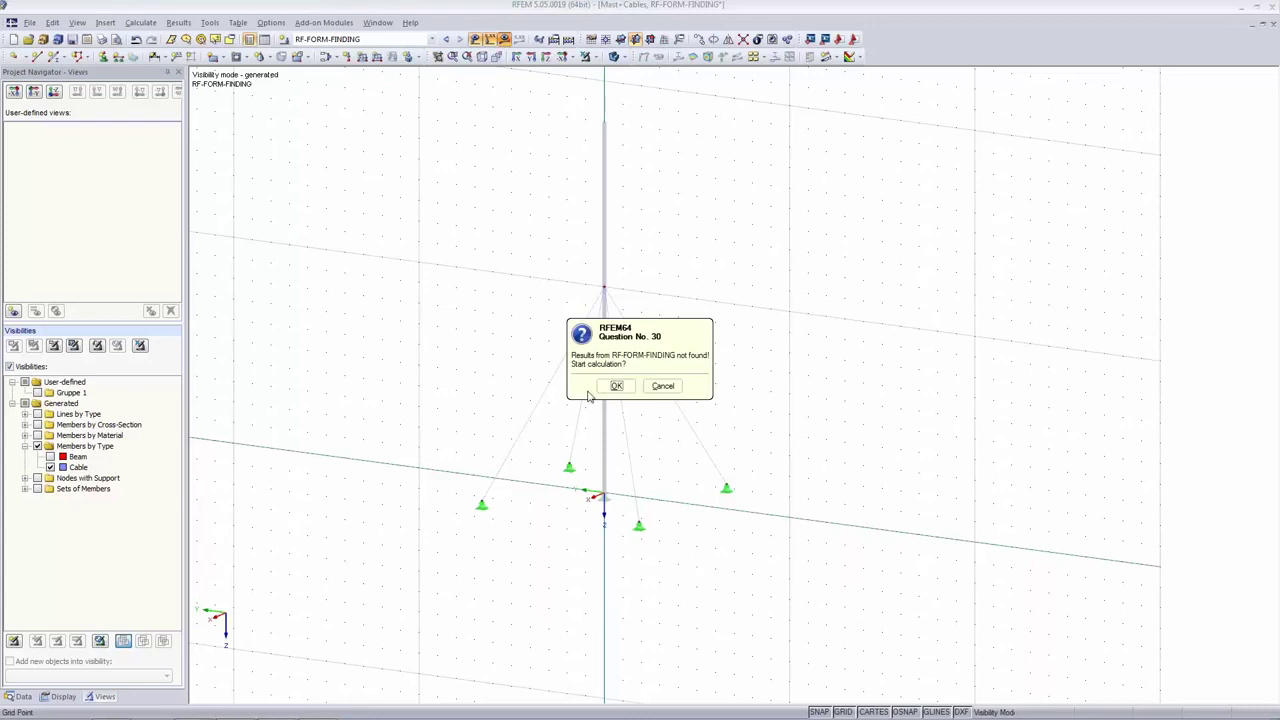
{"action": "left_click", "coordinate": [614, 386]}
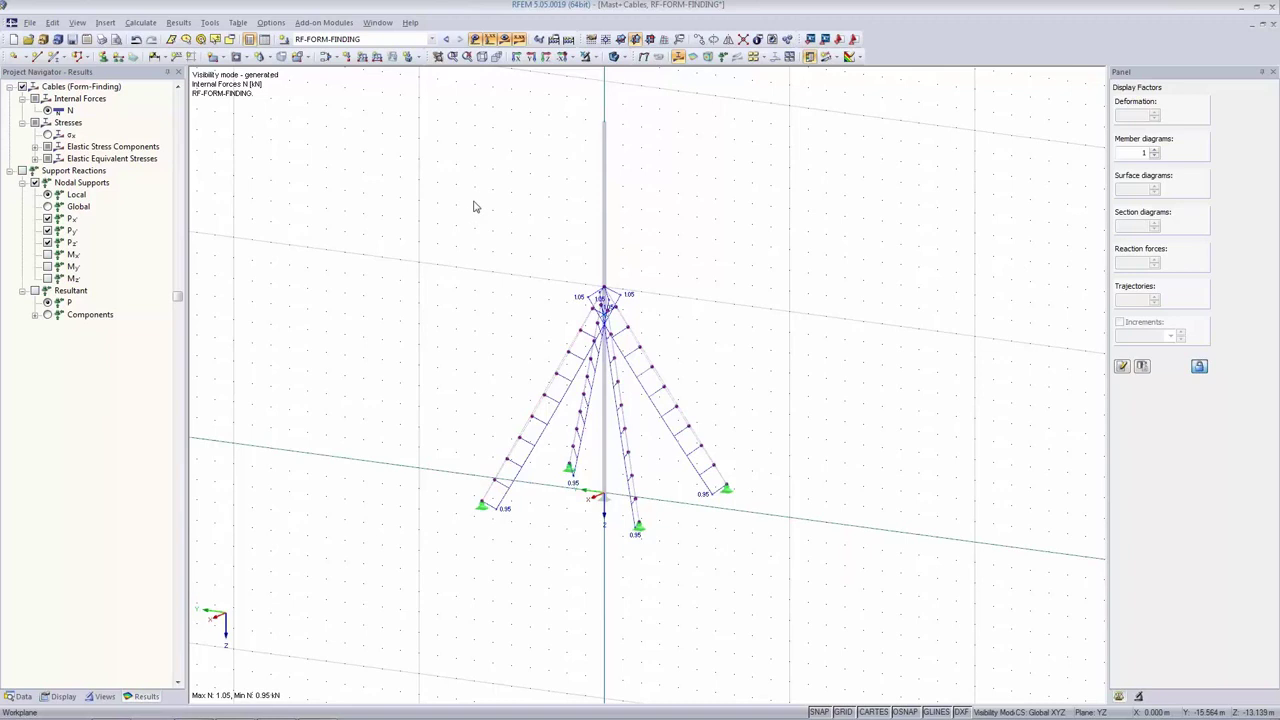
Display the global deformations of the cables and examine the found cable shape up close against the original members.
{"action": "left_click", "coordinate": [643, 56]}
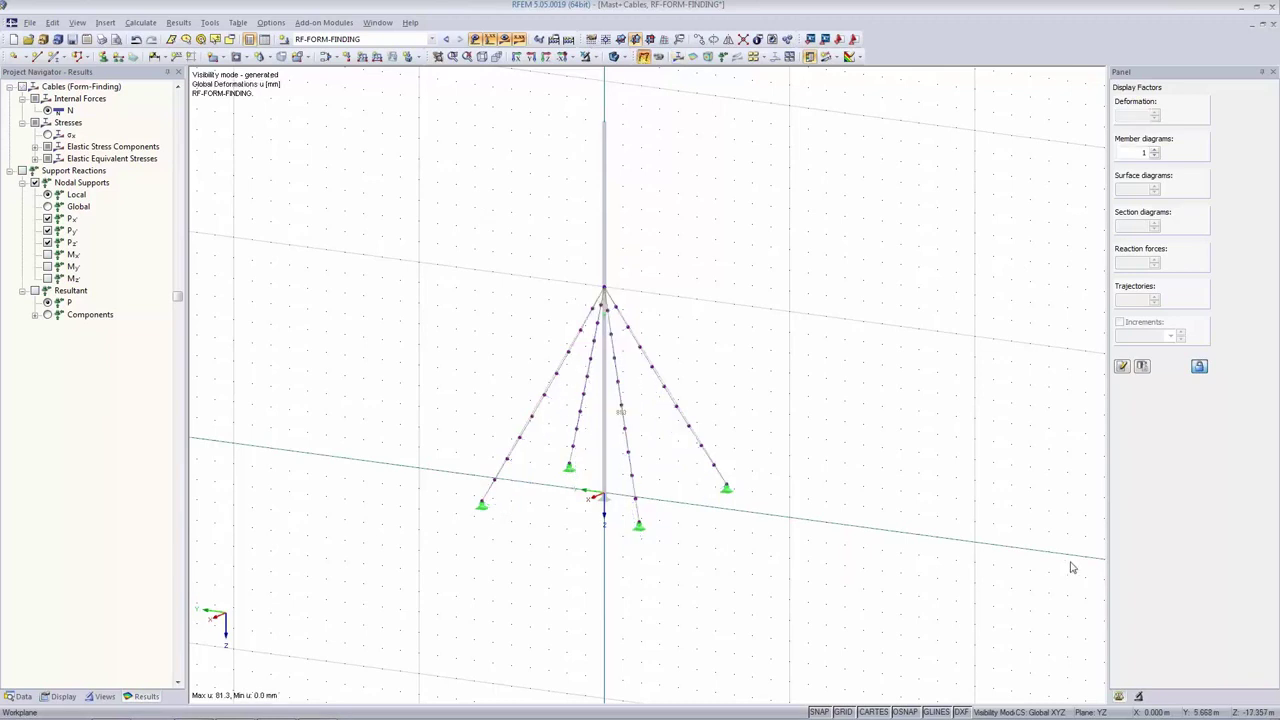
{"action": "scroll", "coordinate": [685, 460], "scroll_direction": "up", "scroll_amount": 3}
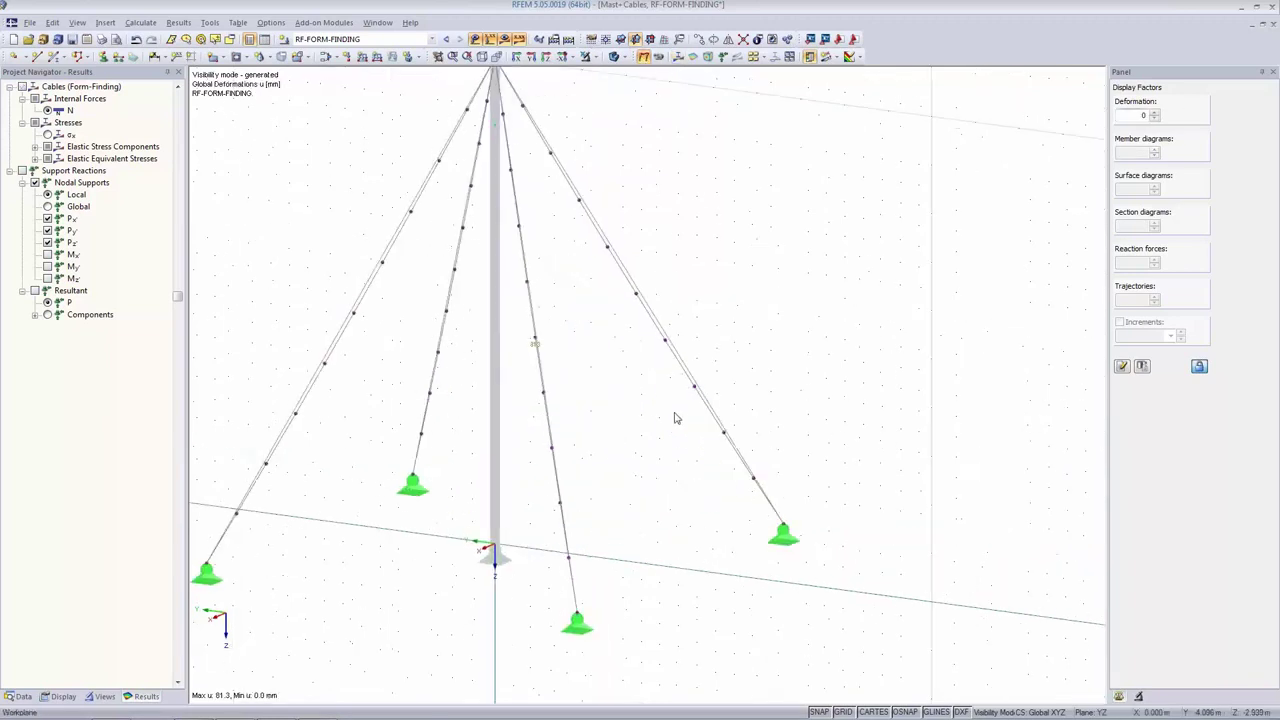
{"action": "scroll", "coordinate": [670, 420], "scroll_direction": "up", "scroll_amount": 1}
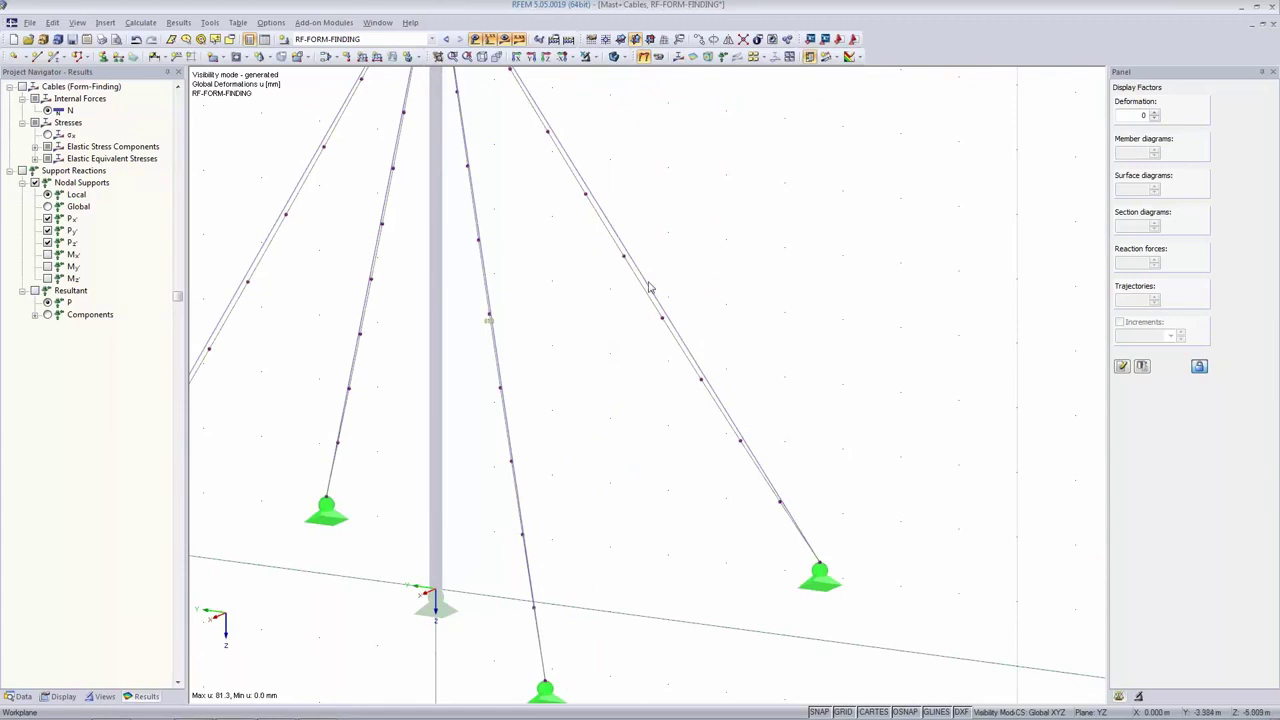
{"action": "middle_click_drag", "start_coordinate": [574, 369], "coordinate": [837, 342]}
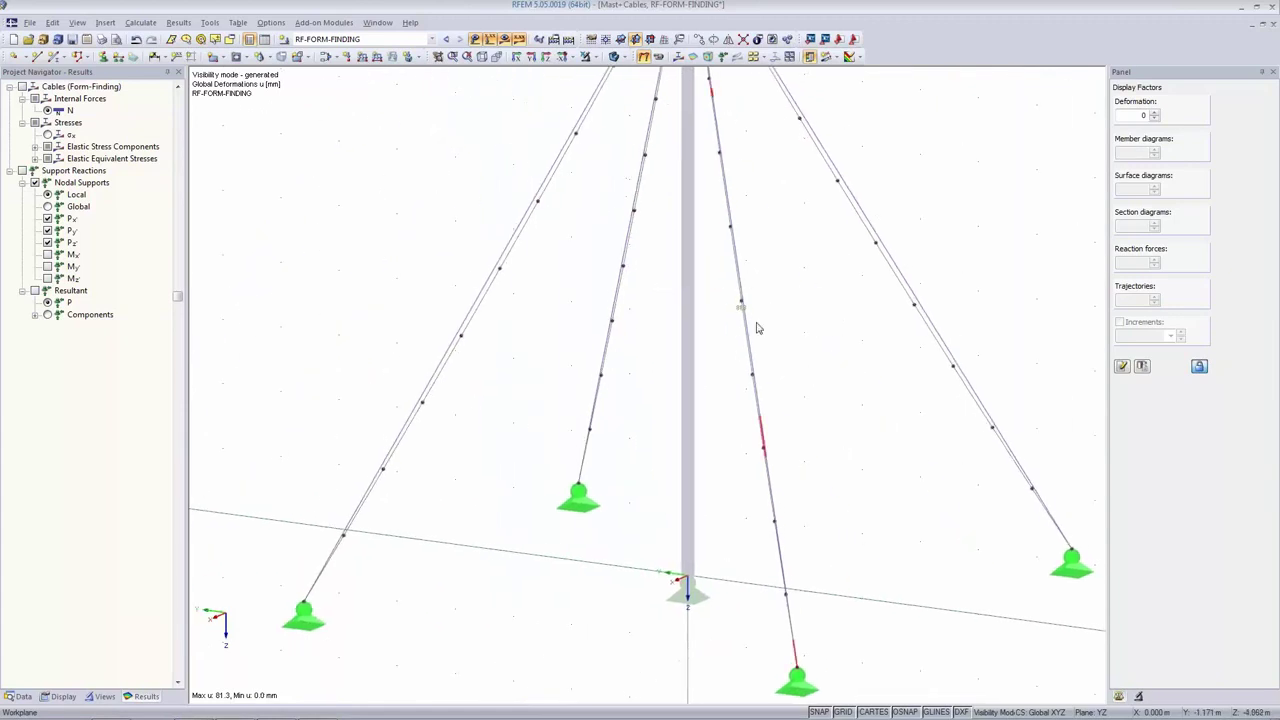
{"action": "scroll", "coordinate": [757, 327], "scroll_direction": "up", "scroll_amount": 5}
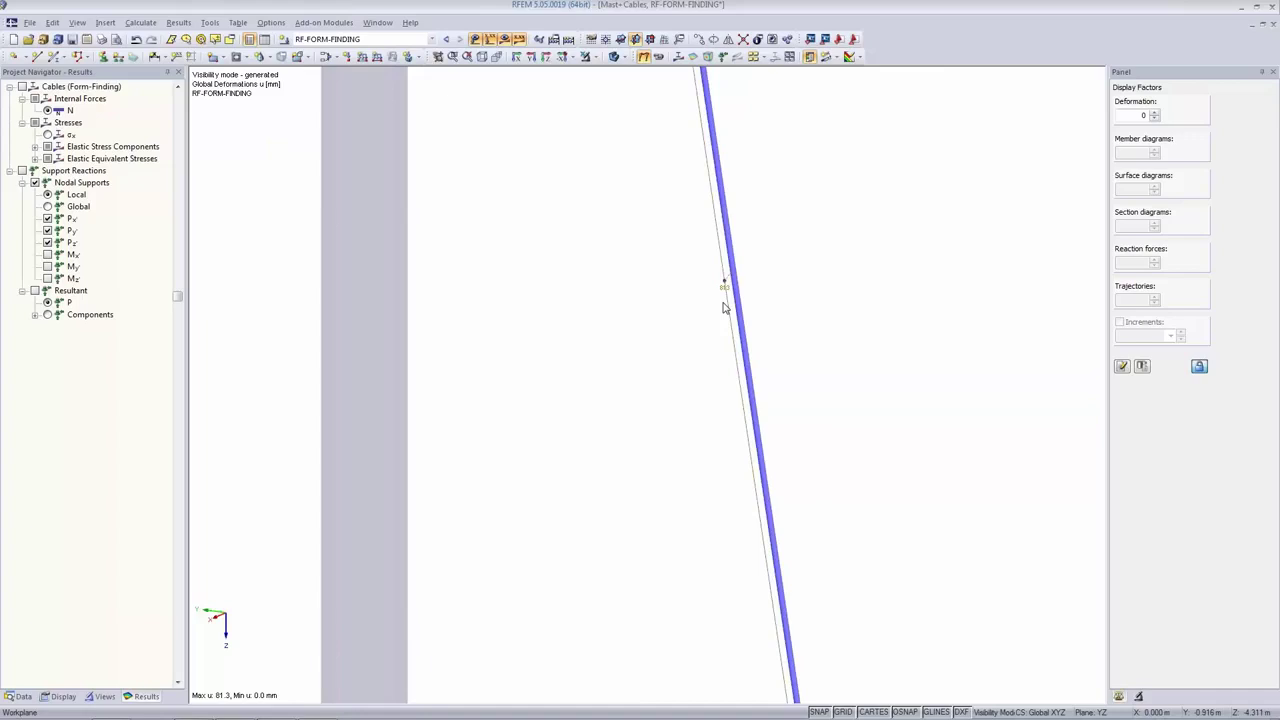
{"action": "scroll", "coordinate": [724, 308], "scroll_direction": "up", "scroll_amount": 2}
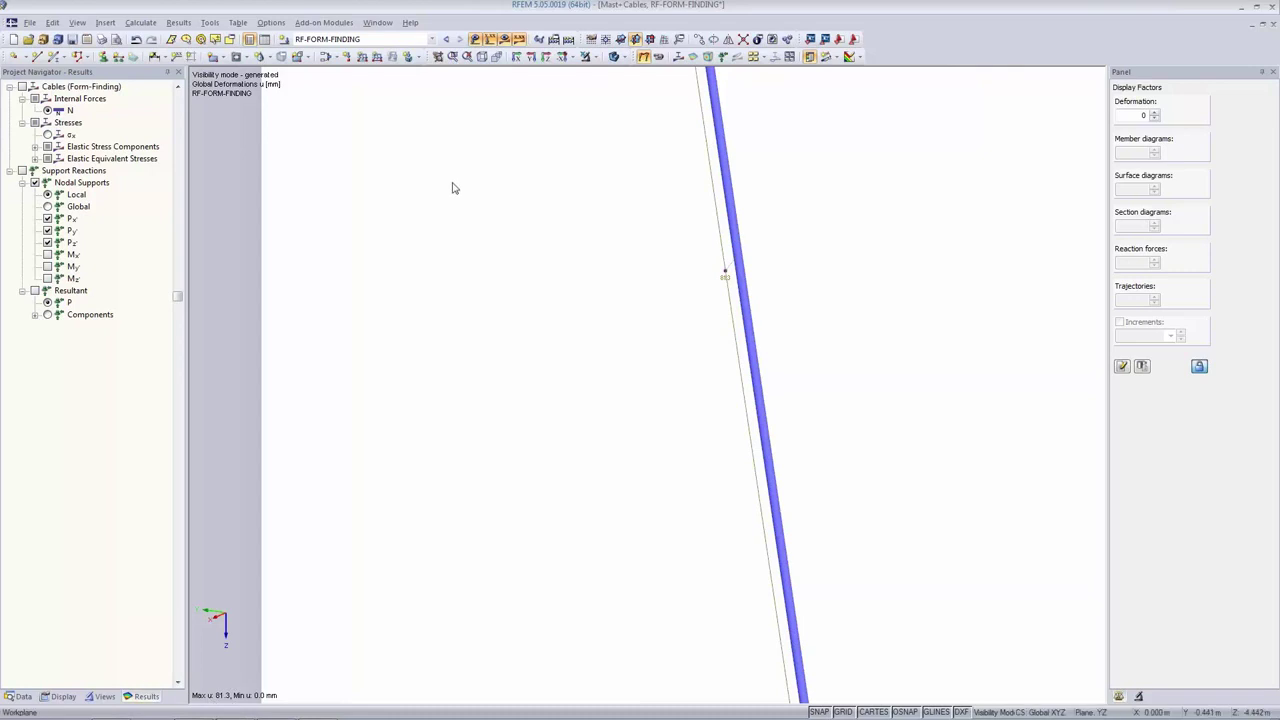
Define the form-finding geometry of the four mast cables by a target absolute cable sag of 0.08 m.
{"action": "scroll", "coordinate": [563, 273], "scroll_direction": "down", "scroll_amount": 2}
{"action": "scroll", "coordinate": [563, 273], "scroll_direction": "down", "scroll_amount": 6}
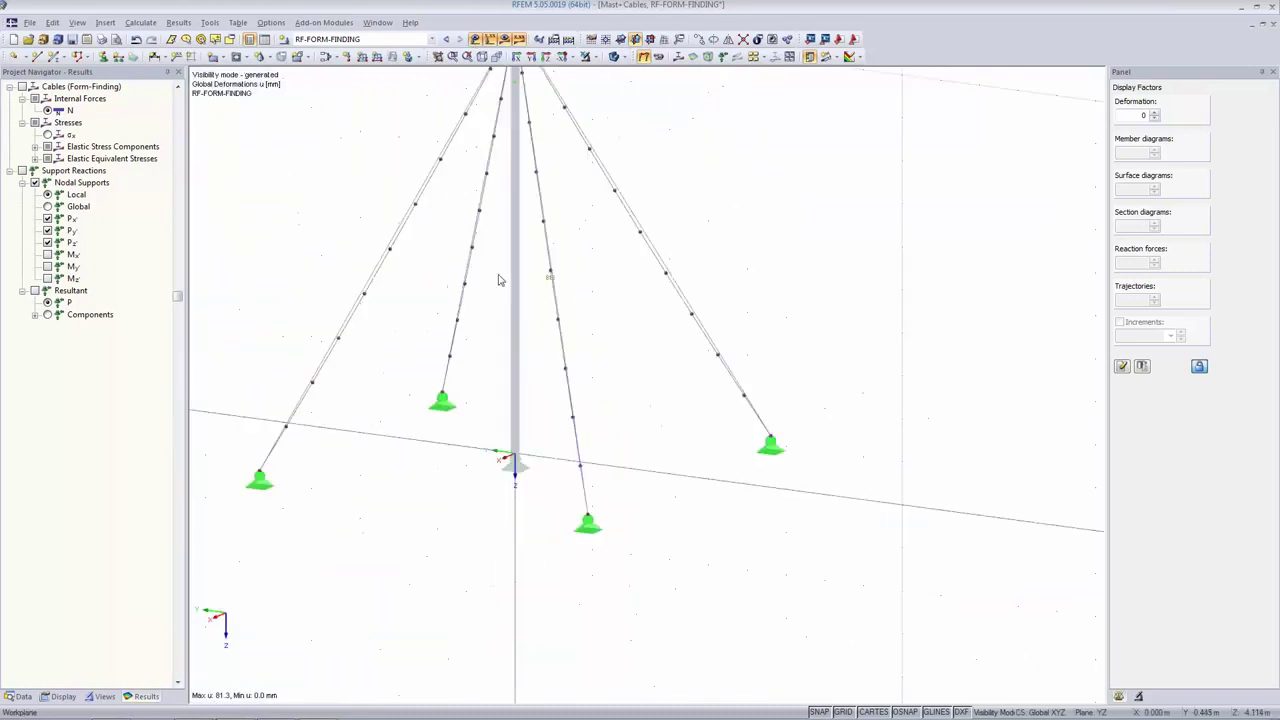
{"action": "left_click_drag", "start_coordinate": [309, 149], "coordinate": [661, 386]}
{"action": "right_click", "coordinate": [540, 240]}
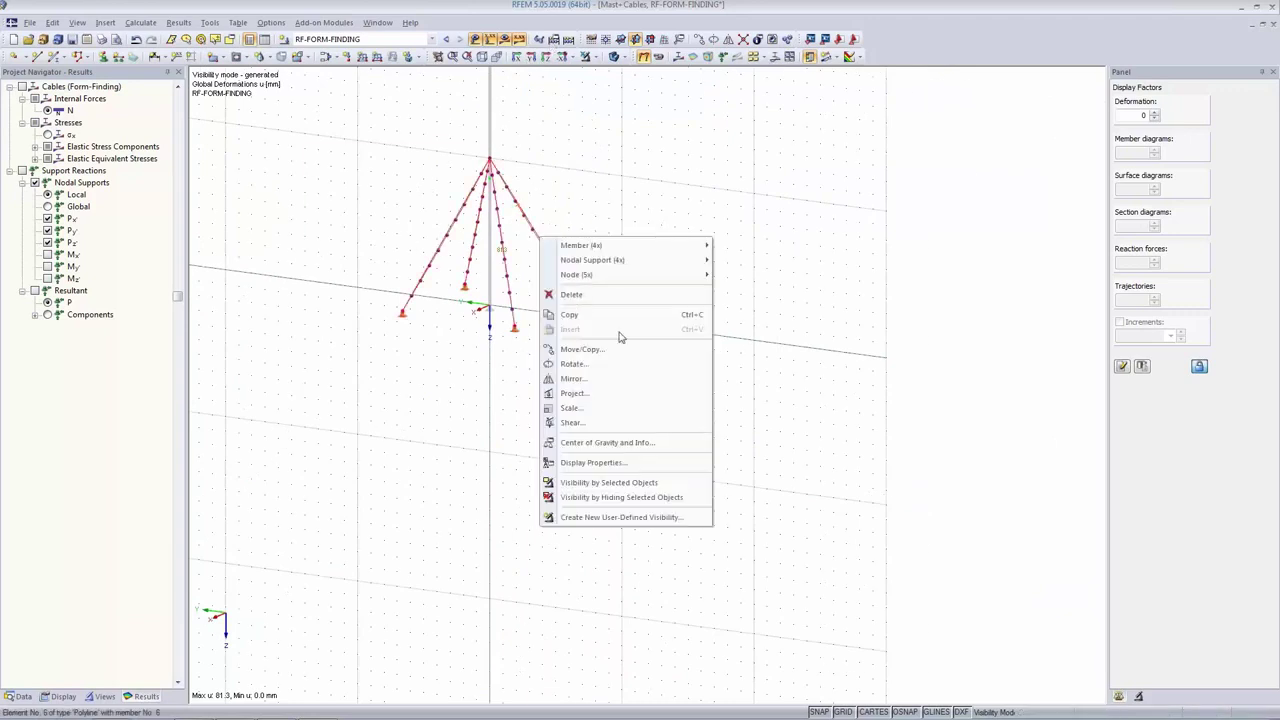
{"action": "left_click", "coordinate": [600, 245]}
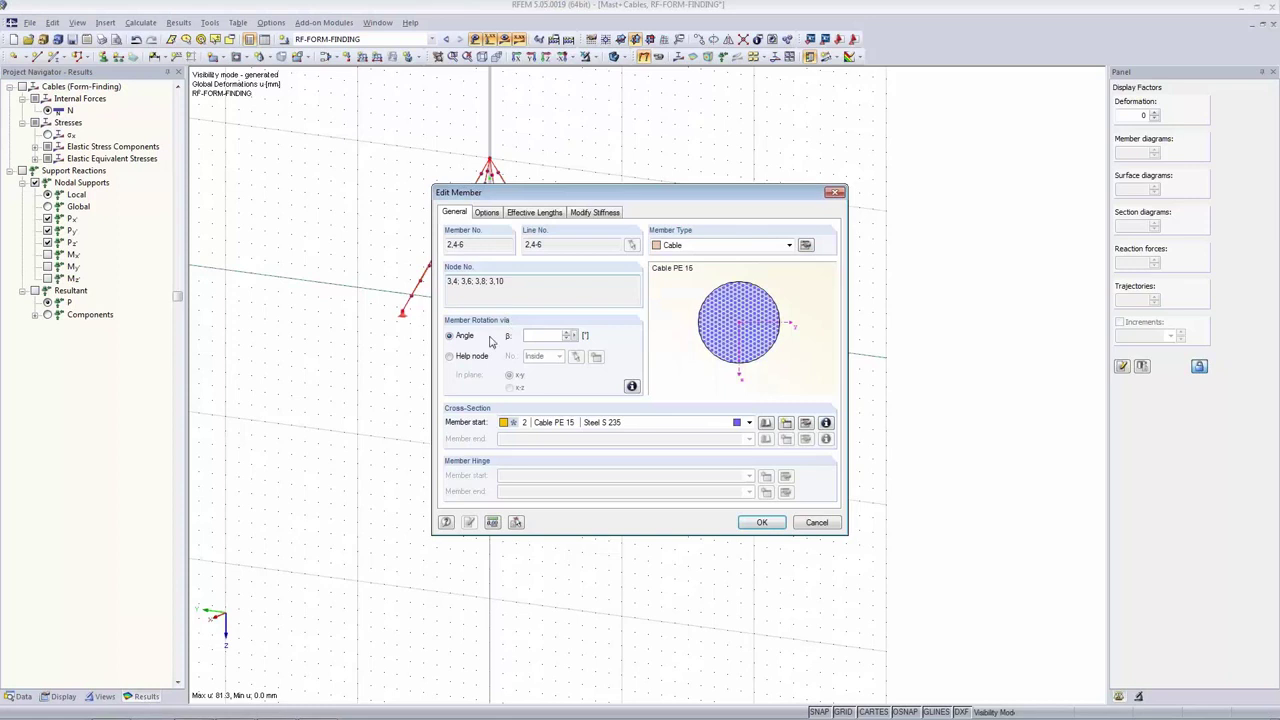
{"action": "left_click", "coordinate": [807, 246]}
{"action": "left_click", "coordinate": [402, 270]}
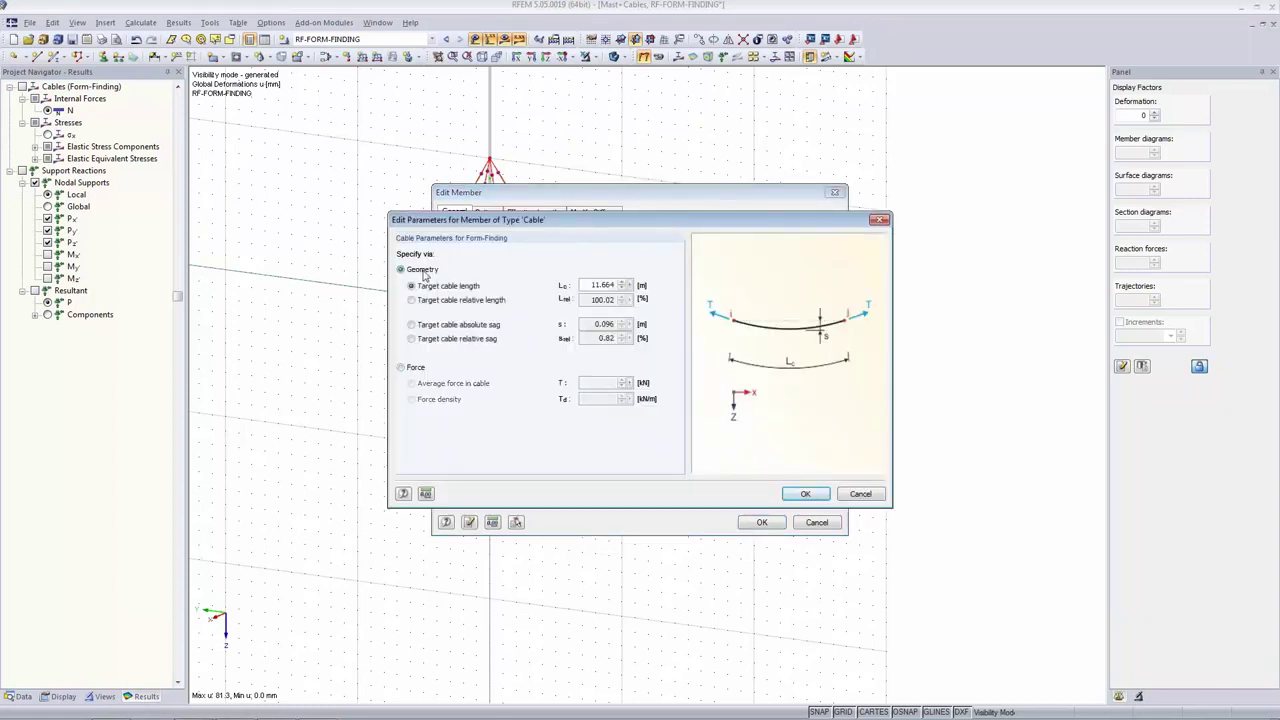
{"action": "left_click", "coordinate": [411, 325]}
{"action": "double_click", "coordinate": [615, 324]}
{"action": "type", "text": "0.08"}
{"action": "key", "text": "Tab"}
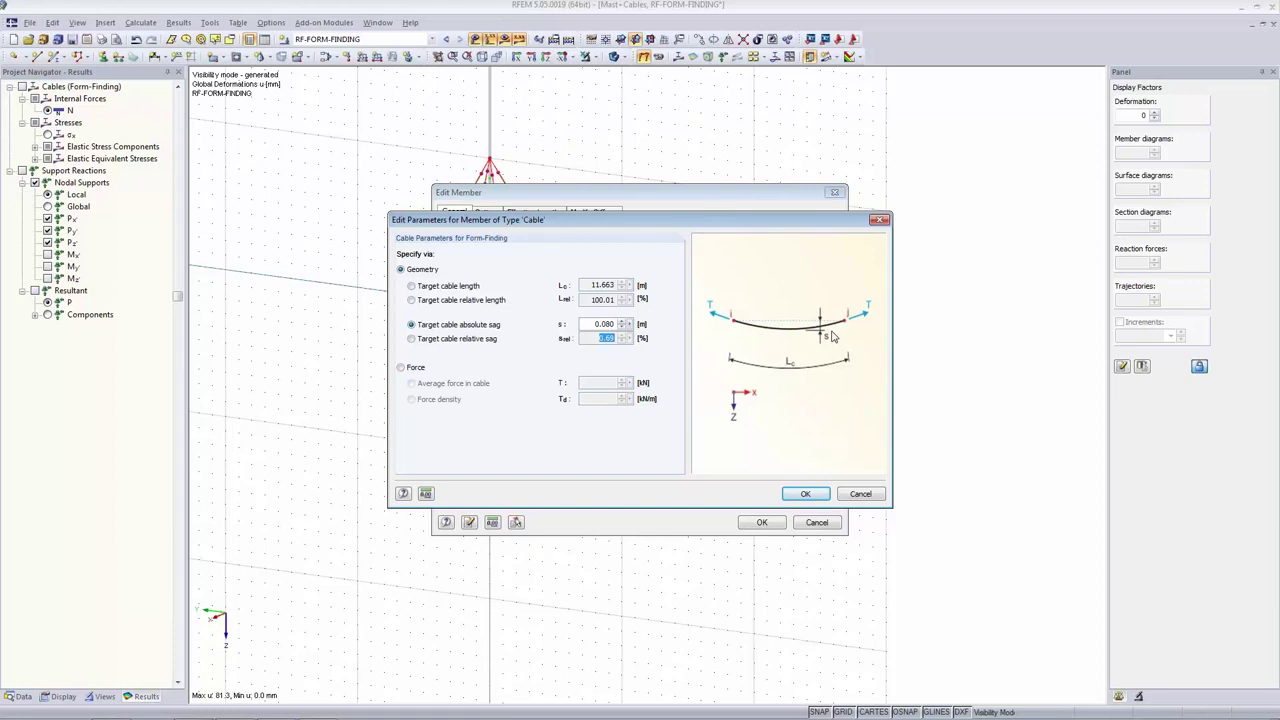
{"action": "left_click", "coordinate": [805, 493]}
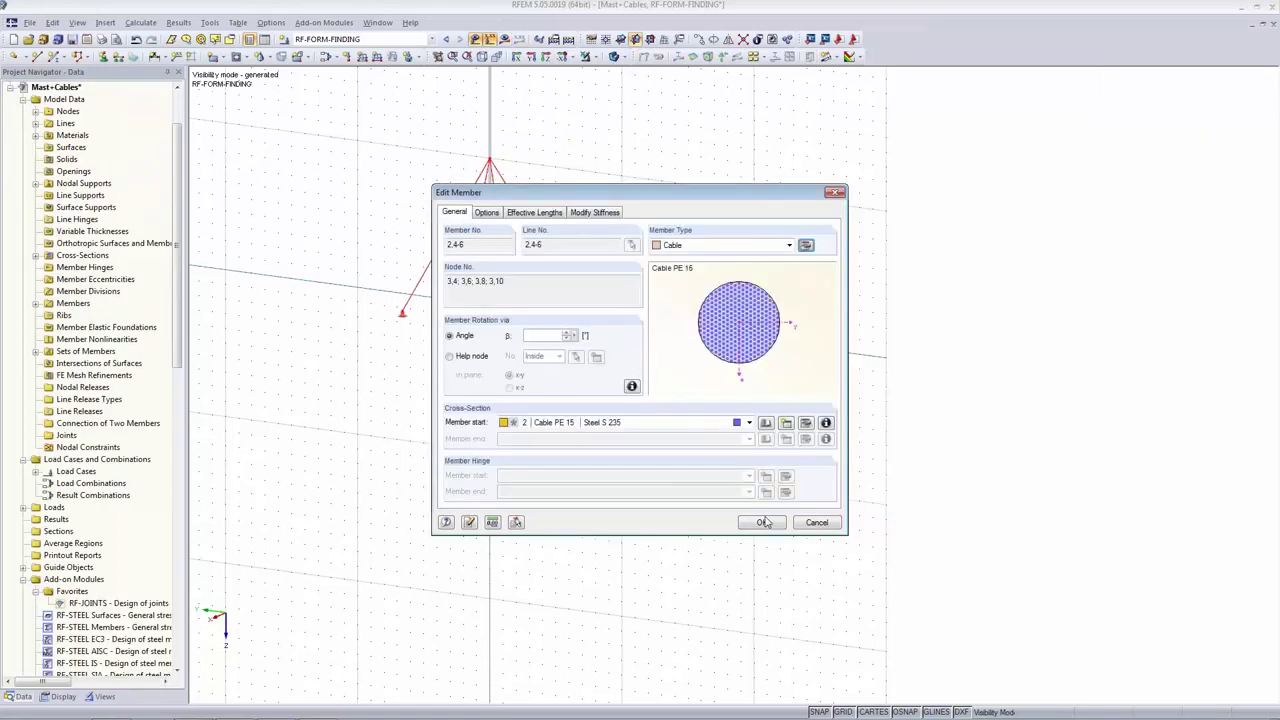
{"action": "left_click", "coordinate": [763, 522]}
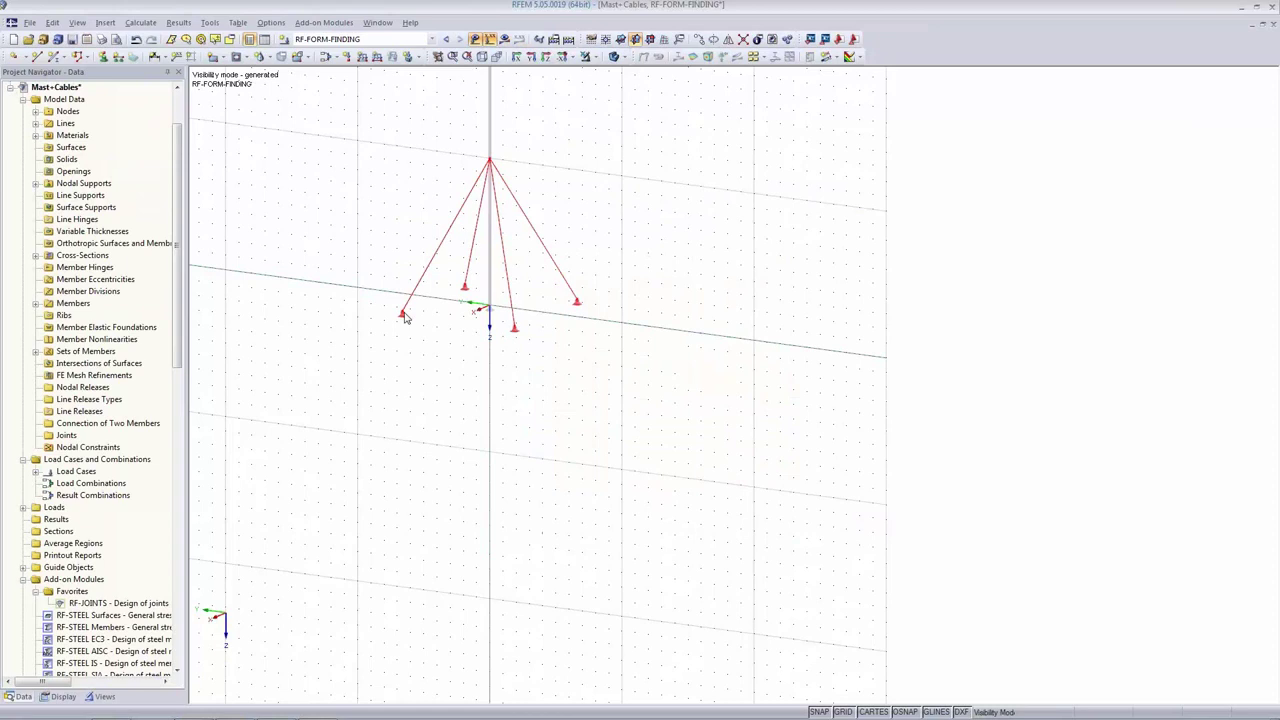
Recalculate the RF-FORM-FINDING results and set the deformation display factor to 0.
{"action": "left_click", "coordinate": [504, 40]}
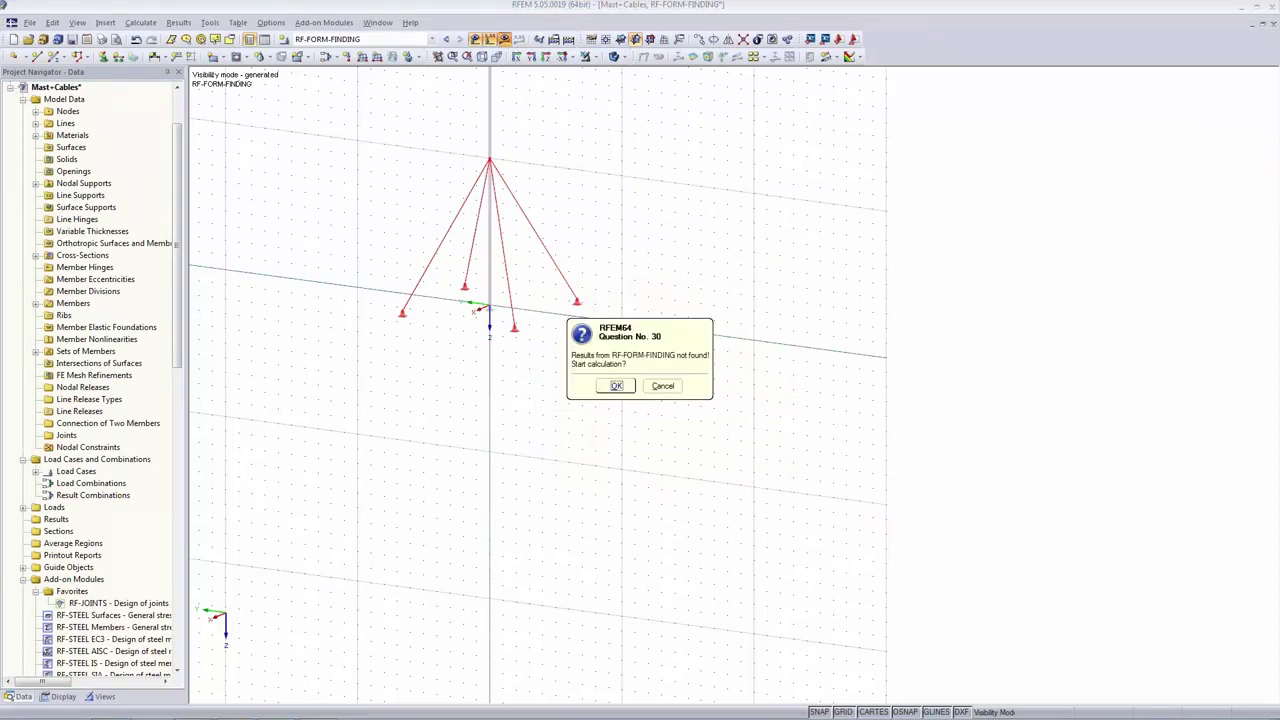
{"action": "left_click", "coordinate": [616, 386]}
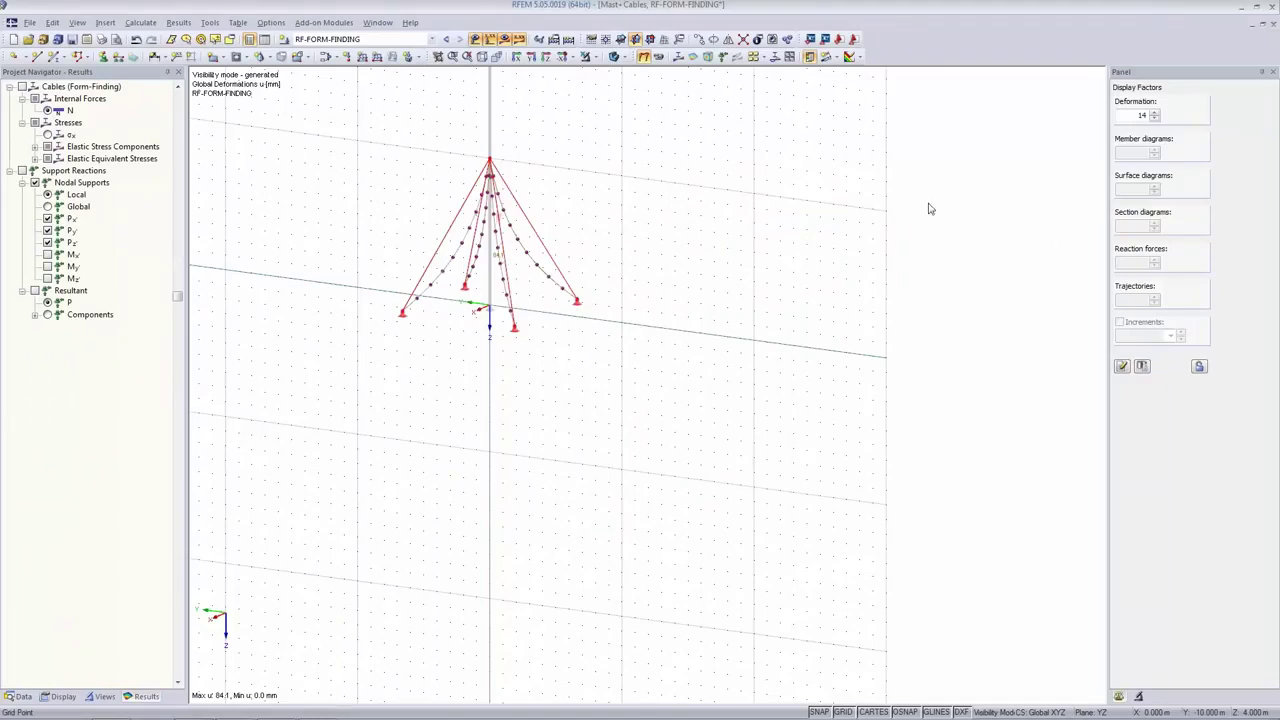
{"action": "left_click_drag", "start_coordinate": [1129, 116], "coordinate": [1248, 120]}
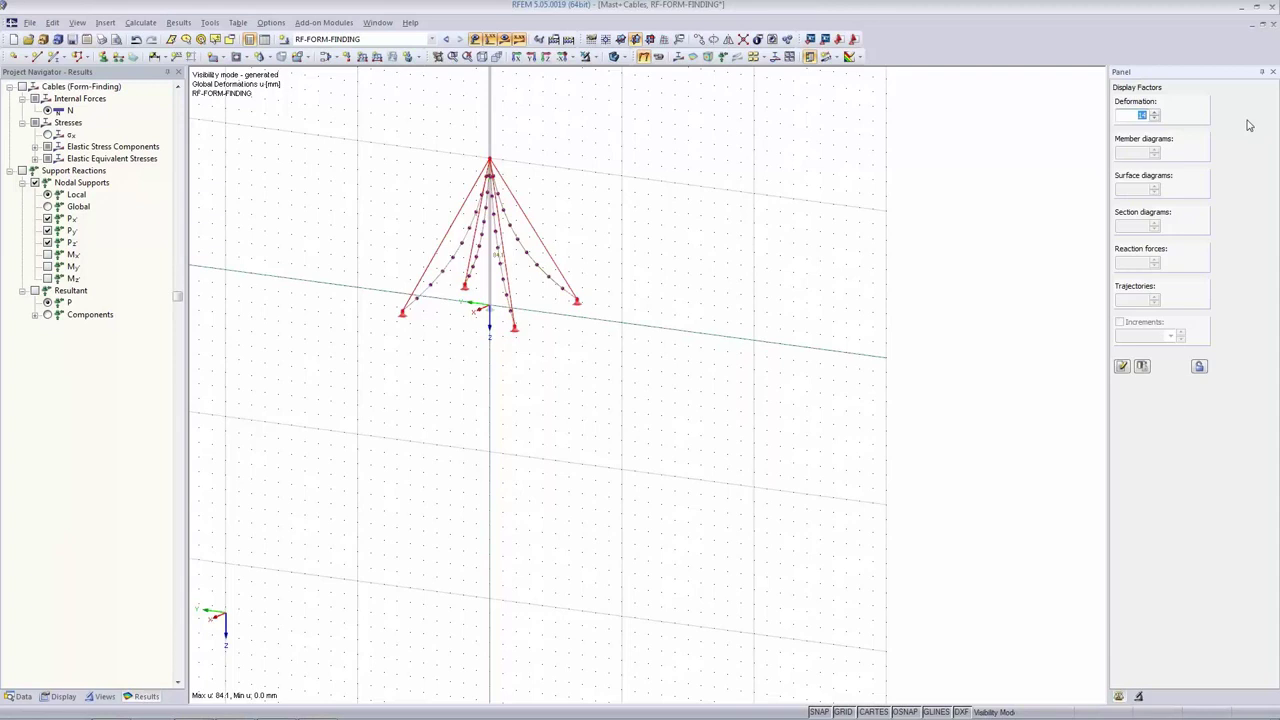
{"action": "type", "text": "5"}
Examine the newly found cable shape up close against the original members, including the maximum deformation.
{"action": "scroll", "coordinate": [512, 231], "scroll_direction": "up", "scroll_amount": 7}
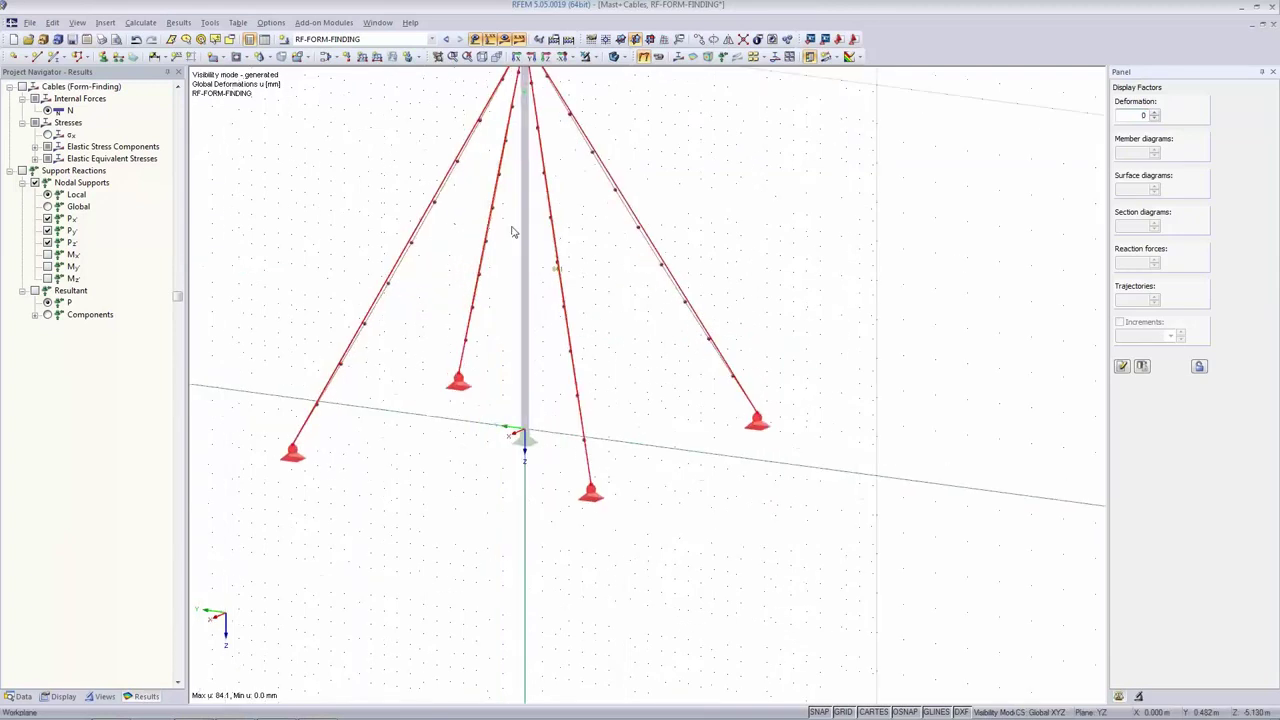
{"action": "left_click", "coordinate": [624, 319]}
{"action": "scroll", "coordinate": [536, 283], "scroll_direction": "up", "scroll_amount": 3}
{"action": "scroll", "coordinate": [582, 282], "scroll_direction": "up", "scroll_amount": 3}
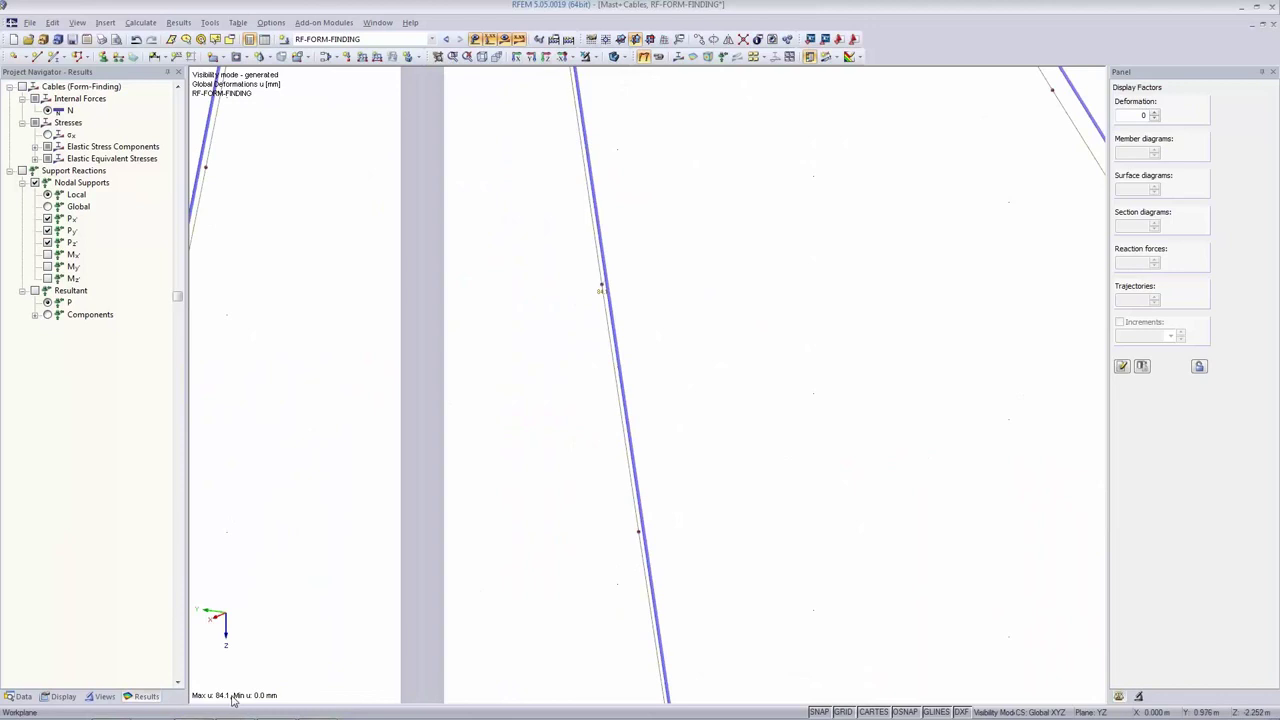
{"action": "scroll", "coordinate": [777, 201], "scroll_direction": "down", "scroll_amount": 5}
{"action": "scroll", "coordinate": [777, 201], "scroll_direction": "down", "scroll_amount": 4}
{"action": "middle_click_drag", "start_coordinate": [803, 171], "coordinate": [674, 460]}
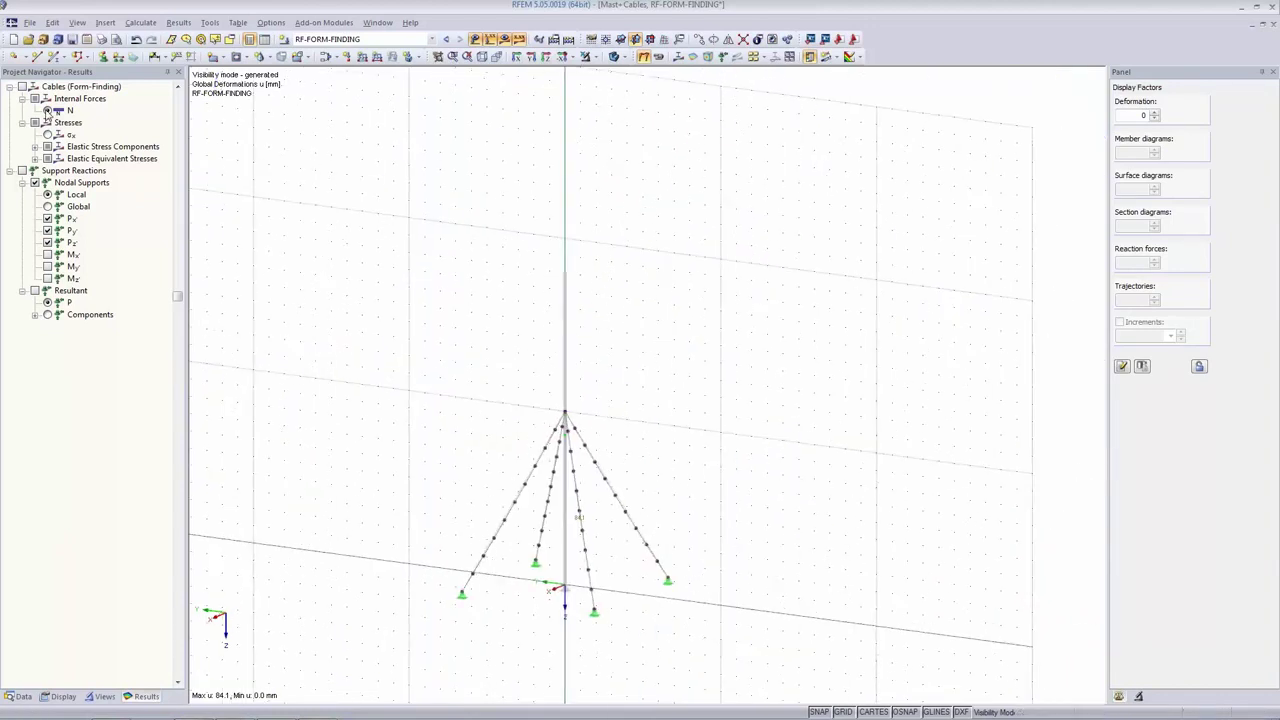
Display the axial forces N of the form-finding case and inspect the result diagram of one mast cable.
{"action": "left_click", "coordinate": [47, 110]}
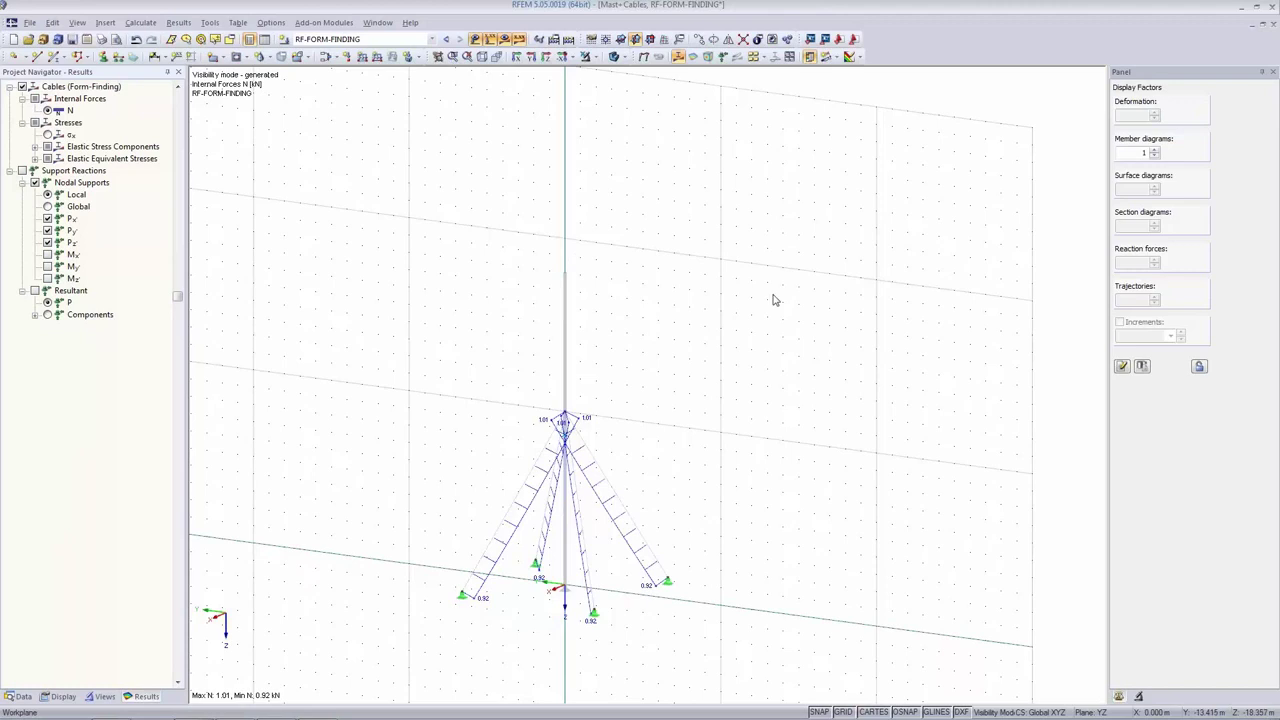
{"action": "scroll", "coordinate": [684, 298], "scroll_direction": "up", "scroll_amount": 3}
{"action": "middle_click_drag", "start_coordinate": [674, 298], "coordinate": [769, 94]}
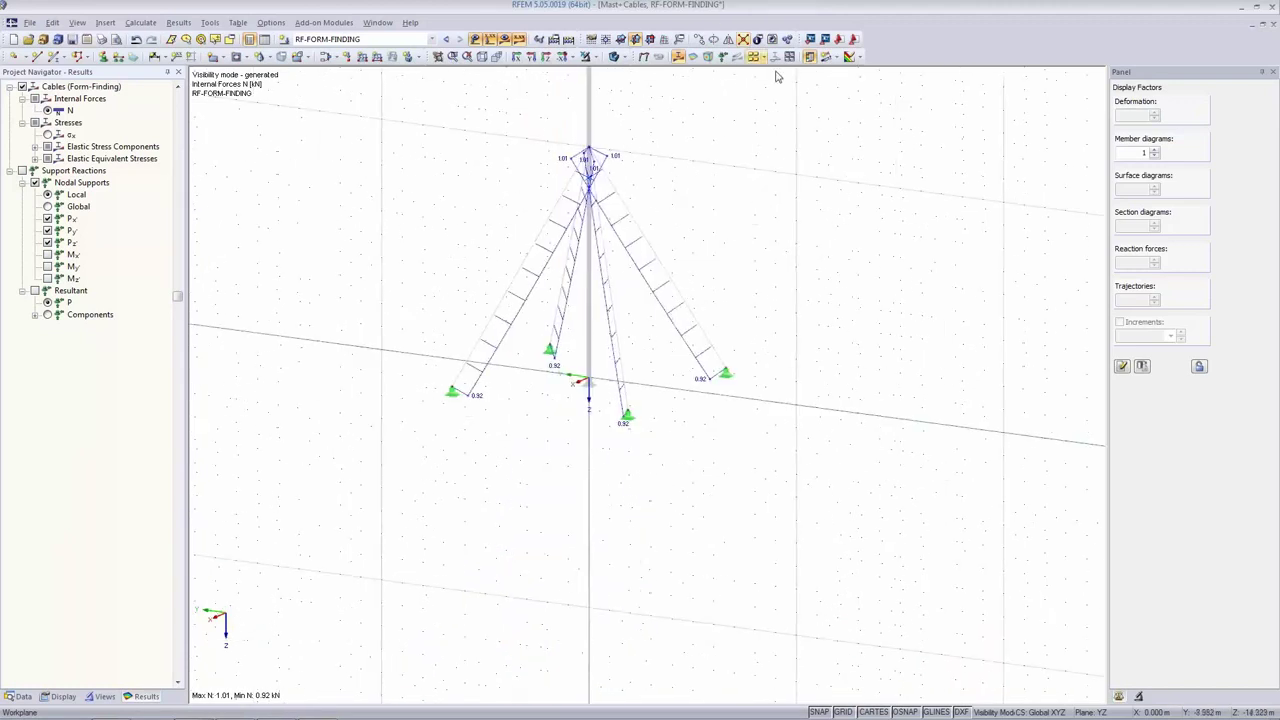
{"action": "left_click", "coordinate": [680, 296]}
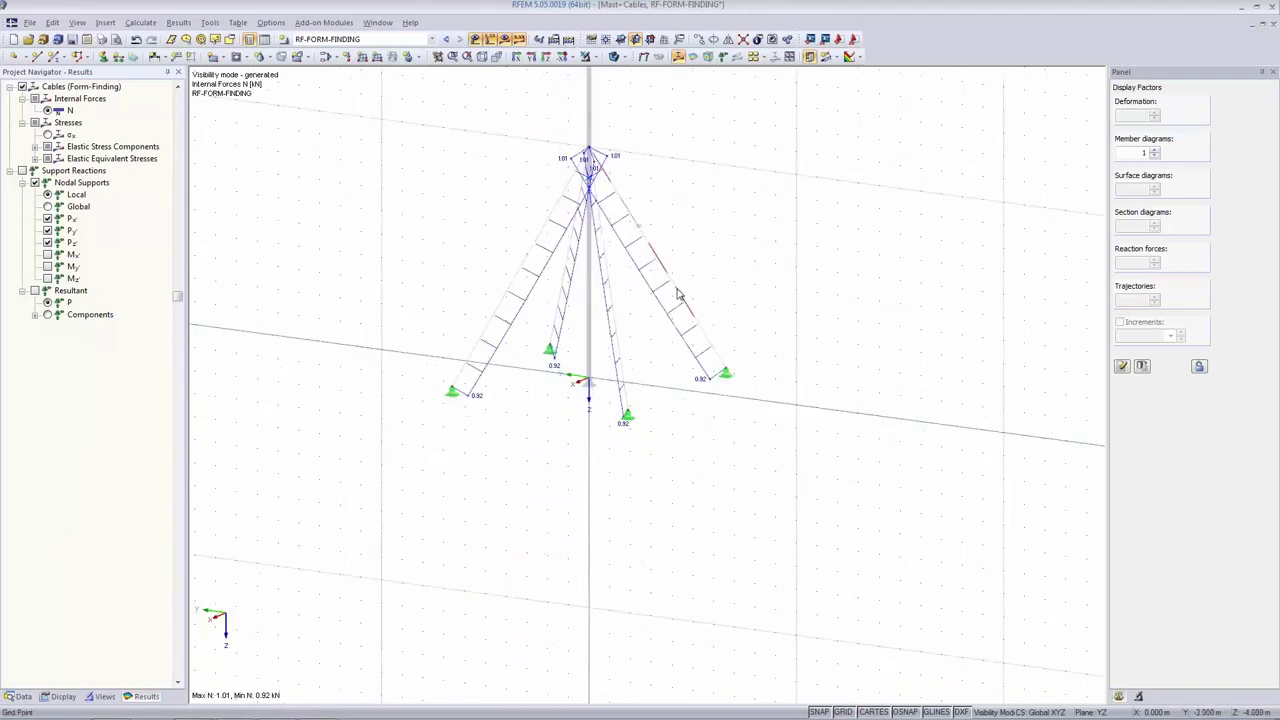
{"action": "left_click", "coordinate": [773, 57]}
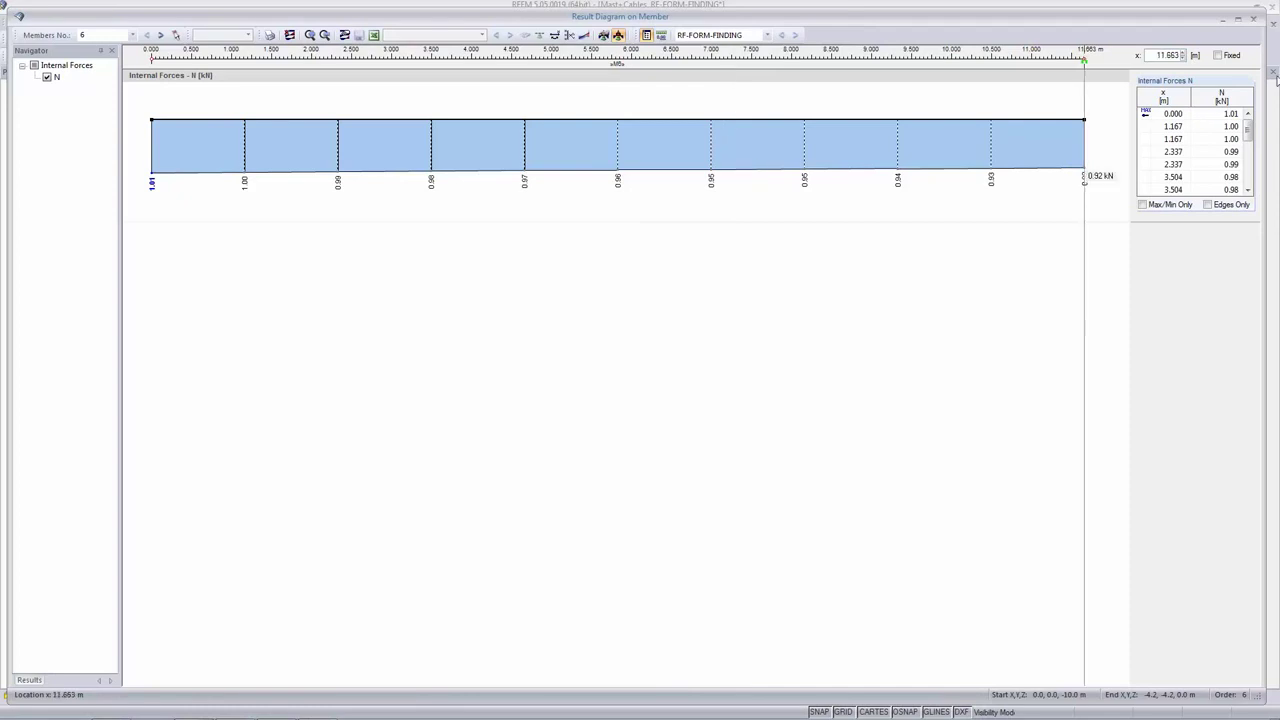
{"action": "left_click", "coordinate": [1253, 20]}
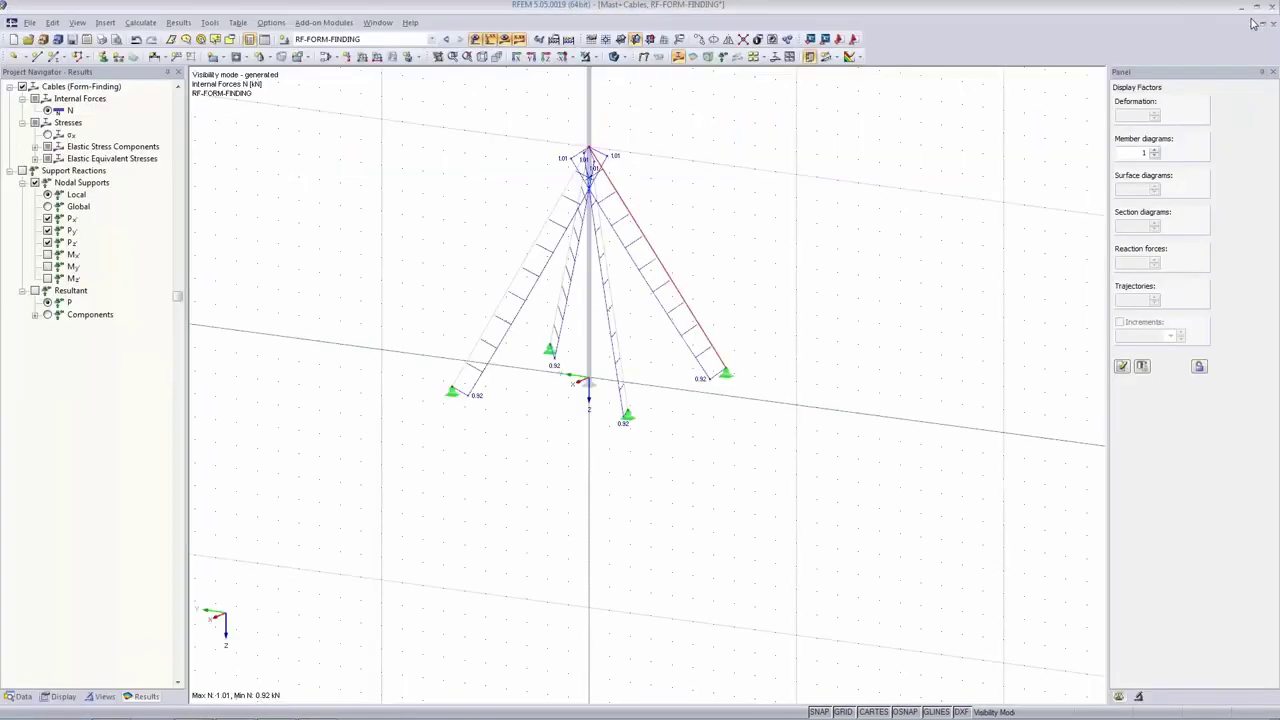
Change the description of load case LC1 to Self-weight and accept the load case settings.
{"action": "left_click", "coordinate": [410, 39]}
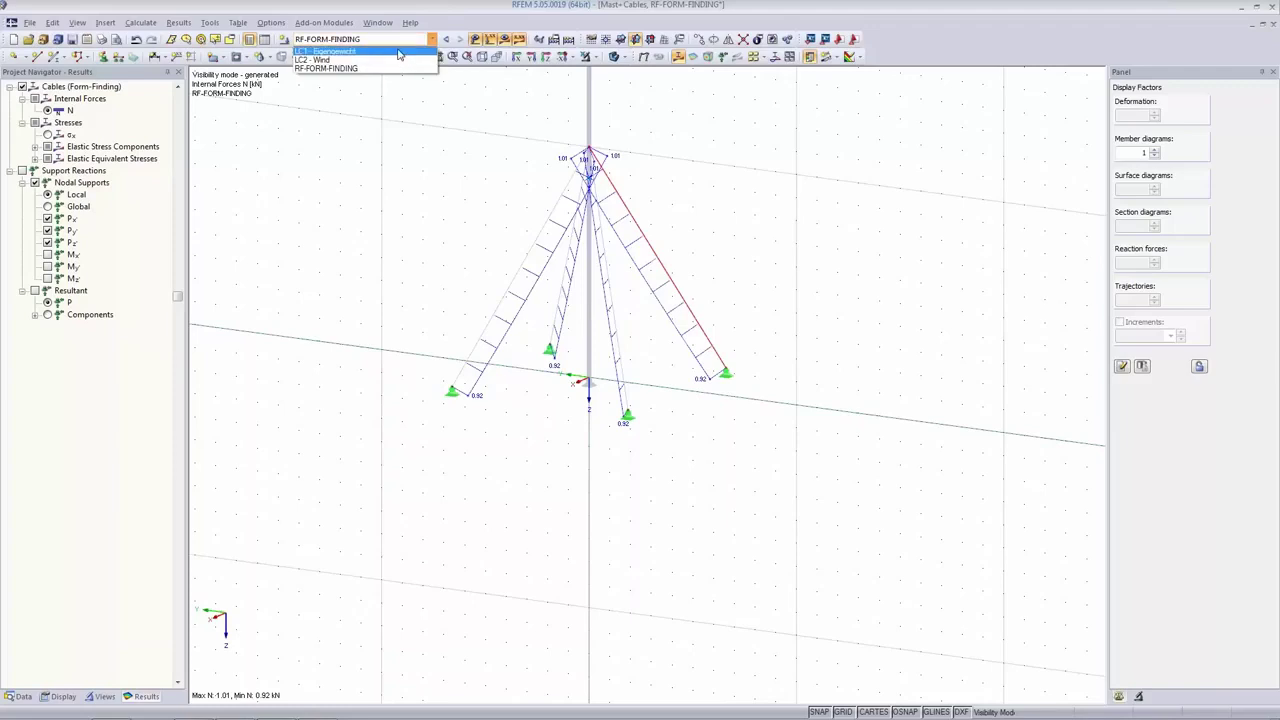
{"action": "left_click", "coordinate": [399, 93]}
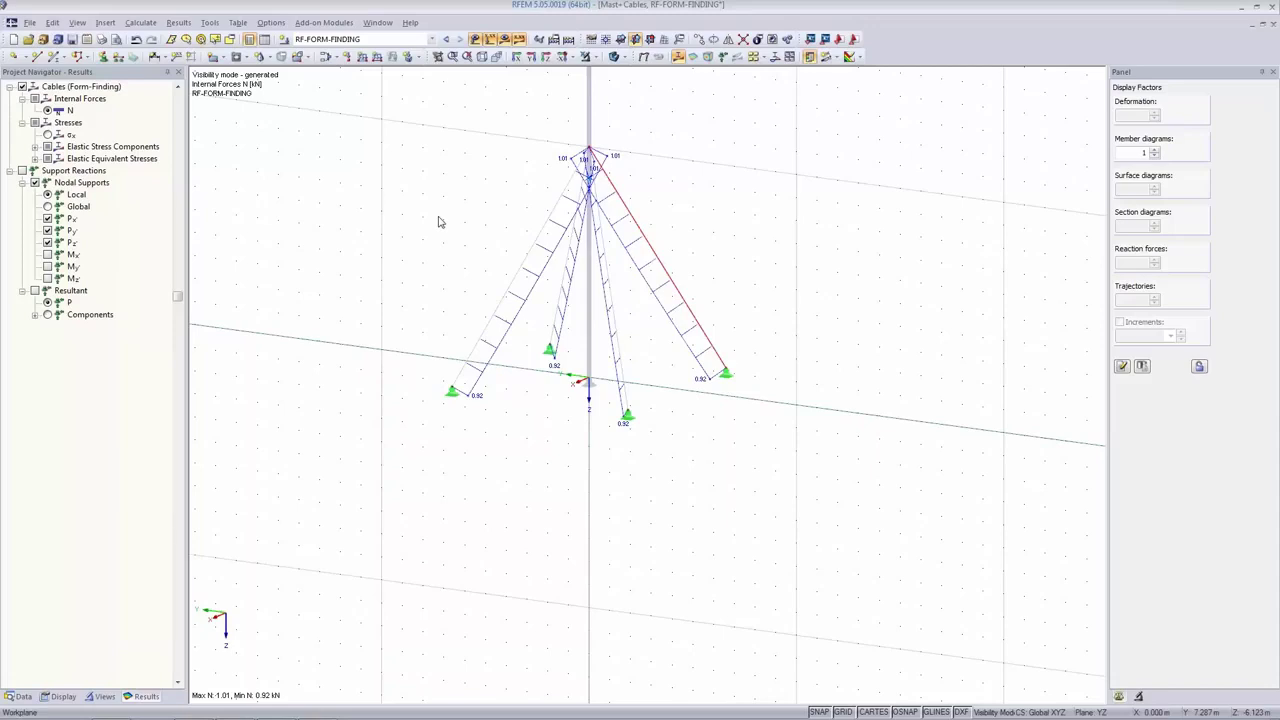
{"action": "left_click", "coordinate": [326, 56]}
{"action": "left_click", "coordinate": [834, 186]}
{"action": "left_click", "coordinate": [825, 200]}
{"action": "left_click", "coordinate": [352, 196]}
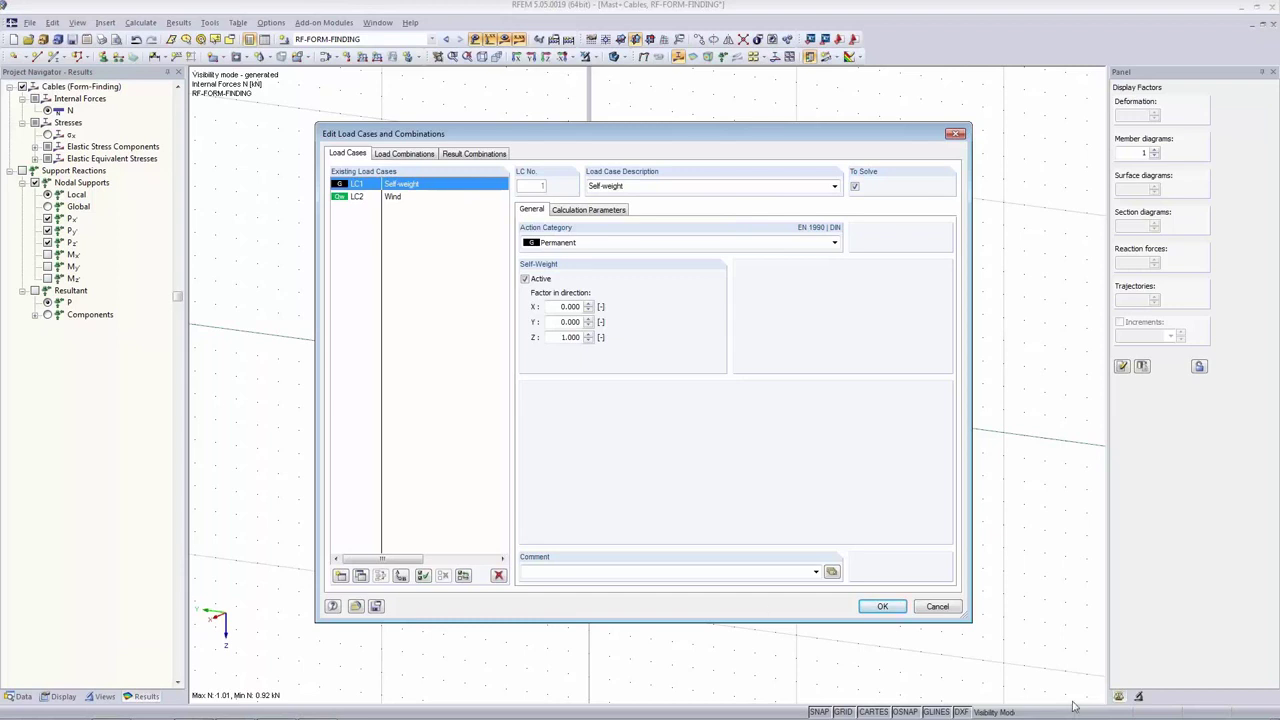
{"action": "left_click", "coordinate": [883, 606]}
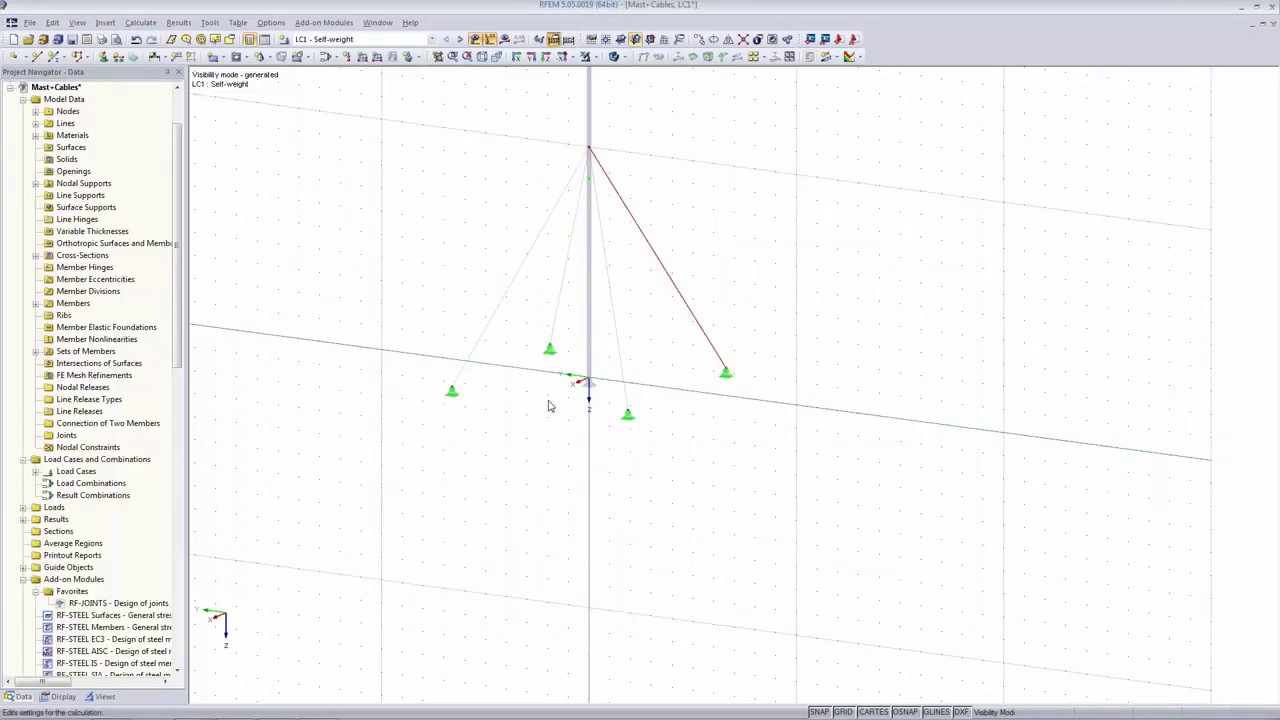
Review the form-finding calculation parameters, including the load case considered for self-weight, and accept them.
{"action": "left_click", "coordinate": [567, 39]}
{"action": "left_click", "coordinate": [636, 154]}
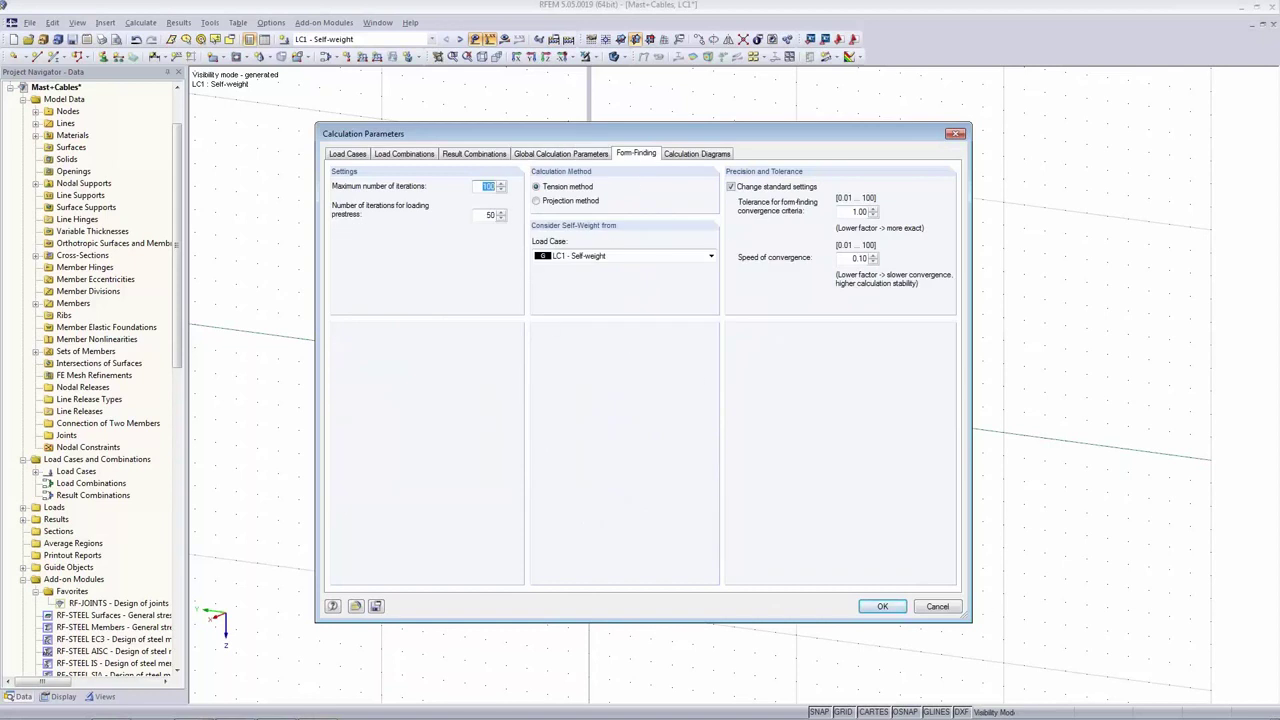
{"action": "left_click", "coordinate": [883, 606]}
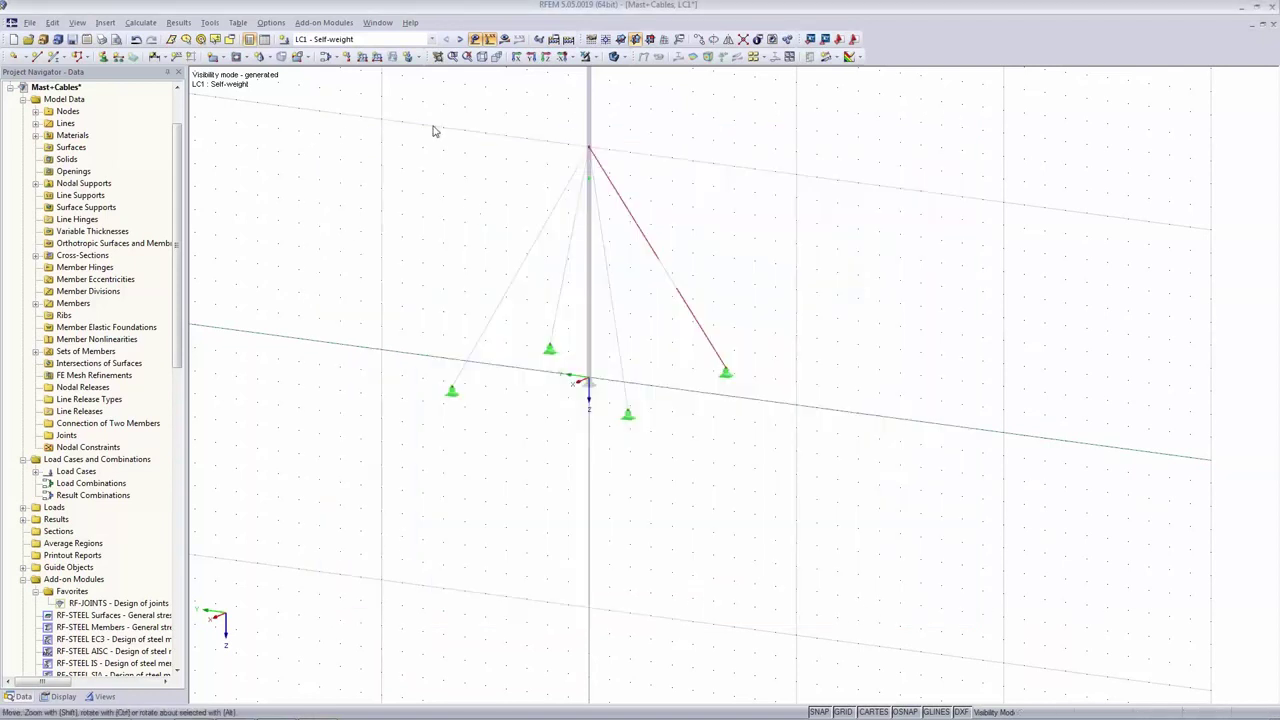
Make LC2 - Wind the current load case and calculate its results.
{"action": "left_click", "coordinate": [360, 40]}
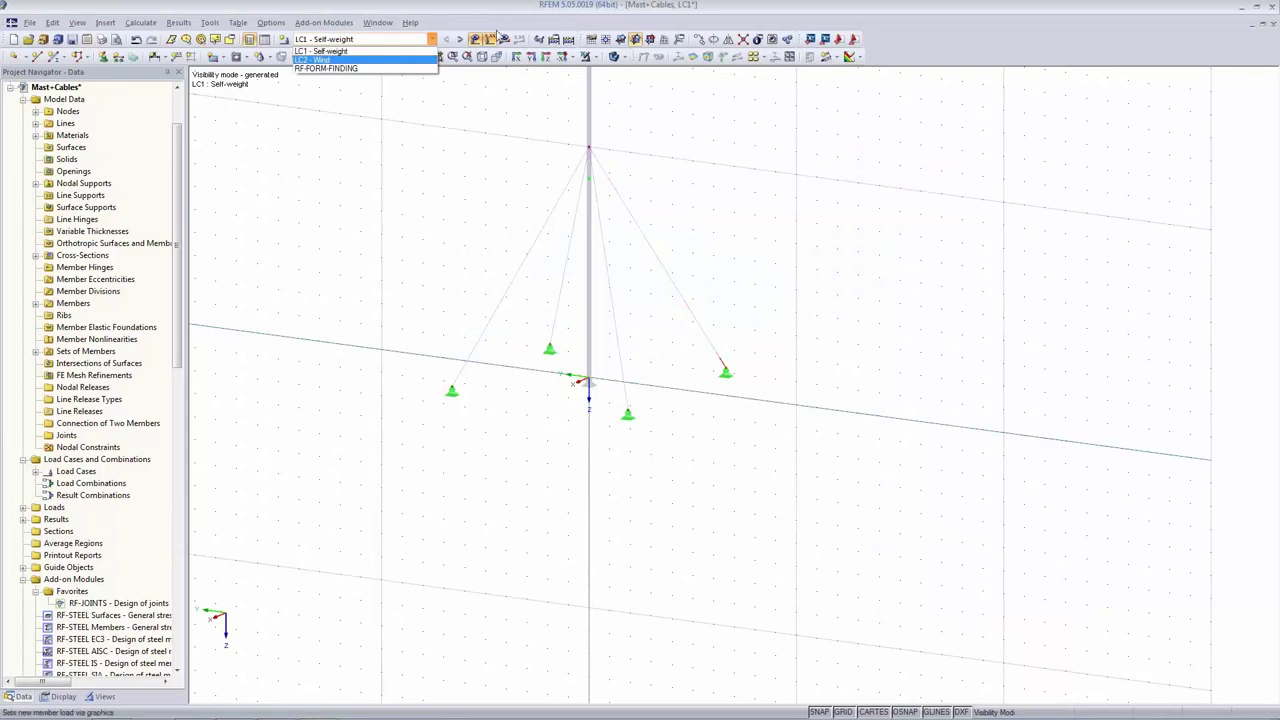
{"action": "left_click", "coordinate": [358, 61]}
{"action": "left_click", "coordinate": [612, 390]}
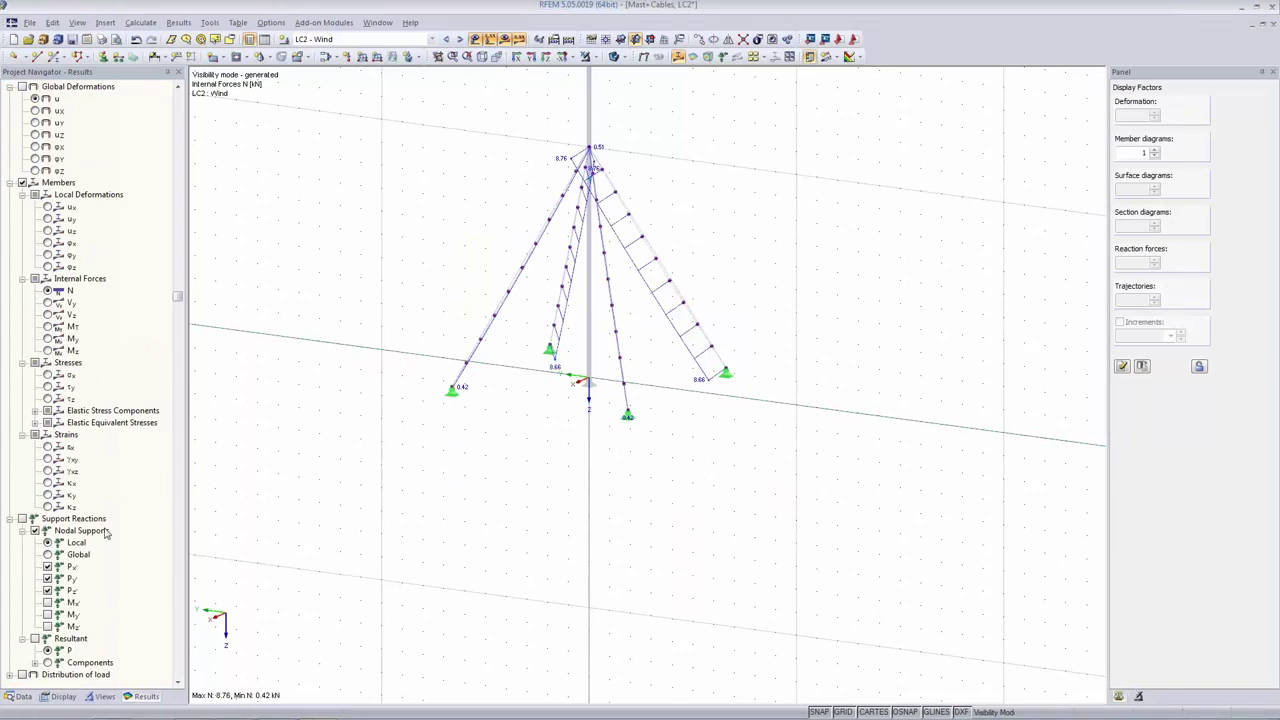
Examine the axial forces N in the mast cables under the wind load case.
{"action": "left_click", "coordinate": [64, 291]}
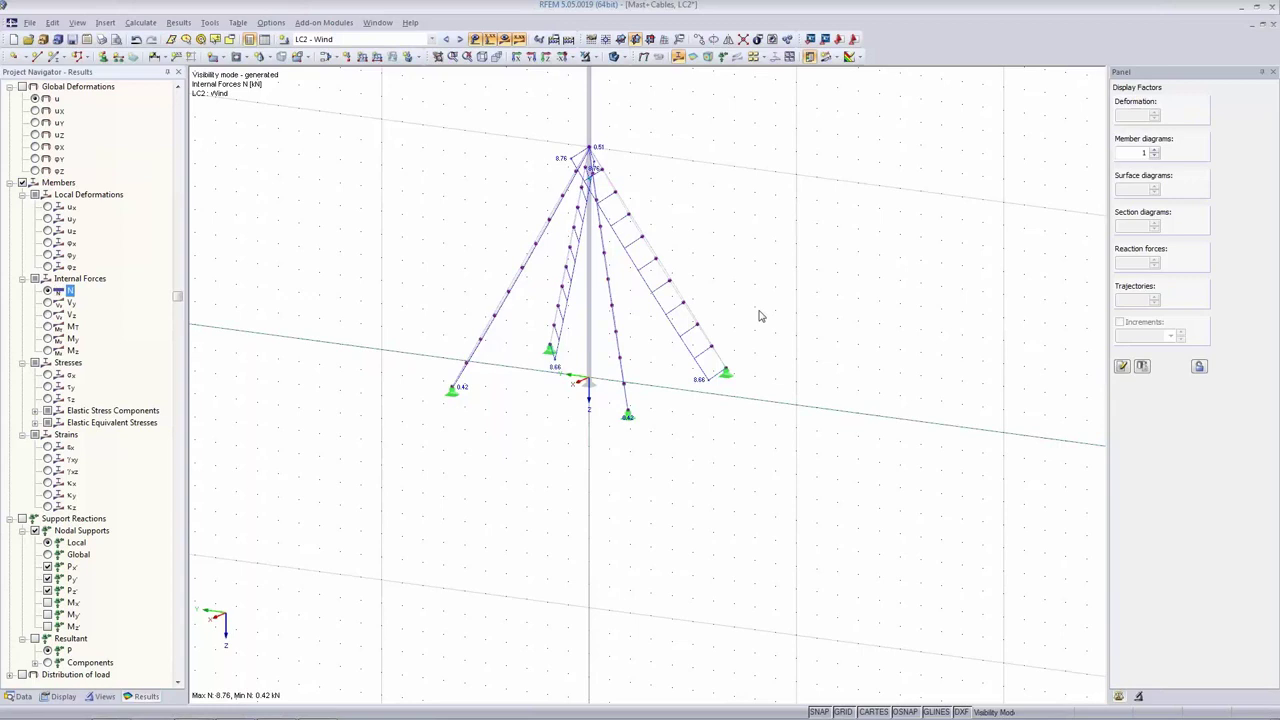
{"action": "scroll", "coordinate": [711, 191], "scroll_direction": "up", "scroll_amount": 2}
{"action": "middle_click_drag", "start_coordinate": [711, 191], "coordinate": [806, 372]}
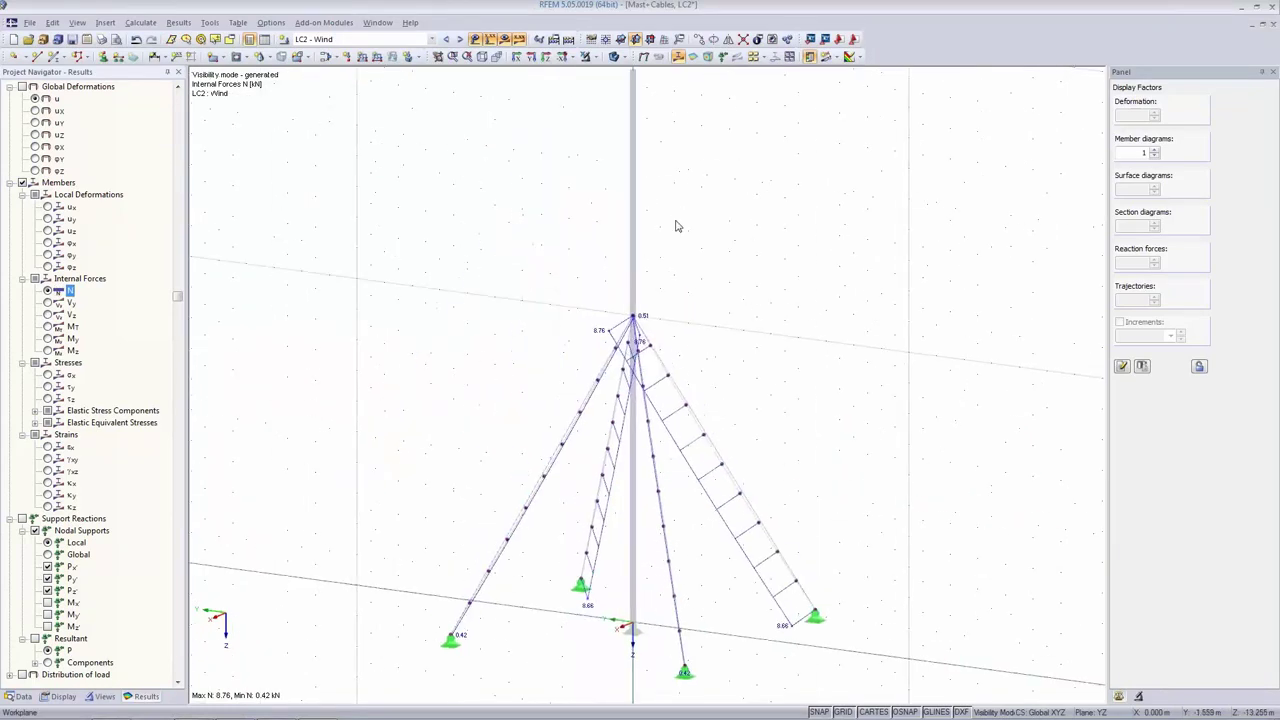
{"action": "scroll", "coordinate": [677, 224], "scroll_direction": "down", "scroll_amount": 1}
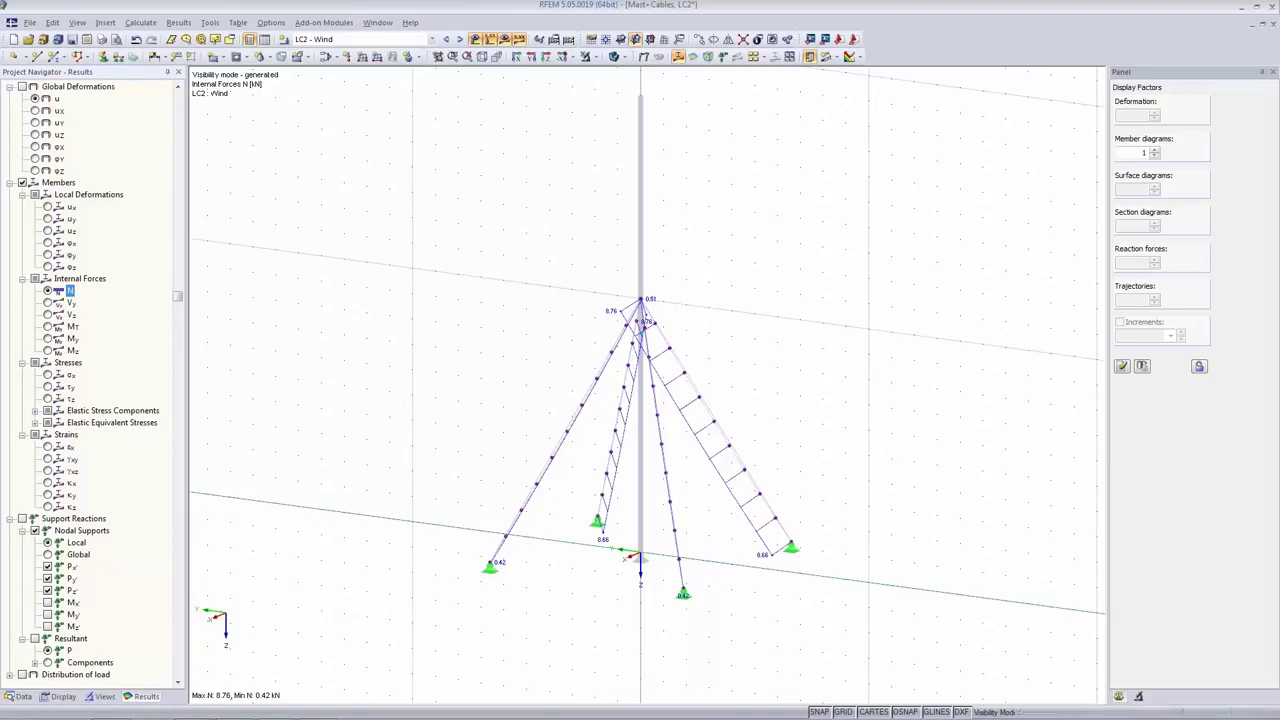
Switch to the Webinar06_Formfinding presentation in PowerPoint.
{"action": "left_click", "coordinate": [235, 708]}
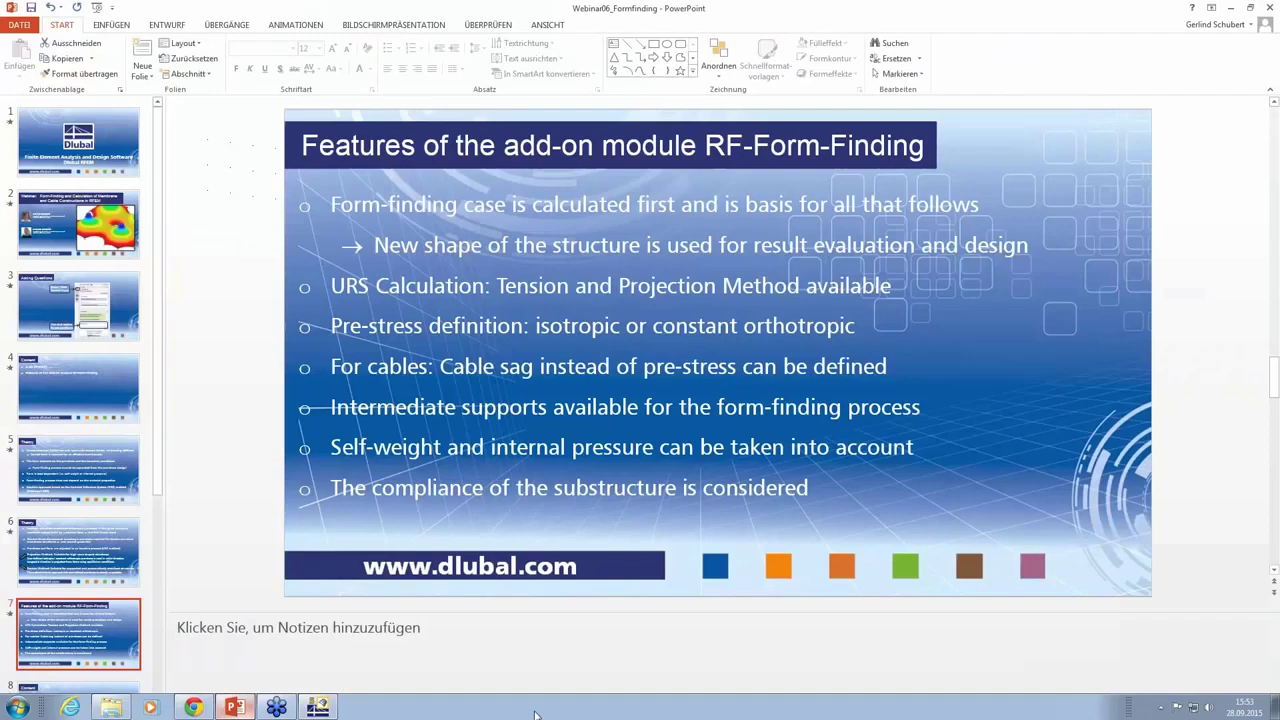